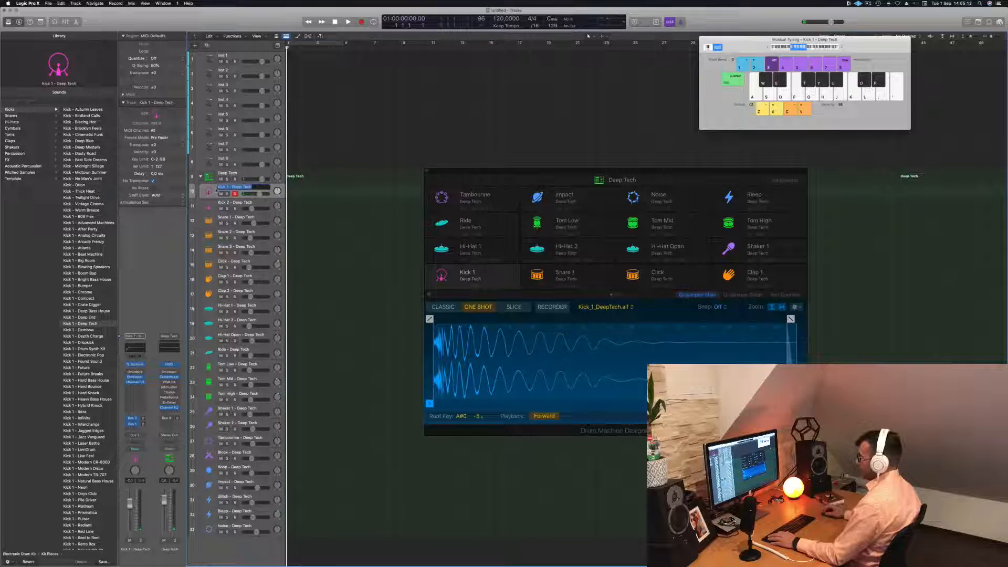
Step: Audition the Kick 1 sound of the Deep Tech kit with Musical Typing
key("a")
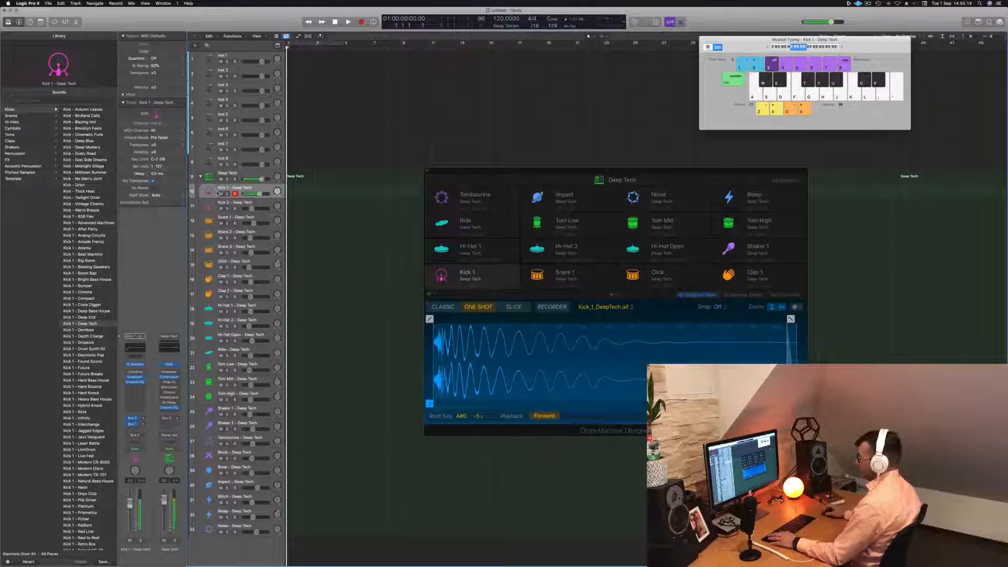
key("a")
key("a")
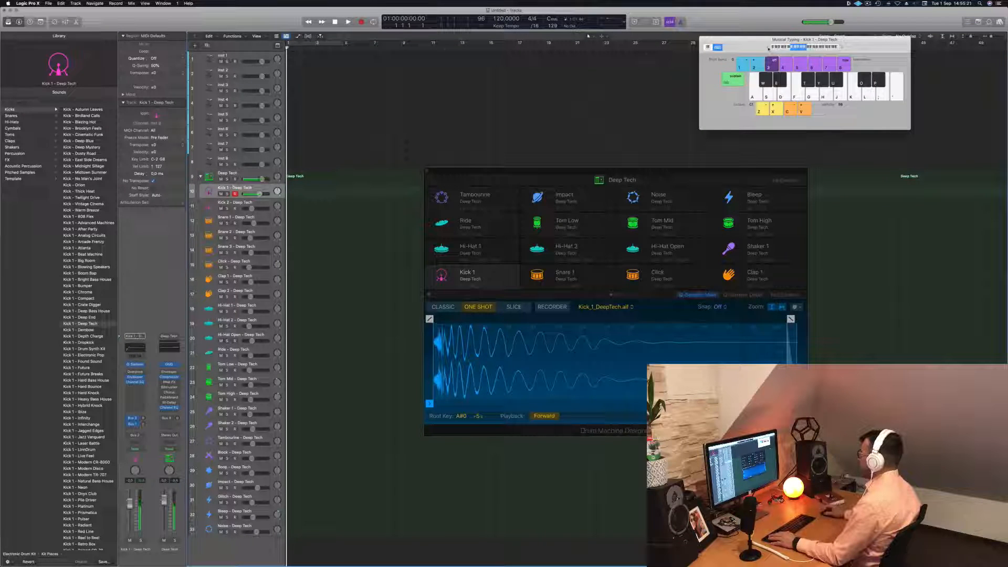
key("z")
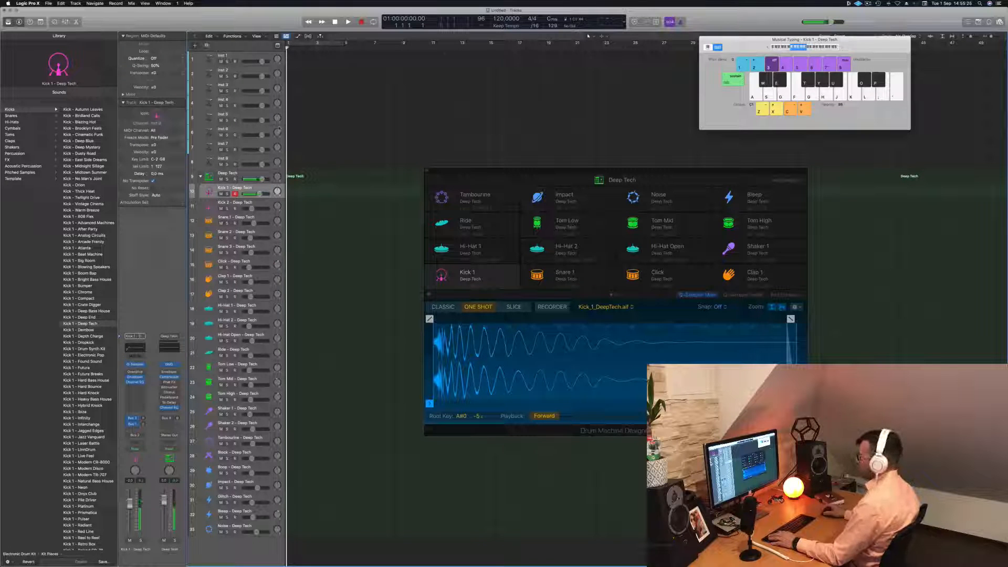
Step: Record one bar of four kick hits on the Kick 1 track
key("r")
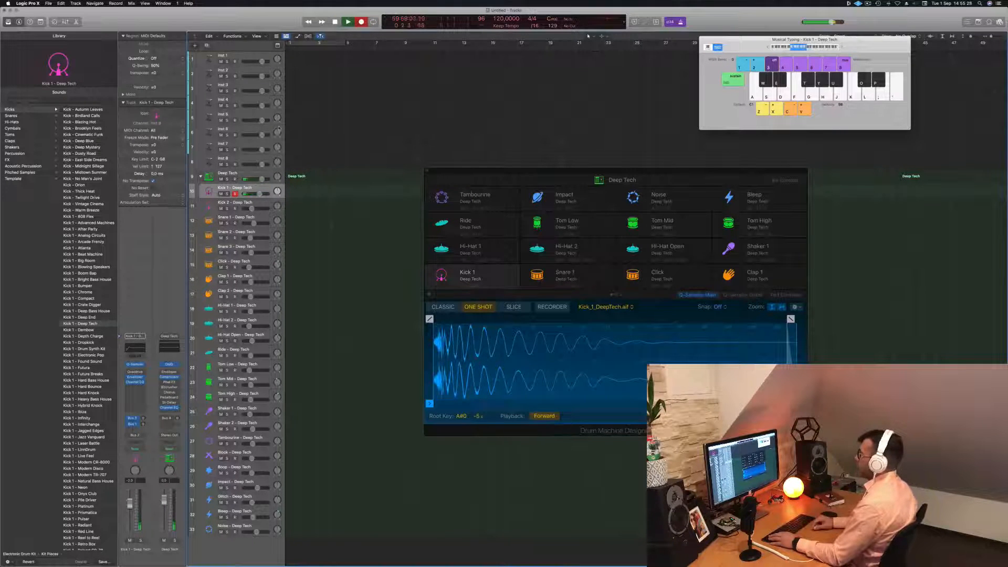
key("a")
key("a")
key("a")
key("a")
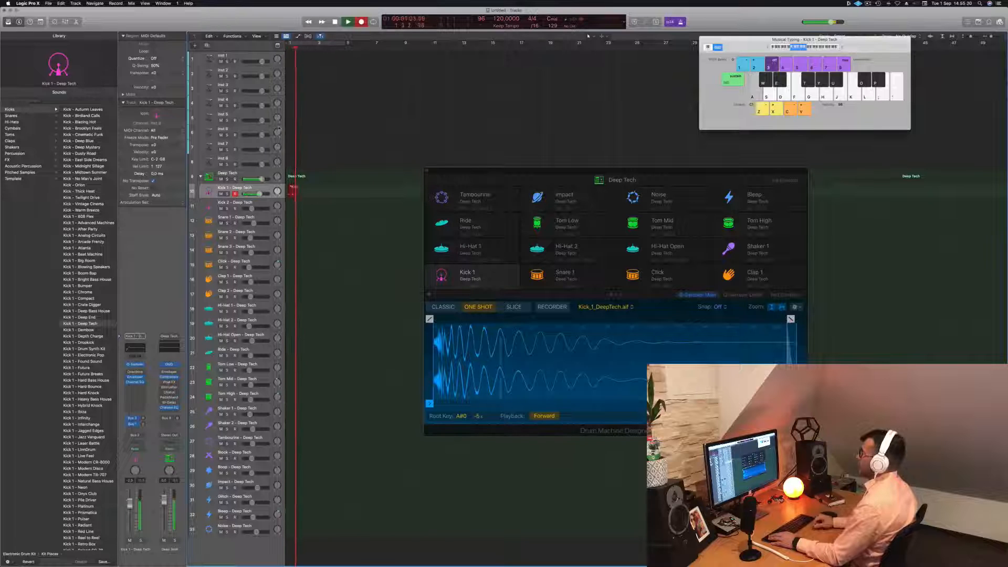
key("space")
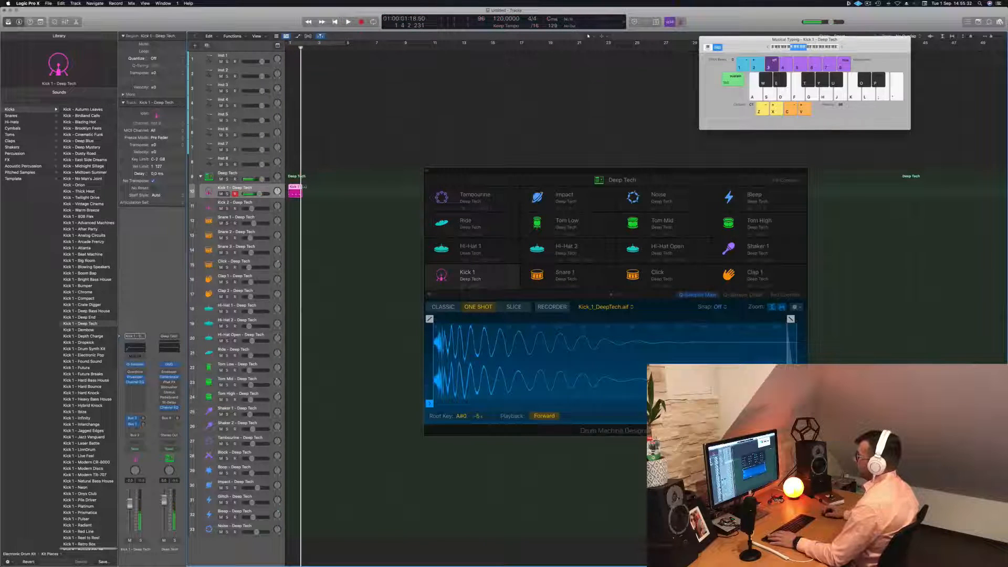
Step: Open the recorded kick region in the piano roll, quantize all its notes to 1/16 Note and play it back
double_click(295, 190)
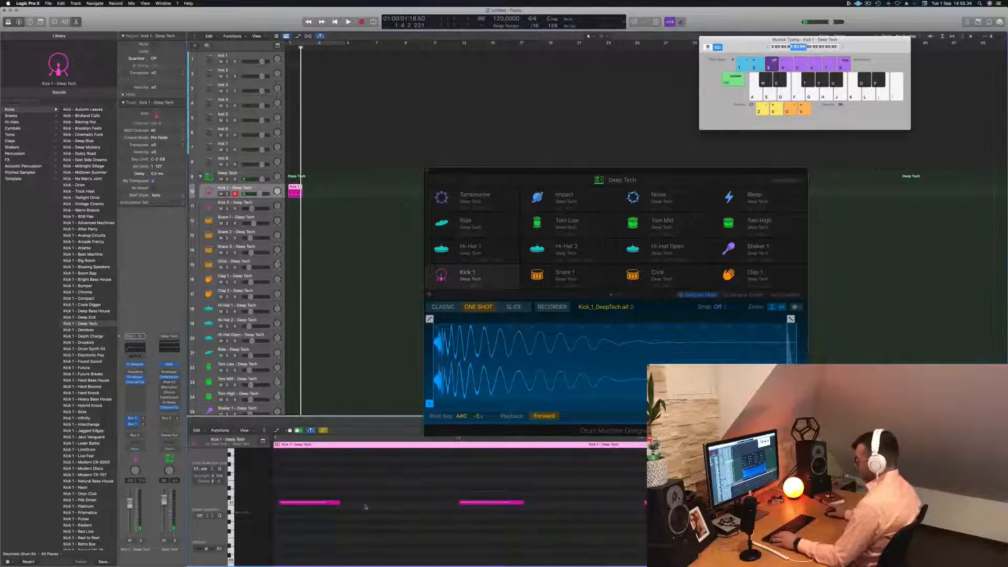
key("super+a")
key("space")
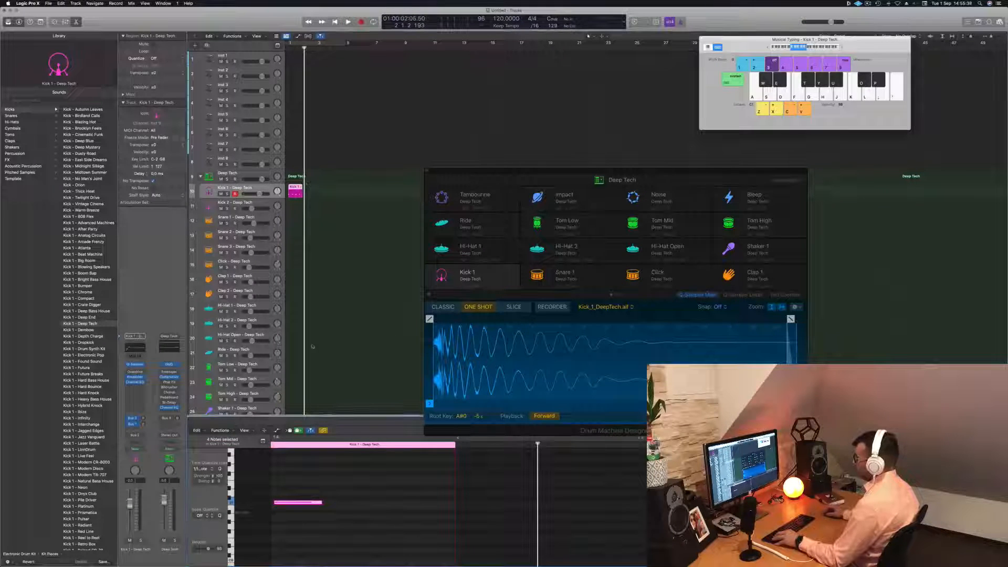
scroll(383, 528, "left", 10)
left_click(344, 524)
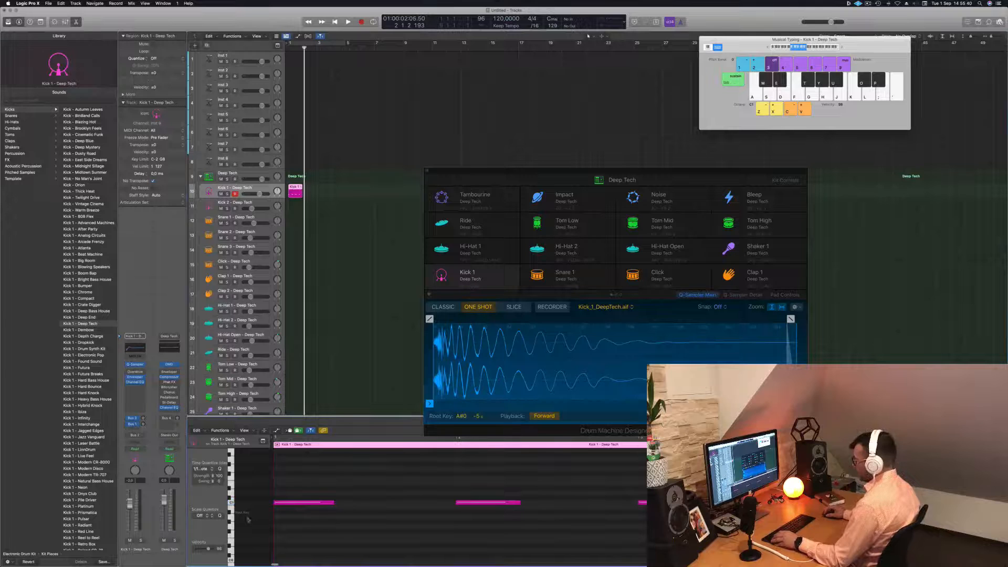
key("super+a")
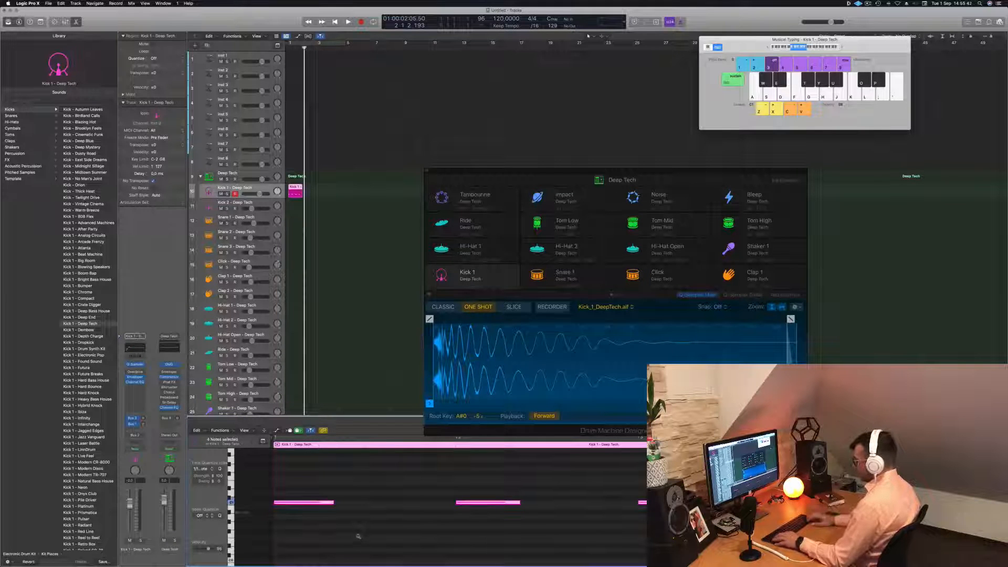
key("space")
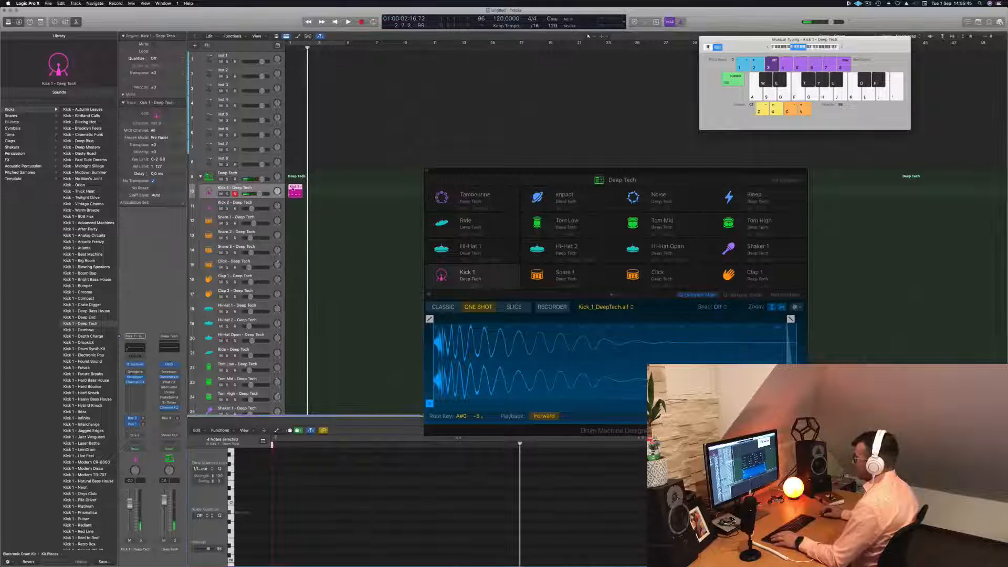
Step: Enable cycling over the first four bars, duplicate the kick region to fill them and play the loop
key("c")
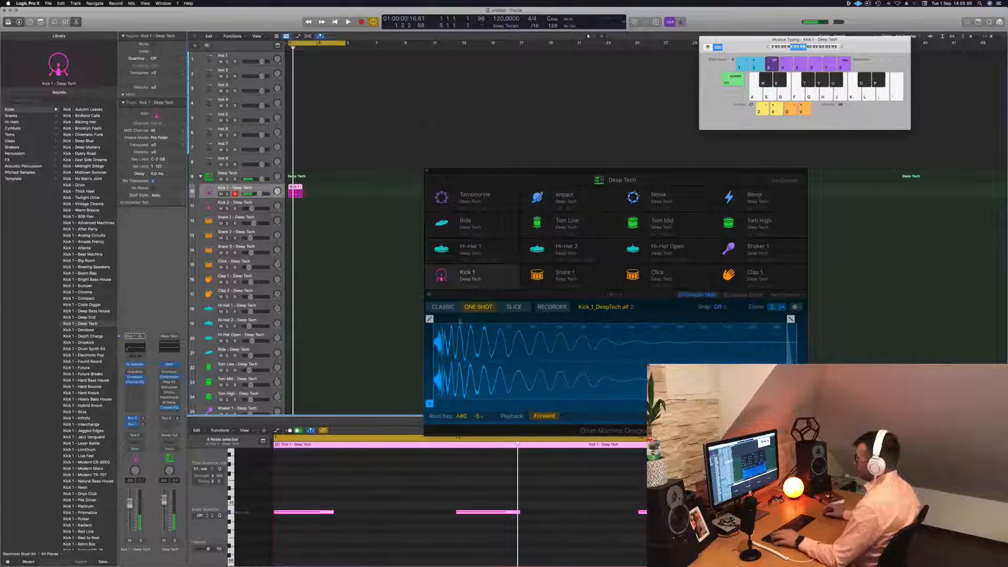
left_click_drag(294, 190, 327, 191)
left_click(296, 195, "shift")
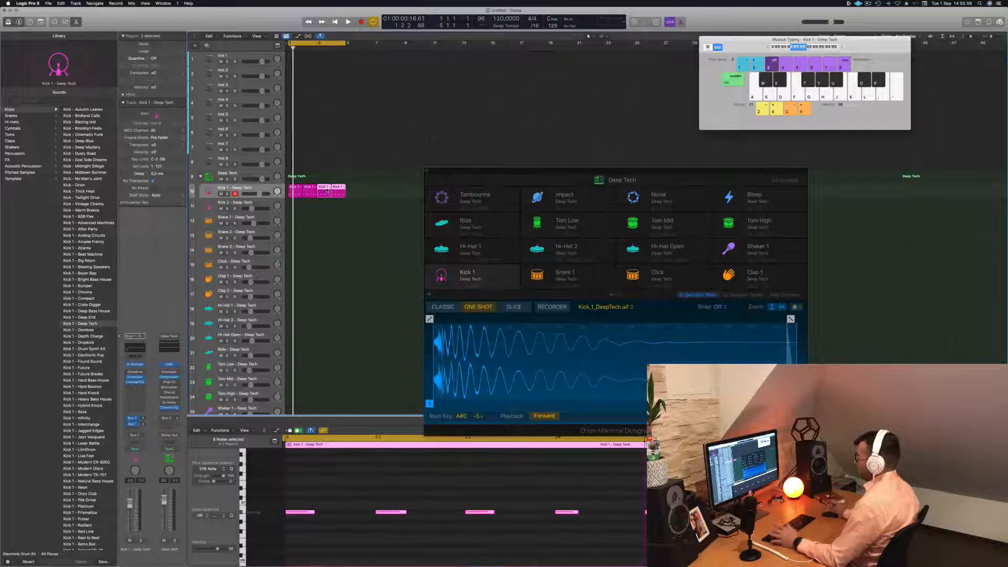
left_click(323, 236)
key("space")
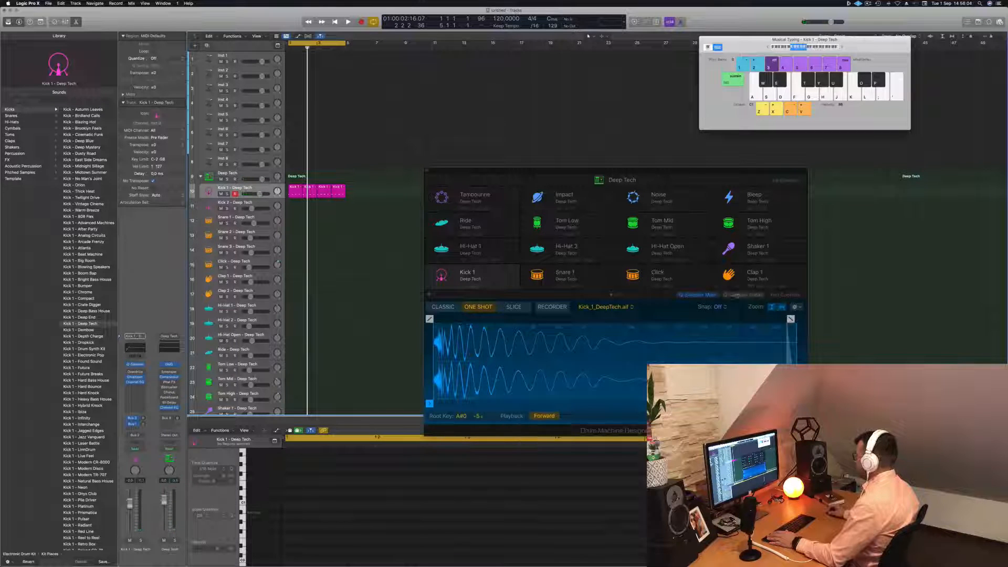
Step: Try the fine and coarse pitch of Kick 1 in the sampler details while the loop plays
left_click(740, 295)
key("space")
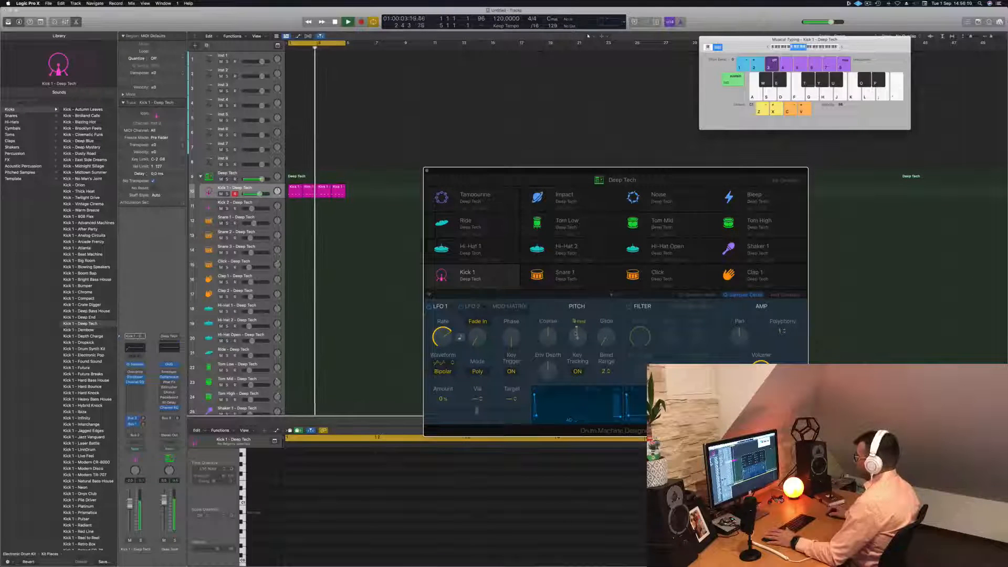
left_click_drag(573, 333, 554, 344)
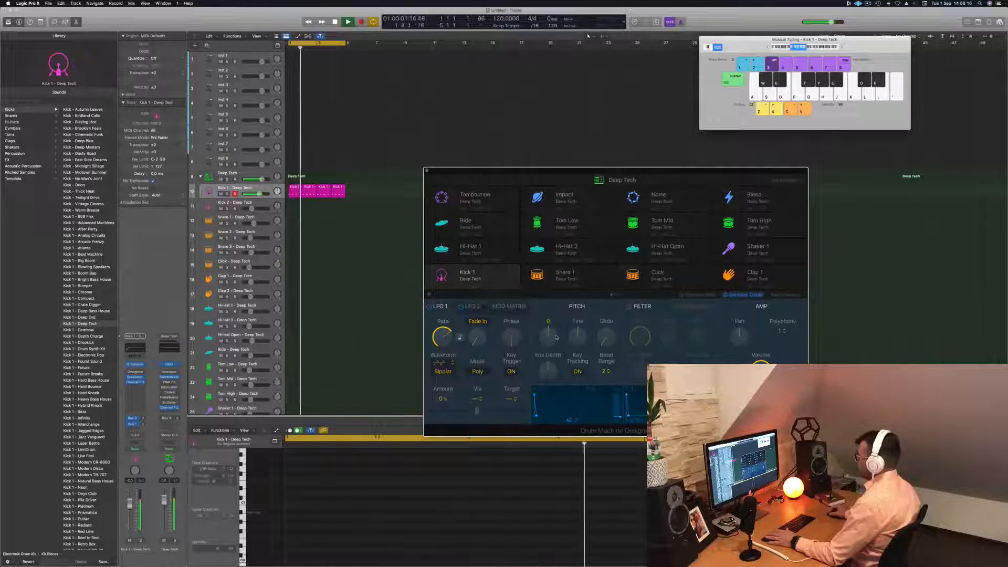
left_click_drag(554, 344, 557, 334)
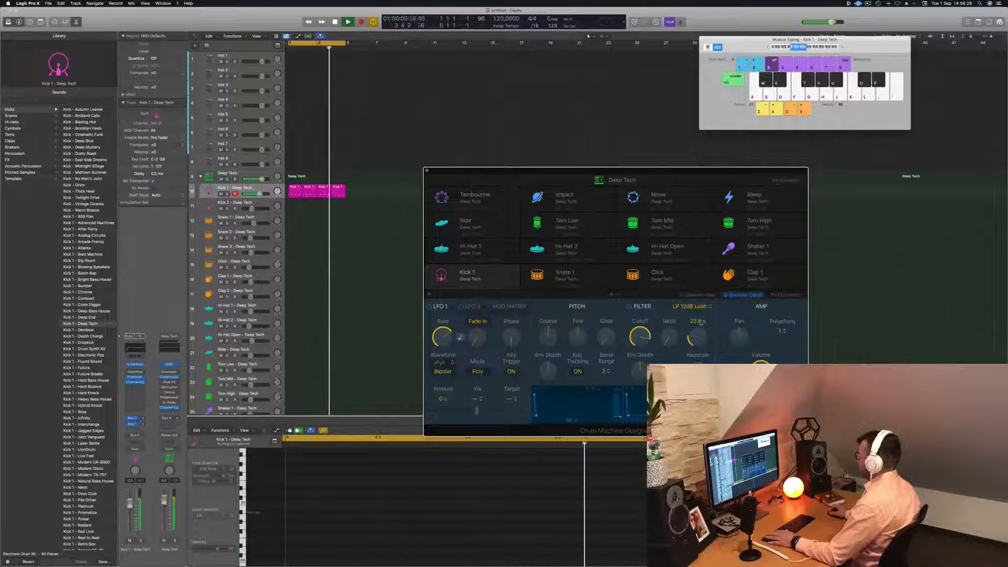
Step: Try the filter drive and cutoff on Kick 1, compare with the filter bypassed, and leave the filter off
left_click_drag(697, 340, 642, 332)
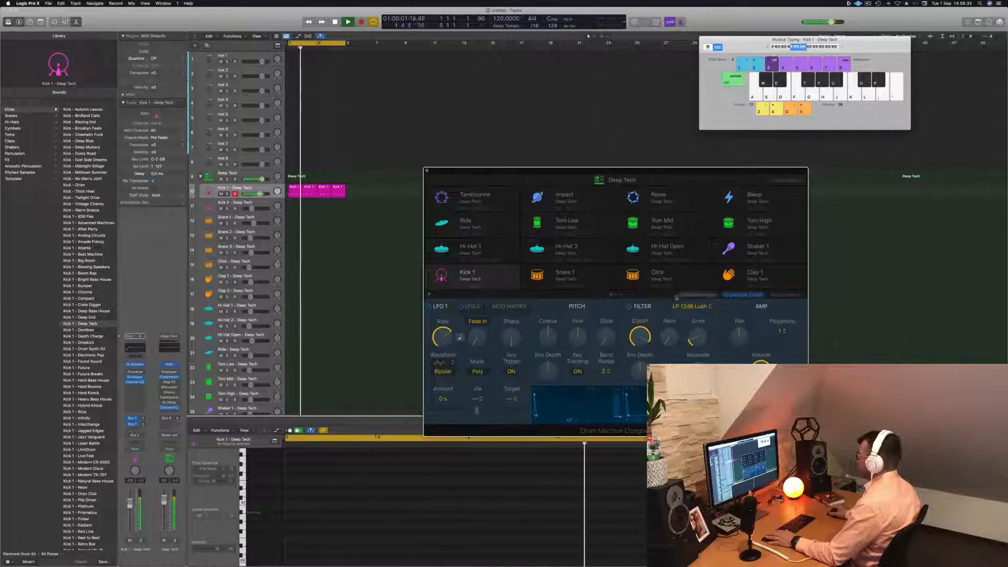
left_click(629, 306)
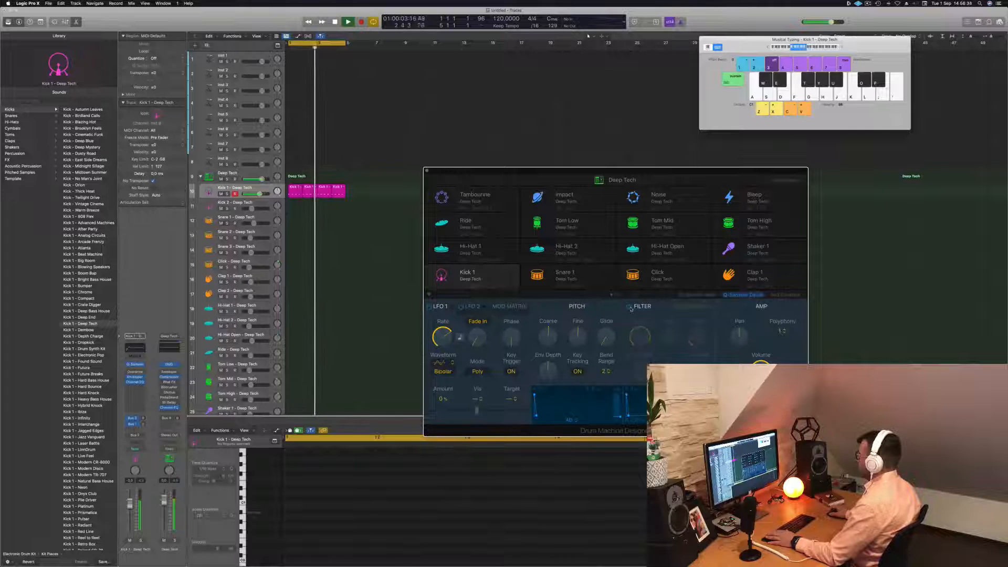
left_click(629, 306)
left_click(630, 307)
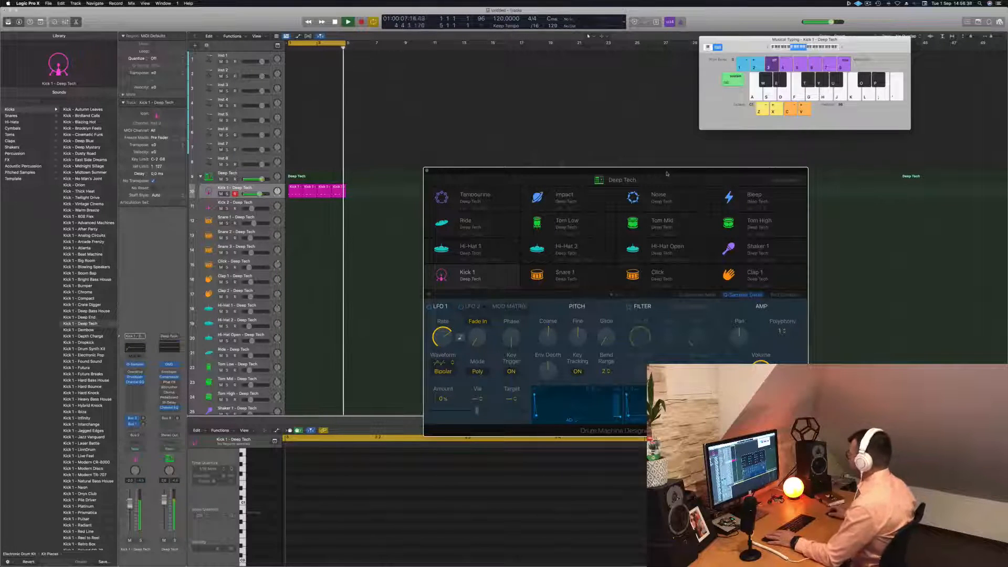
Step: Move the drum machine window higher, stop playback and copy the first Kick 1 region to the Snare 1 track
left_click_drag(669, 178, 671, 137)
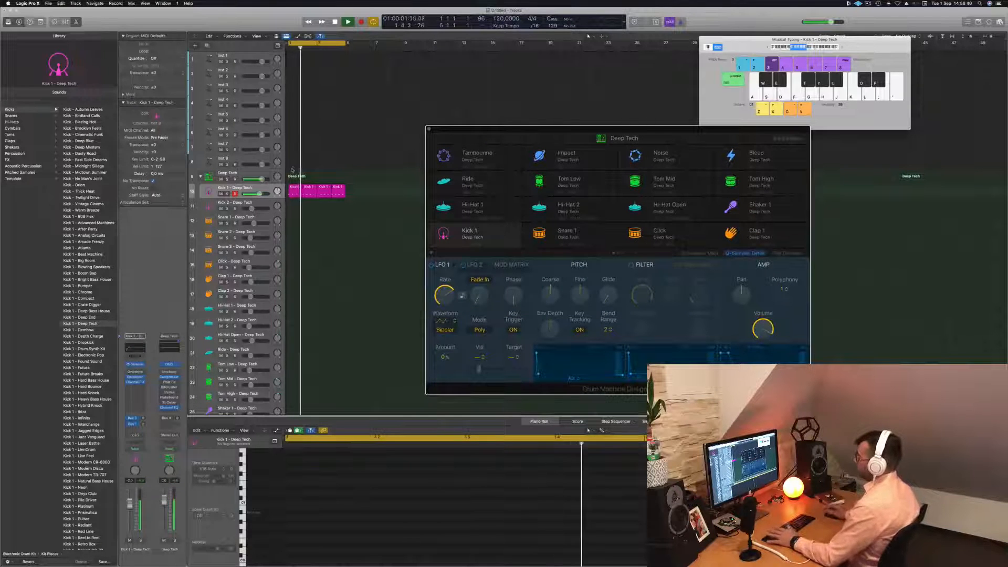
key("space")
left_click(292, 187)
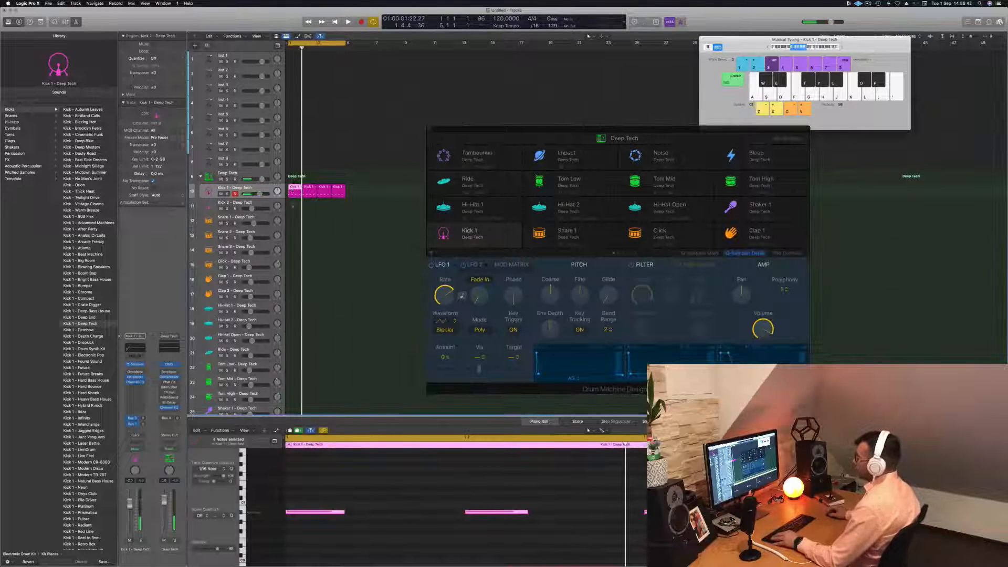
left_click_drag(292, 188, 293, 220)
Step: Select the four copied notes in the piano roll, adjust their pitch for Snare 1 and check them in playback
scroll(317, 491, "down", 4)
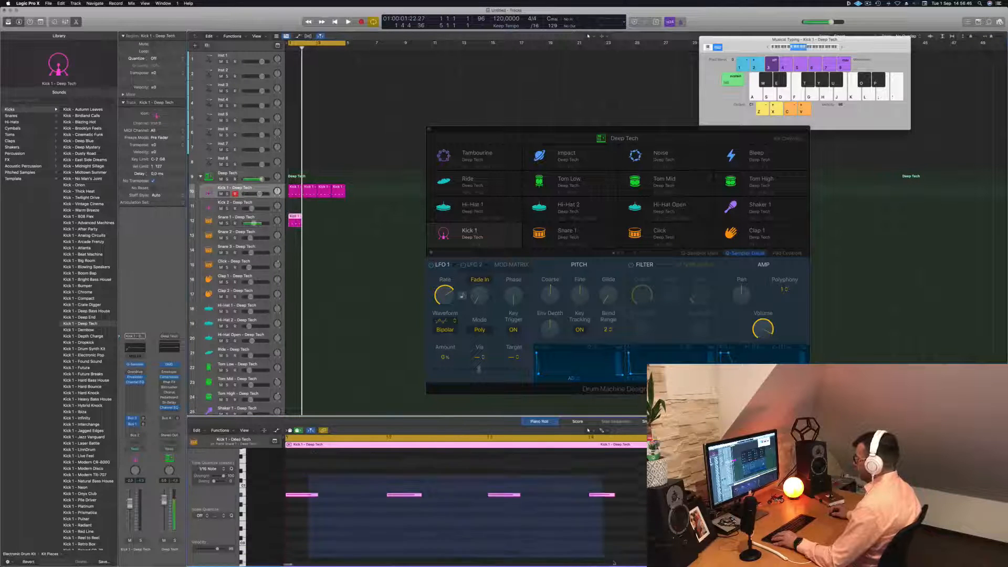
scroll(401, 536, "up", 3)
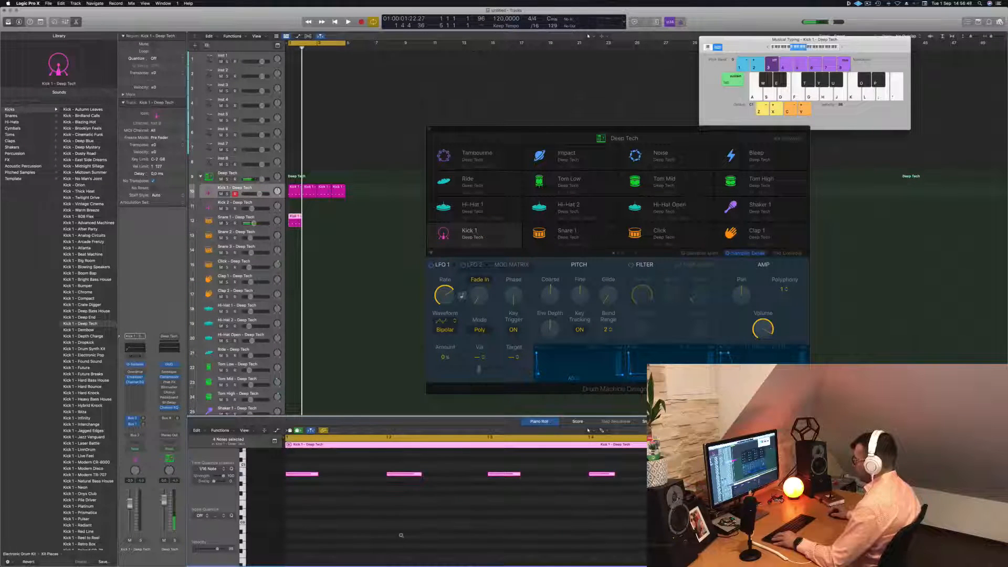
scroll(401, 535, "up", 4)
scroll(401, 535, "down", 6)
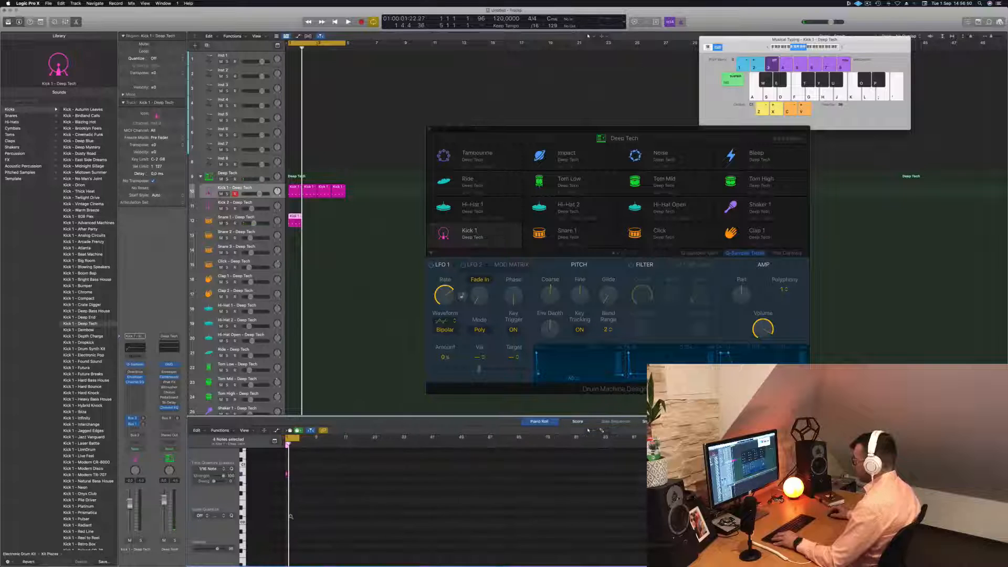
scroll(314, 518, "left", 3)
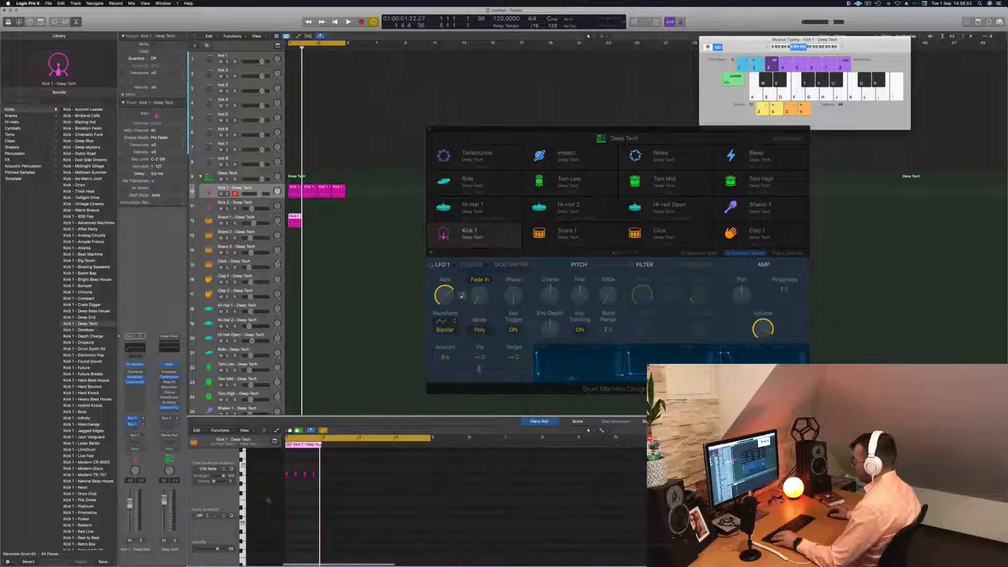
left_click(288, 499)
scroll(288, 499, "up", 5)
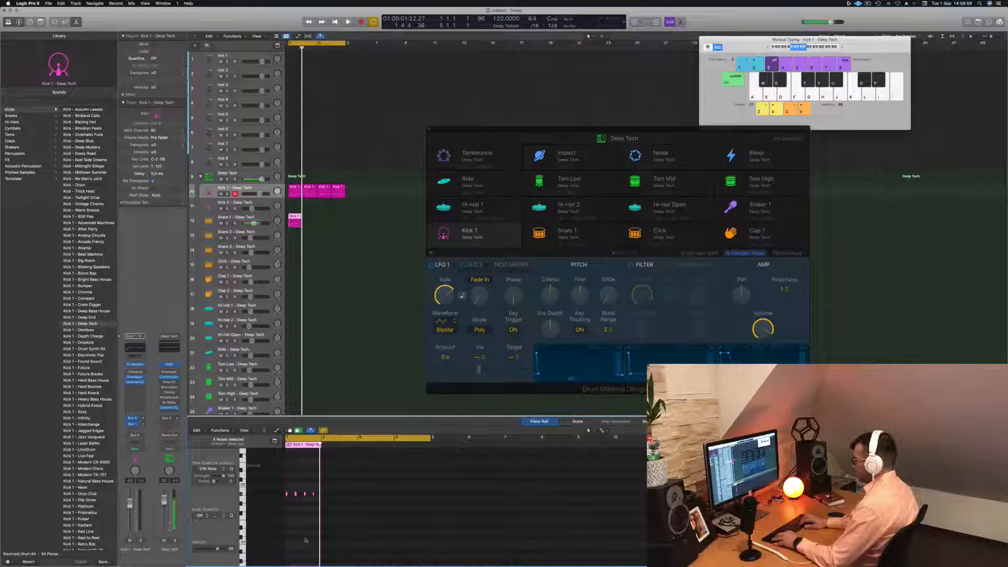
key("space")
key("space")
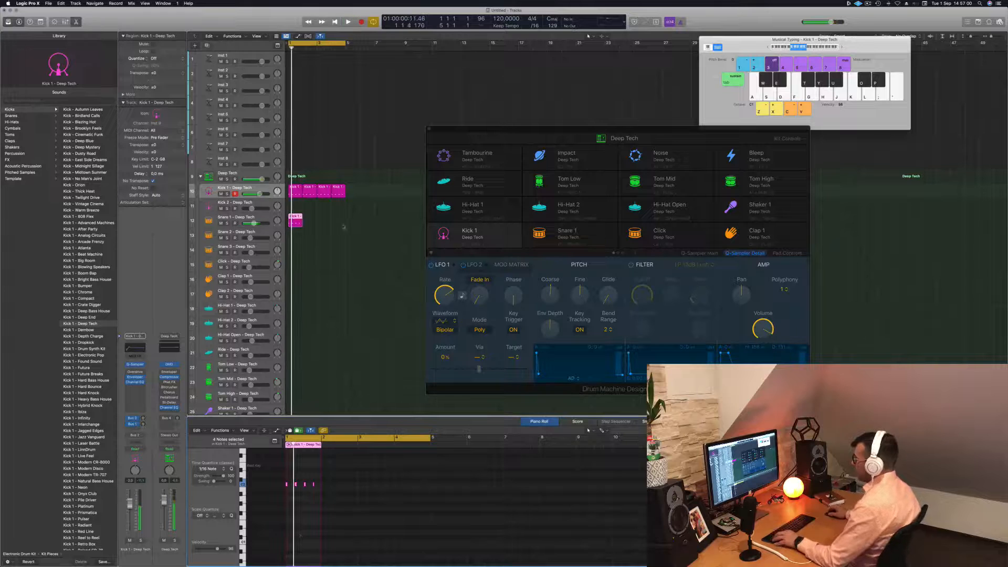
Step: Delete the first and third notes of the Snare 1 region, duplicate the region across the four bars and play it
left_click(287, 482)
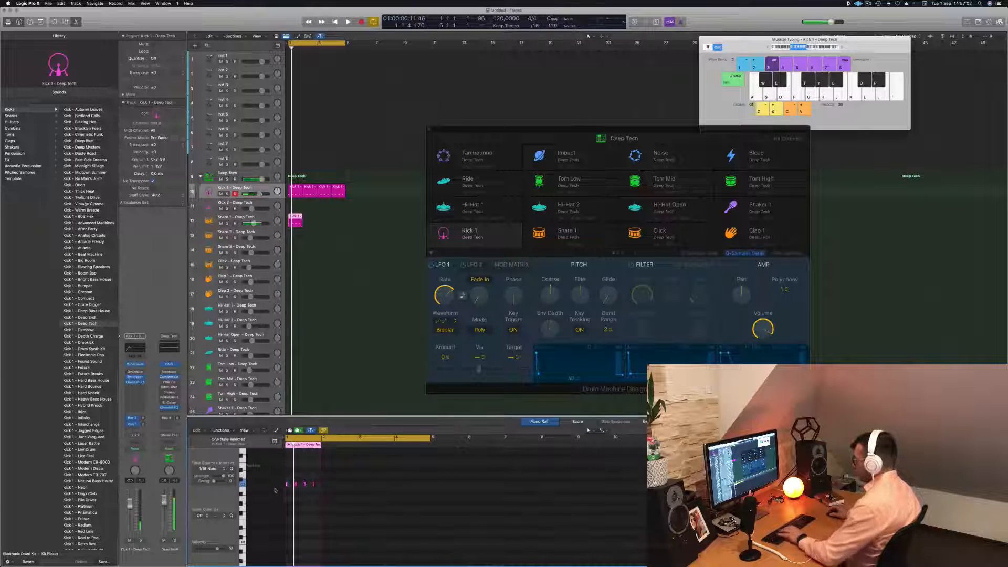
key("Return")
key("Delete")
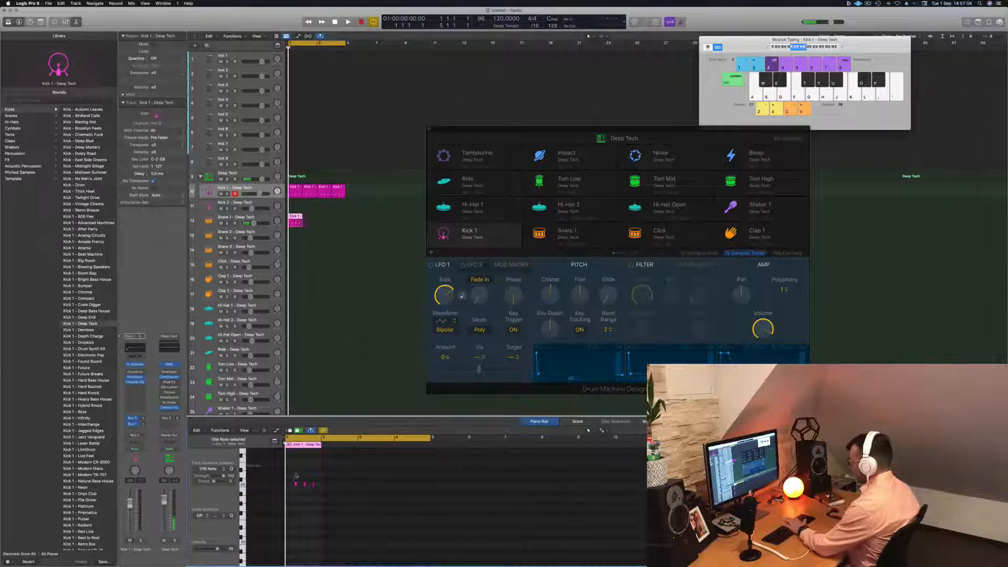
left_click(305, 485)
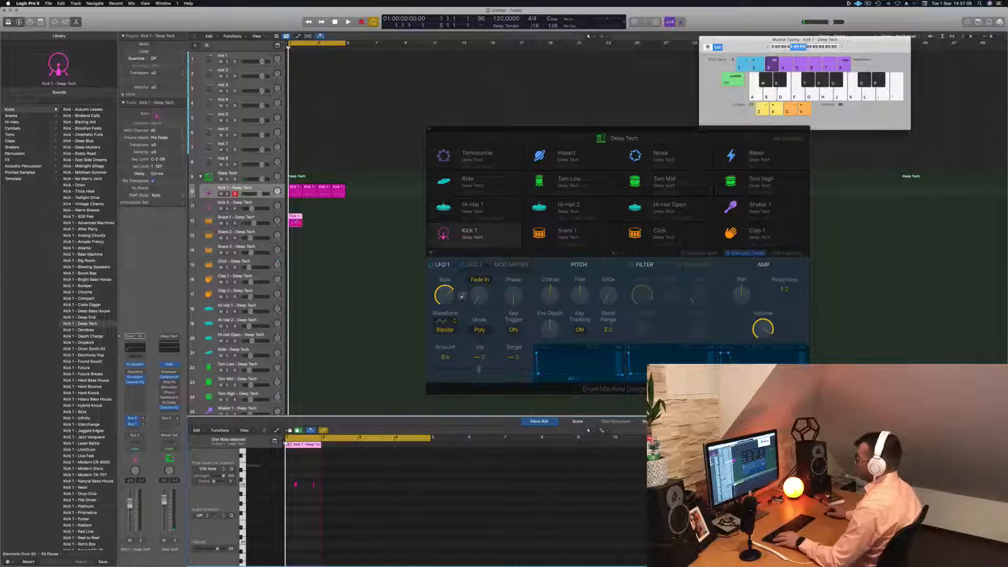
left_click_drag(295, 221, 323, 218)
key("space")
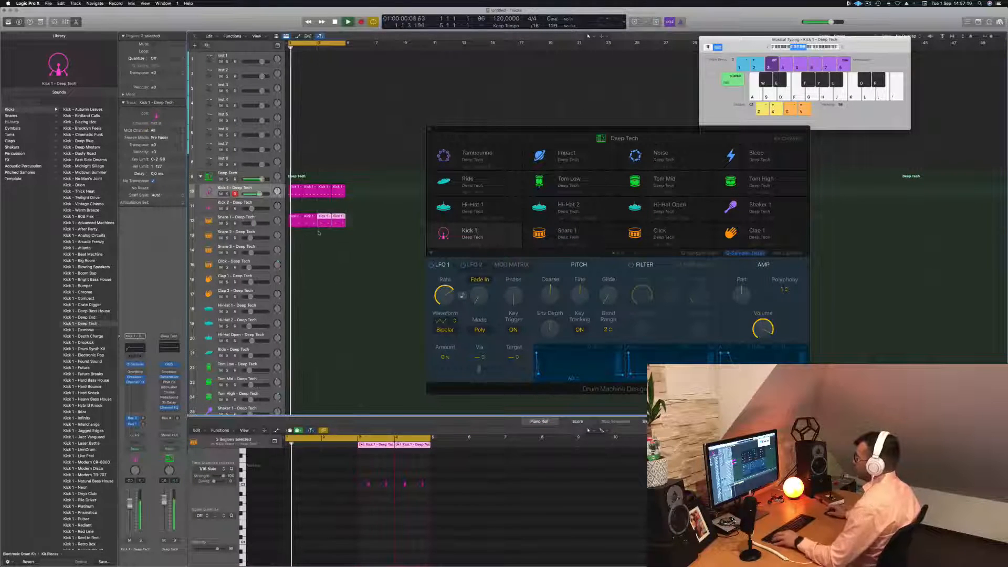
Step: Copy the first Kick 1 region to the Hi-Hat Open track and find its notes in the piano roll
key("super+Left")
left_click(292, 188)
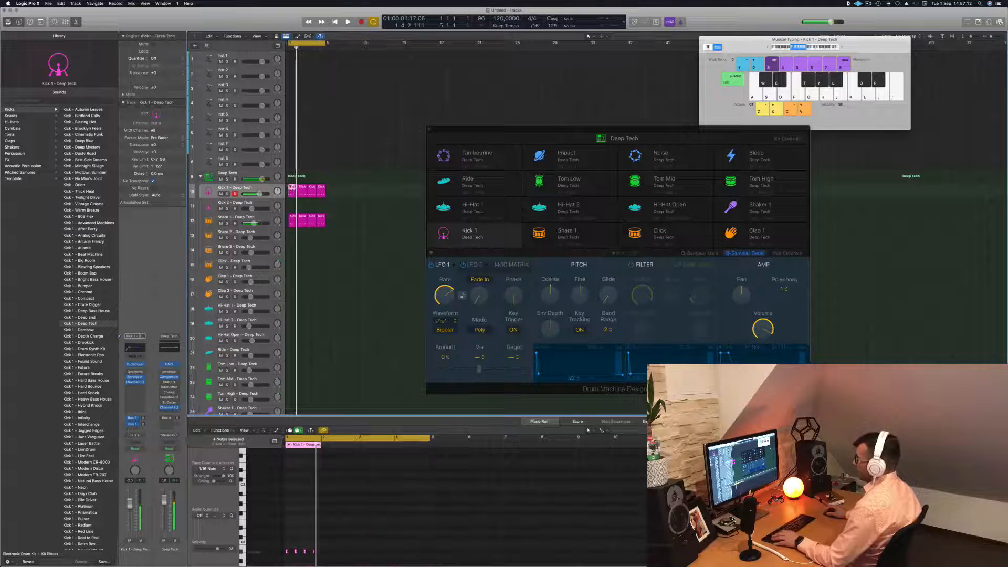
left_click_drag(292, 187, 294, 341)
scroll(292, 527, "left", 1)
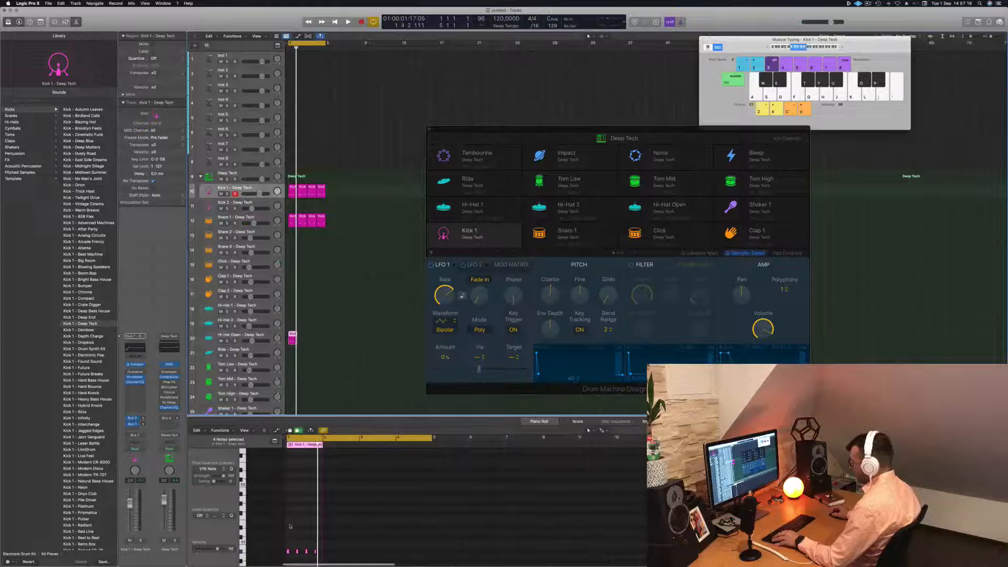
scroll(269, 528, "down", 5)
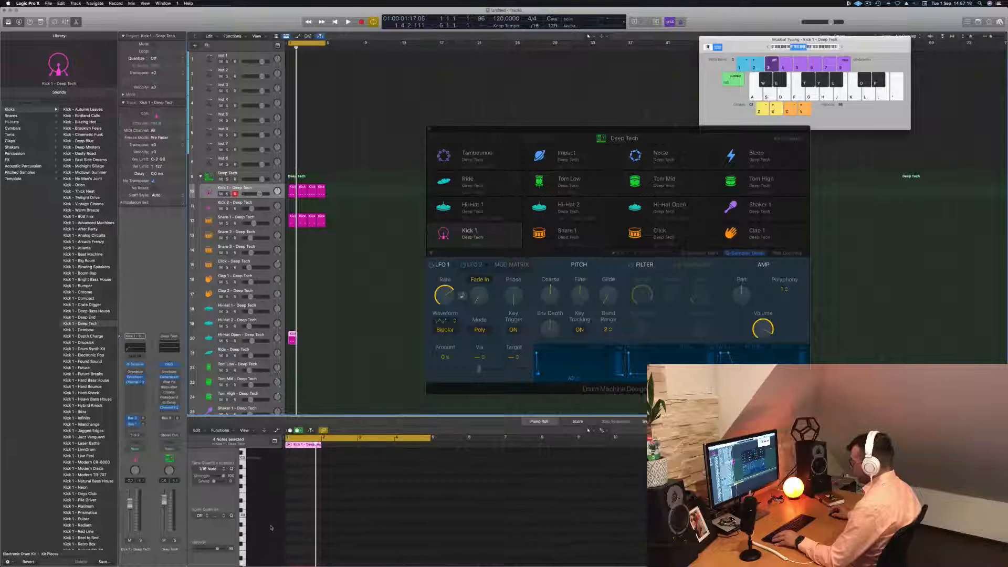
Step: Move the copied notes to the Hi-Hat Open pitch on the off-beats, duplicate the region across the four bars and play it
scroll(271, 527, "up", 2)
left_click(297, 529)
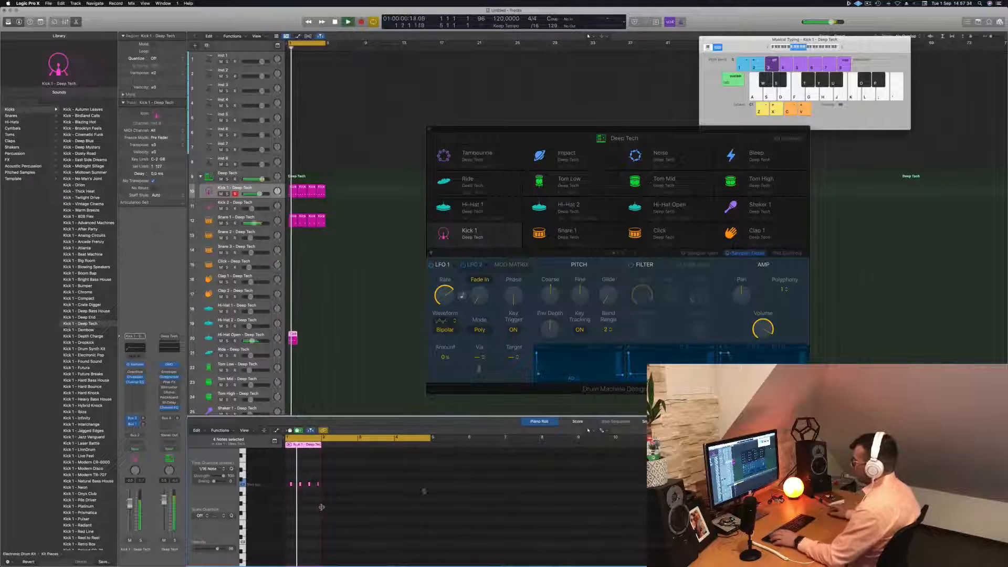
left_click_drag(293, 337, 314, 339)
key("space")
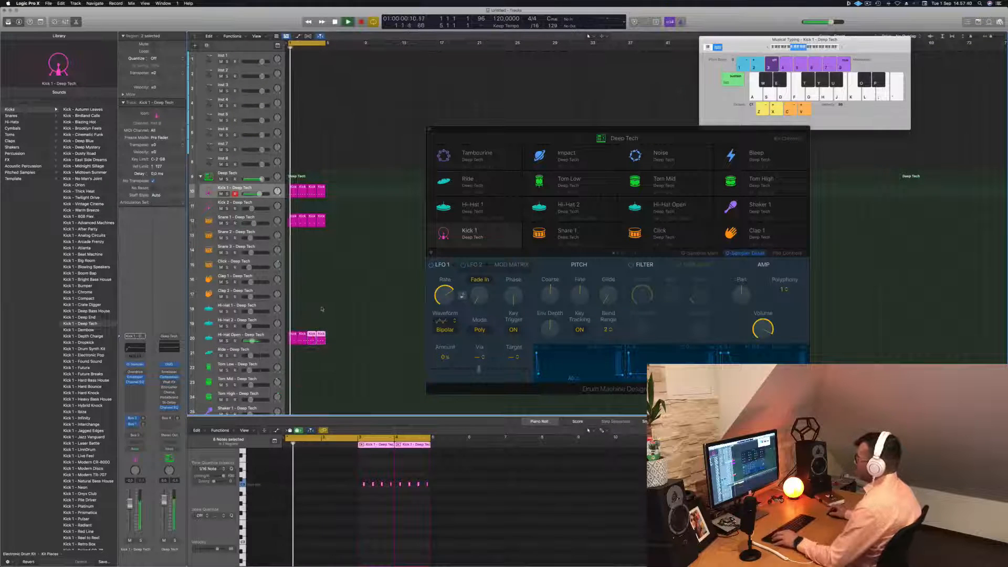
Step: Compare the Snare 1 and Hi-Hat Open tracks during playback and select the Hi-Hat Open pad in the drum machine
left_click(242, 336)
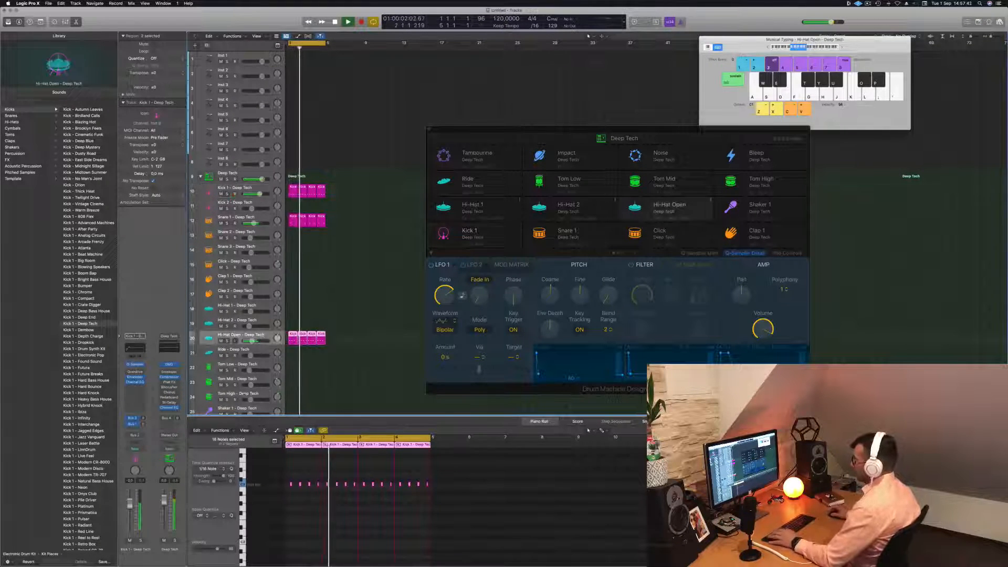
left_click(243, 218)
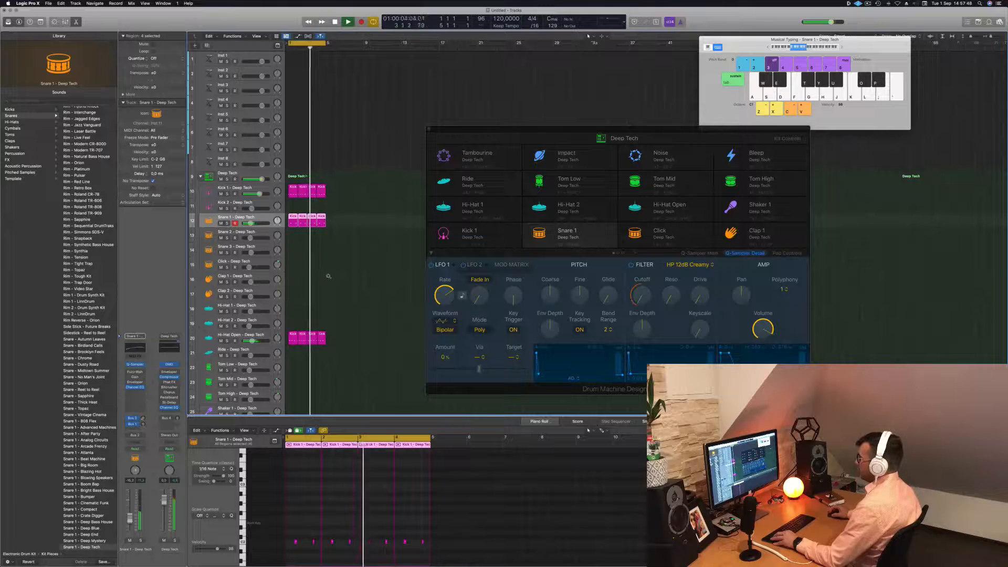
scroll(342, 277, "up", 2)
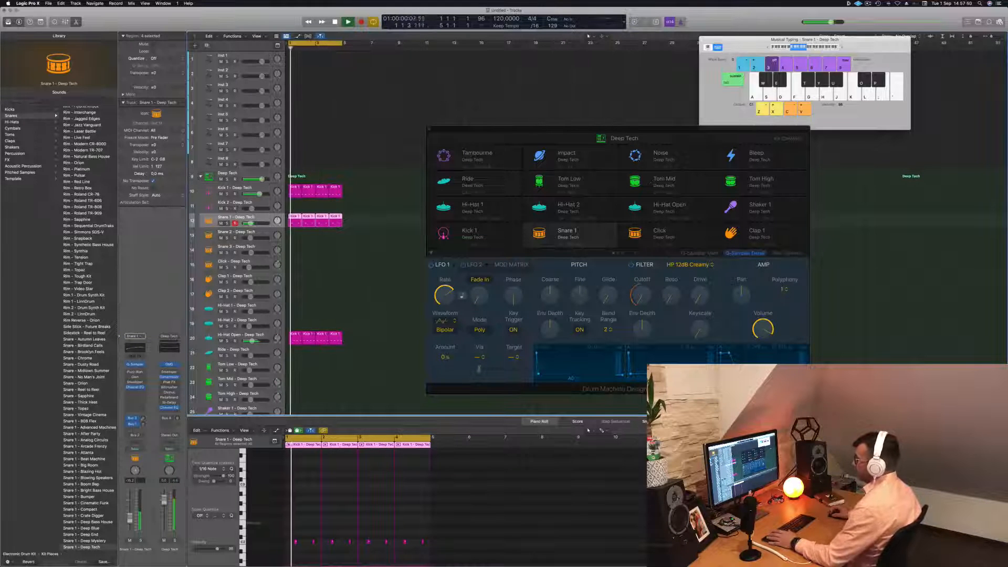
left_click(269, 338)
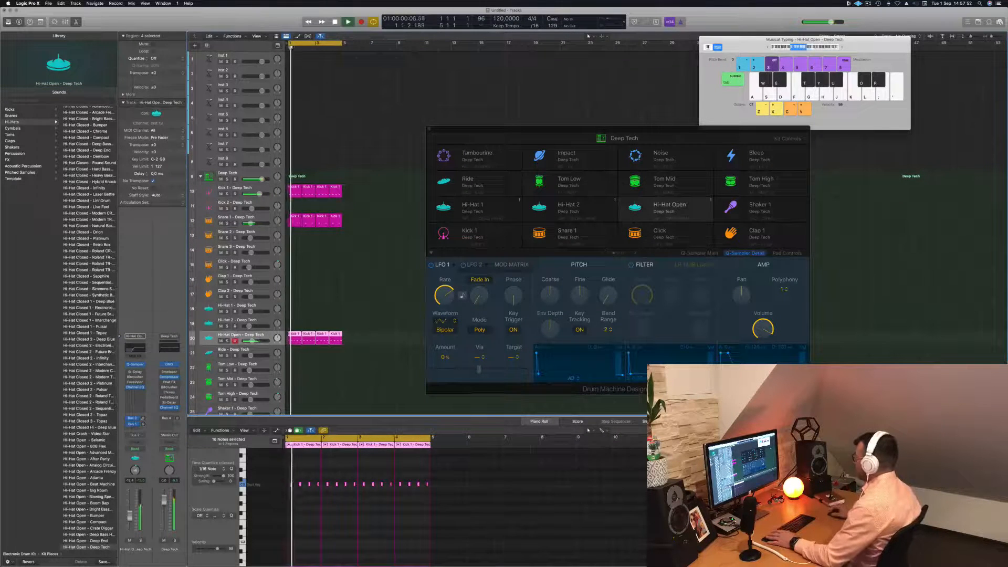
left_click(701, 208)
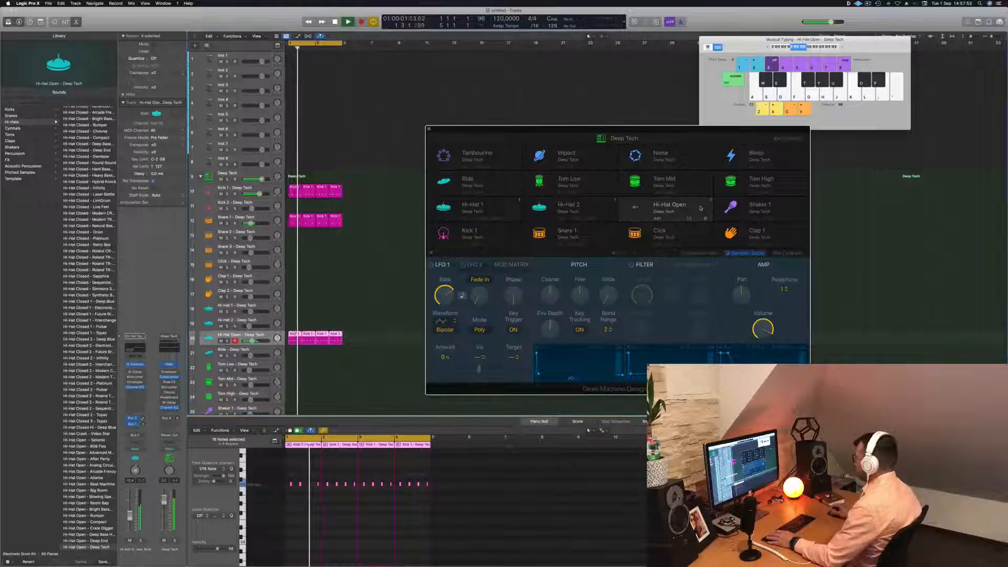
Step: Open the Hi-Hat Open sample's waveform, add a long fade-out and trim the sample end to 0.136 s
left_click(700, 253)
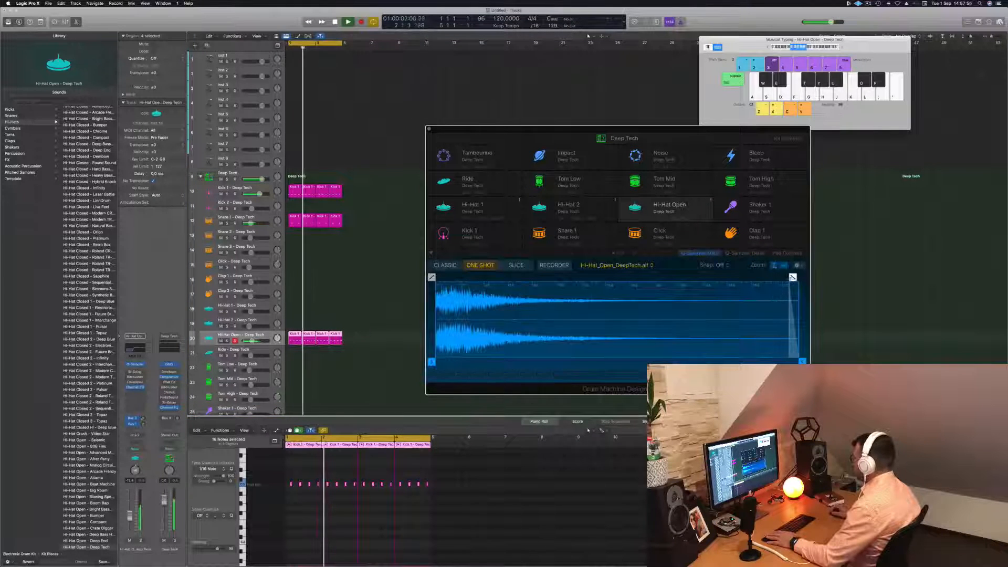
left_click_drag(793, 302, 576, 303)
mouse_move(698, 303)
left_mouse_down()
mouse_move(668, 303)
mouse_move(688, 303)
left_mouse_up()
left_click_drag(785, 361, 782, 361)
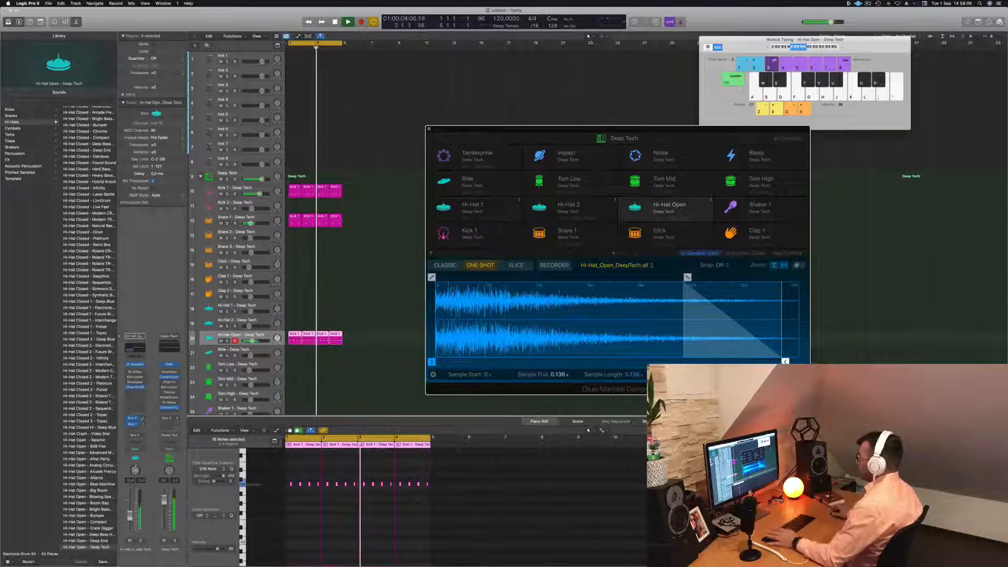
Step: Close the Deep Tech drum machine window and play the loop from the start
key("super+w")
left_click(389, 305)
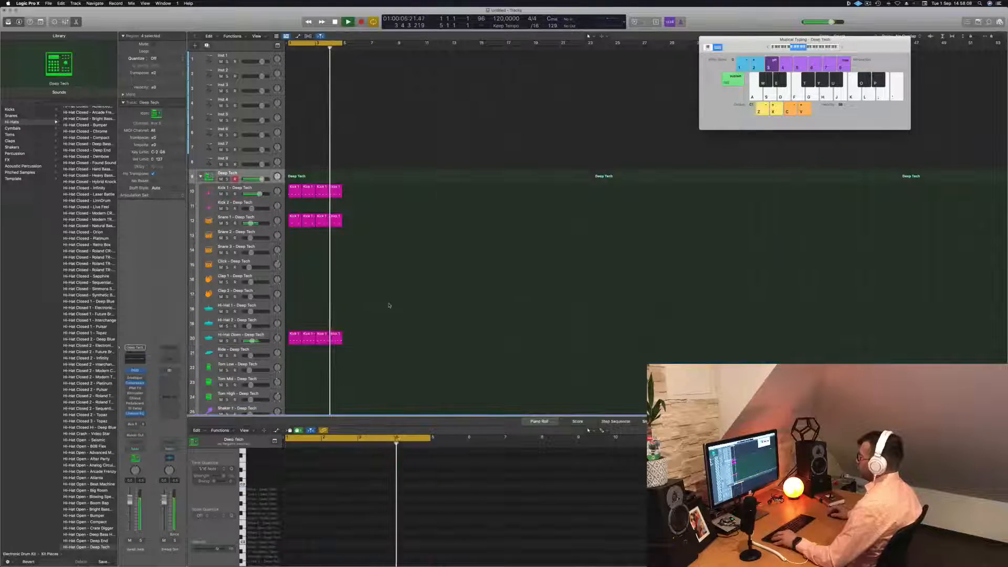
key("super+Left")
key("space")
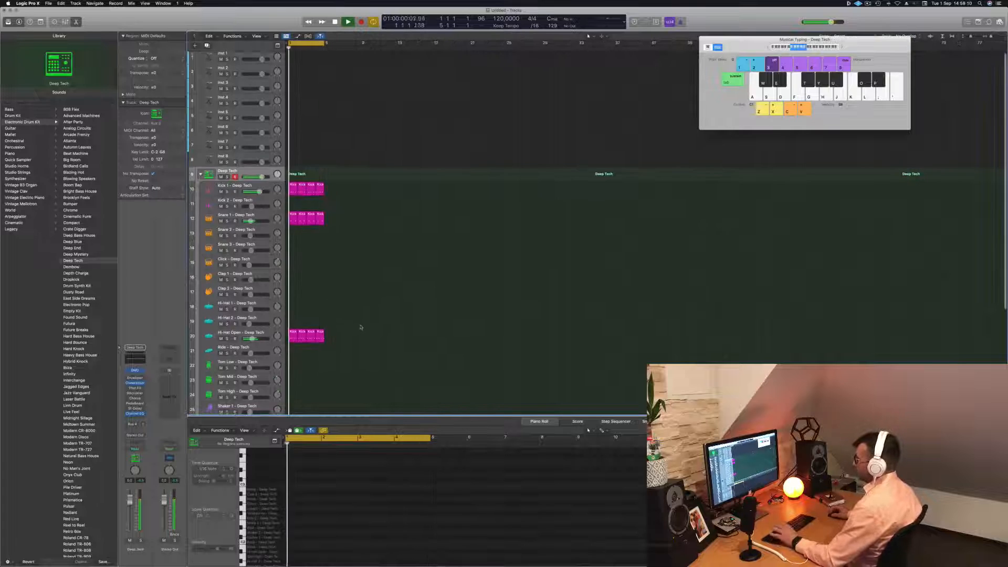
Step: Copy the first Kick 1 region to bar 2 of the Tom Low track and delete all its notes except the last
scroll(320, 189, "down", 3)
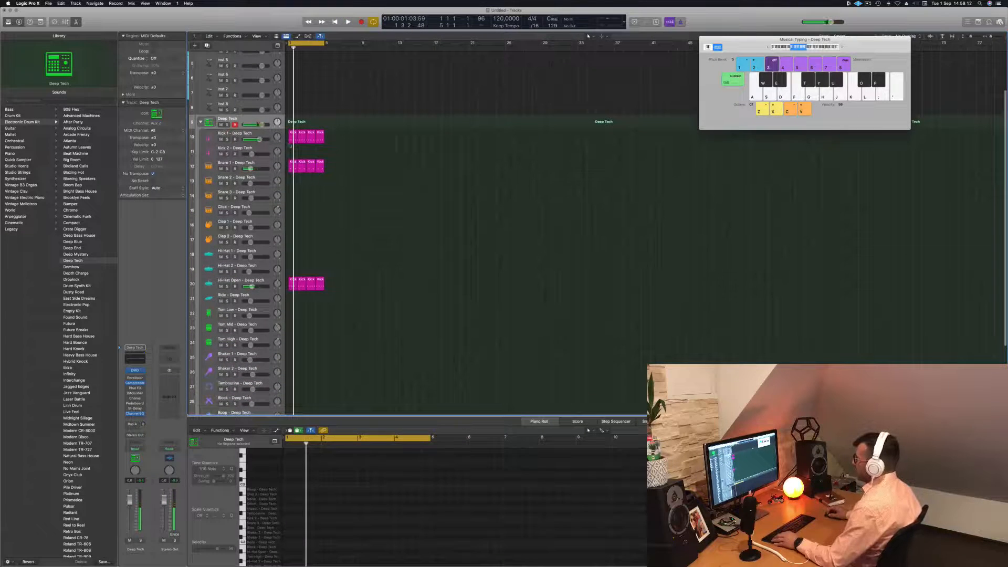
left_click_drag(293, 134, 301, 313)
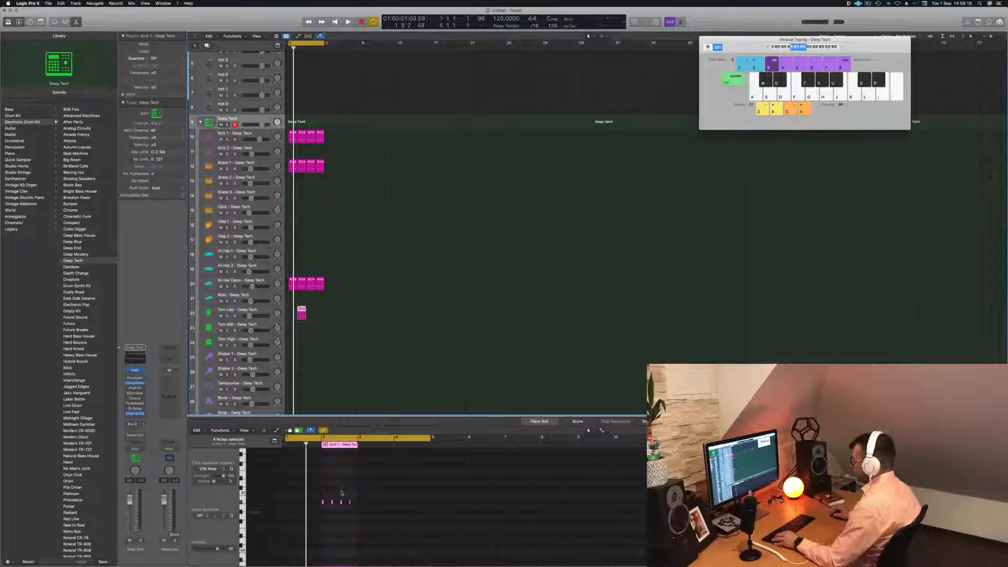
left_click(318, 517)
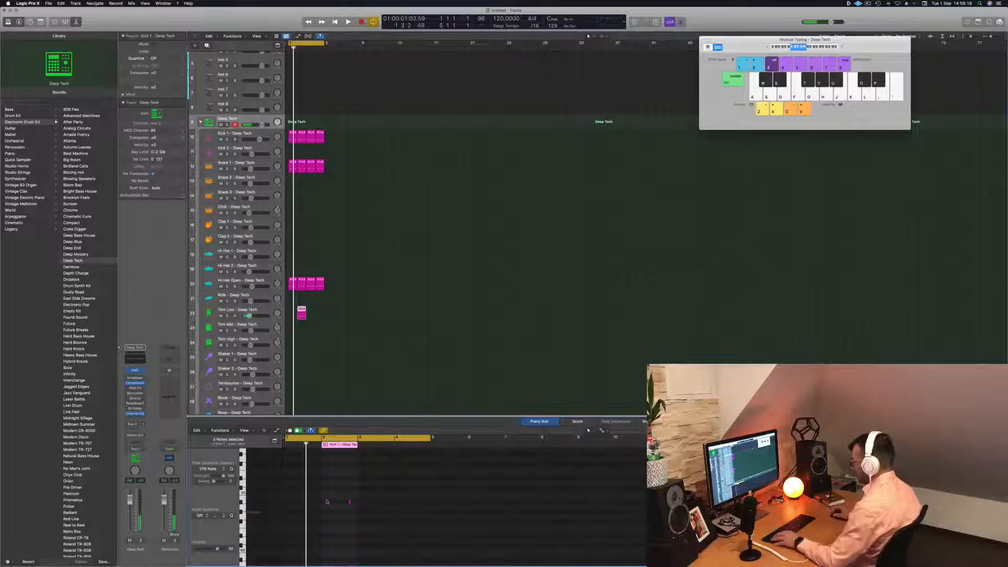
scroll(327, 502, "left", 1)
scroll(335, 498, "right", 1)
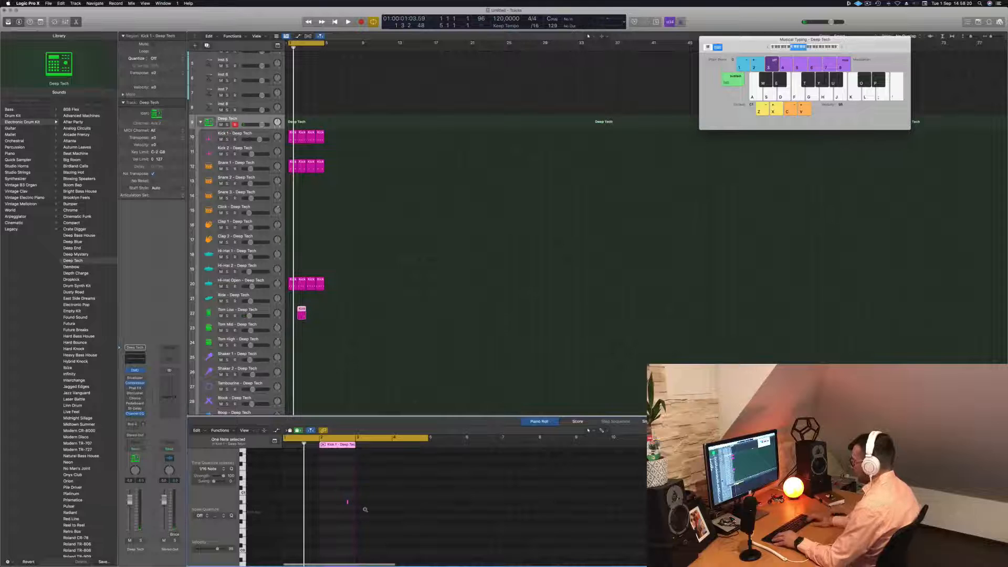
Step: Lower the remaining Tom Low note, shift it to the following off-beat, and copy the region to fill all four bars
key("alt+Down")
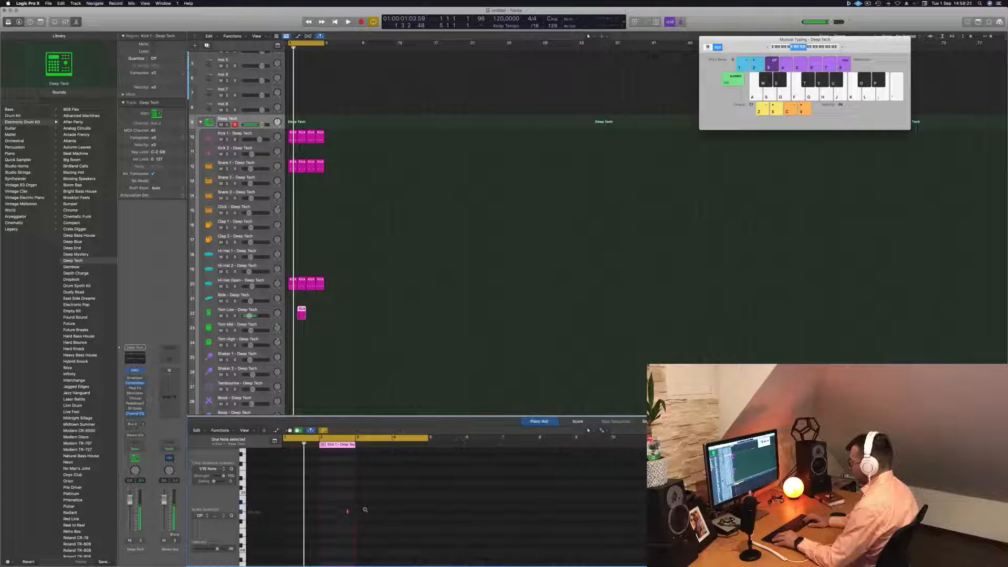
key("space")
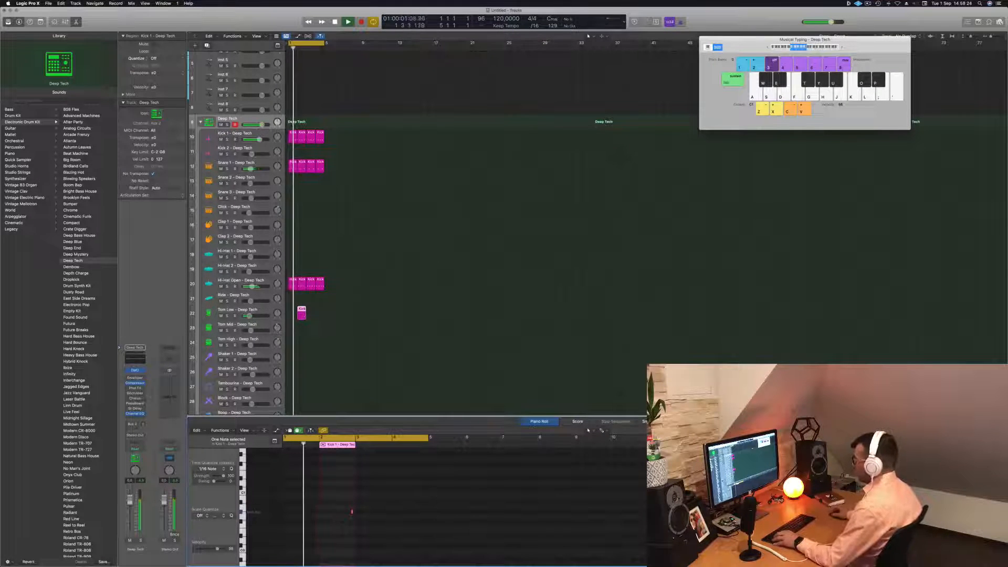
left_click_drag(301, 311, 293, 312)
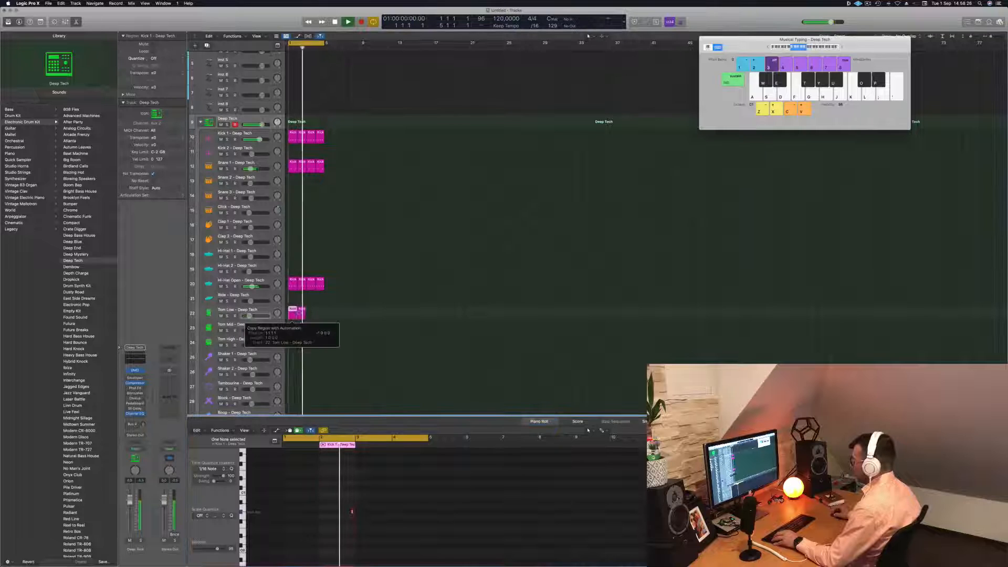
left_click_drag(294, 311, 313, 317)
Step: Copy the first Kick 1 region to the Shaker 2 track and raise its four notes to the shaker's pitch
scroll(349, 311, "down", 3)
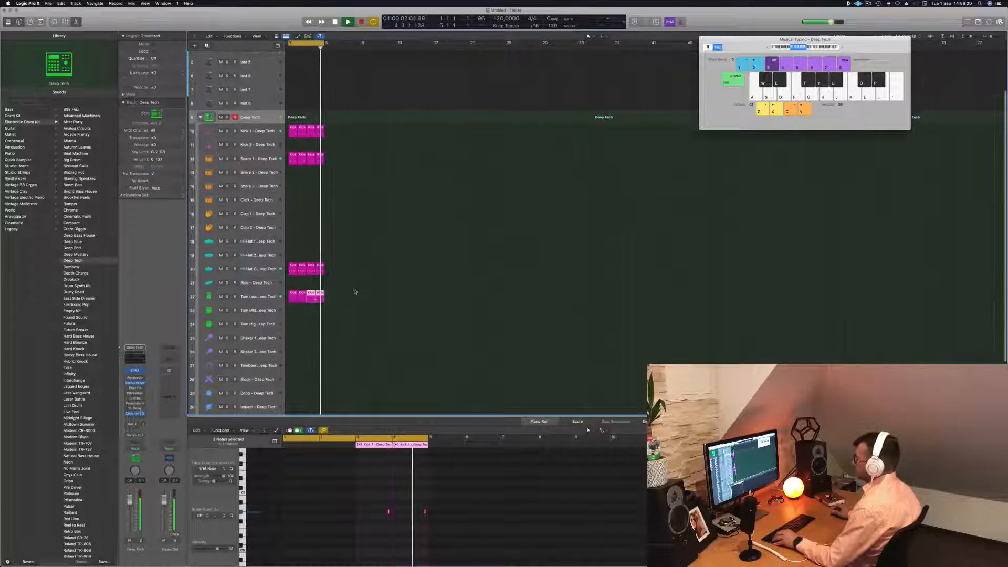
scroll(354, 294, "down", 1)
scroll(354, 294, "down", 2)
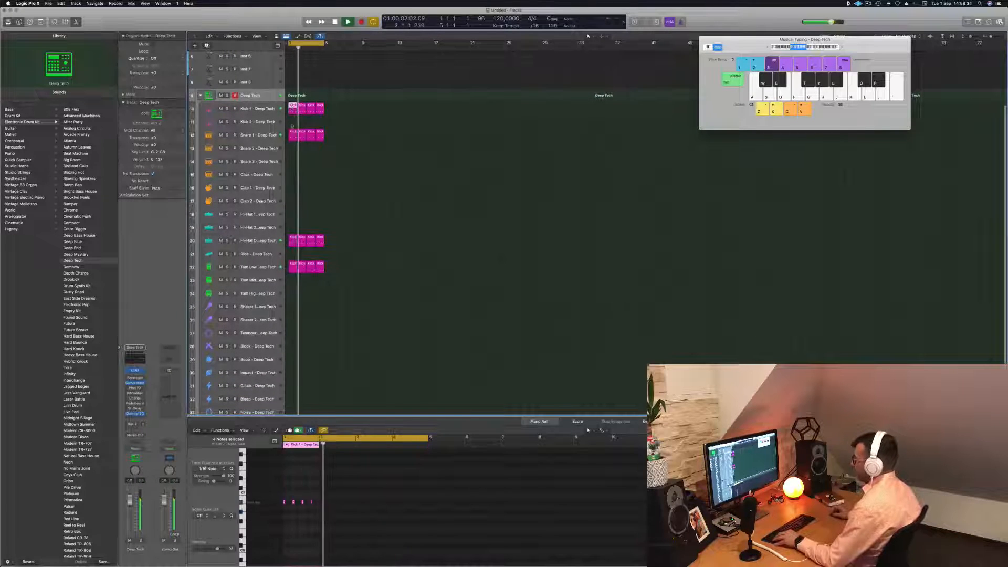
left_click_drag(292, 109, 293, 320)
left_click(310, 496)
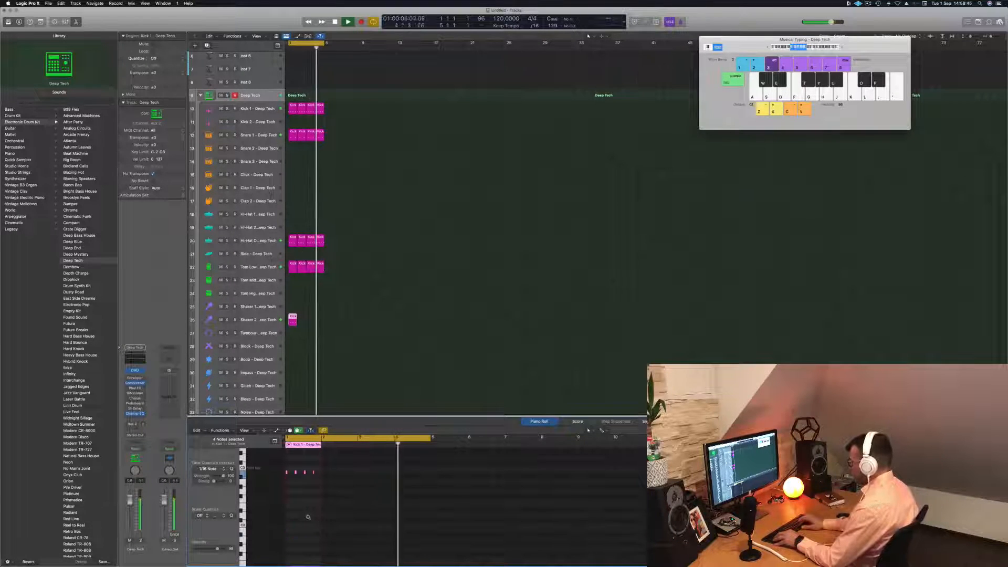
Step: Copy the four Shaker 2 notes onto the off-beats to make an eighth-note pattern and play it
left_click(314, 515, "ctrl+alt")
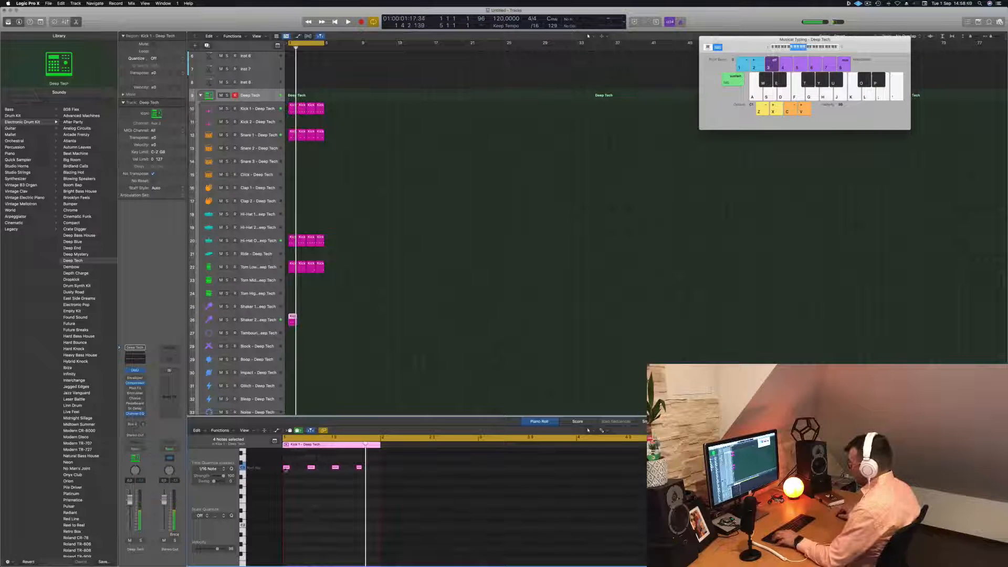
left_click_drag(290, 472, 300, 475)
key("space")
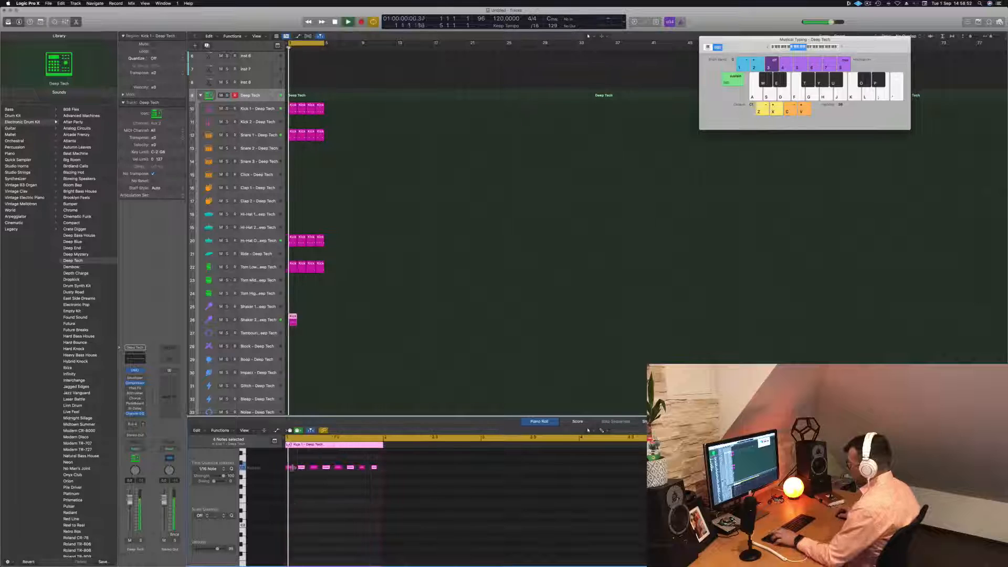
Step: Select the Shaker 2 track and duplicate its region across the four bars
left_click(267, 320)
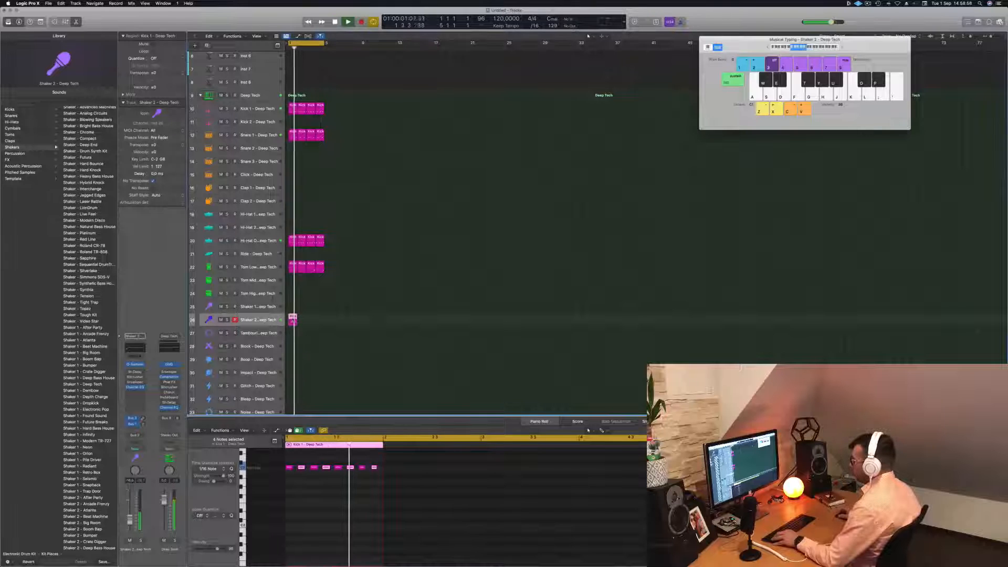
left_click_drag(291, 320, 308, 321)
left_click(293, 321, "shift")
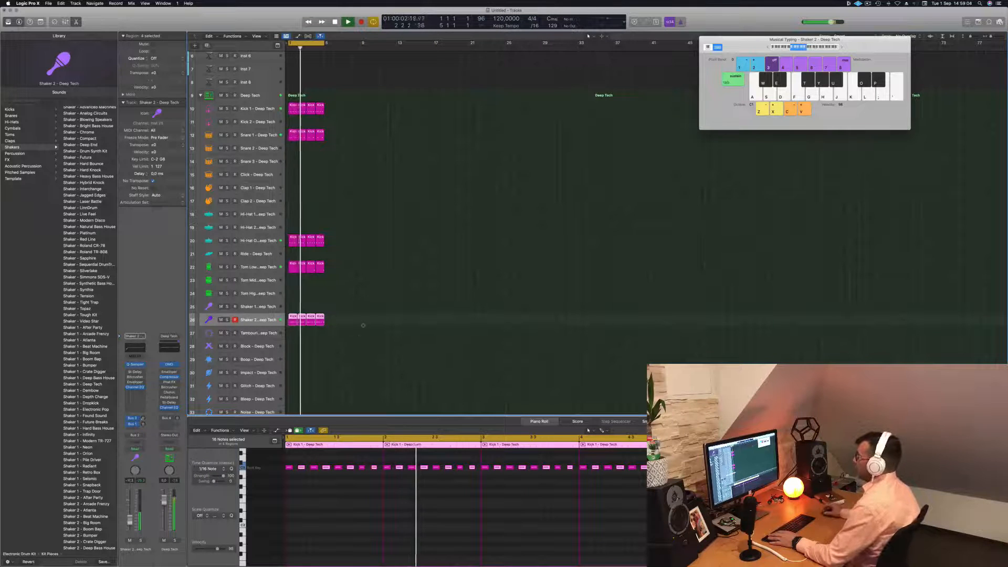
Step: Copy the first Kick 1 region to the Boop track and move its four notes to the Boop pitch on the off-beats
scroll(372, 296, "down", 1)
scroll(371, 297, "down", 5)
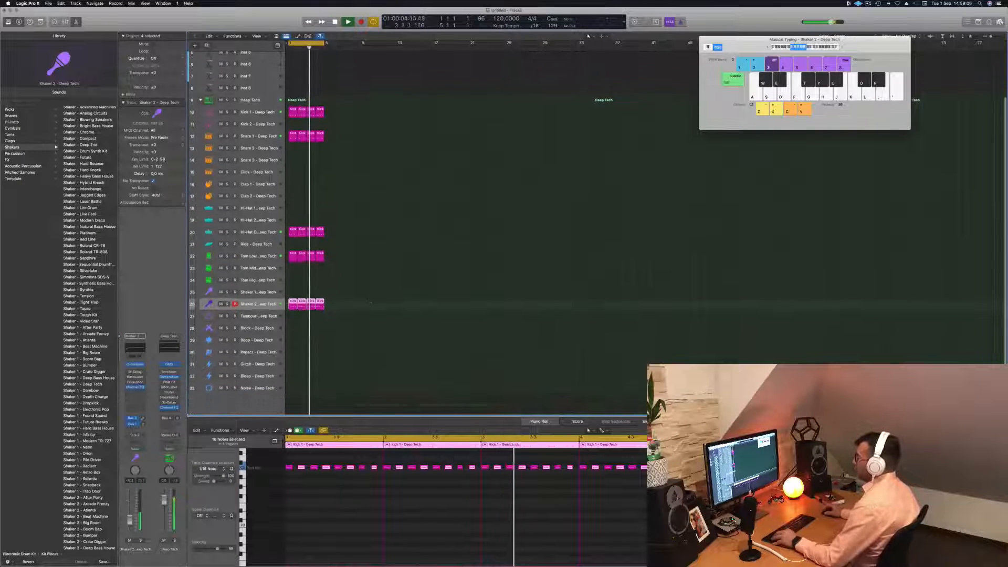
scroll(368, 302, "down", 2)
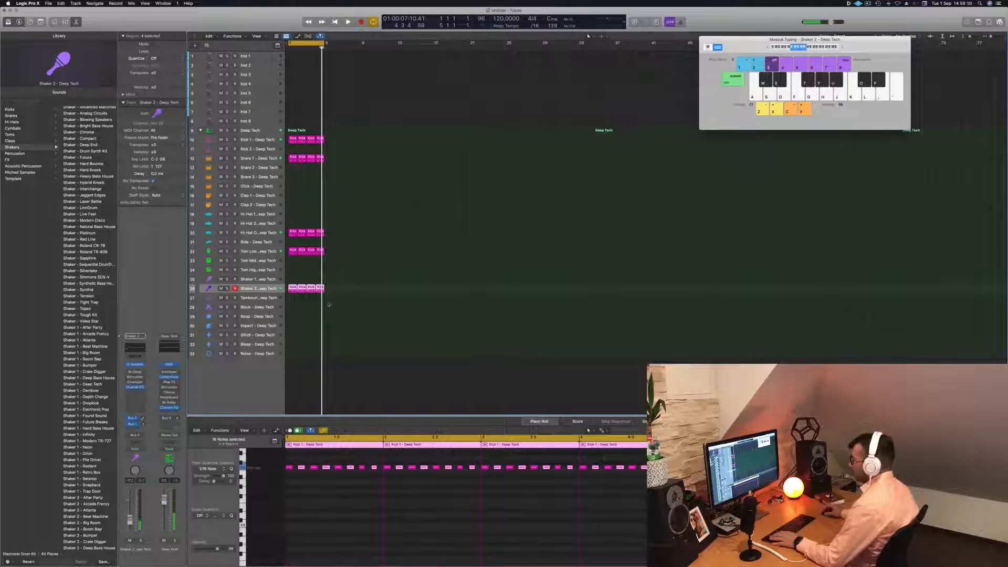
left_click(292, 138)
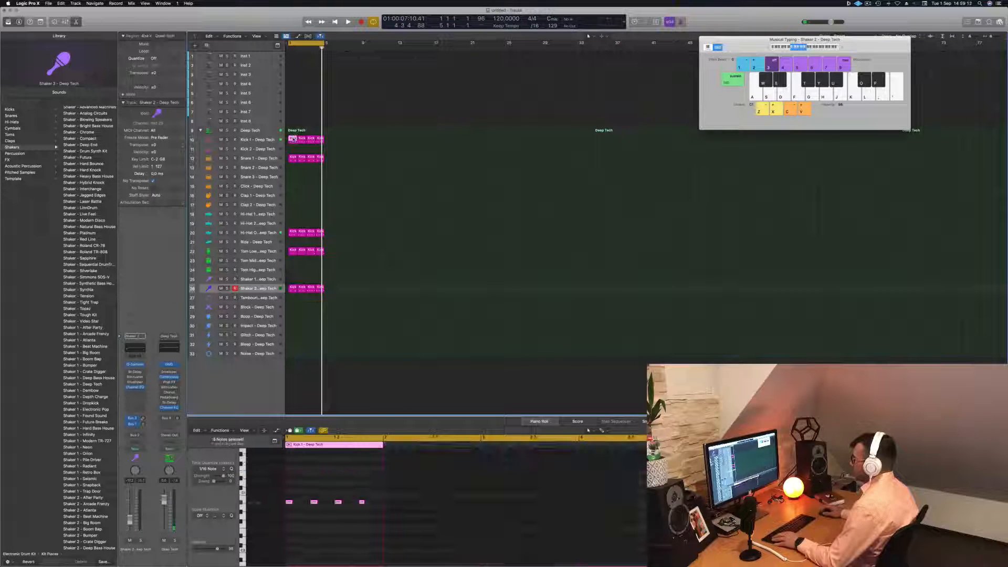
left_click_drag(290, 295, 293, 316)
left_click_drag(374, 497, 268, 524)
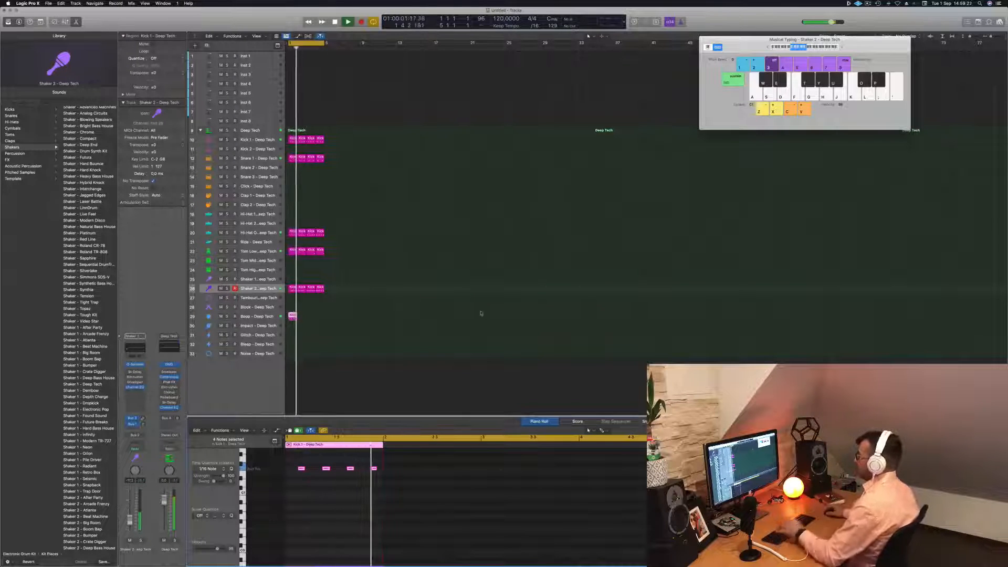
Step: Duplicate the Boop region across the four bars and select the Boop track
left_click_drag(293, 316, 319, 317)
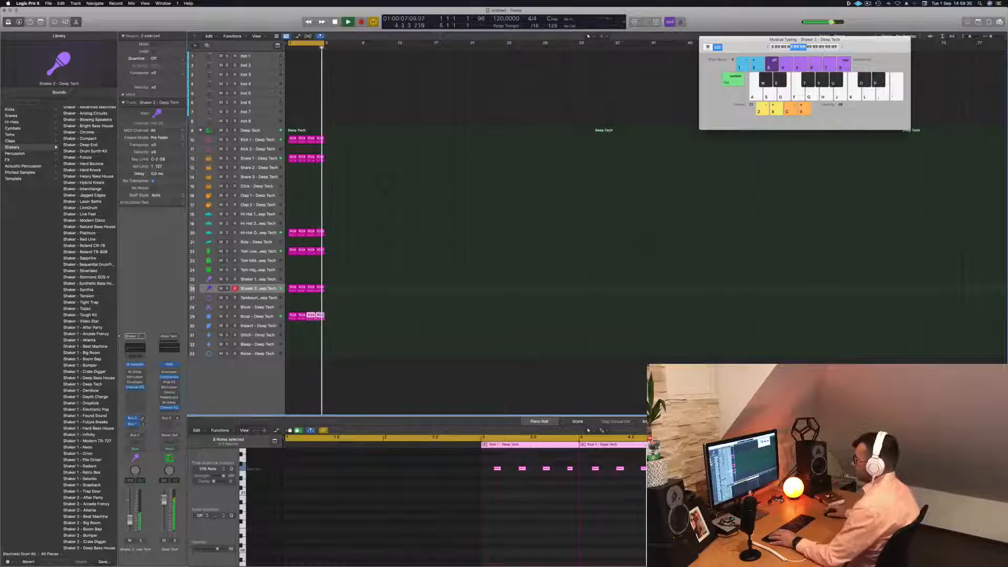
left_click(256, 317)
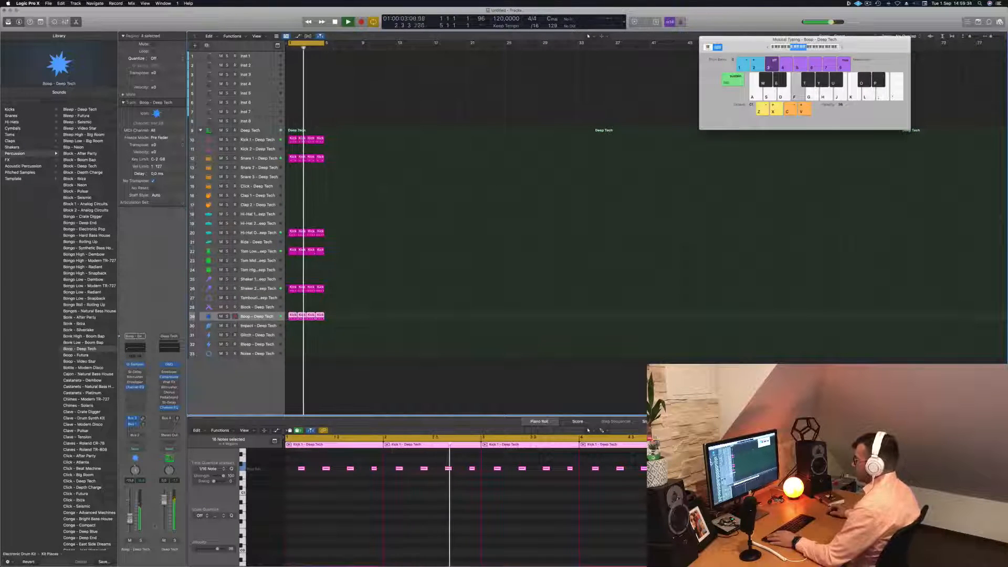
Step: Copy the third note of the first Boop region to just before the last, shift the last note later and check the region in playback
left_click(346, 478)
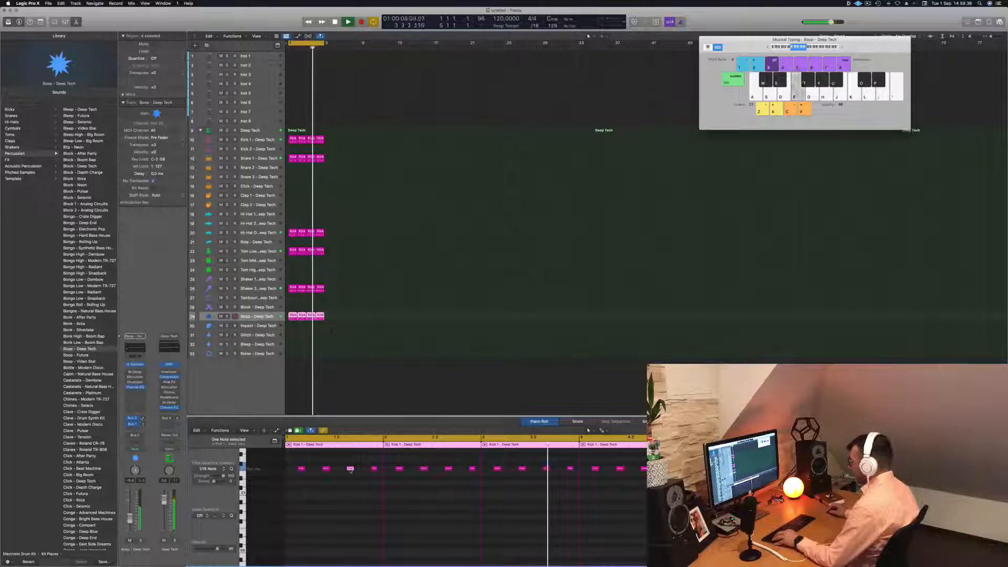
left_click_drag(350, 468, 369, 478)
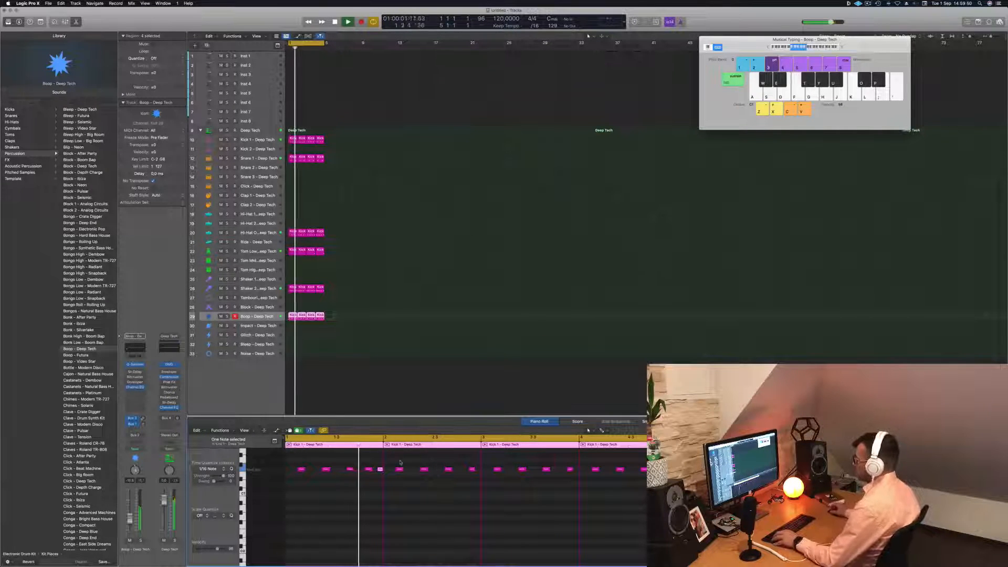
left_click_drag(338, 317, 300, 323)
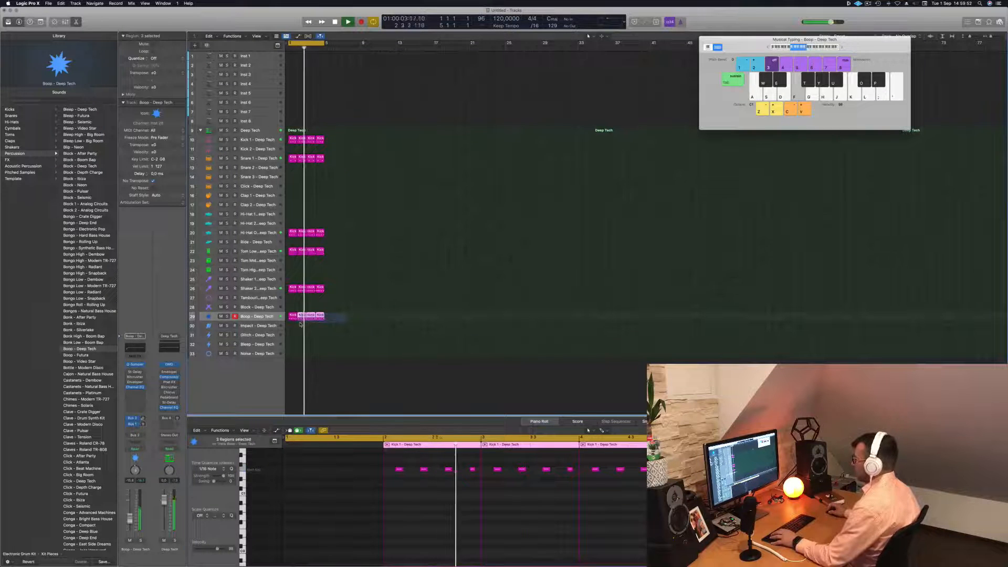
left_click(294, 316)
key("space")
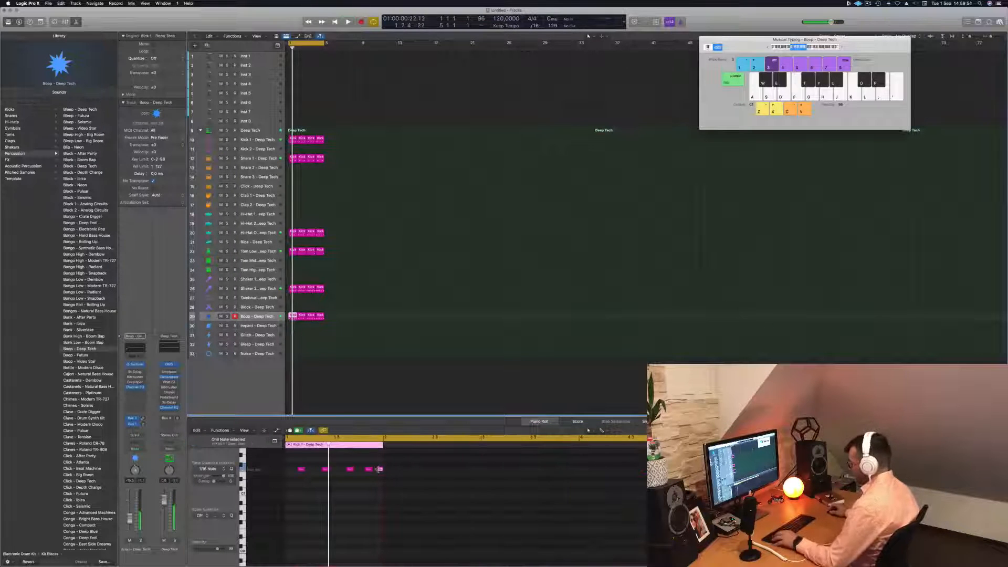
Step: Undo the last Boop note edits, copy the fourth note of the first Boop bar to just before it and play the loop
key("super+z")
left_click(362, 490)
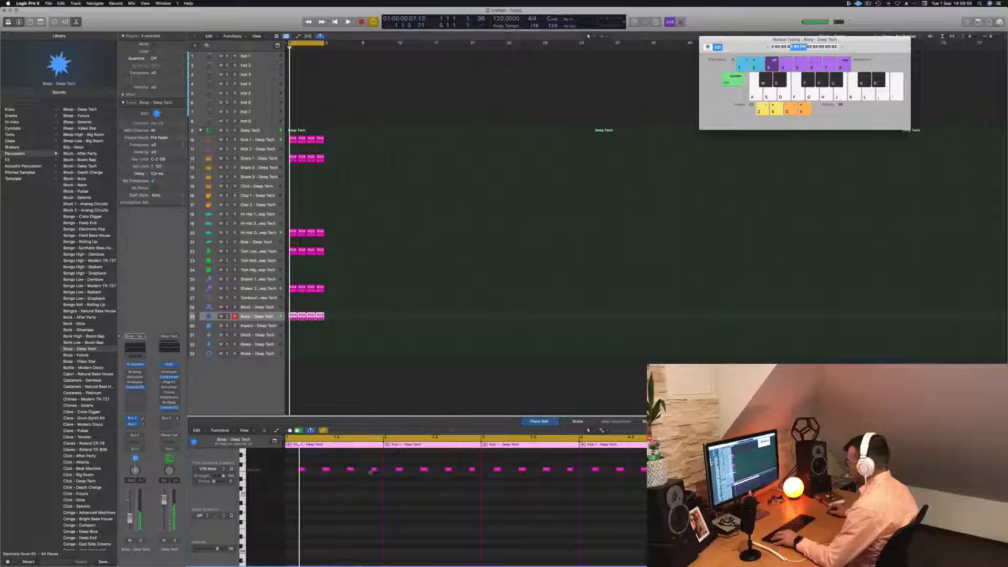
left_click_drag(372, 472, 363, 473)
key("space")
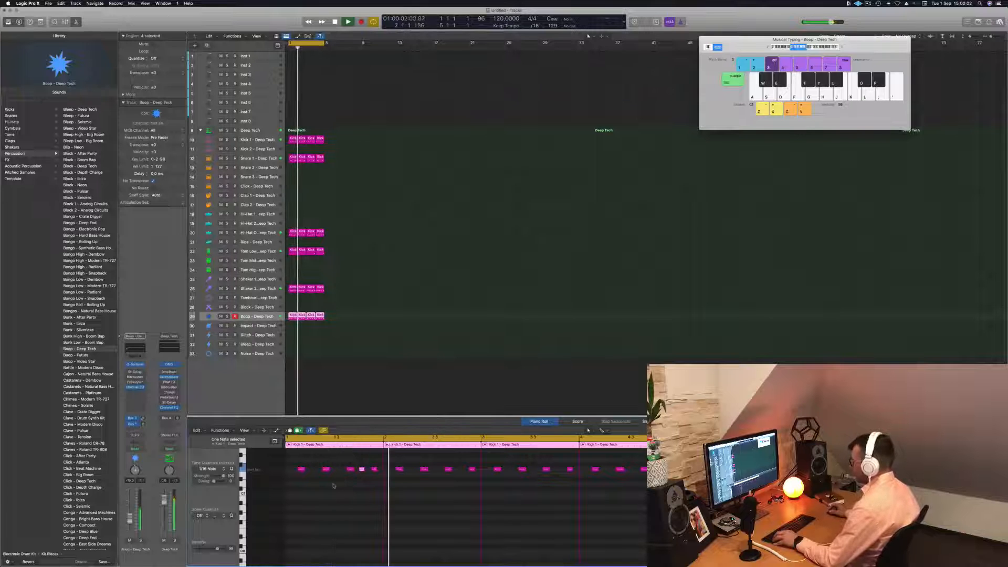
Step: Delete the last three Boop regions and copy the edited first region across bars 2 to 4
left_click_drag(357, 315, 304, 324)
key("BackSpace")
left_click(290, 317)
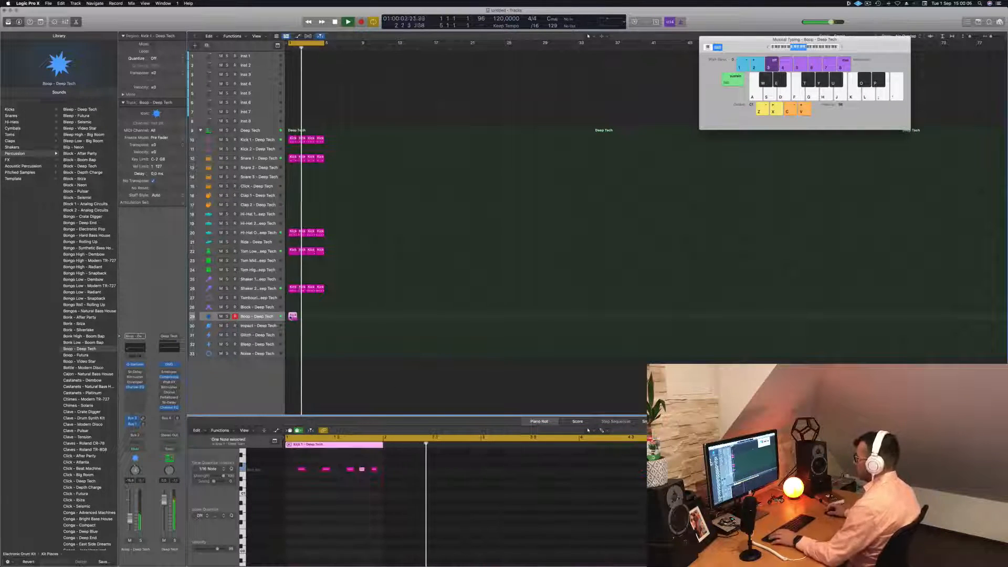
left_click_drag(300, 317, 301, 317)
mouse_move(313, 316)
left_mouse_down()
mouse_move(295, 318)
mouse_move(311, 318)
left_mouse_up()
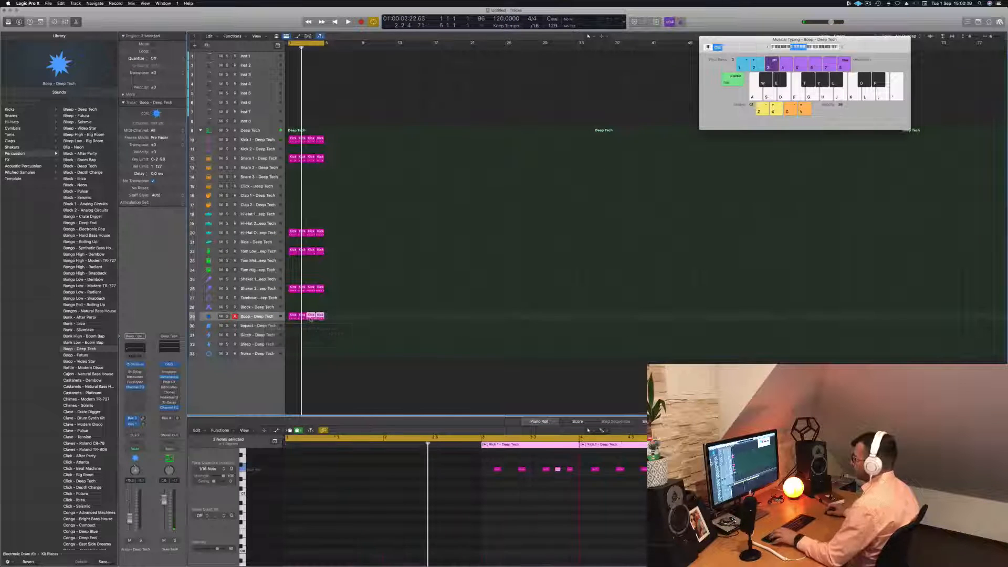
Step: Select all regions in the arrangement and name them by their tracks
scroll(353, 321, "down", 6)
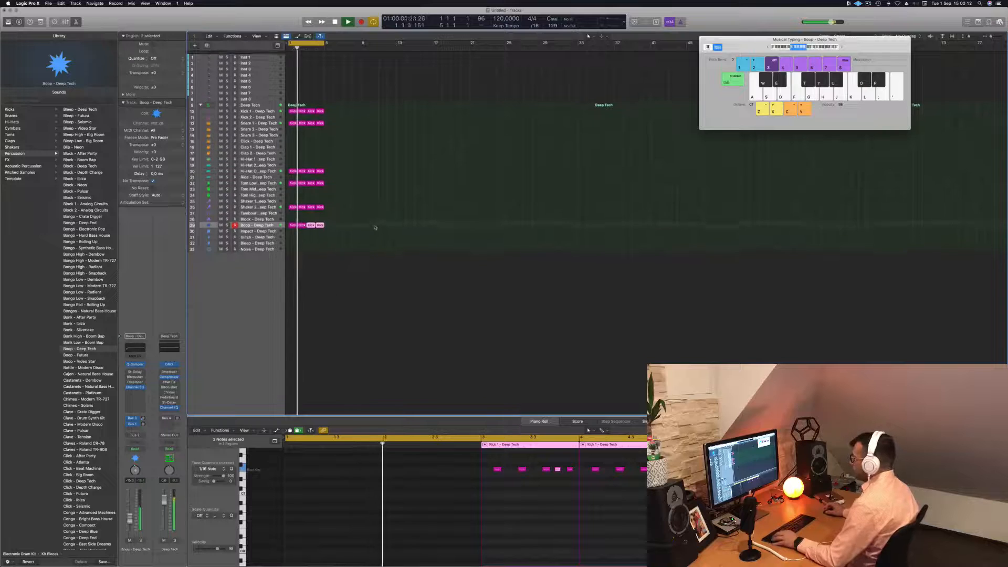
scroll(374, 228, "up", 3)
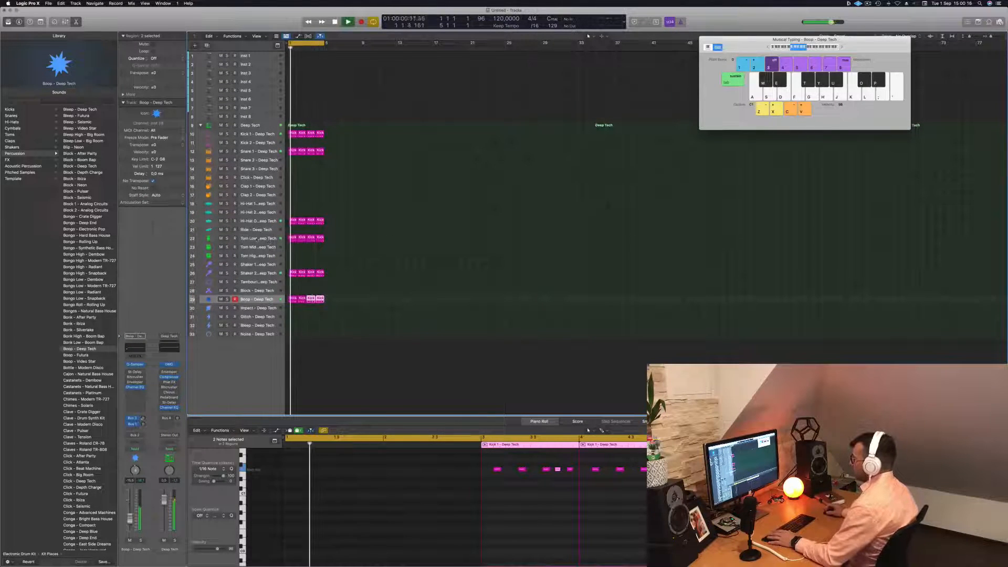
key("super+a")
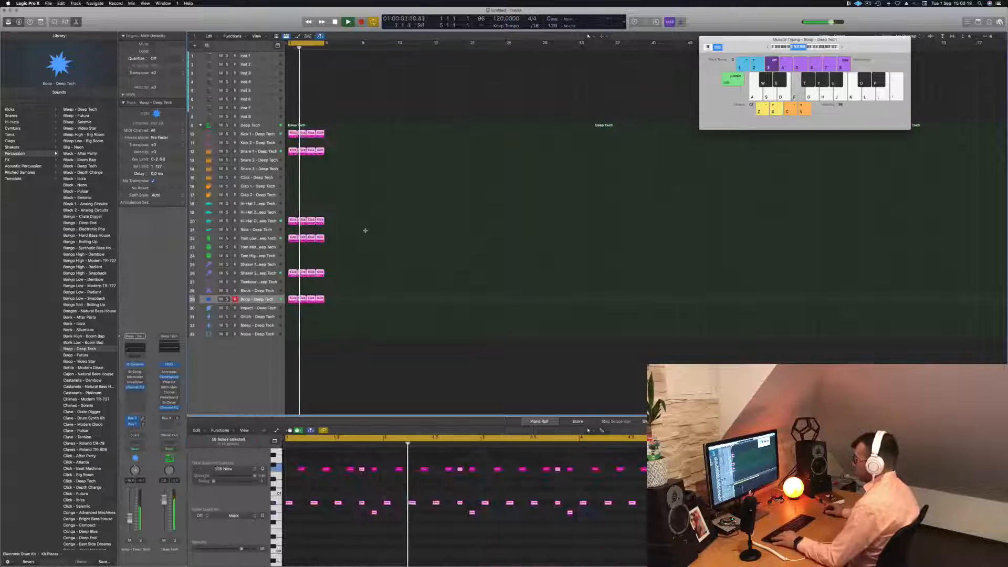
right_click(322, 222)
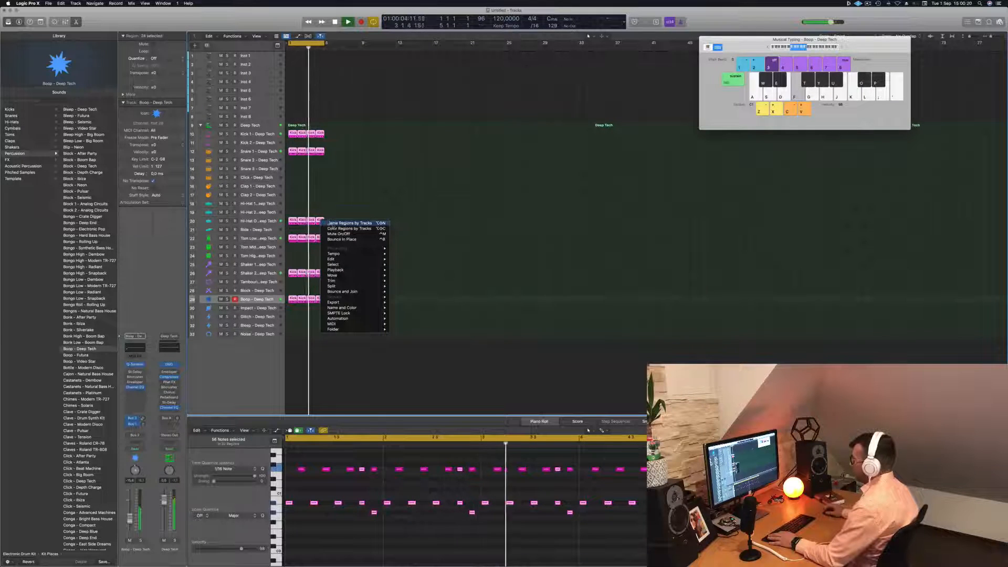
left_click(344, 224)
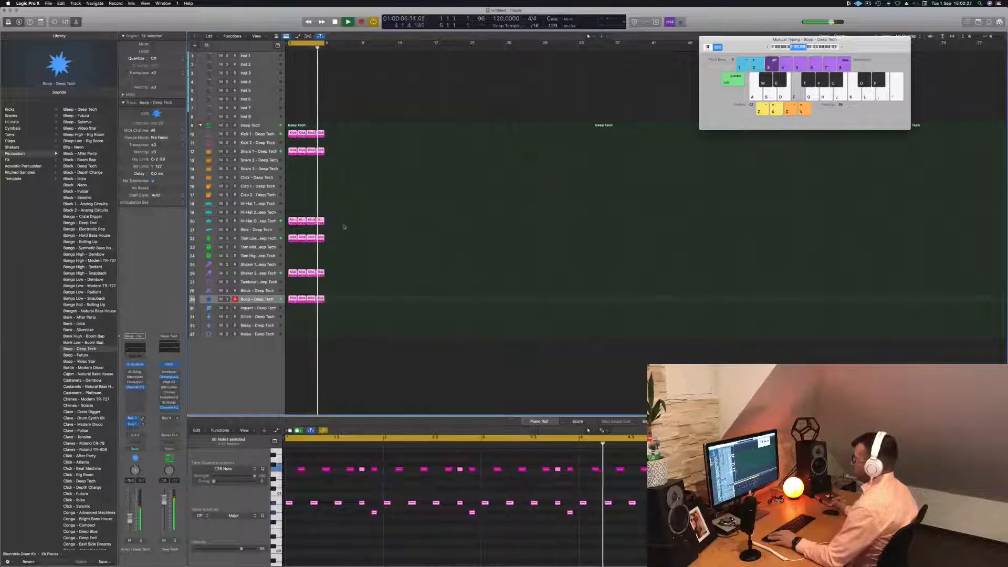
scroll(363, 233, "up", 2)
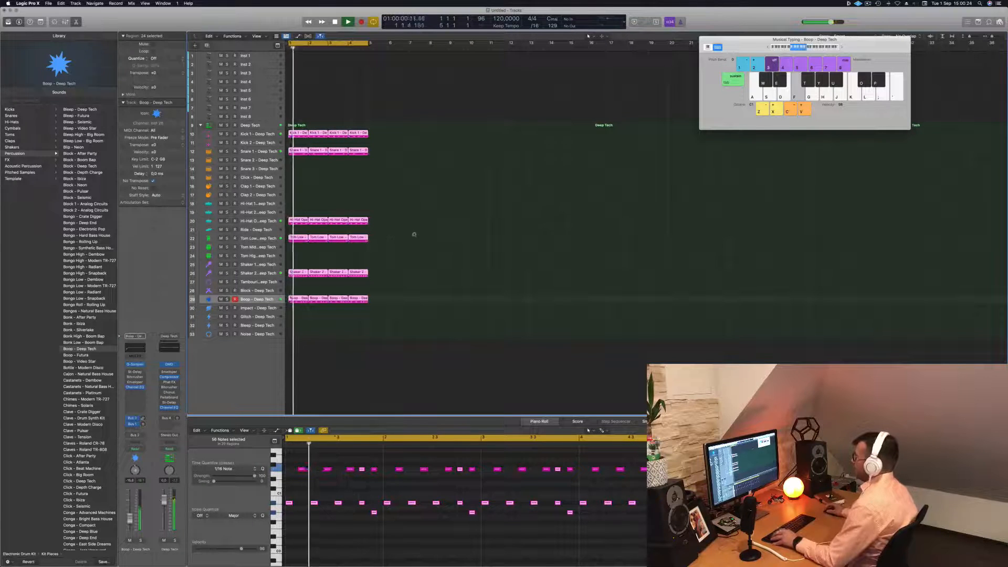
Step: Deselect the regions, select the Inst 1 track and enlarge its track height
left_click(409, 212)
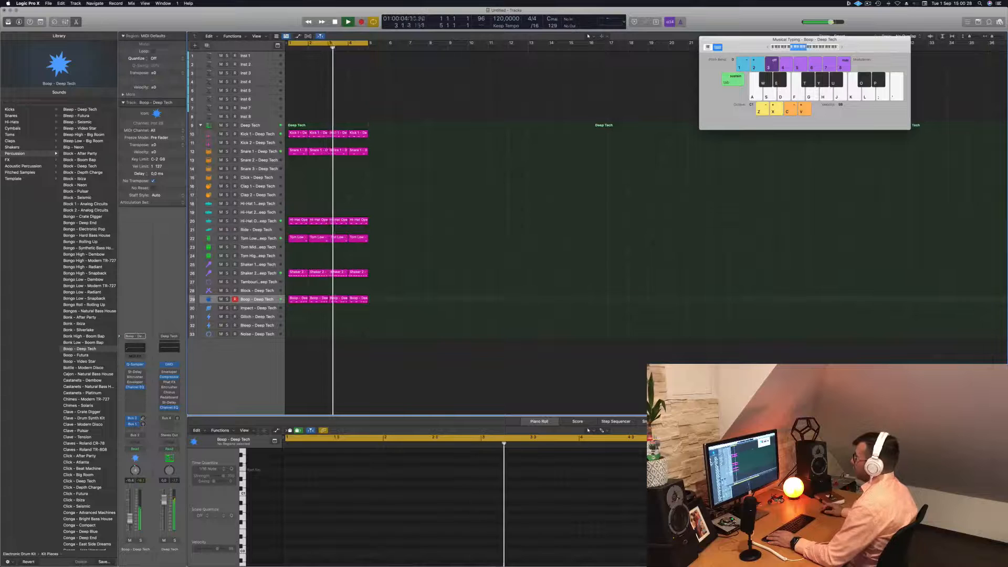
left_click(256, 56)
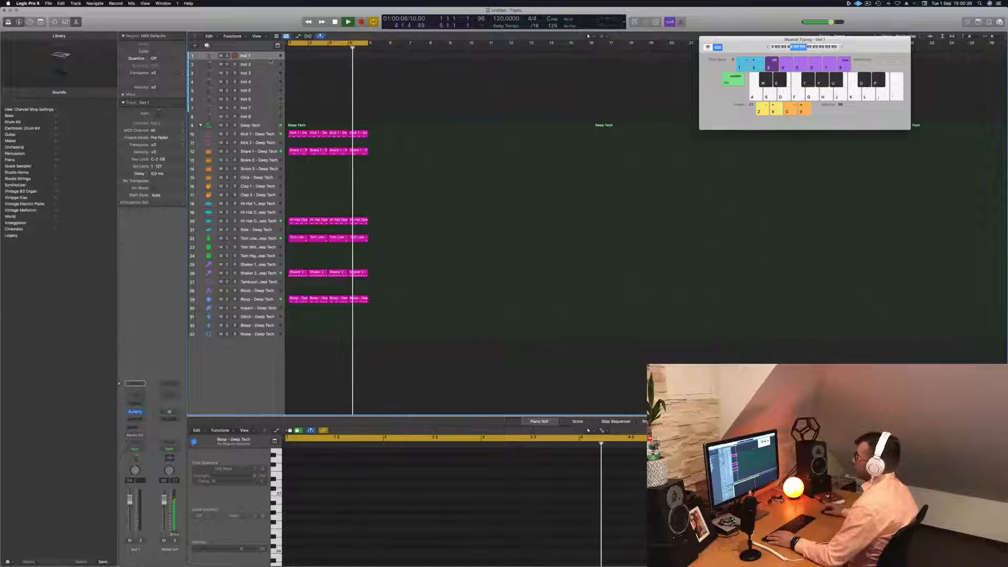
left_click_drag(268, 60, 268, 144)
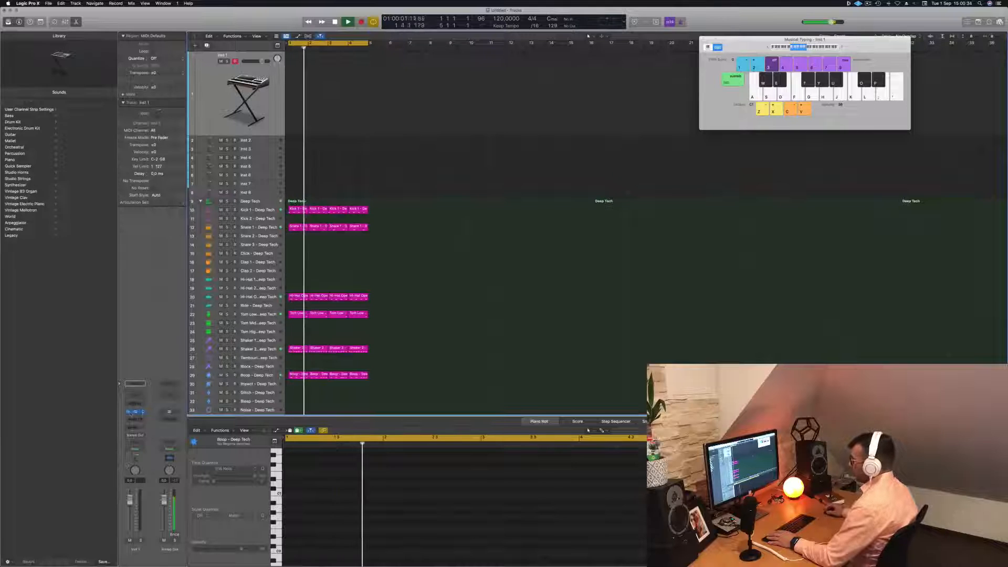
Step: Open the Alchemy instrument of the Inst 1 track and move its window clear of the track headers
left_click(135, 412)
left_click(134, 412)
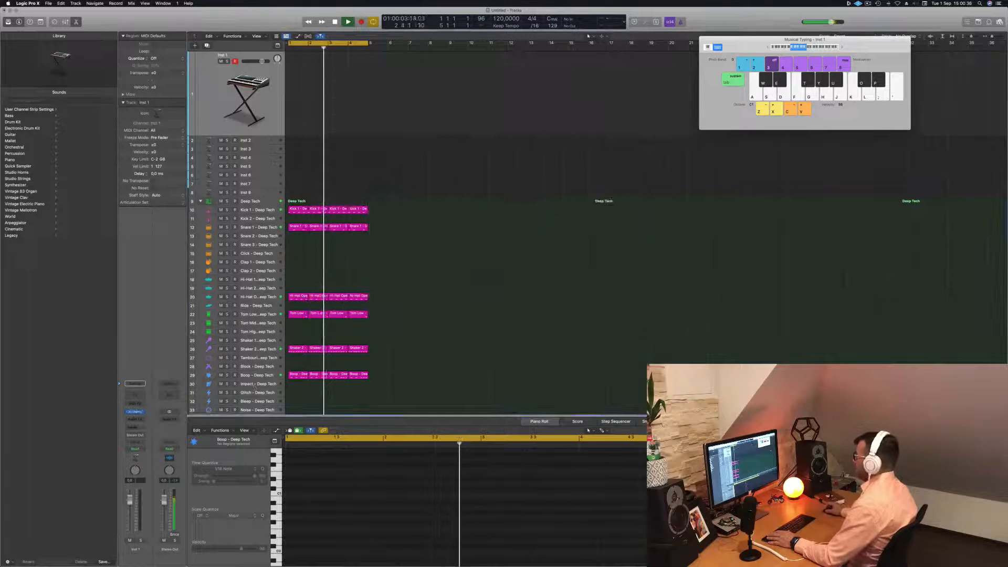
left_click(136, 413)
left_click_drag(515, 98, 609, 126)
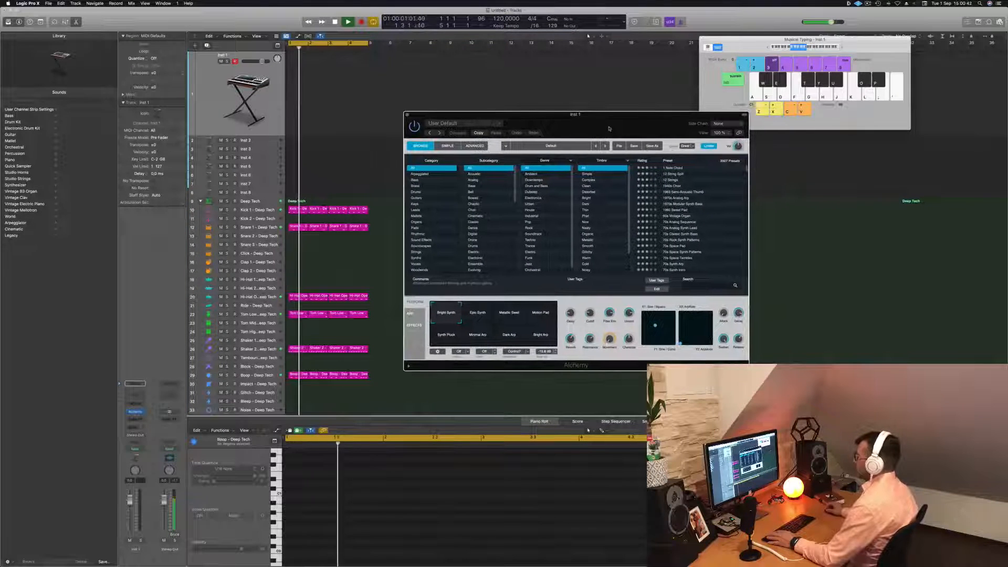
left_click(294, 109)
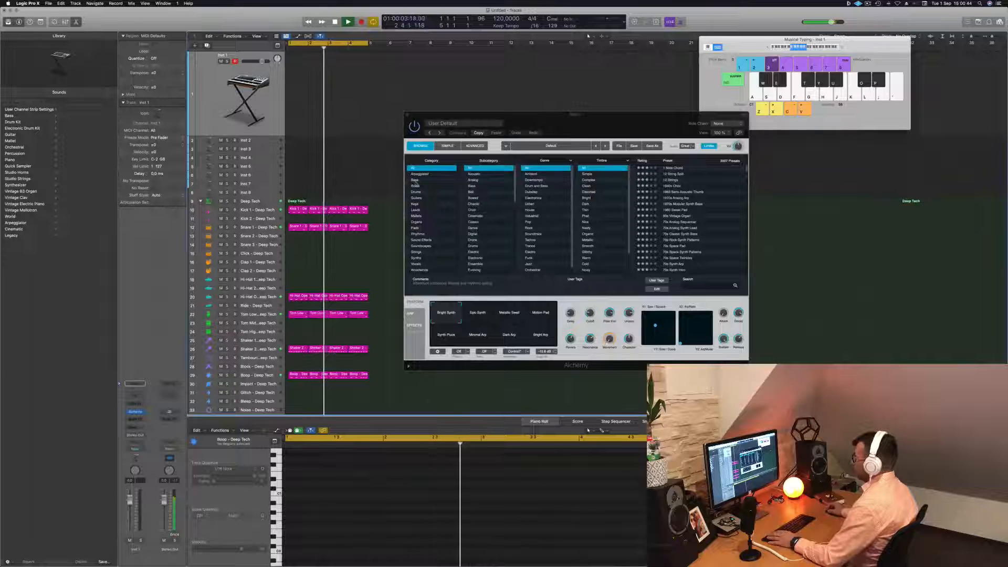
Step: Filter the Alchemy presets to the Bass category, load Wet Willy and lower the track volume
left_click(415, 180)
left_click(415, 180)
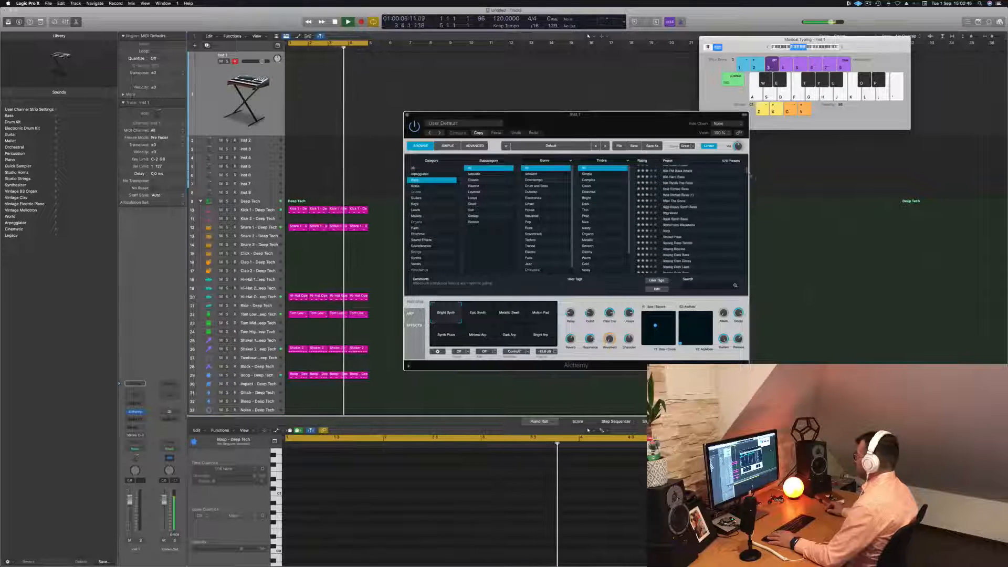
scroll(689, 216, "down", 20)
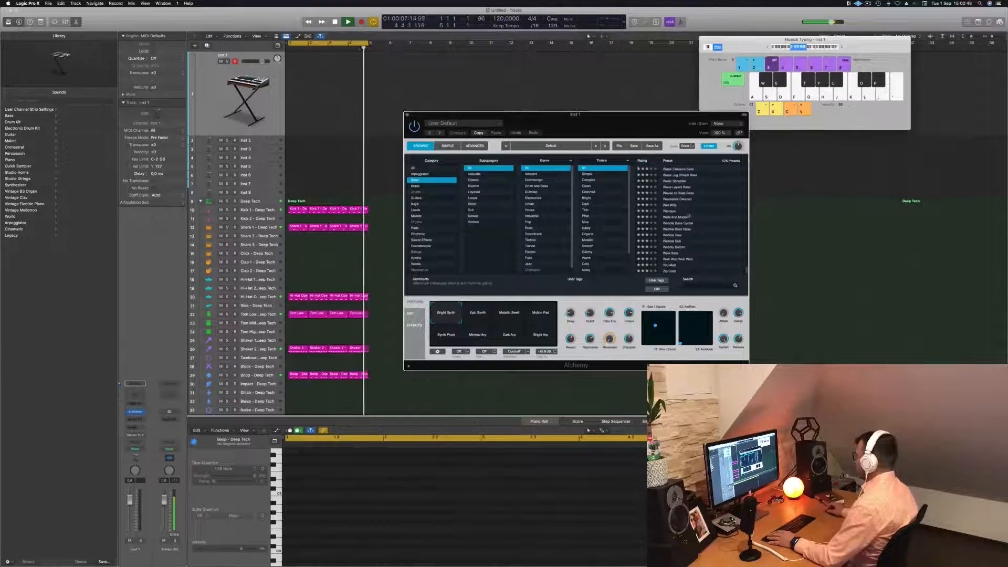
left_click(683, 205)
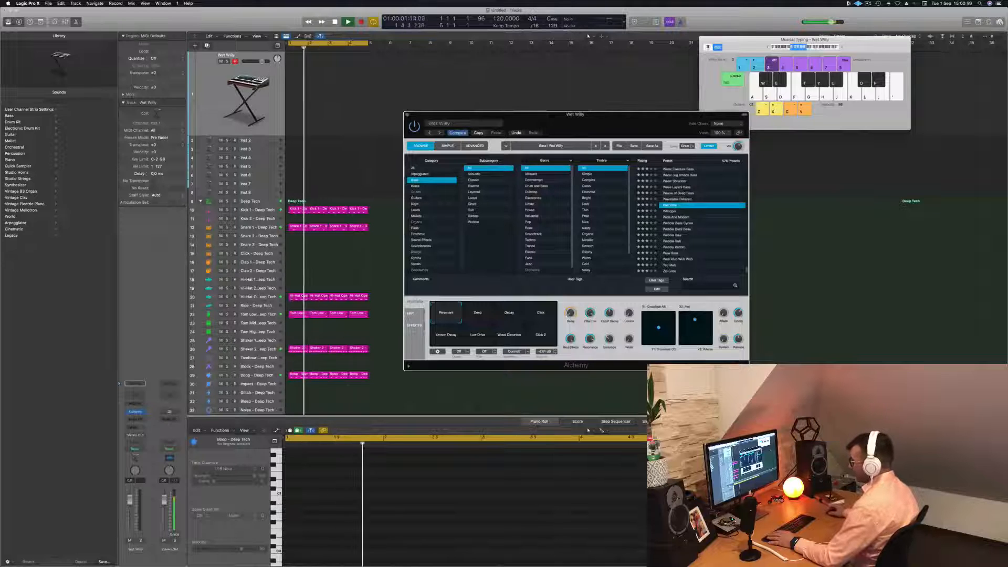
left_click_drag(262, 61, 253, 61)
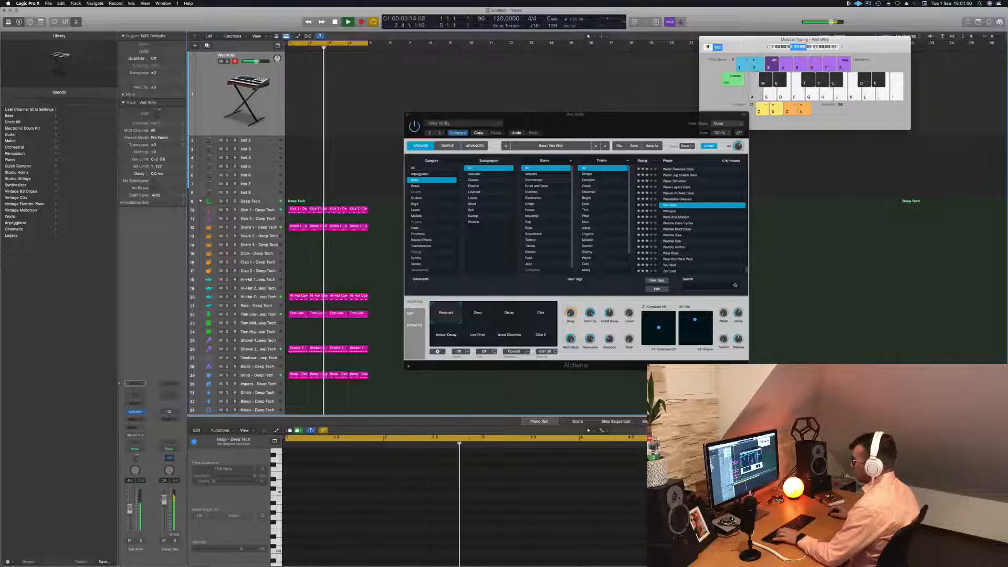
Step: Load the Wavetable Delayed bass preset and try notes on it with the Musical Typing keyboard shifted to a higher range
scroll(692, 213, "up", 2)
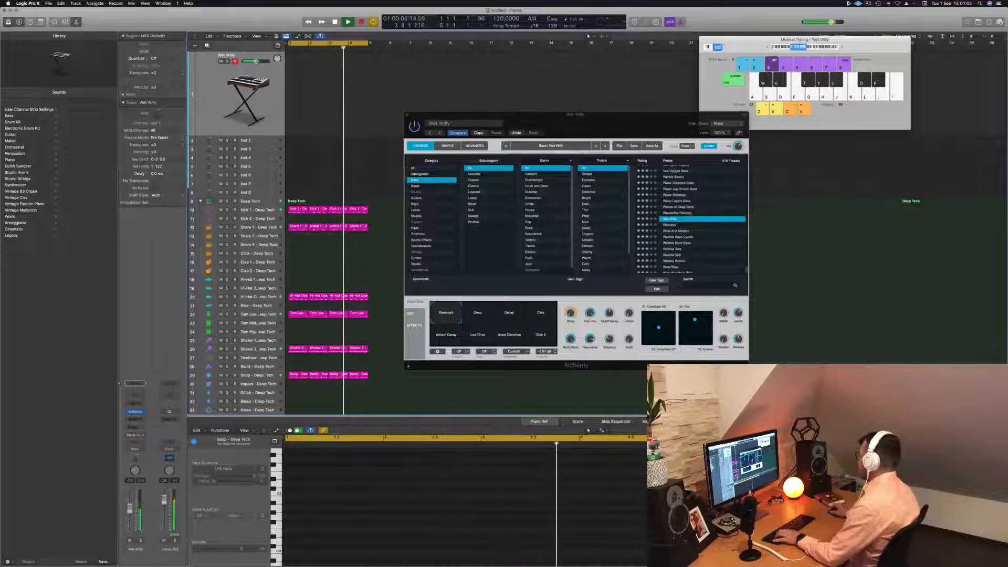
left_click(677, 213)
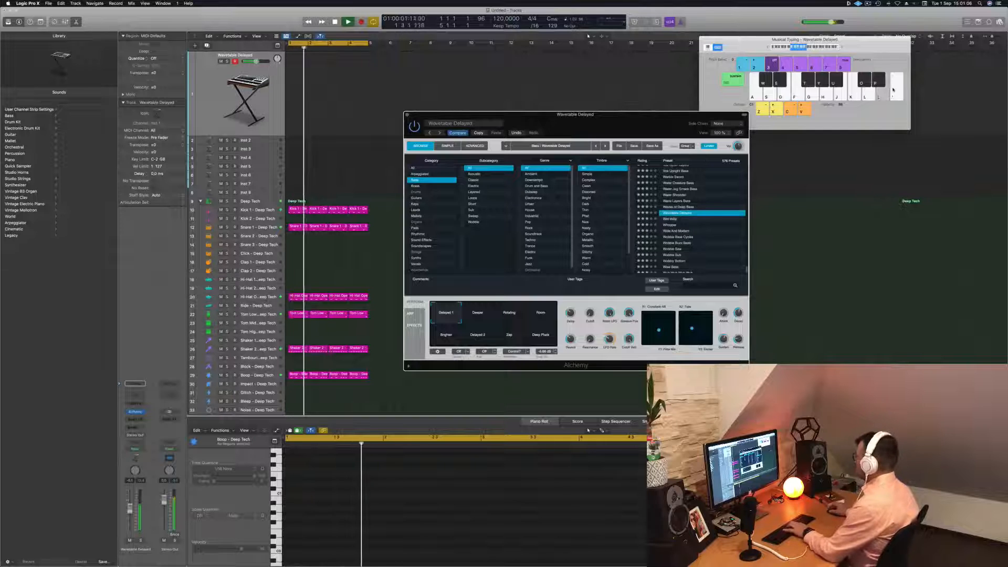
key("l")
left_click(842, 47)
key("k")
key("h")
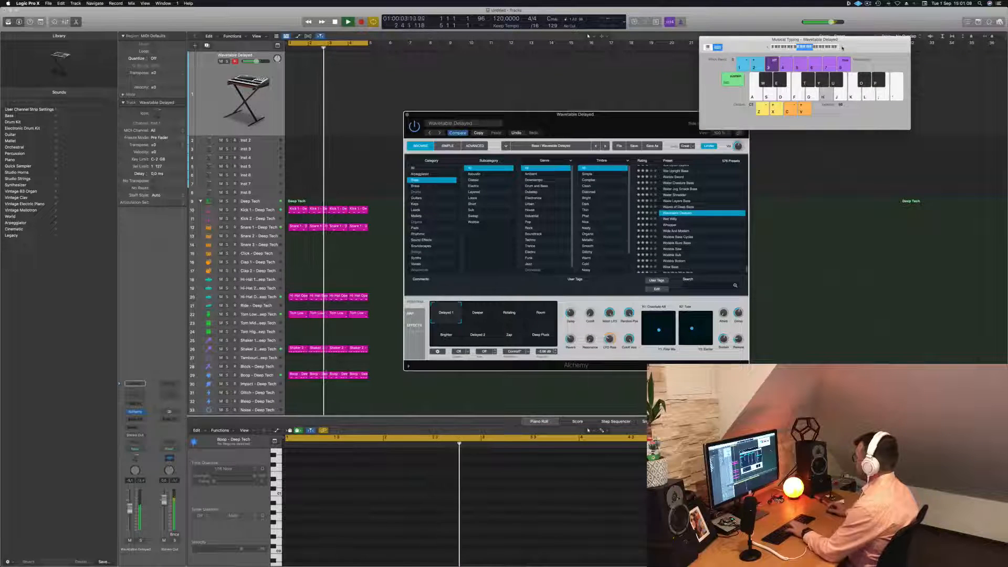
Step: Audition Wavetable Delayed's performance variations Deeper, Rotating, Brighter, Delayed 2, Zap and Deep Pluck by playing notes
left_click(479, 319)
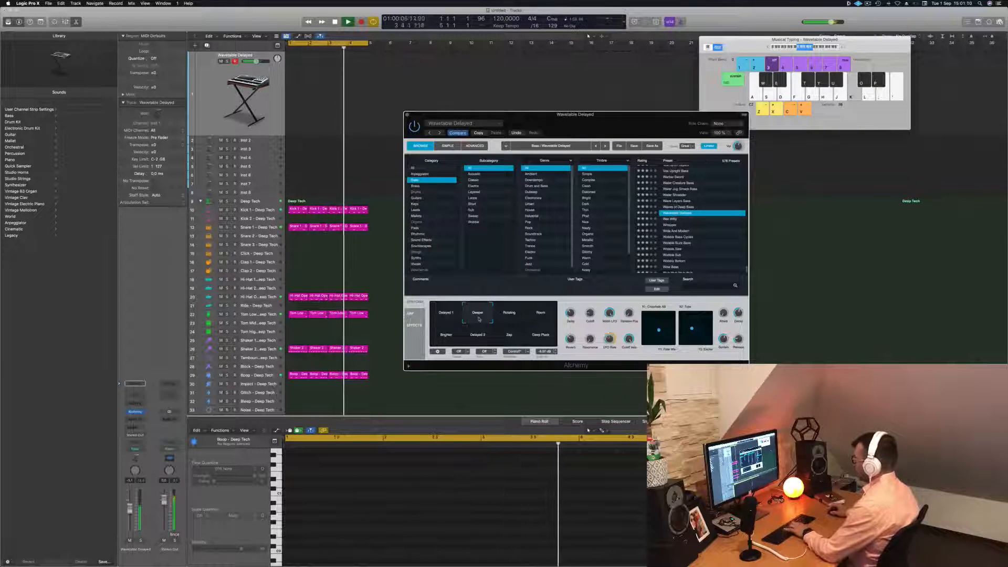
key("a")
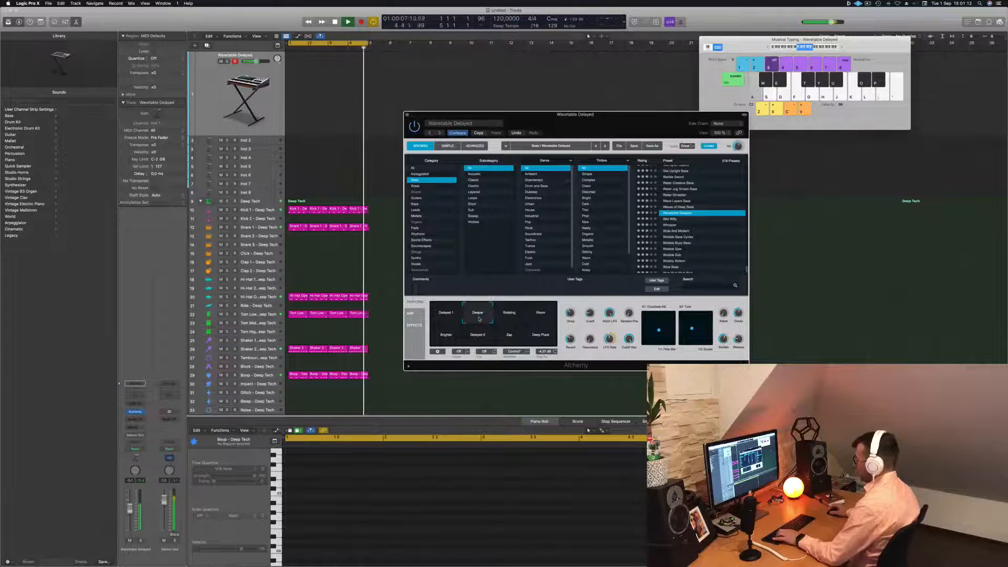
key("semicolon")
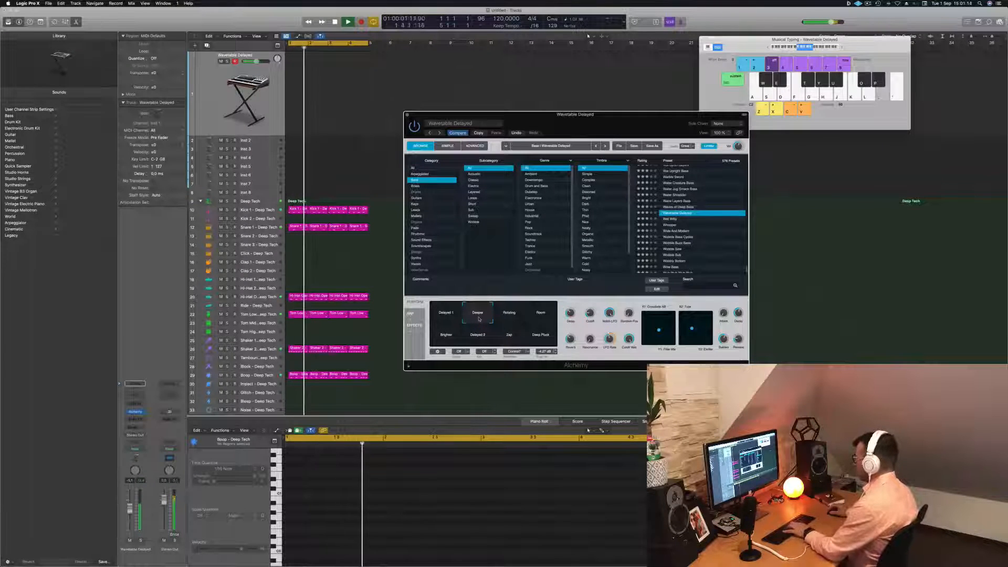
left_click(509, 315)
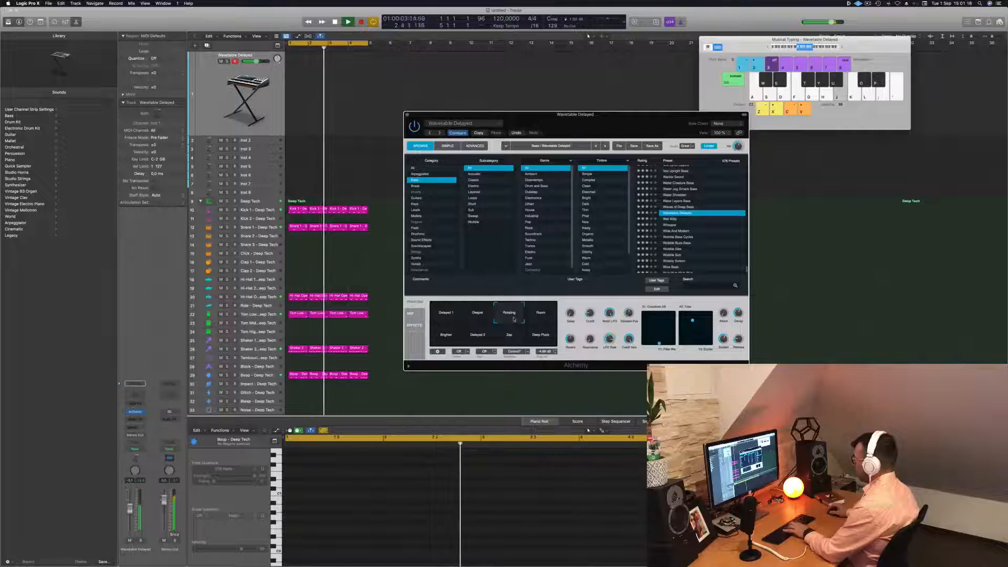
left_click(446, 336)
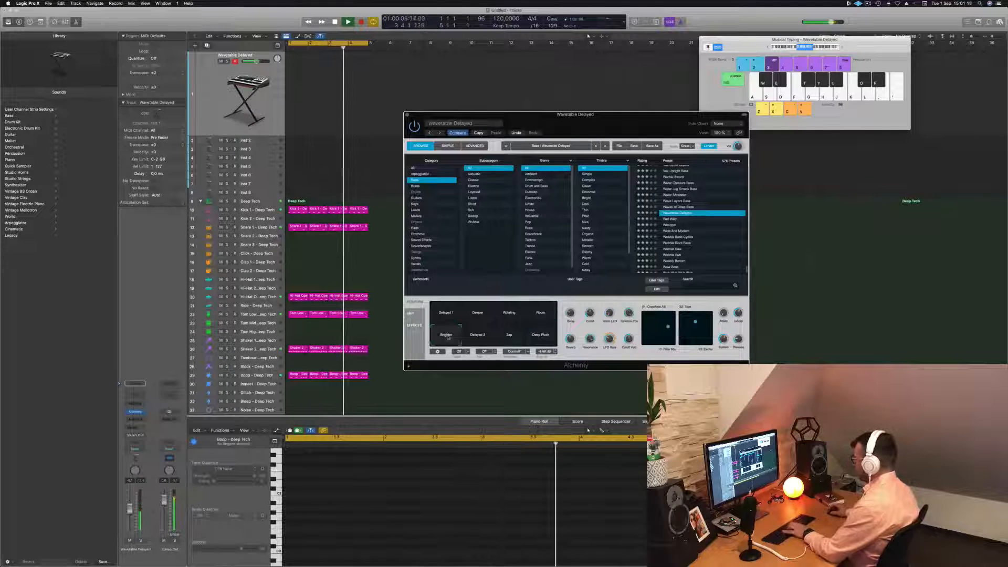
left_click(477, 336)
left_click(509, 336)
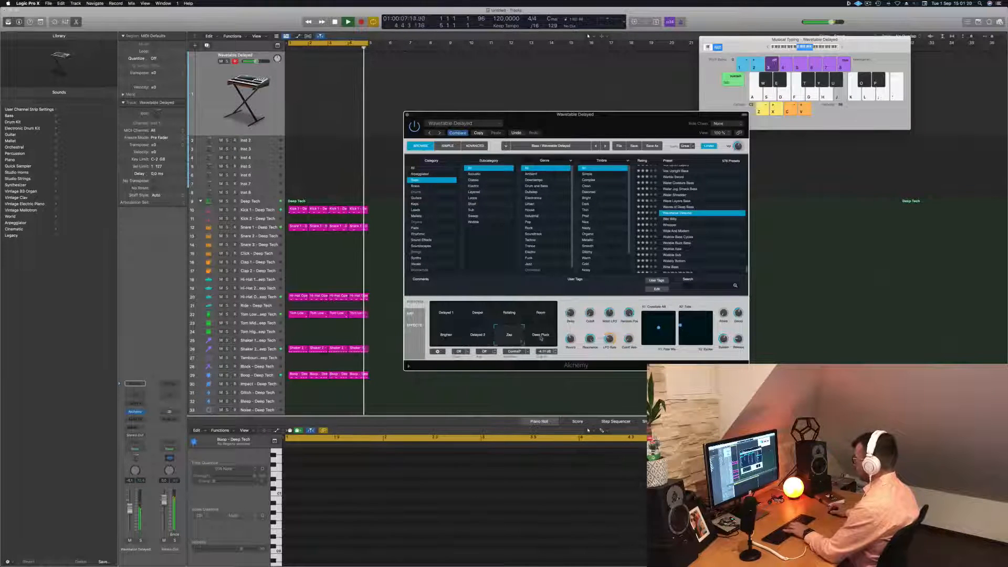
left_click(541, 337)
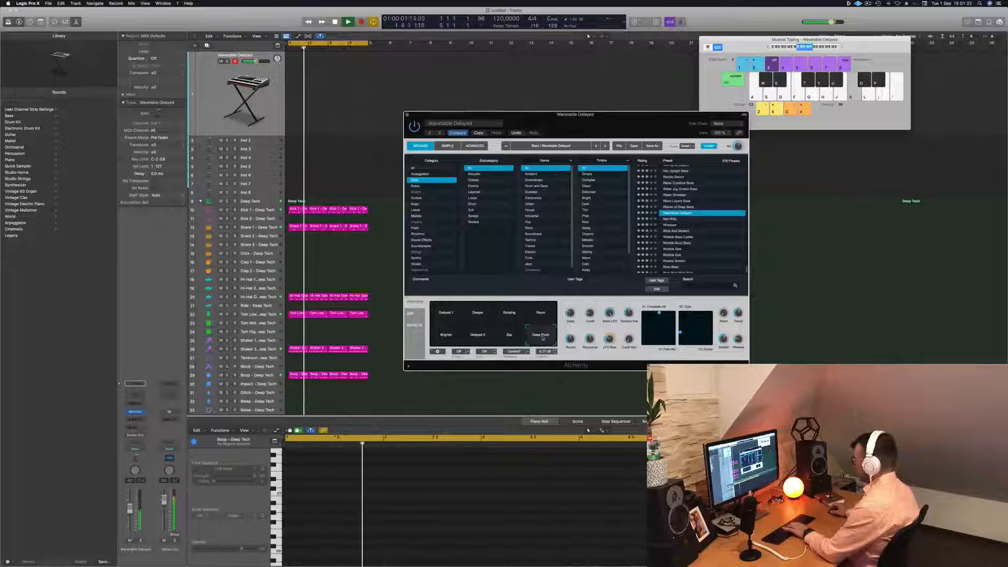
Step: Load the Waves of Deep Bass preset in Alchemy and try its Dusty variation with a note
left_click(681, 206)
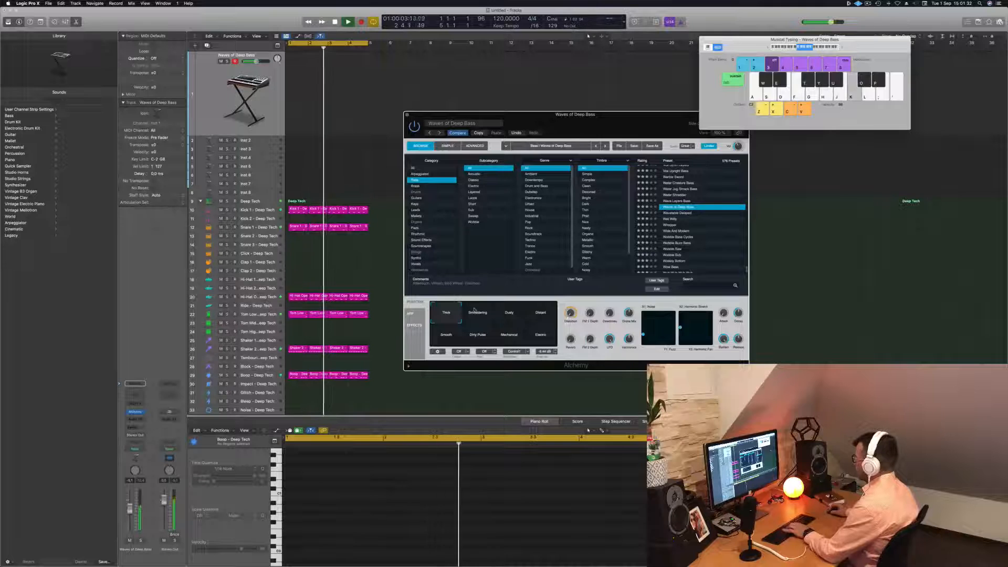
left_click(509, 315)
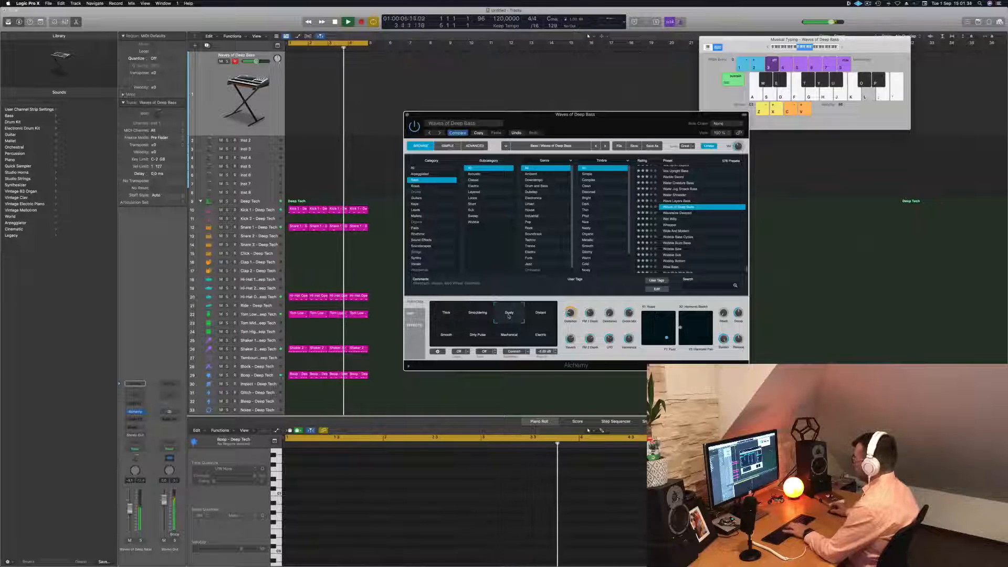
key("j")
Step: Audition the Alchemy bass presets in reverse list order from Wave Layers Bass back to Vintage Resonant Bass
left_click(674, 202)
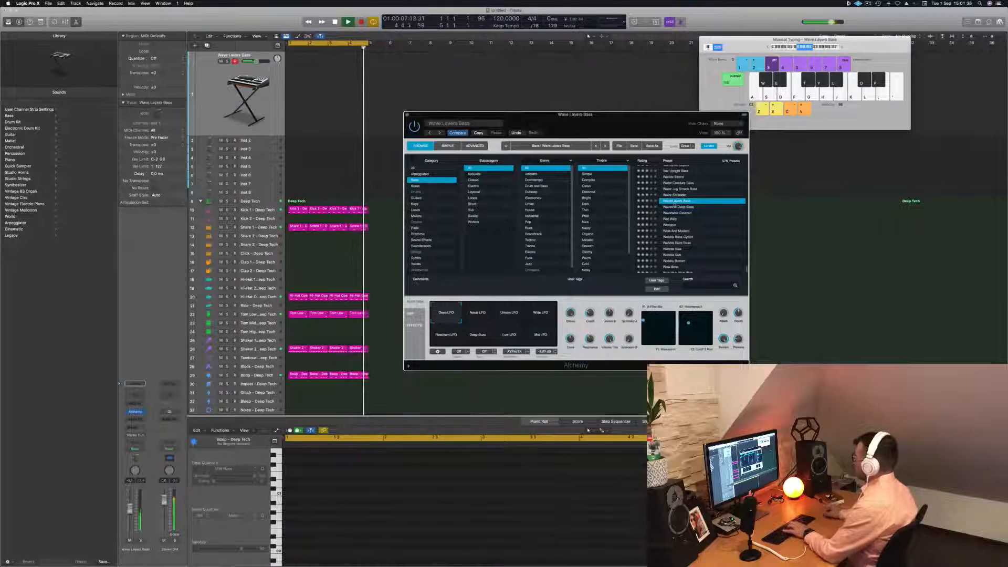
key("Up")
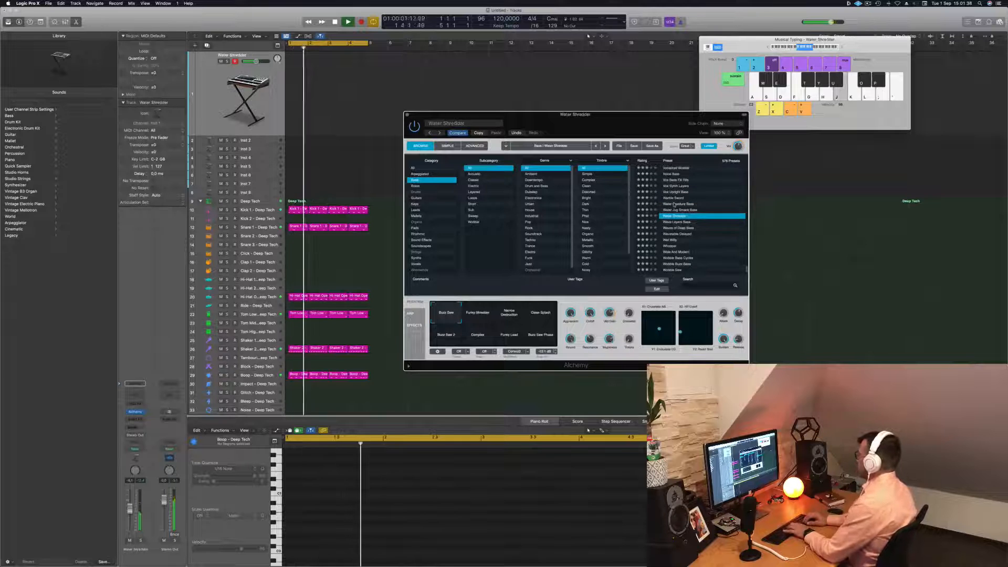
key("Up")
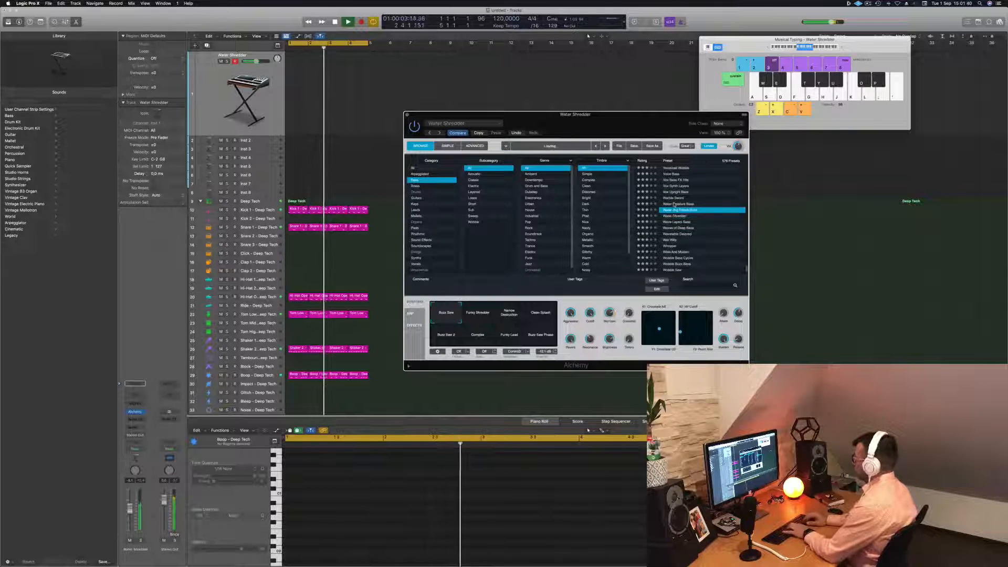
key("Up")
key("Up")
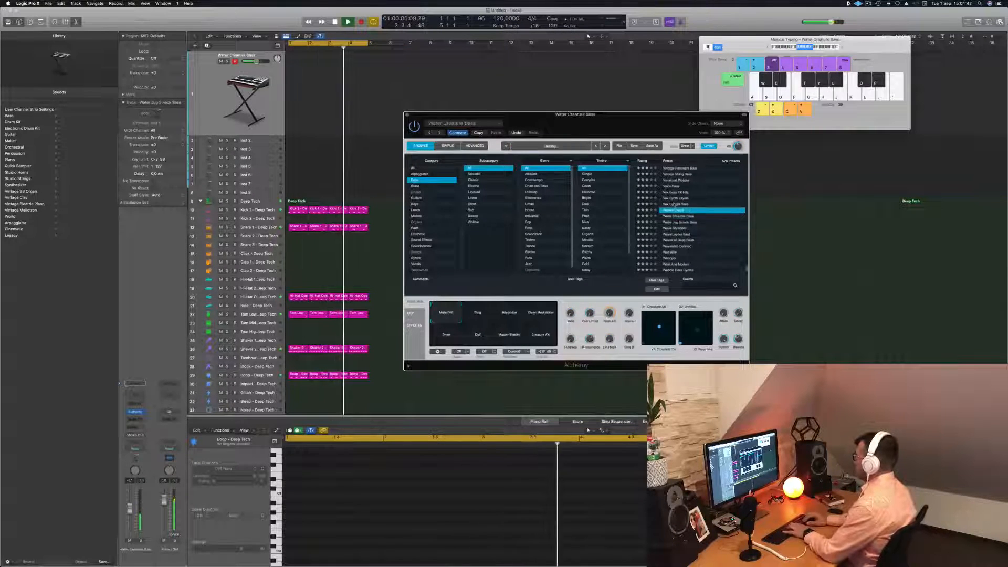
key("Up")
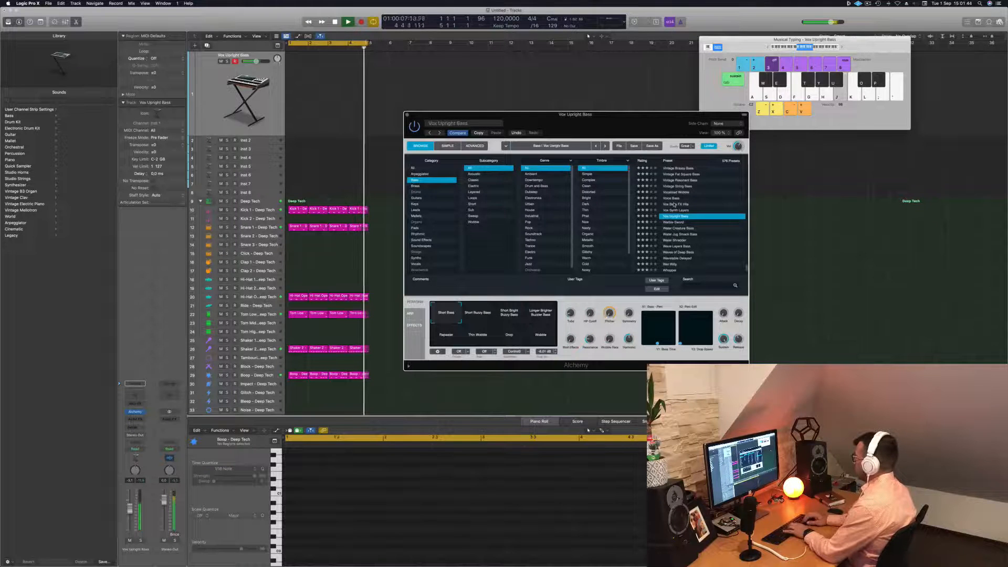
key("Up")
key("Up")
key("Up")
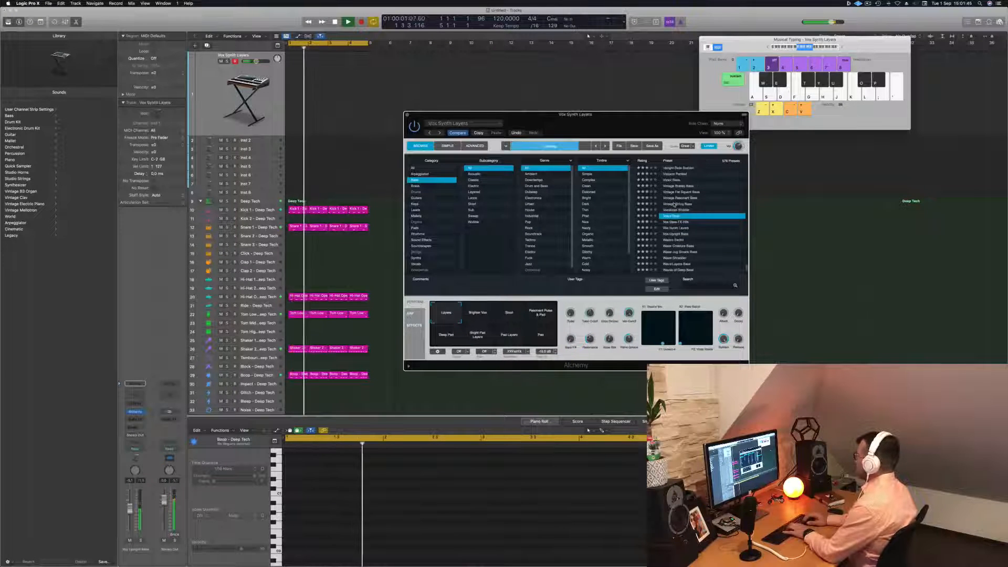
key("Up")
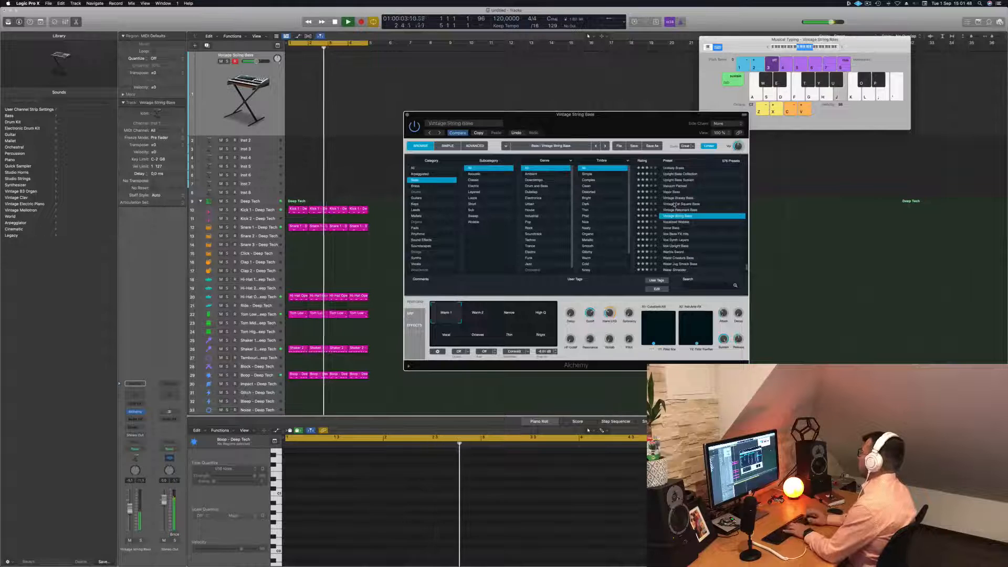
key("Up")
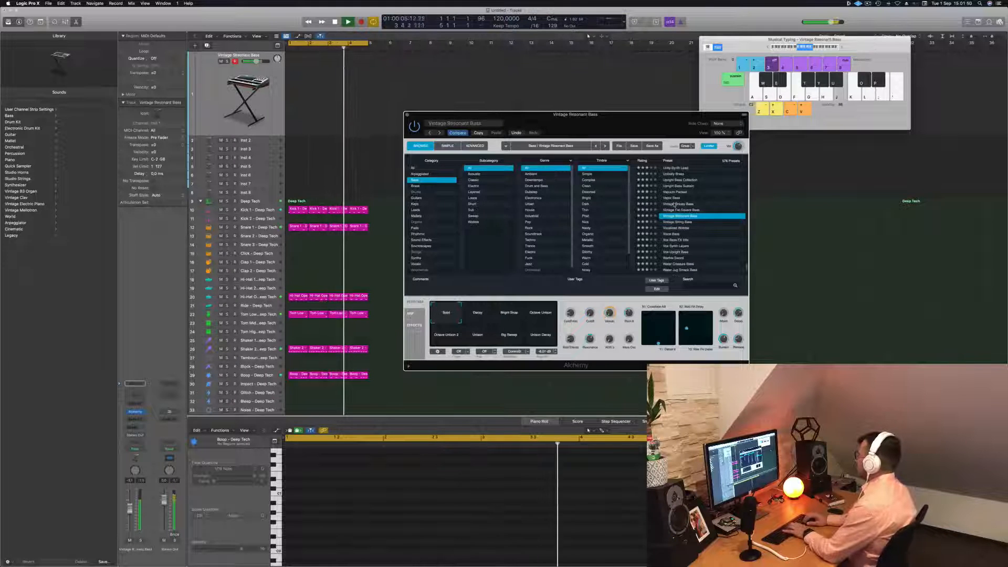
Step: Shift the Musical Typing keyboard to a lower range, load Vintage Fat Square Bass and play a few notes
left_click(768, 48)
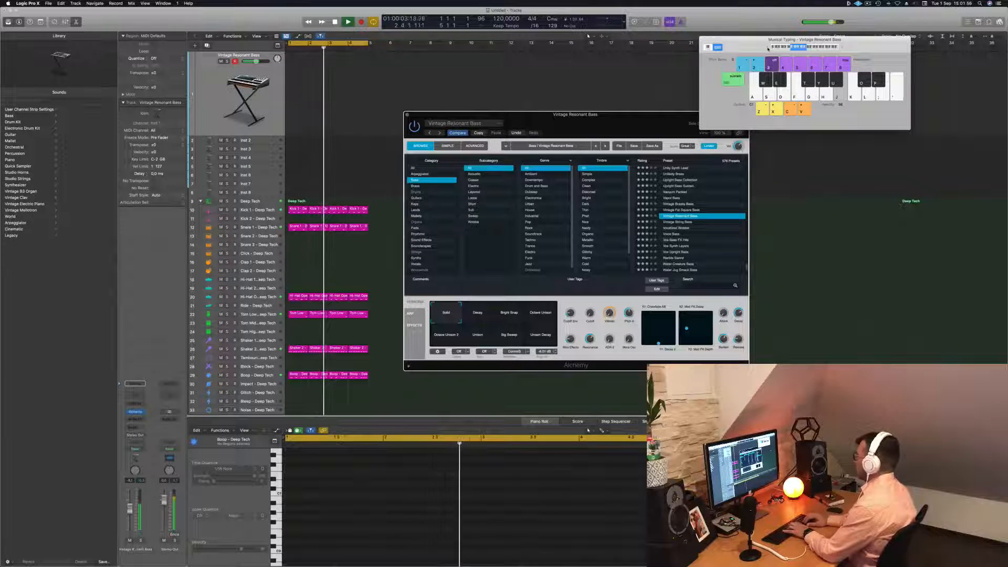
key("Up")
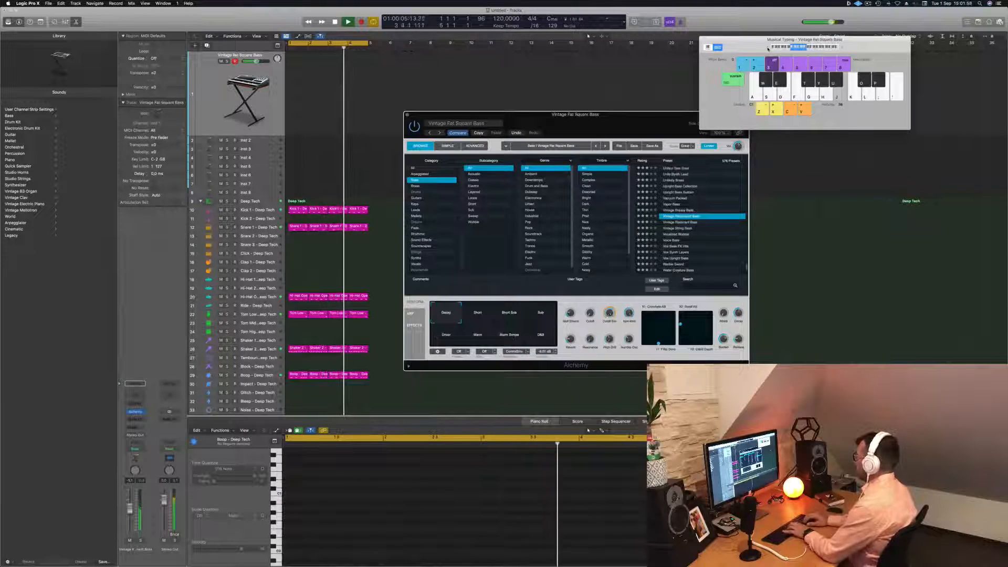
key("l")
key("k")
key("l")
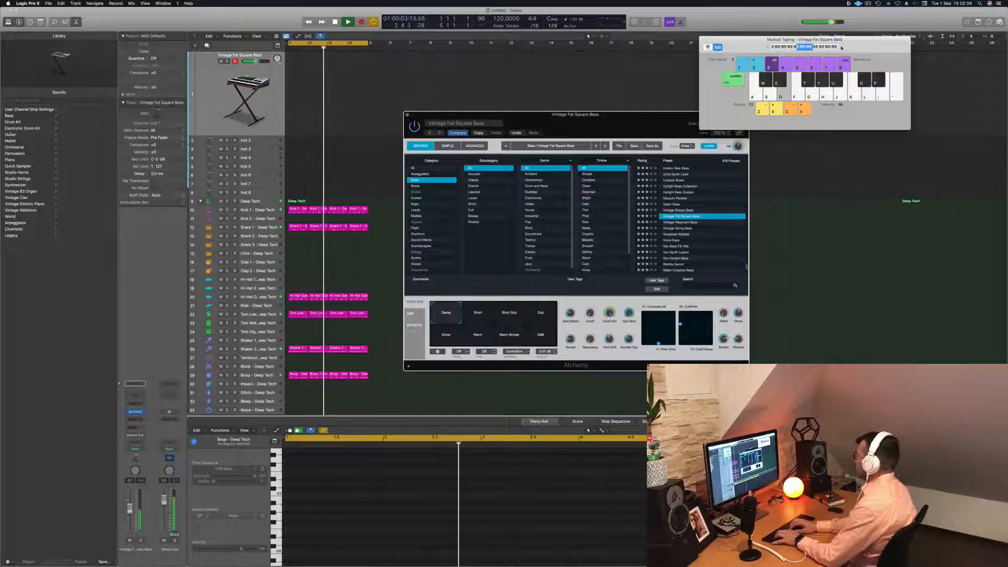
Step: Improvise a bass line over the drum loop with Vintage Fat Square Bass in a higher keyboard range
key("s")
key("a")
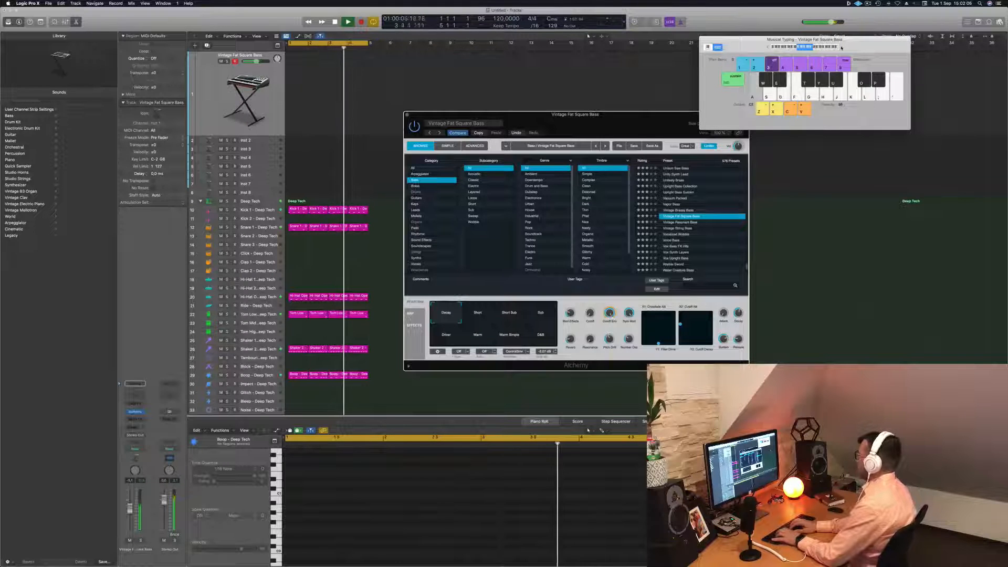
key("s")
key("g")
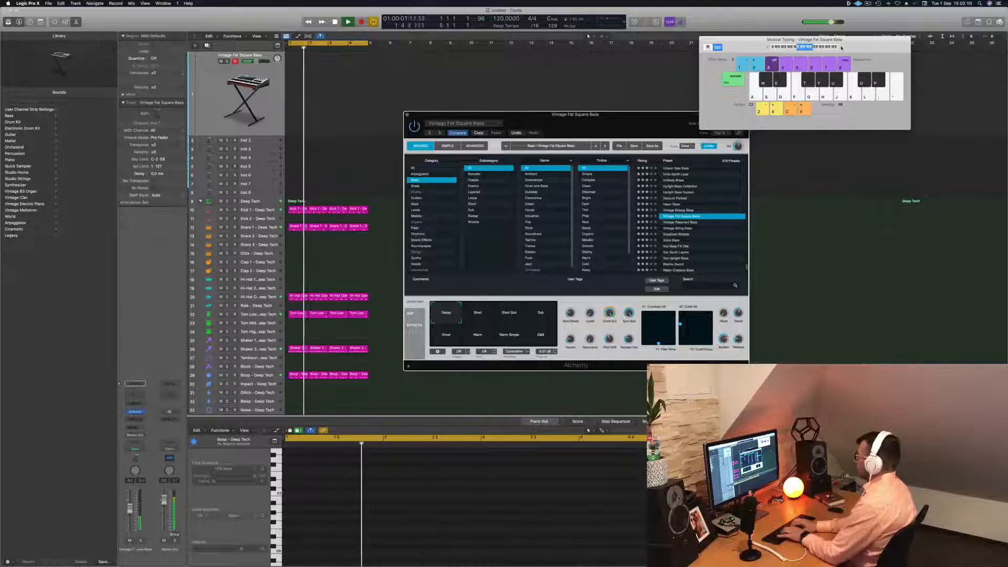
key("f")
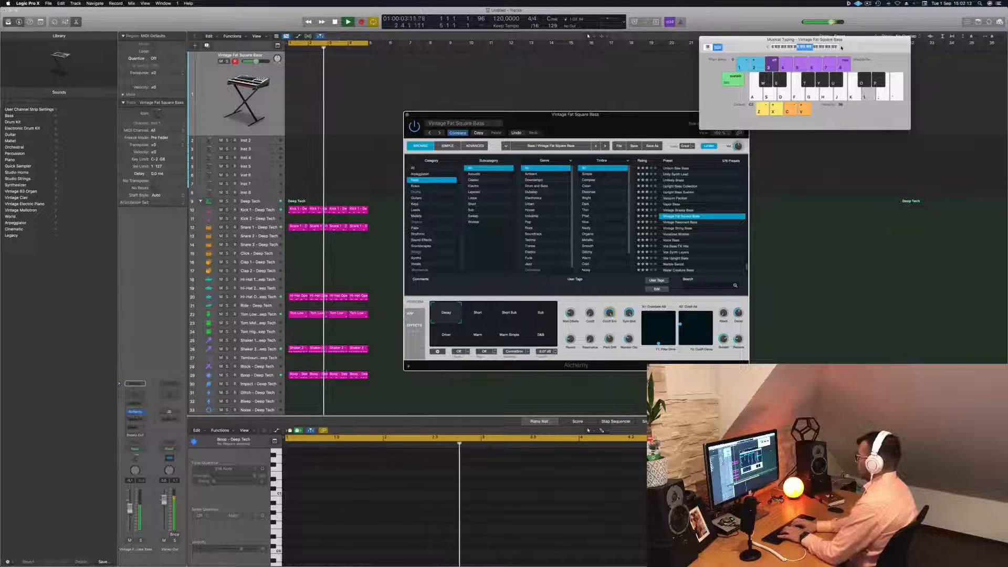
key("h")
key("semicolon")
key("h")
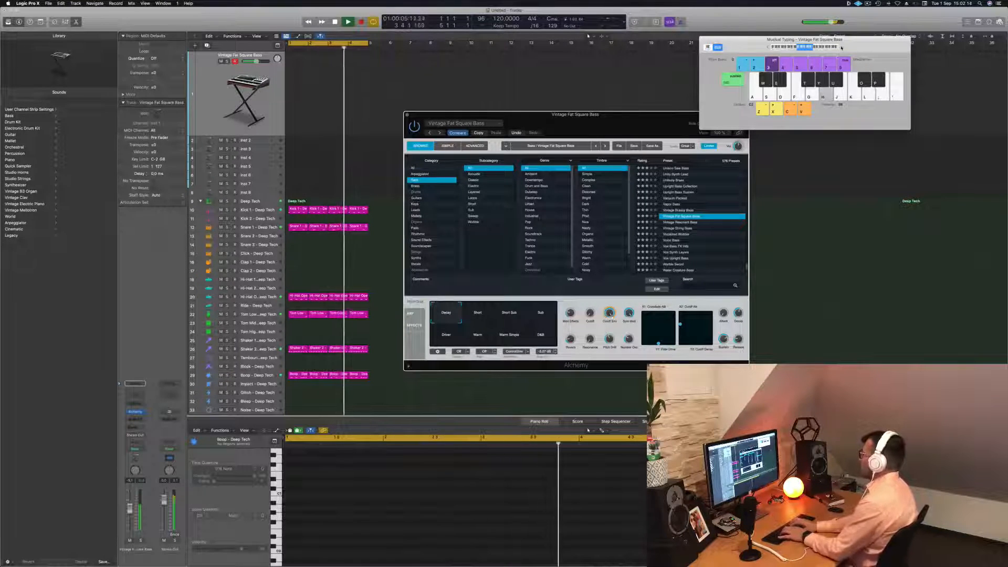
key("j")
key("k")
key("g")
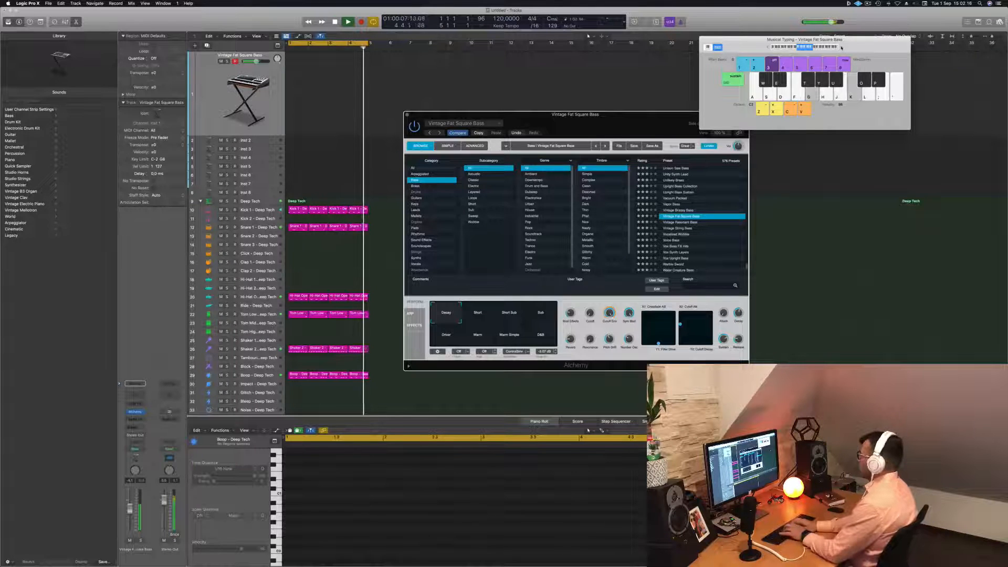
key("l")
key("k")
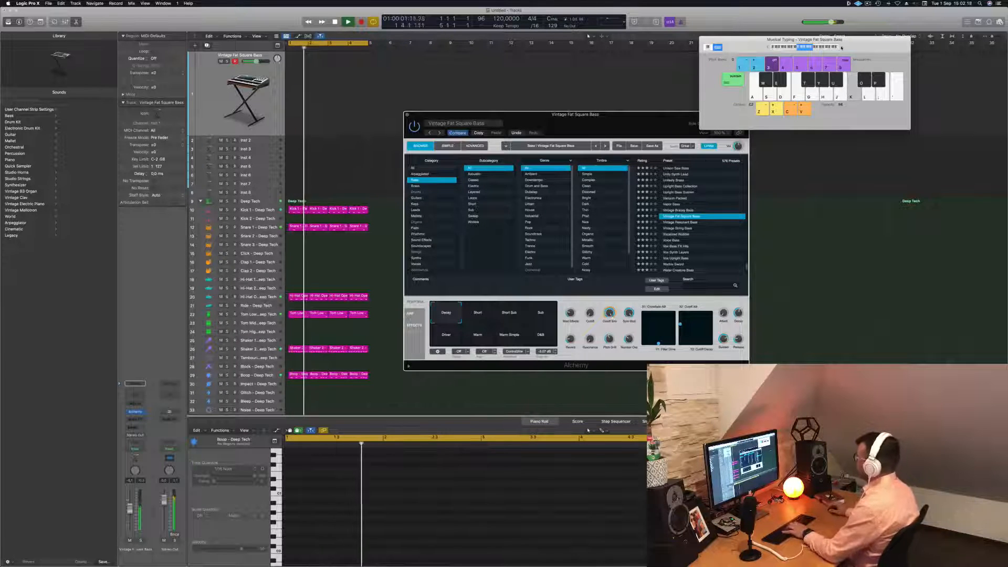
key("j")
key("k")
Step: Try the Vintage Brassy Bass and Vapor Bass presets, playing Vapor Bass with the keyboard one octave lower
left_click(682, 210)
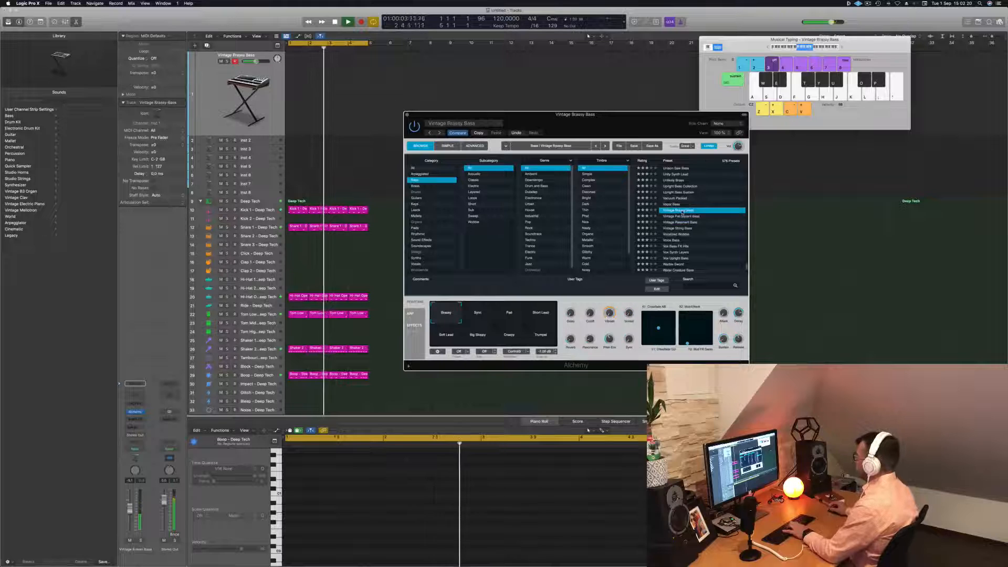
left_click(678, 205)
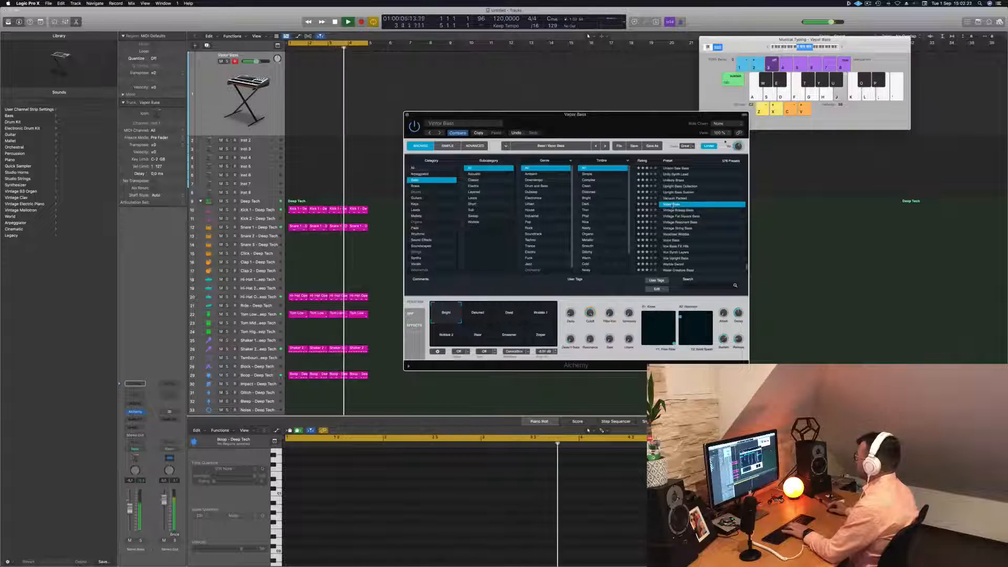
key("z")
key("j")
key("k")
key("l")
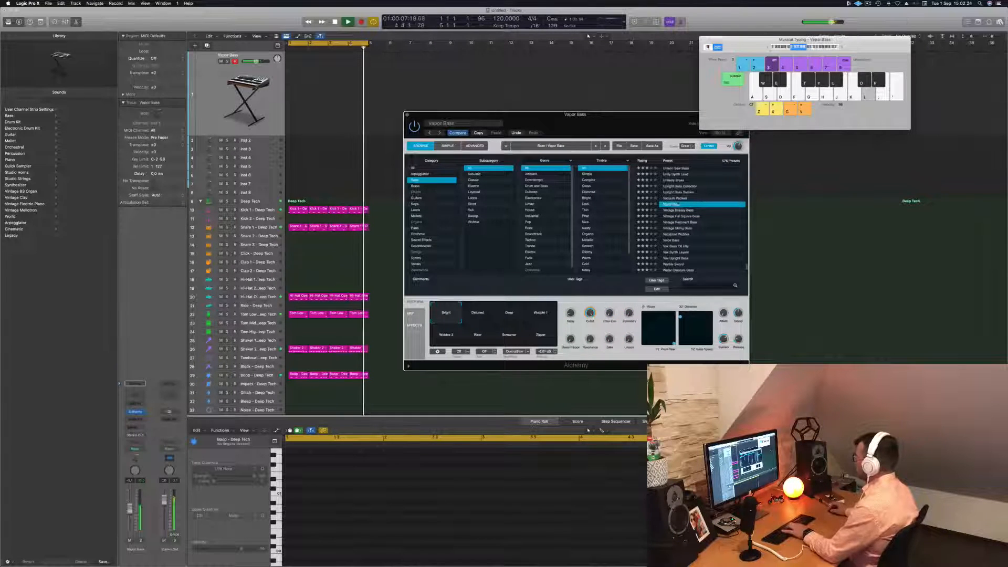
Step: Audition Vapor Bass's performance variations, including Deep, Detuned, Wobble 2, Screamer and Zipper, against the loop
left_click(508, 315)
left_click(507, 315)
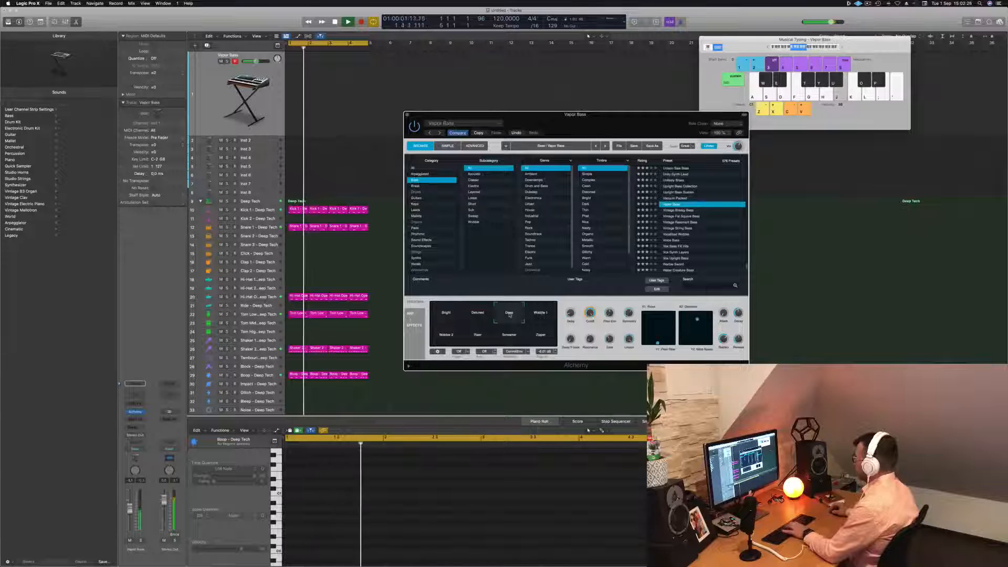
key("j")
key("k")
key("l")
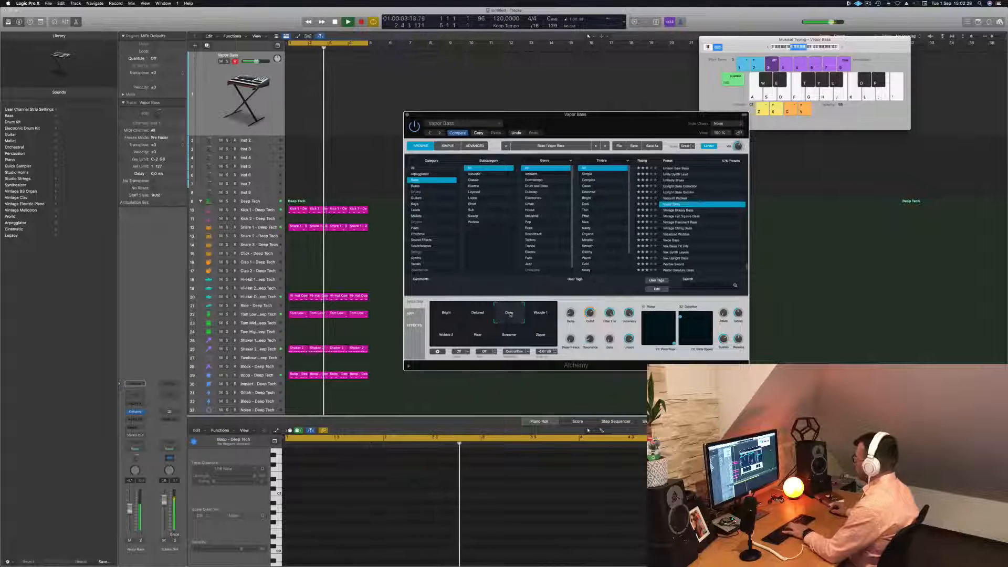
key("l")
left_click(483, 315)
left_click(478, 335)
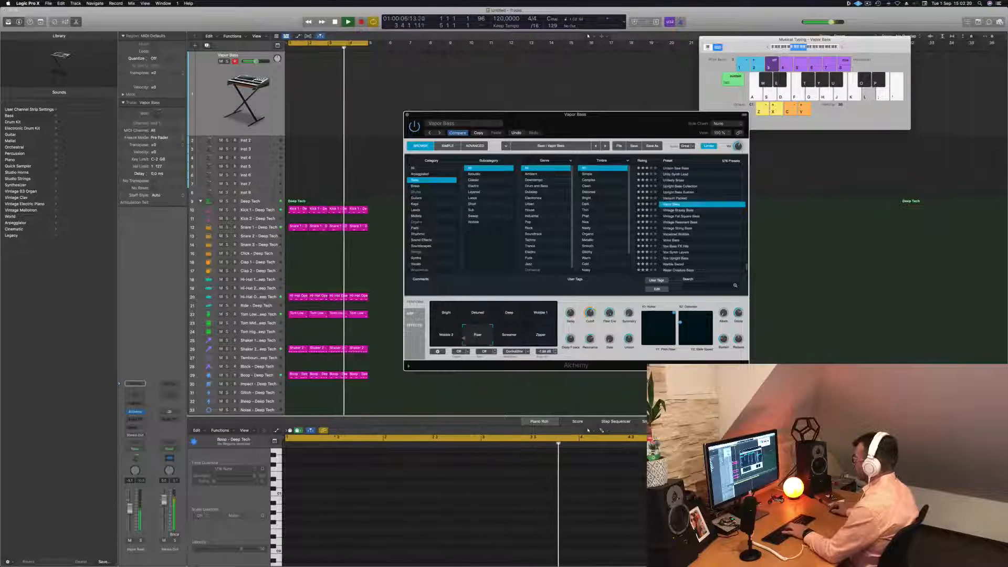
left_click(457, 336)
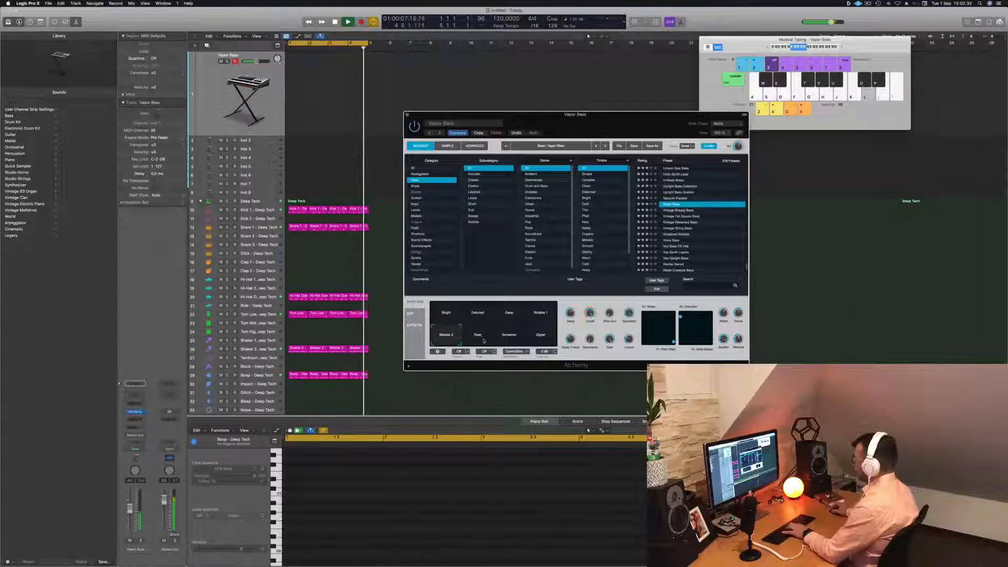
left_click(484, 338)
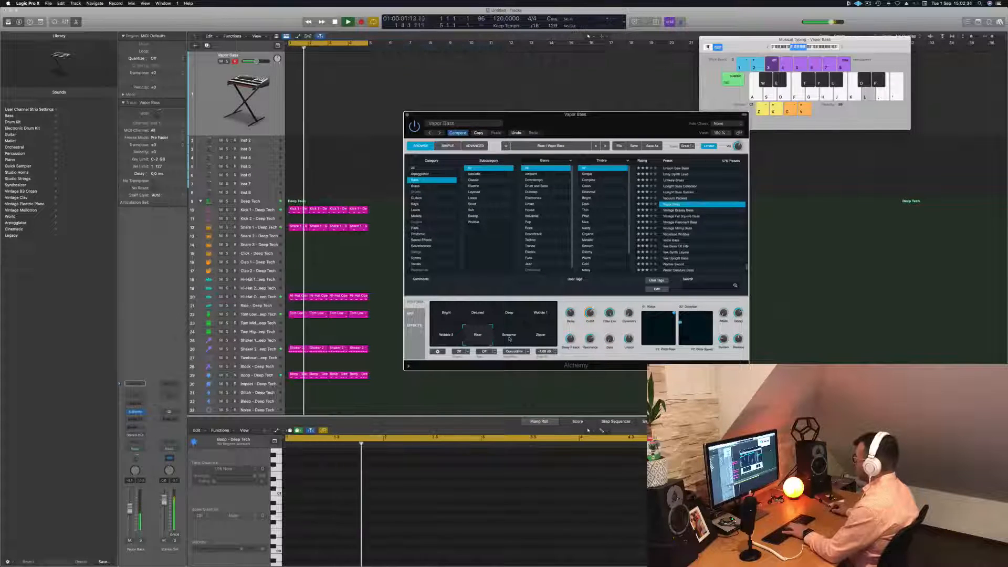
left_click(509, 339)
left_click(540, 336)
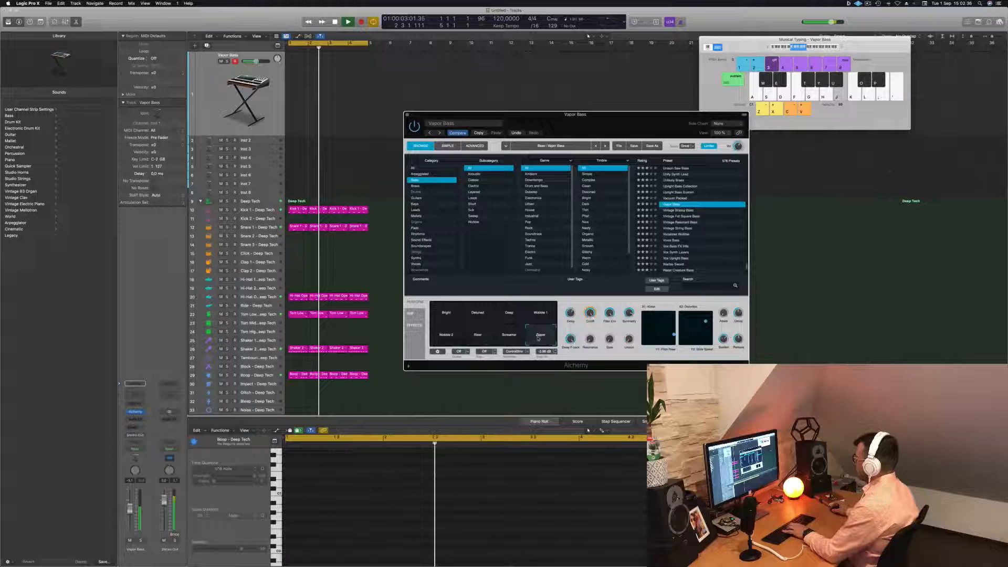
Step: Load Vintage Brassy Bass again and audition its variations, including Sync, Pad, Short Lead, Soft Lead, Creepy and Trumpet
left_click(679, 210)
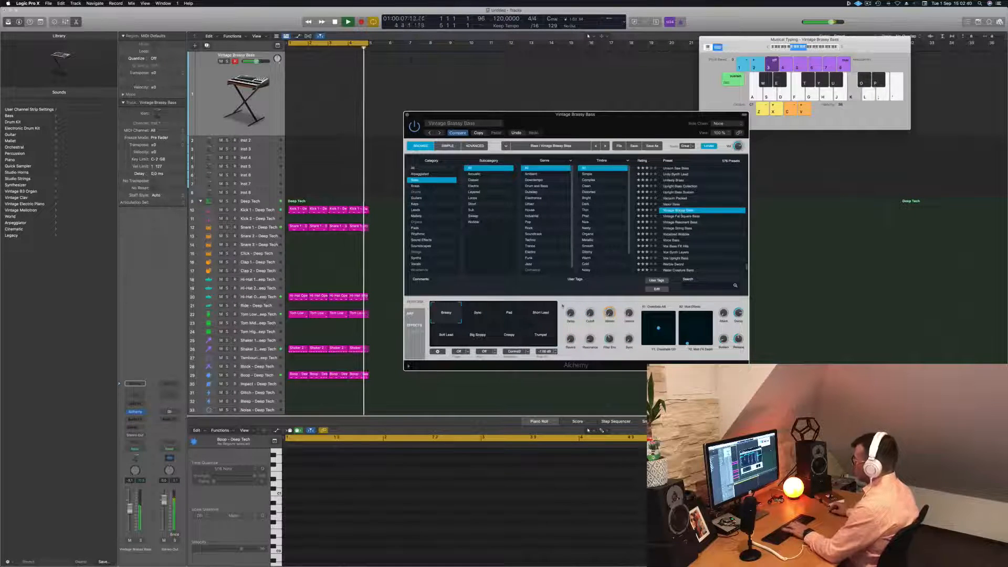
left_click(487, 316)
left_click(509, 316)
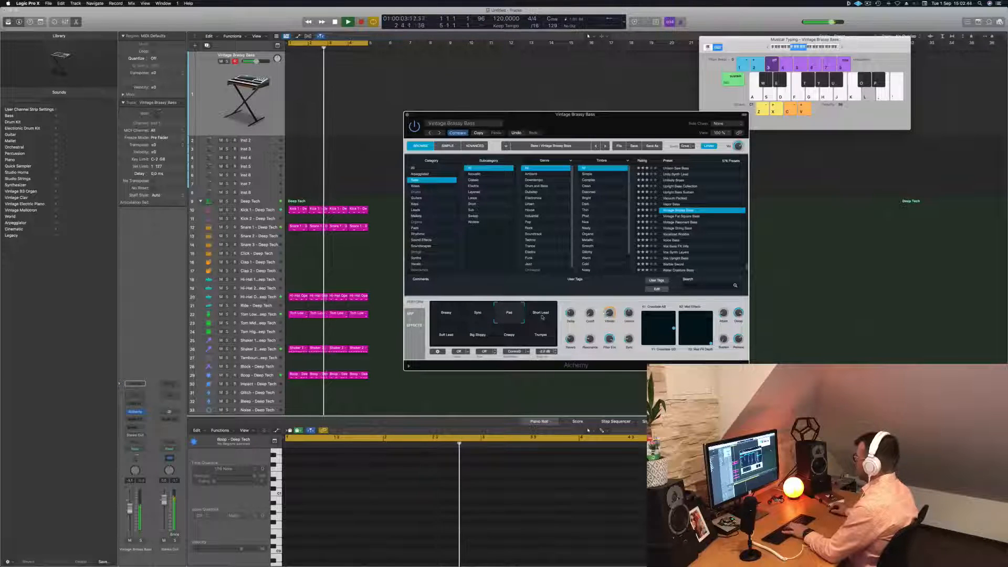
left_click(542, 317)
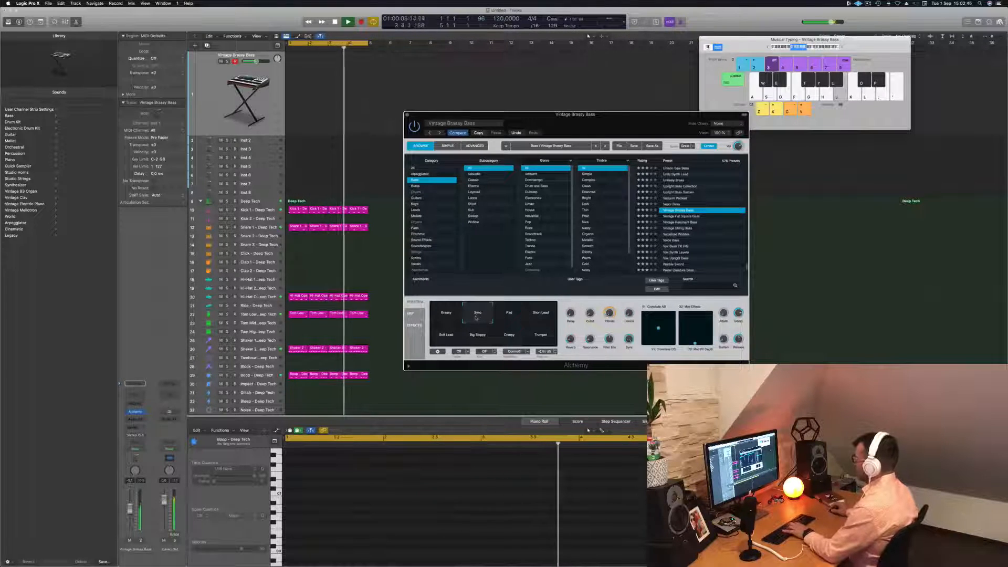
left_click(441, 341)
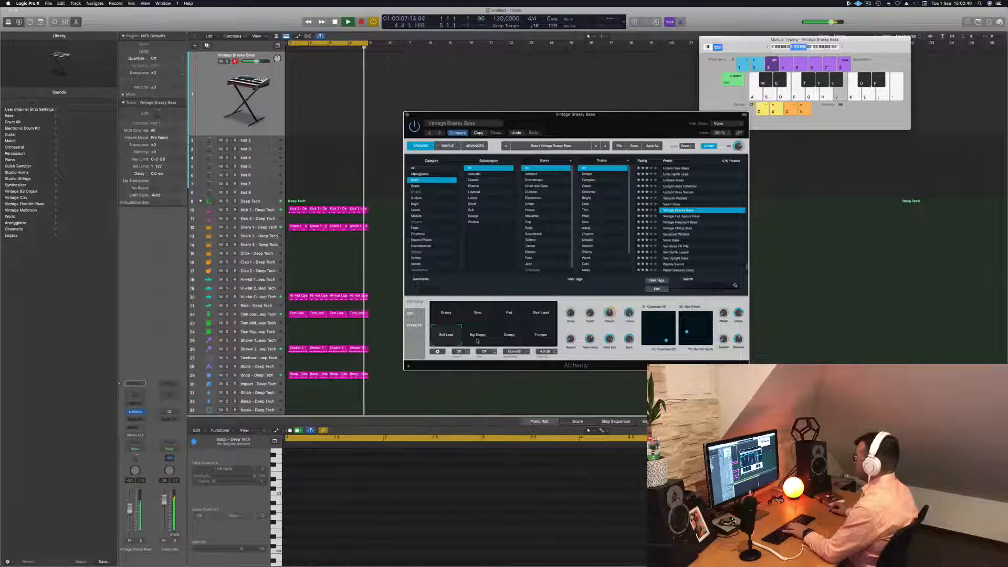
left_click(478, 335)
left_click(505, 337)
left_click(539, 337)
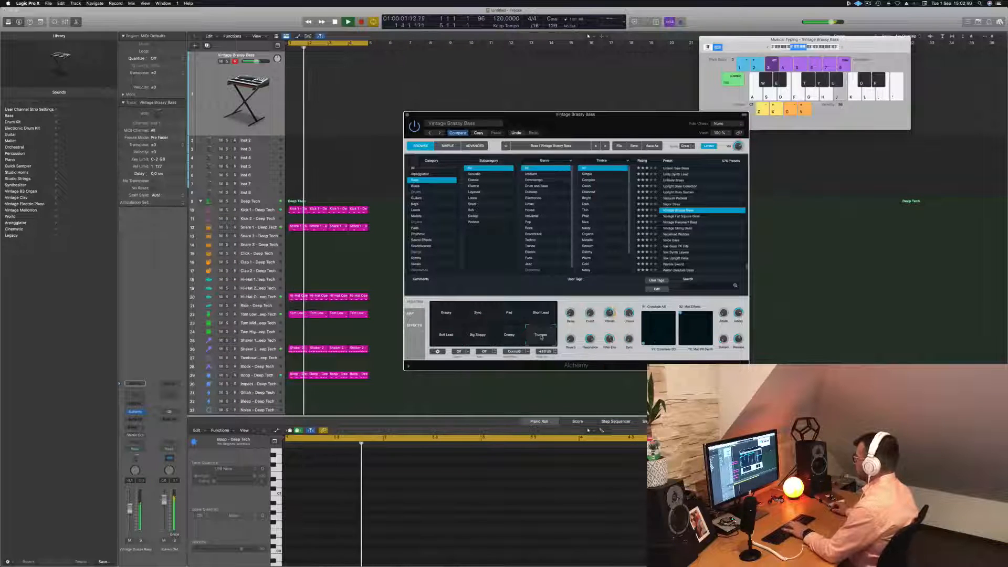
Step: Compare Vintage Brassy Bass's Sync and first variations, ending with Sync selected
left_click(474, 316)
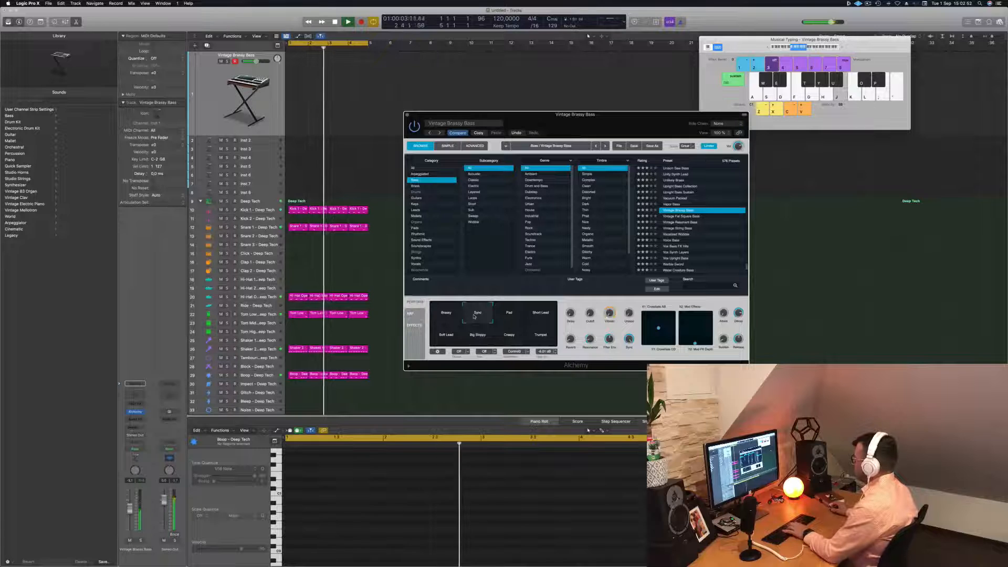
left_click(445, 316)
left_click(483, 315)
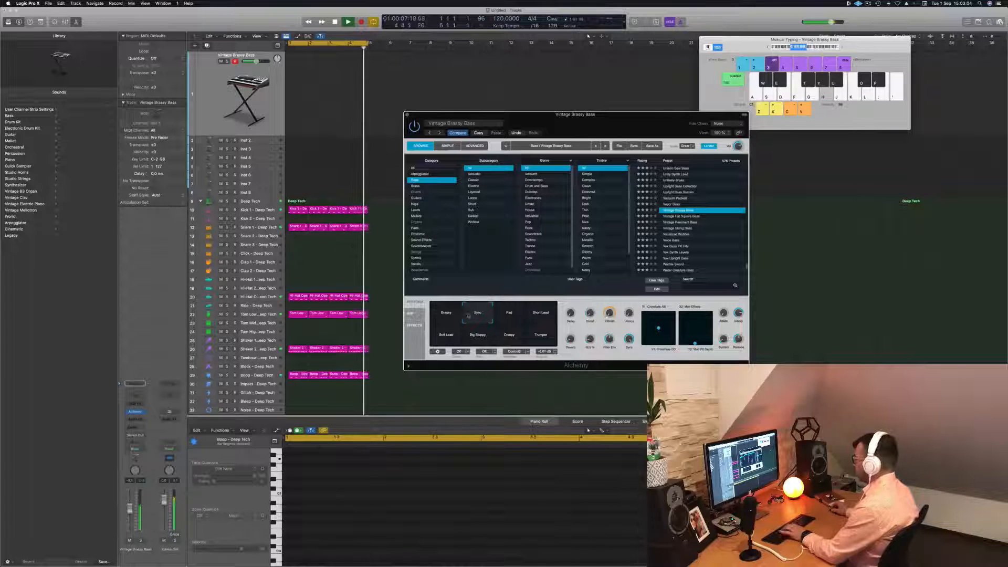
Step: Select Vintage Brassy Bass's first variation and try recording a bass take over the four-bar drum loop, discarding the recording
left_click(443, 318)
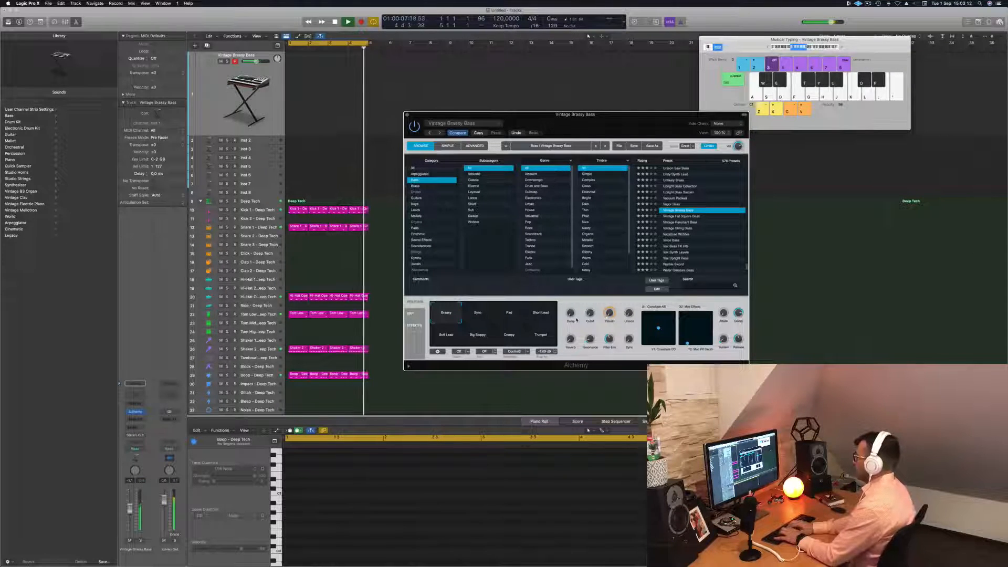
key("r")
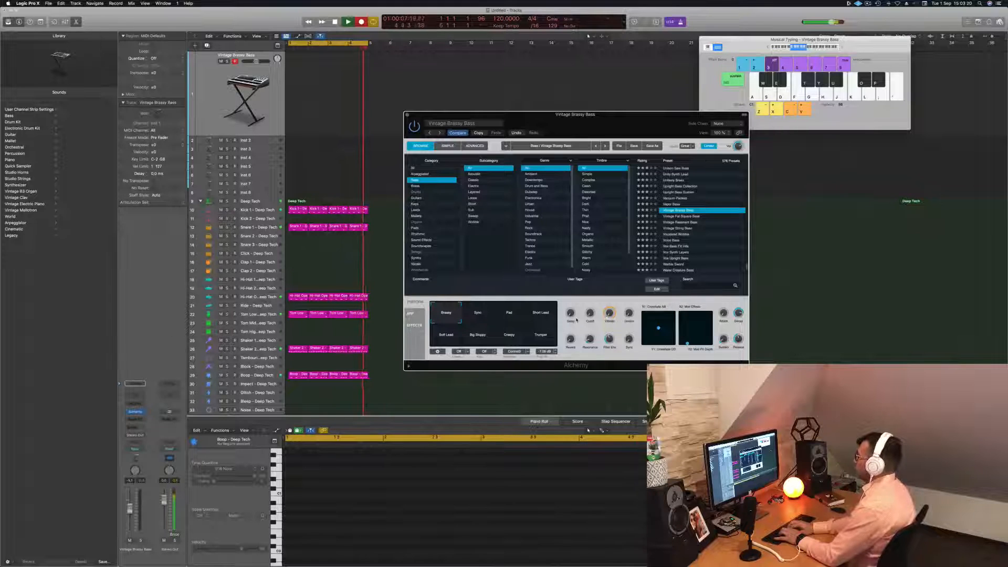
key("j")
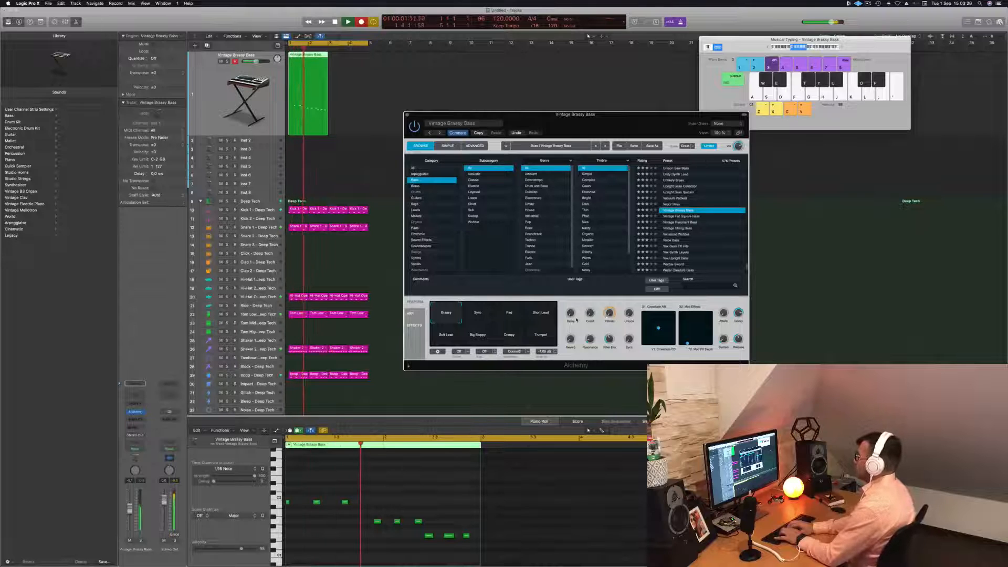
key("j")
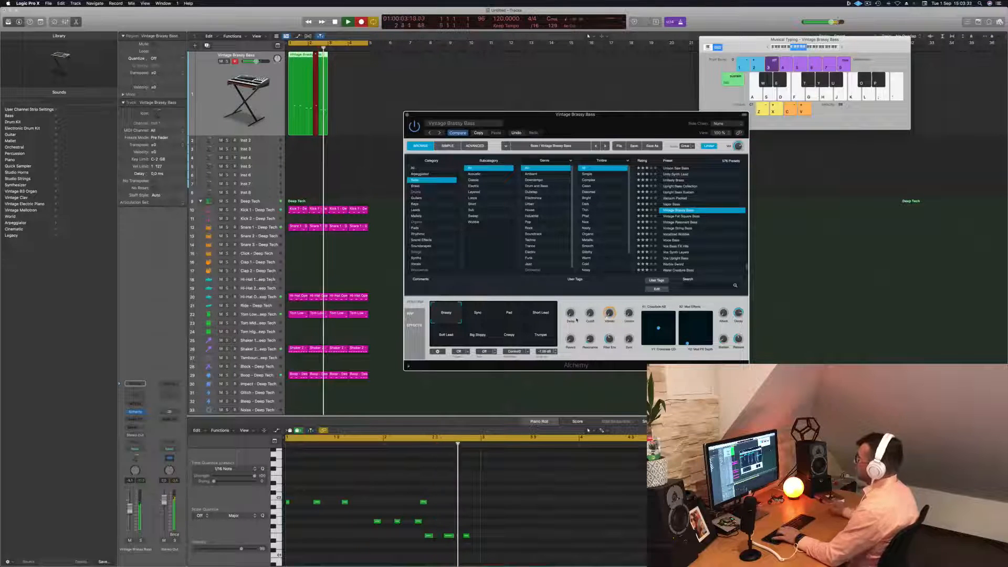
key("space")
left_click(281, 85)
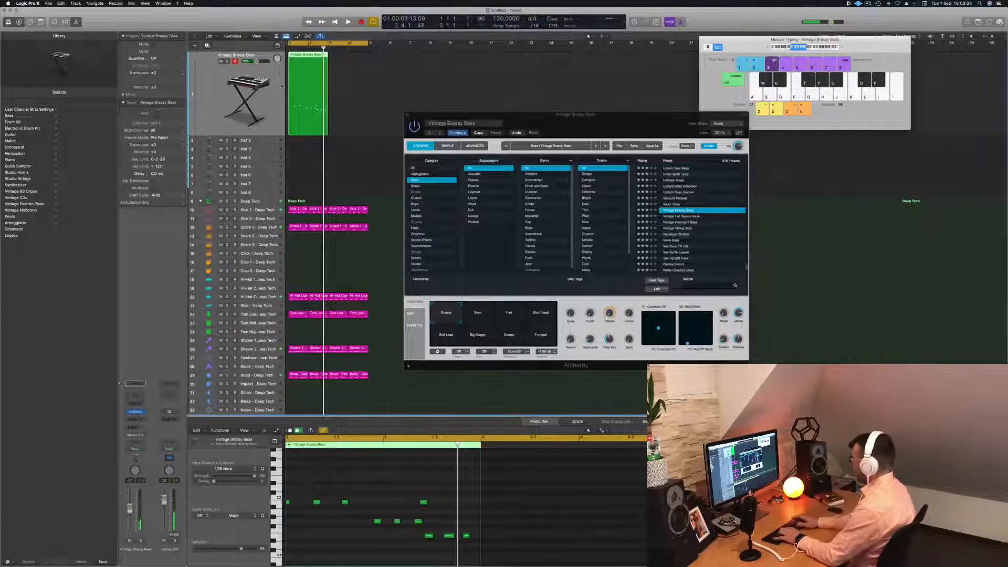
key("BackSpace")
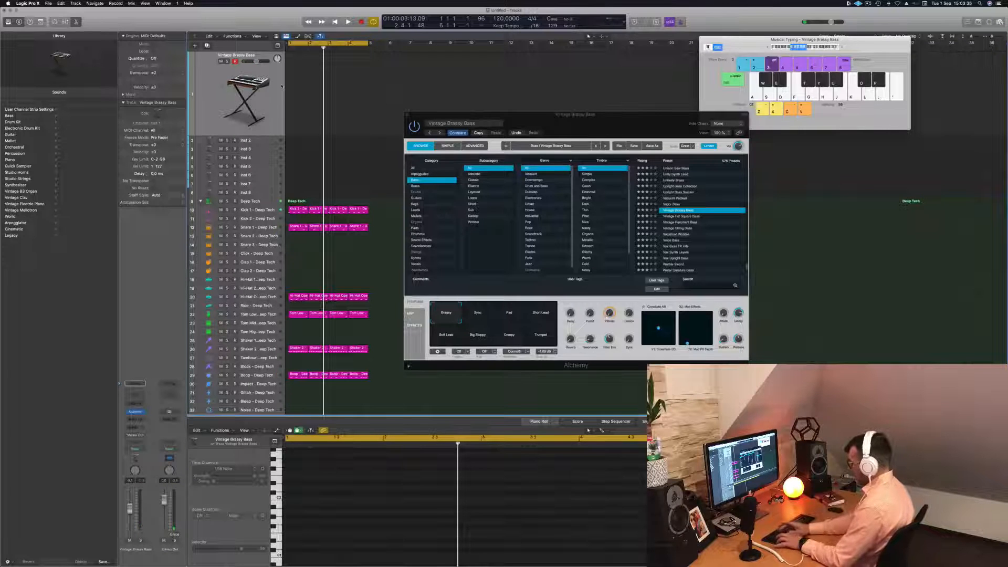
Step: Duplicate the Deep Tech drum regions to fill eight bars and extend the cycle range over them
key("super+z")
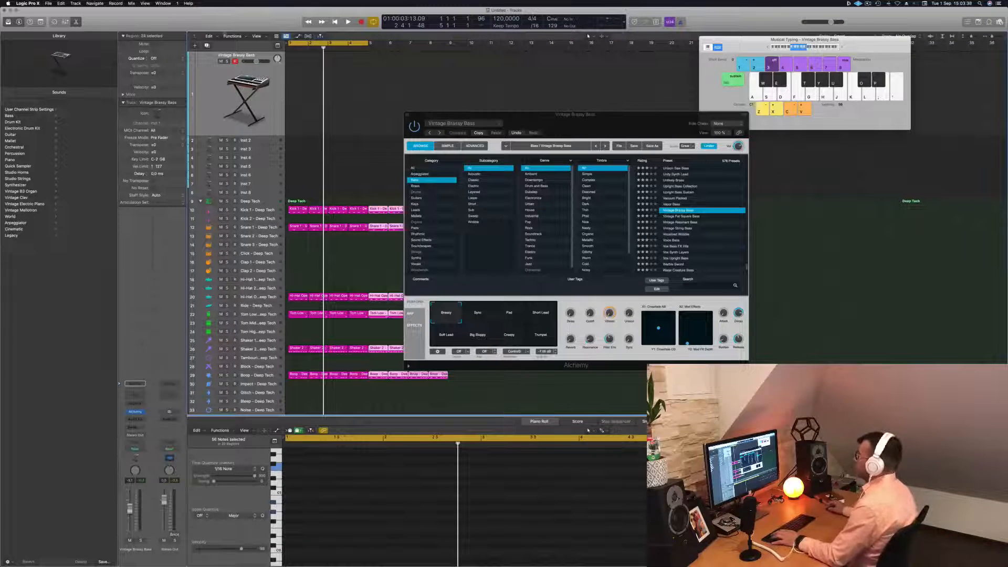
left_click_drag(371, 44, 447, 49)
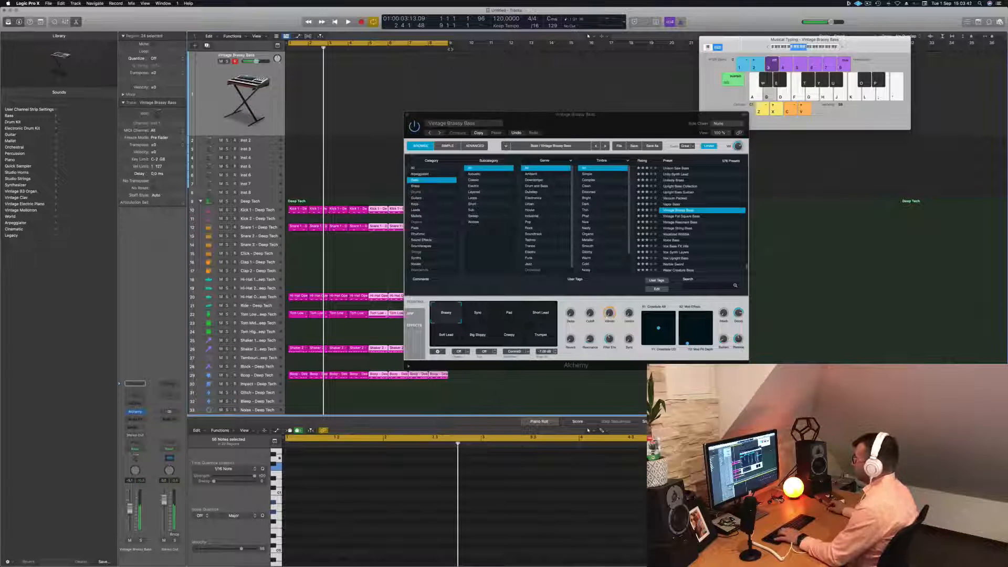
key("space")
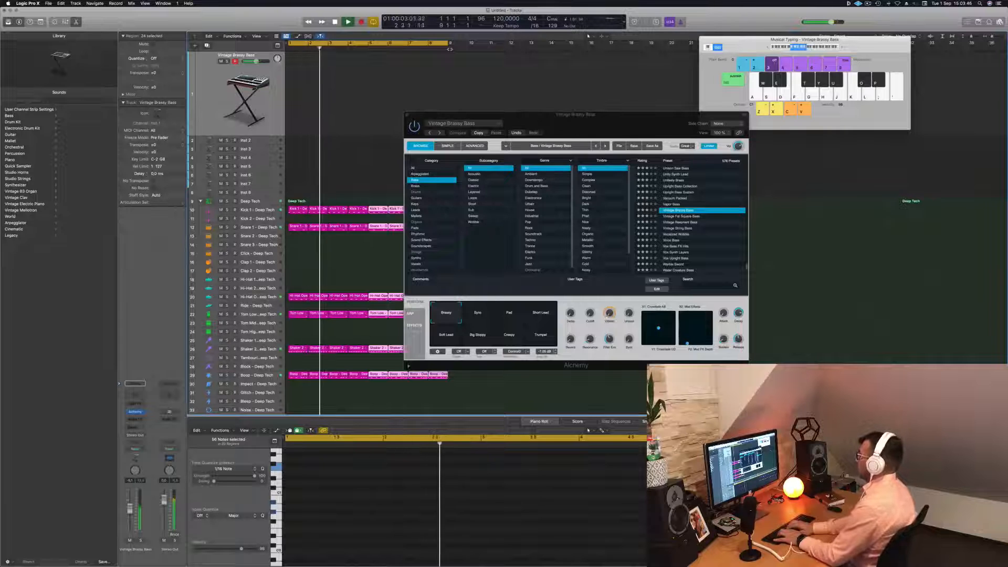
Step: Rehearse a bass line with the musical typing keyboard, and record it on the bass track over the eight-bar loop
key("f")
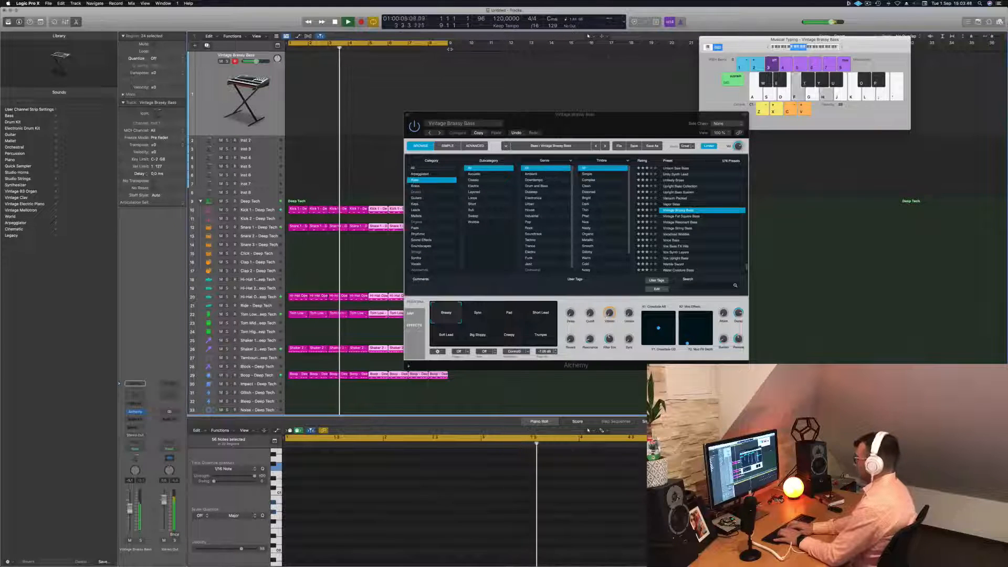
key("h")
key("g")
key("h")
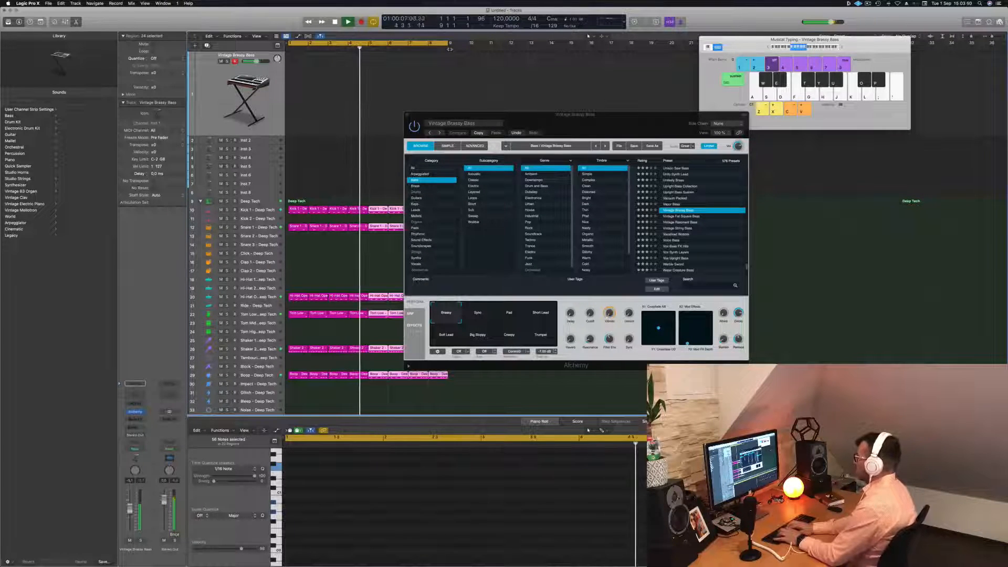
key("j")
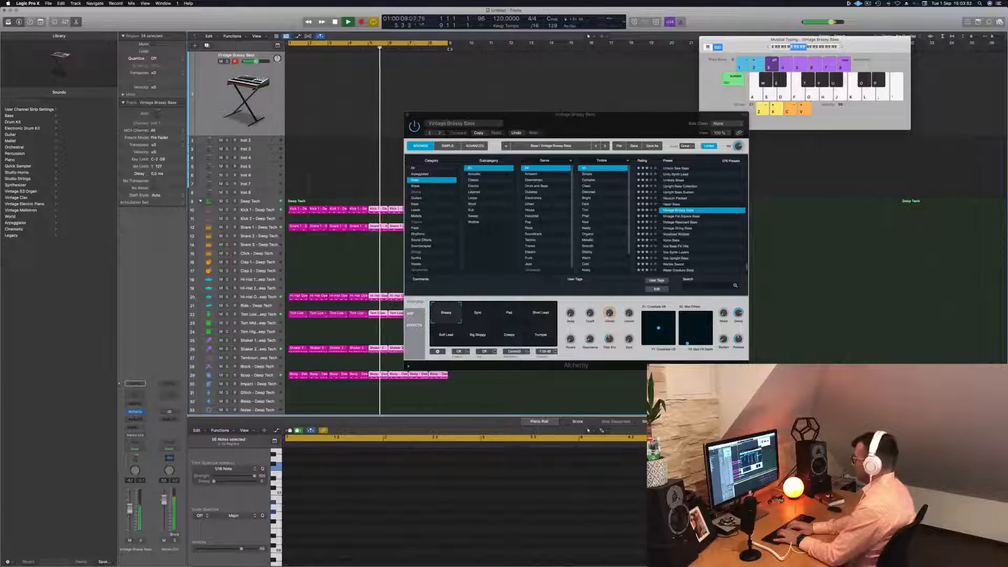
key("r")
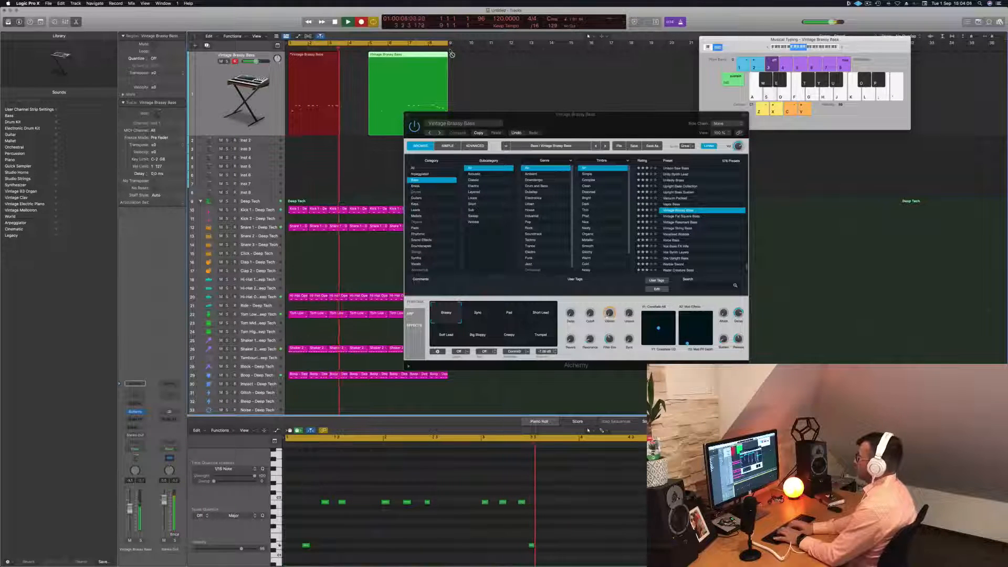
key("s")
key("g")
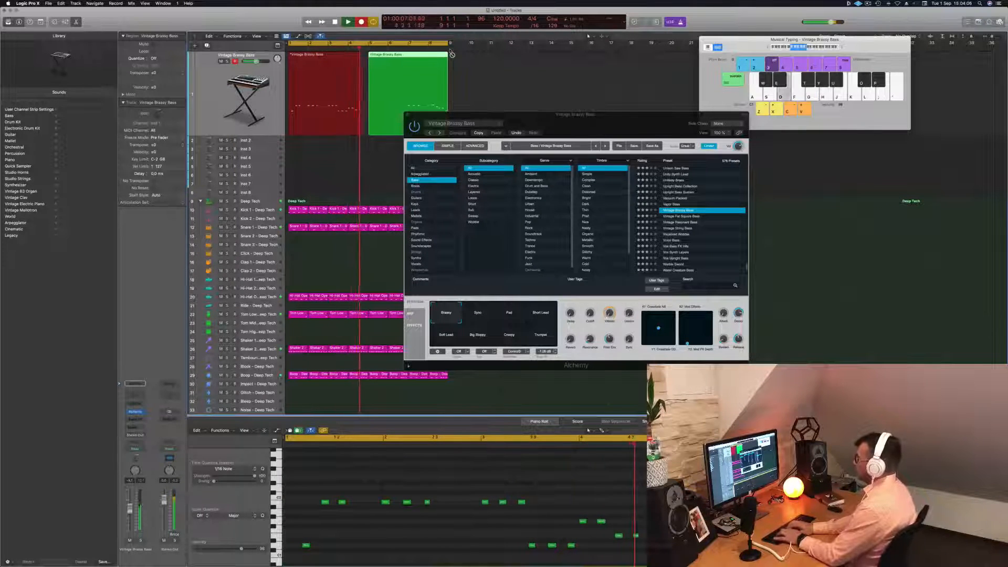
key("space")
key("space")
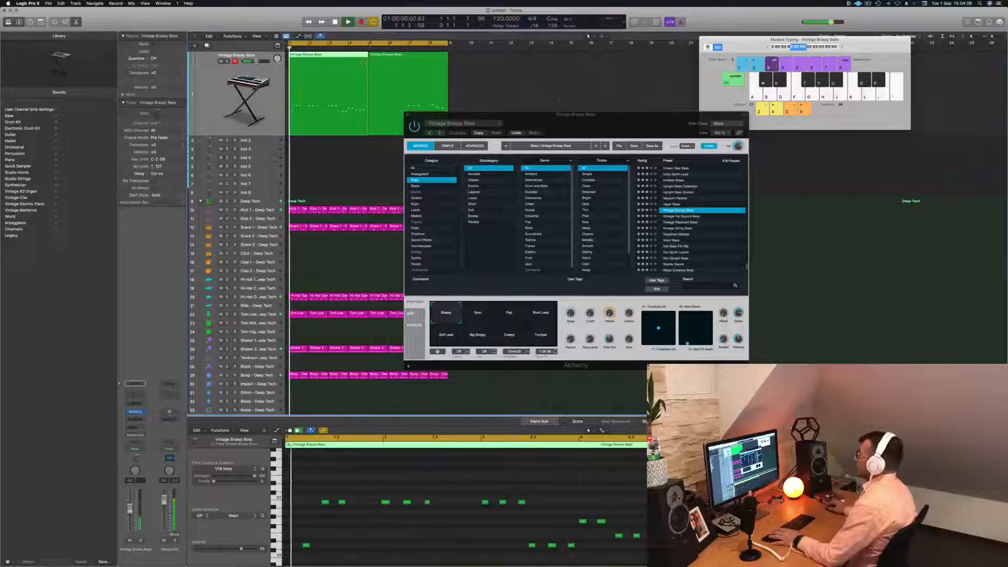
Step: Split the first bass region at bar 3, delete its opening two bars and move the remaining part to bar 1
left_click_drag(566, 115, 857, 116)
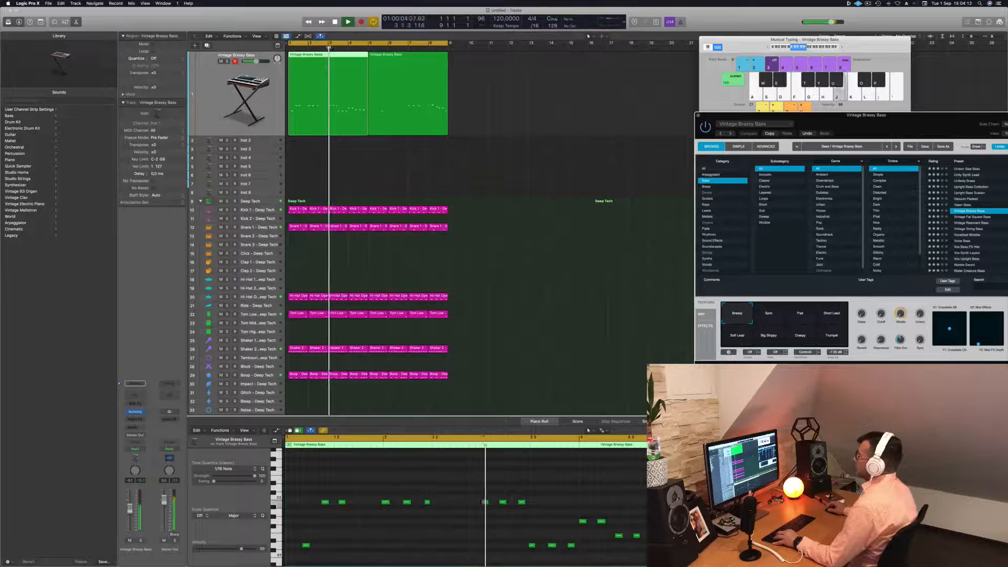
left_click(328, 56)
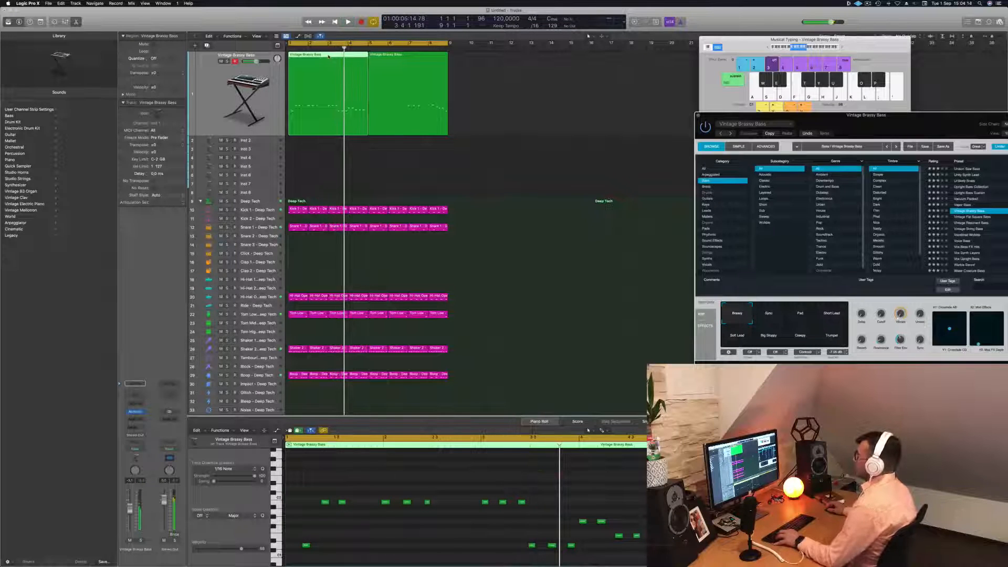
left_click(331, 158)
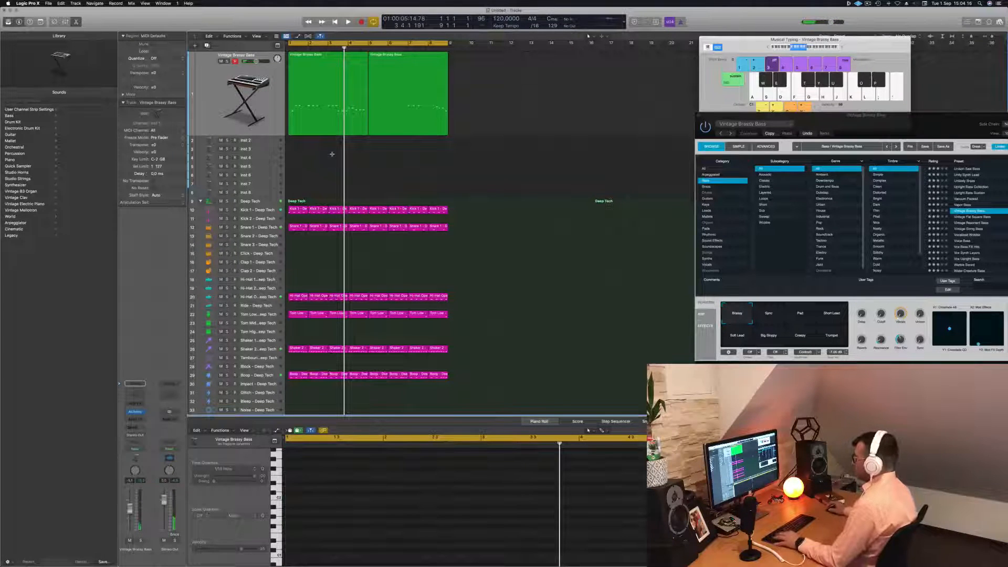
double_click(329, 59, "super")
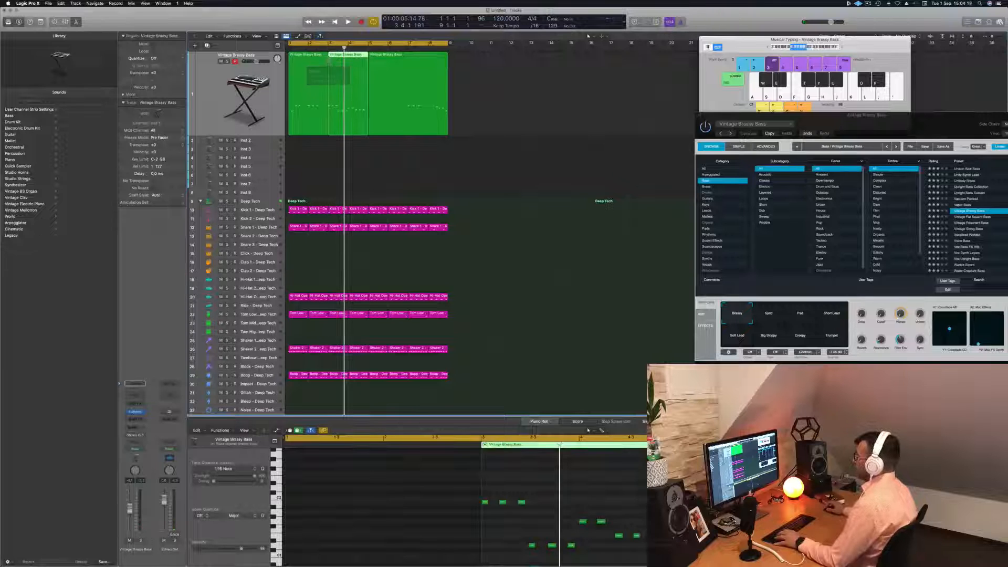
left_click(317, 61)
key("Delete")
left_click_drag(346, 63, 303, 64)
key("space")
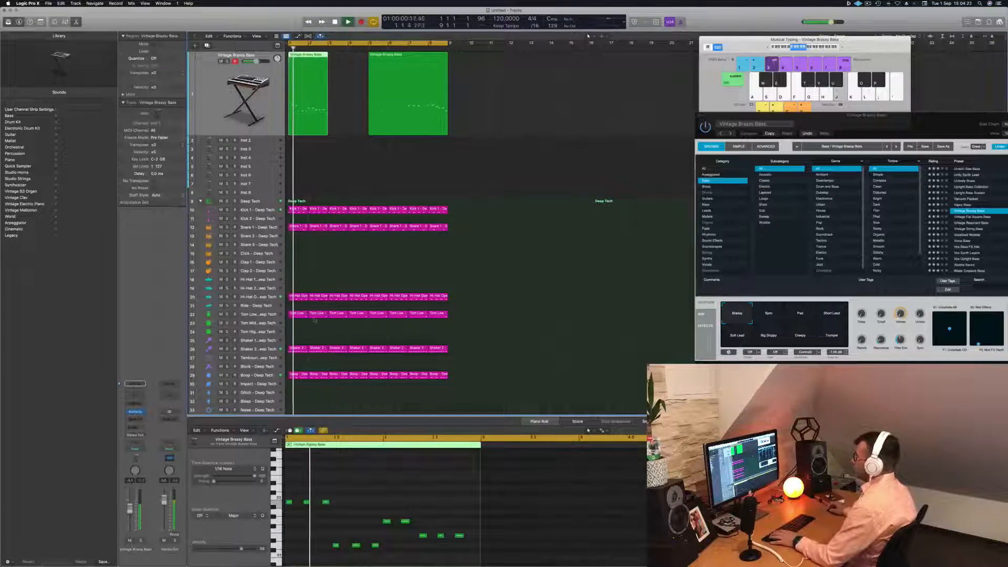
Step: Select all notes of the two-bar bass region in the Piano Roll and check their timing against the drum loop
left_click(365, 490)
key("space")
key("space")
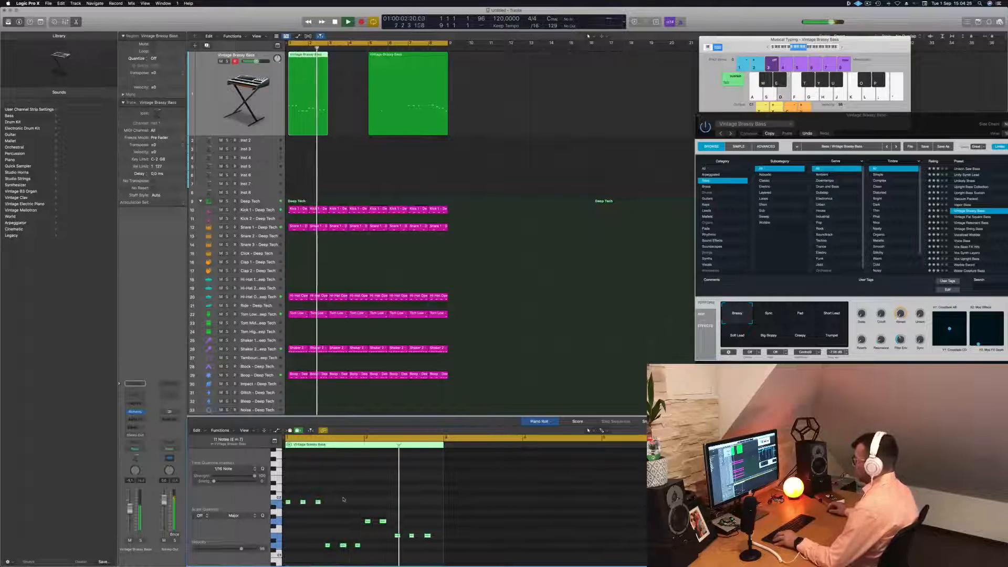
key("space")
key("space")
scroll(361, 495, "up", 2)
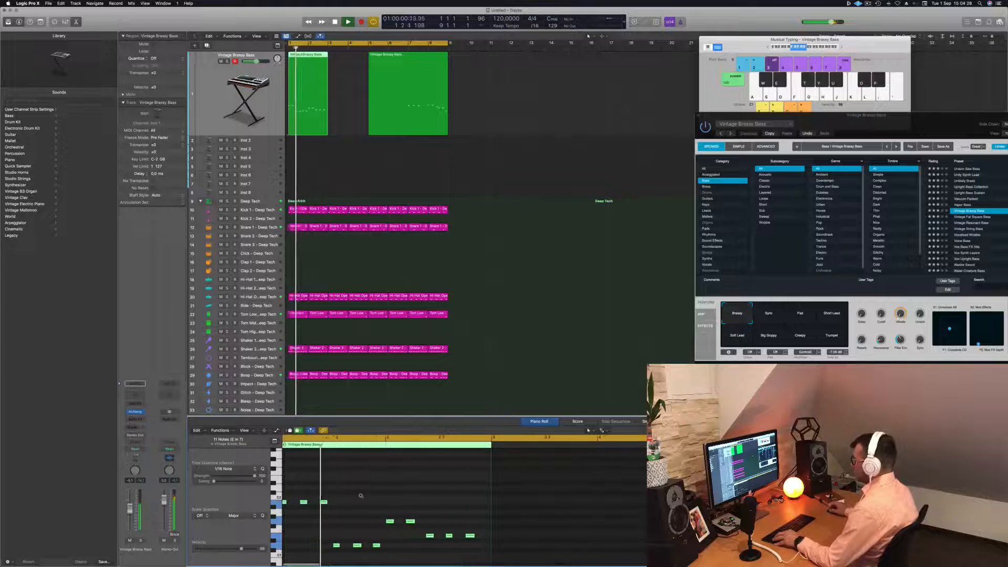
scroll(375, 497, "up", 1)
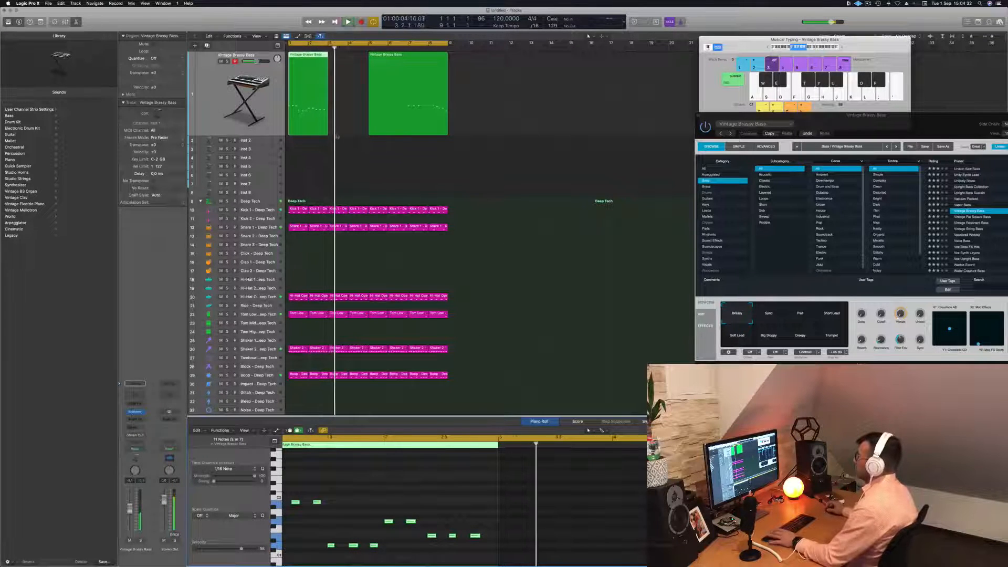
Step: Delete the leftover bass region at bar 5 and copy the two-bar bass region until it fills all eight bars
key("space")
left_click(380, 88)
key("Delete")
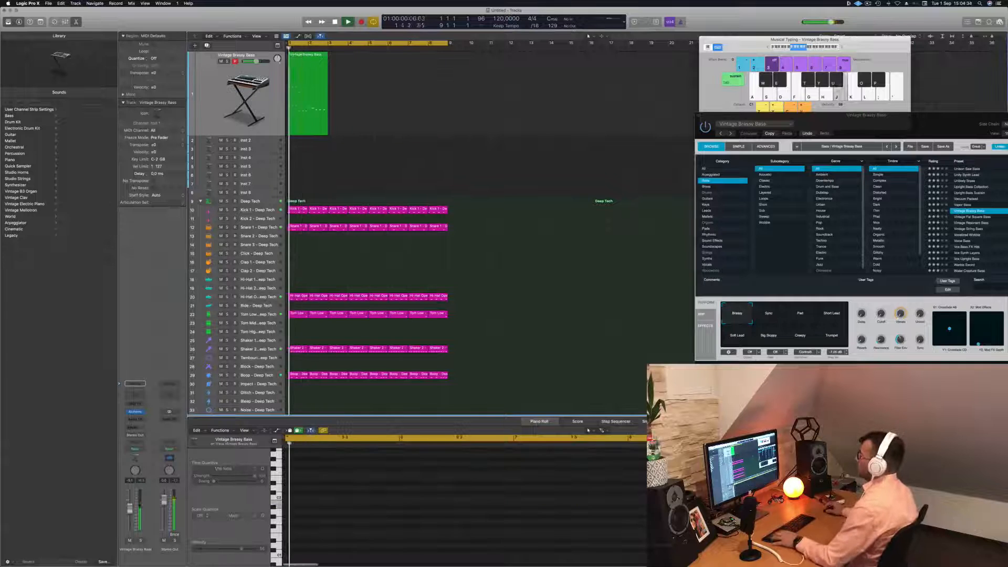
left_click_drag(302, 72, 342, 72)
mouse_move(405, 77)
left_mouse_down()
mouse_move(321, 54)
mouse_move(402, 65)
left_mouse_up()
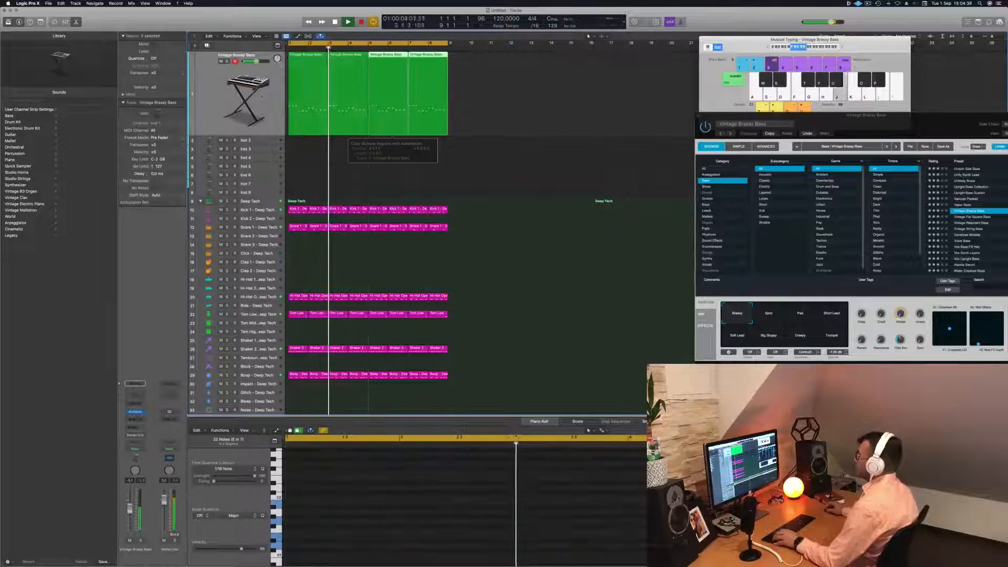
Step: Audition Vintage Brassy Bass's Creepy, Soft Lead and Sync variations on the recorded bass line, ending with the first variation selected
left_click(252, 97)
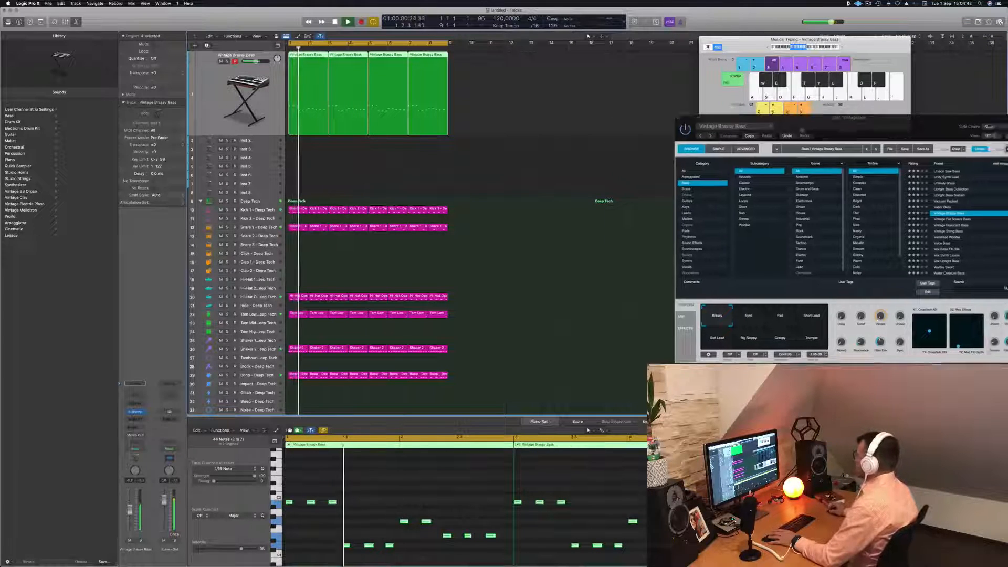
left_click_drag(912, 112, 572, 95)
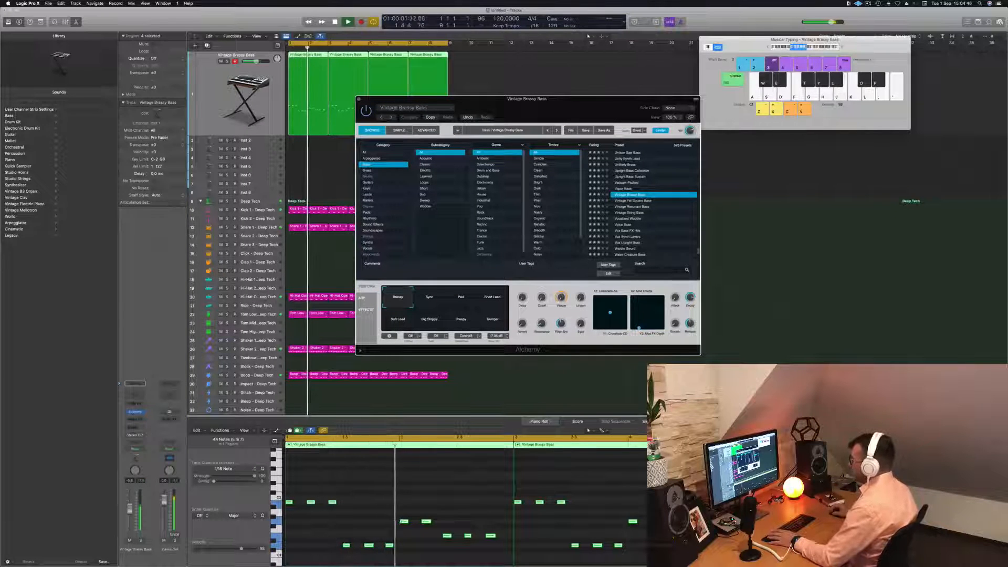
left_click_drag(601, 108, 587, 93)
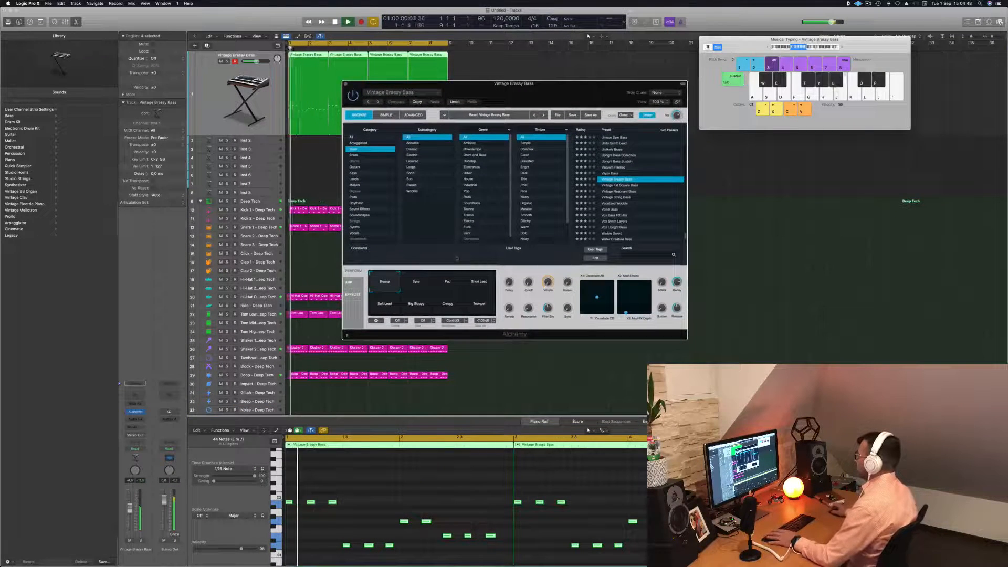
left_click(453, 308)
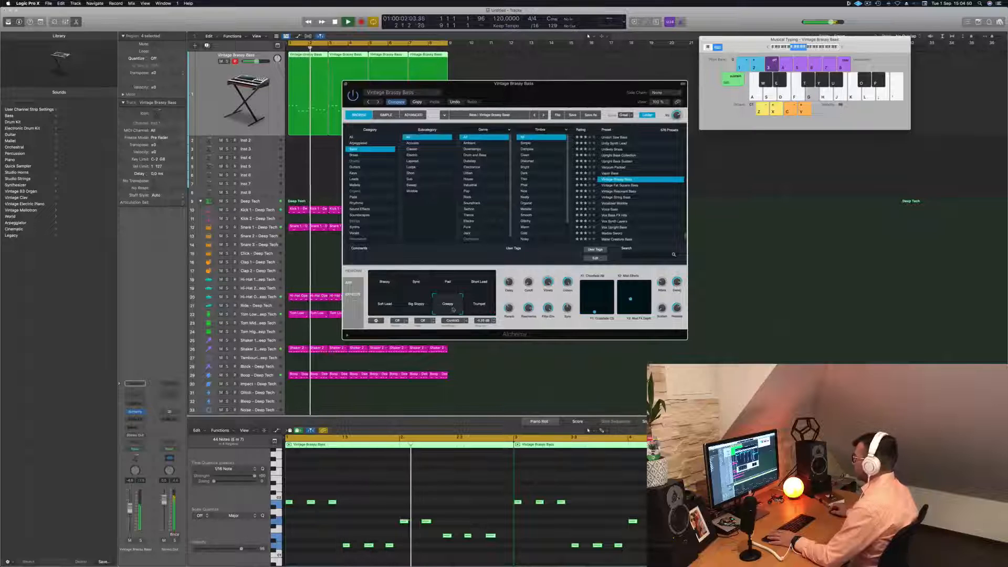
left_click(416, 307)
left_click(382, 307)
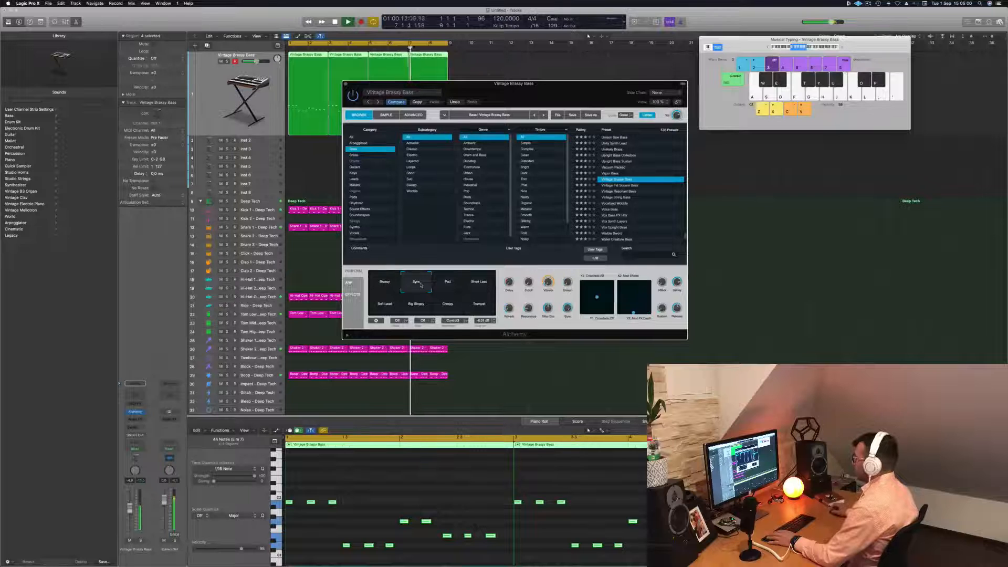
left_click(403, 286)
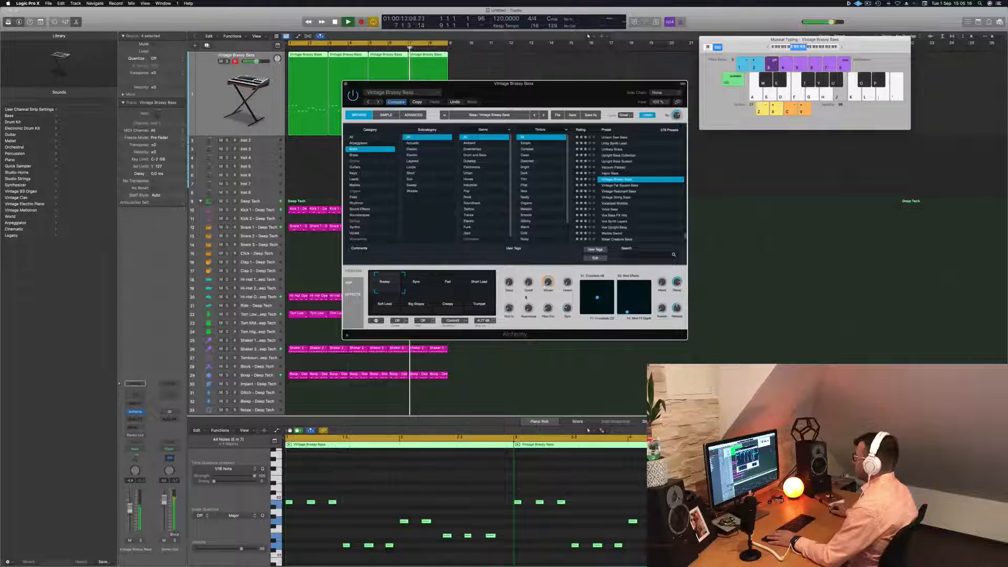
Step: Adjust the bass preset's Cutoff and close the Alchemy window
left_click_drag(528, 283, 530, 261)
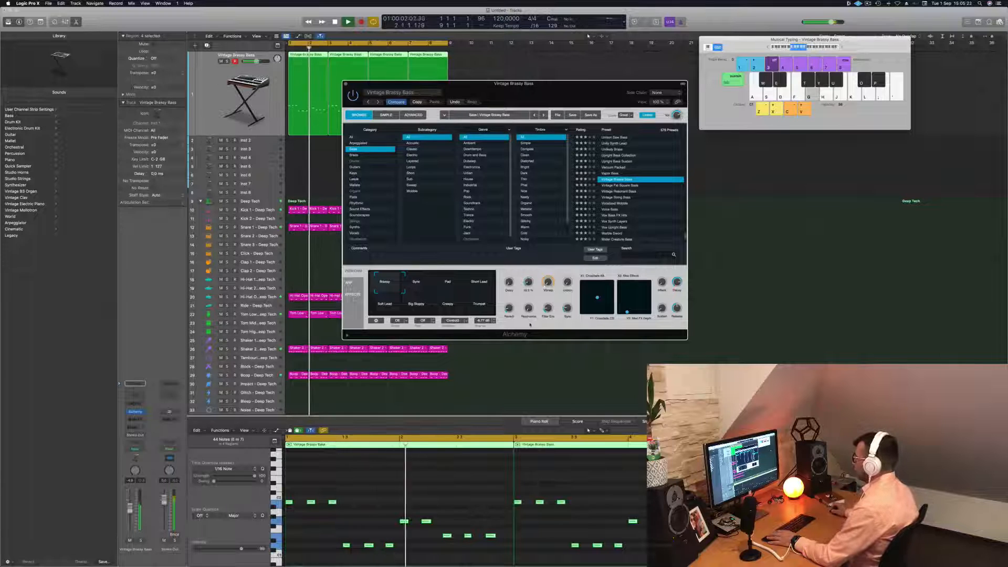
left_click_drag(549, 101, 514, 212)
left_click(311, 196)
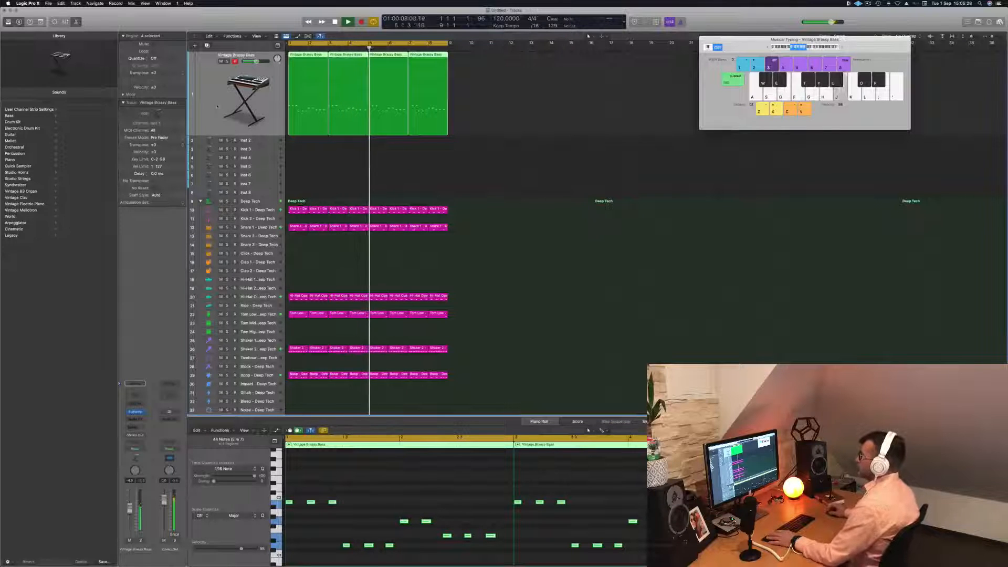
Step: Select the Inst 2 track and increase its track height while the loop plays from the start
key("Return")
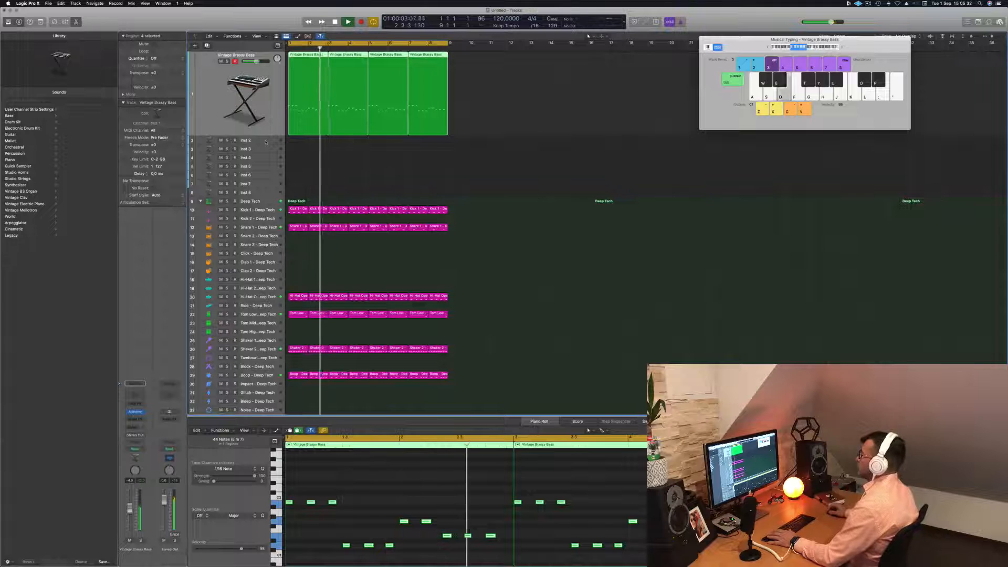
left_click(265, 142)
left_click_drag(266, 144, 266, 183)
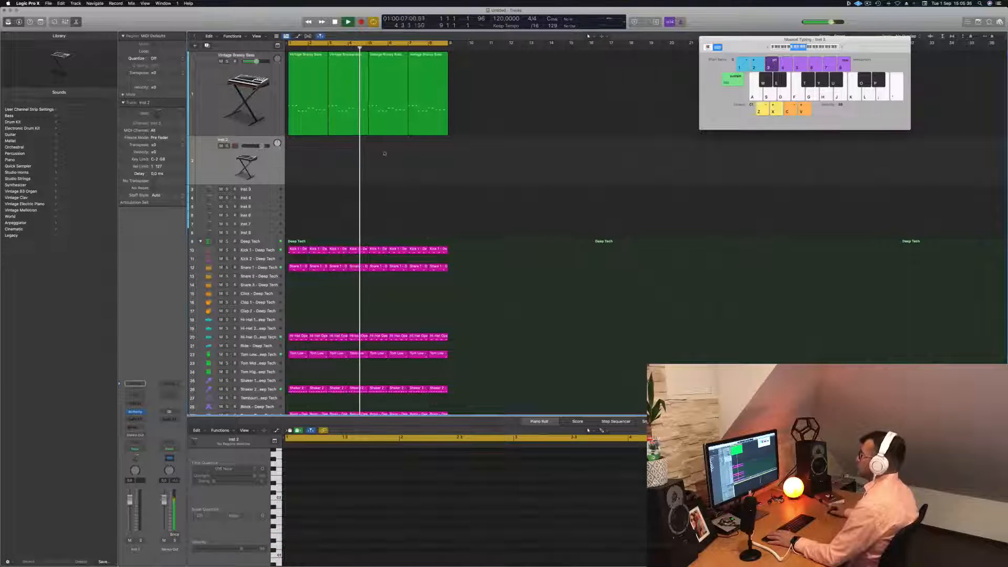
Step: Stop playback and copy the bass regions onto the Inst 2 track so they fill all eight bars
key("space")
left_click(303, 83)
left_click_drag(303, 82, 345, 147)
mouse_move(393, 159)
left_mouse_down()
mouse_move(309, 150)
mouse_move(384, 148)
left_mouse_up()
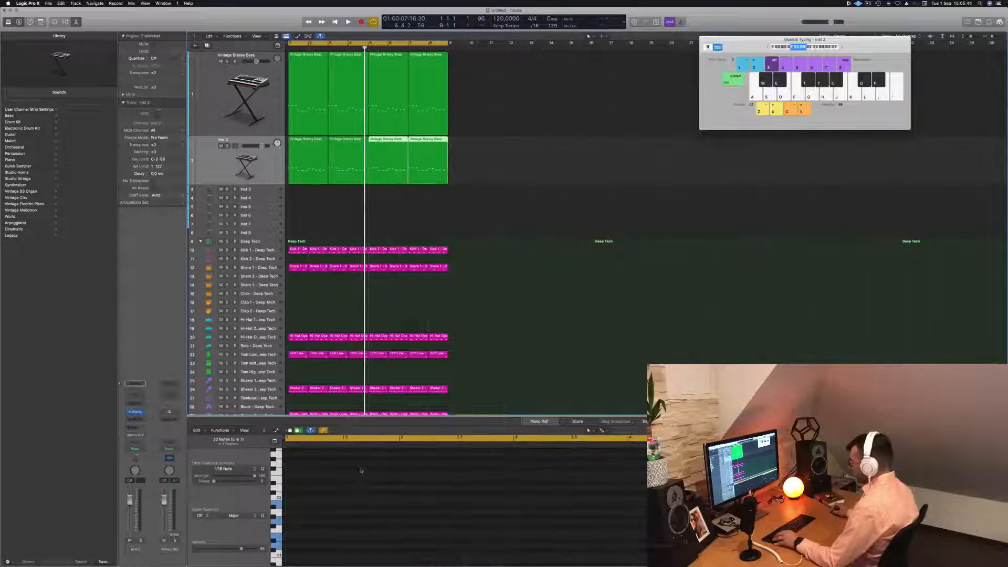
Step: In the first Inst 2 region, keep only the notes at 1, 1.3 and 2, and lengthen them to nearly a quarter note
left_click(317, 160)
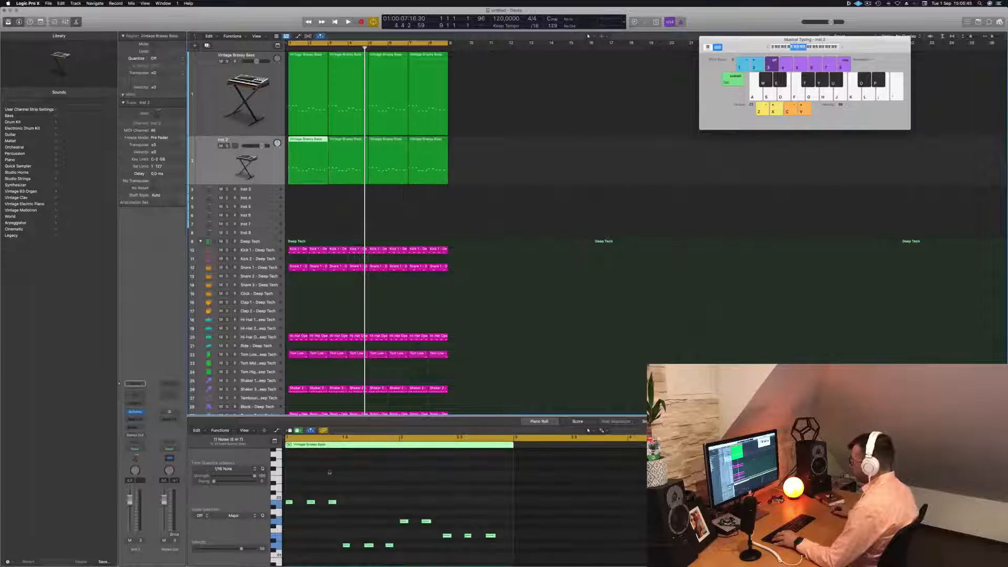
left_click_drag(307, 489, 399, 553)
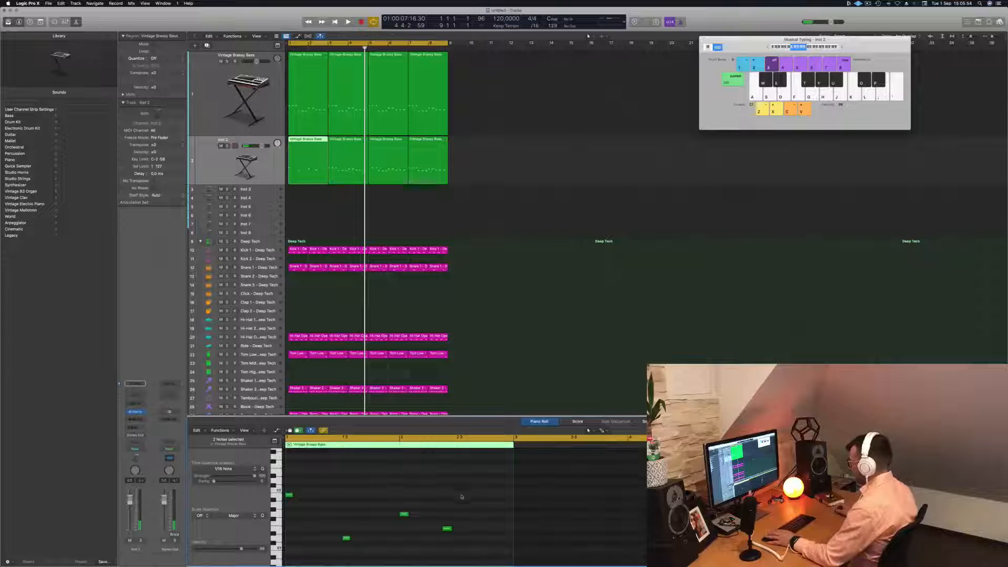
left_click_drag(444, 448, 288, 556)
scroll(328, 506, "up", 2)
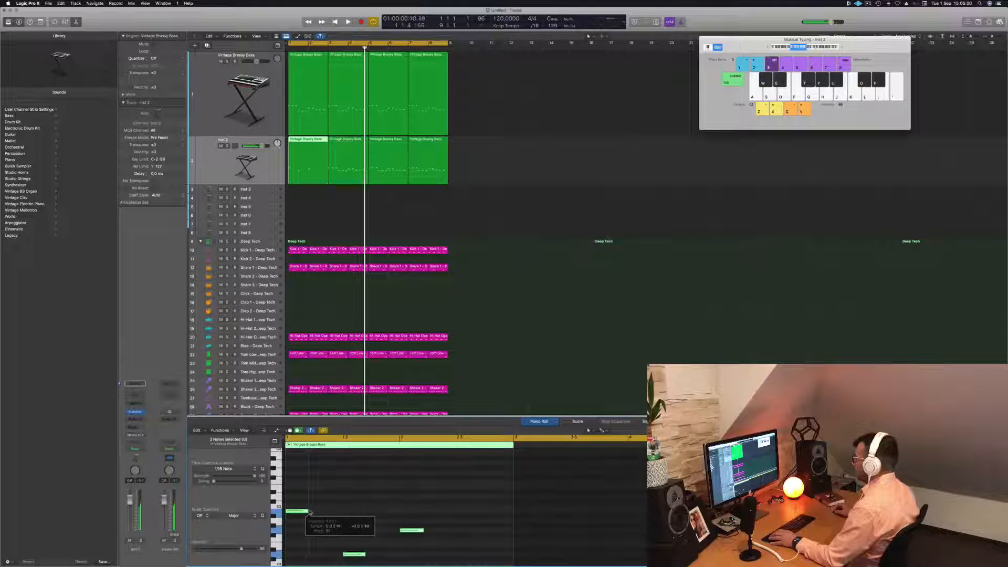
Step: Delete the other three Inst 2 regions and play the loop from the start
left_click_drag(482, 160, 353, 169)
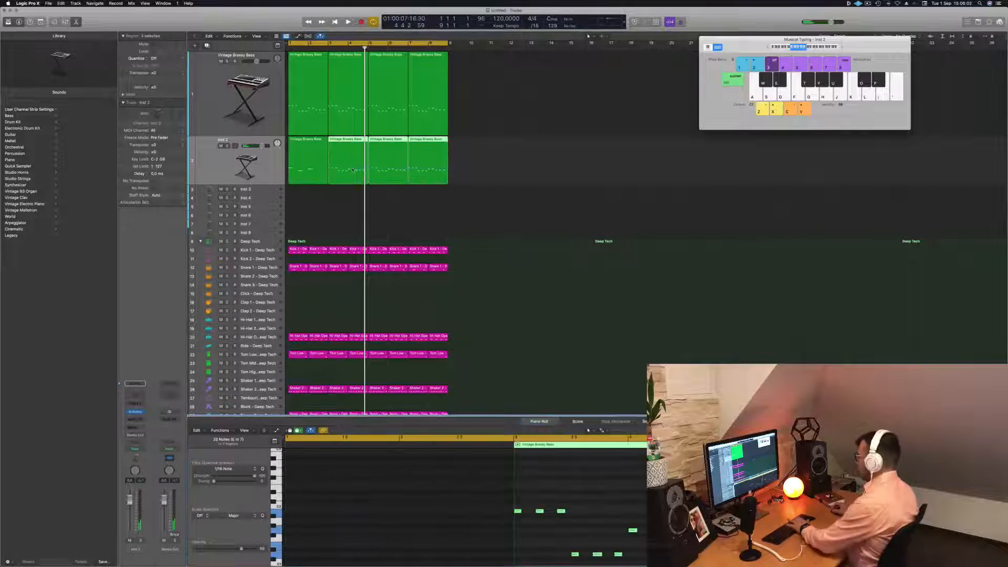
key("Delete")
key("Return")
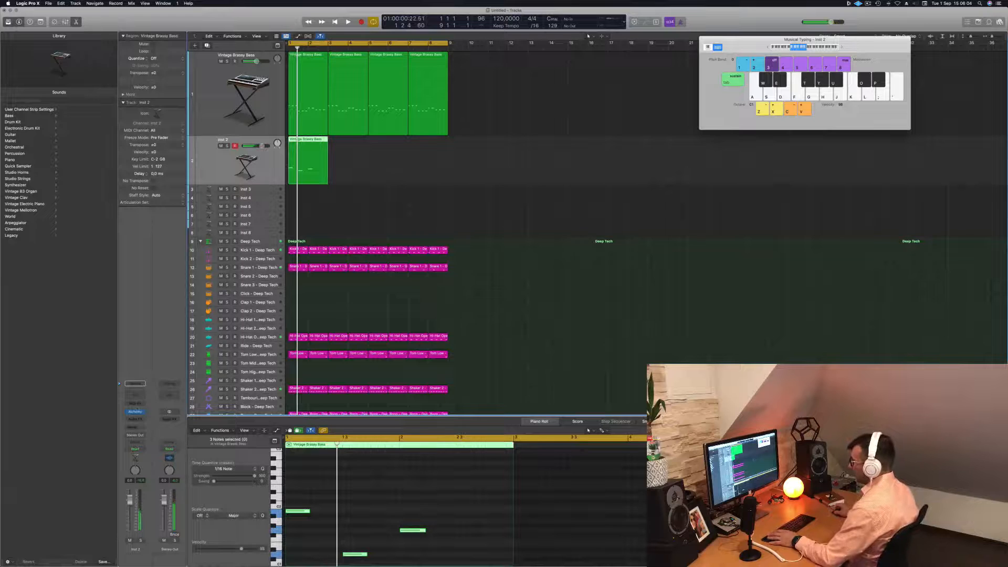
Step: Open Alchemy on Inst 2, load the Brass Response preset from the Brass category, and play it with the loop
left_click(136, 412)
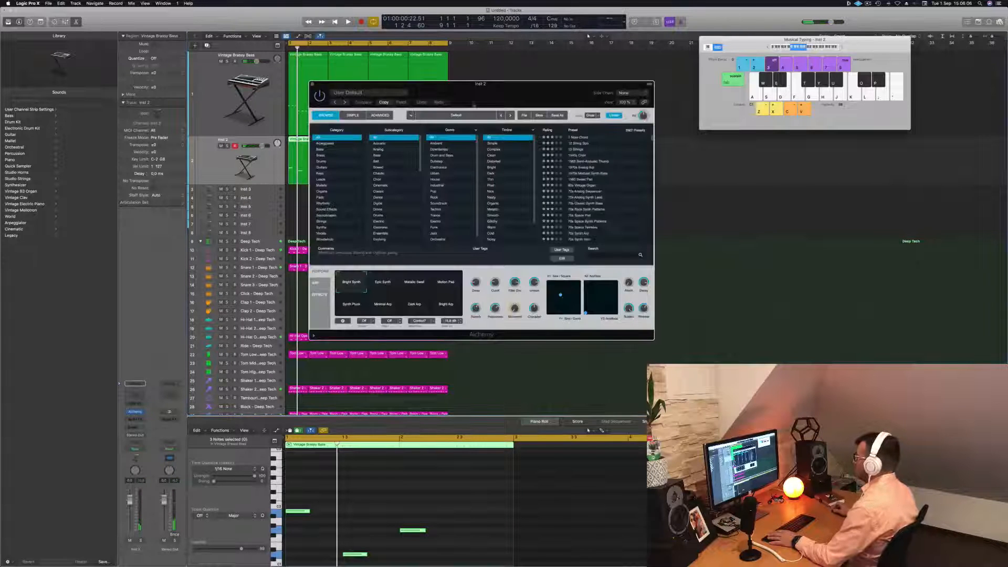
left_click_drag(420, 84, 592, 101)
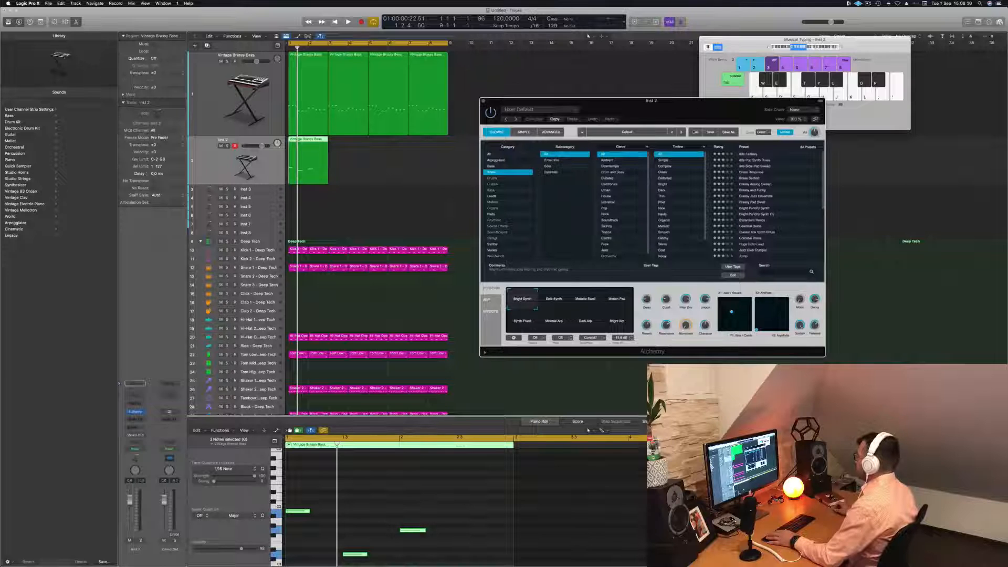
left_click_drag(709, 106, 682, 113)
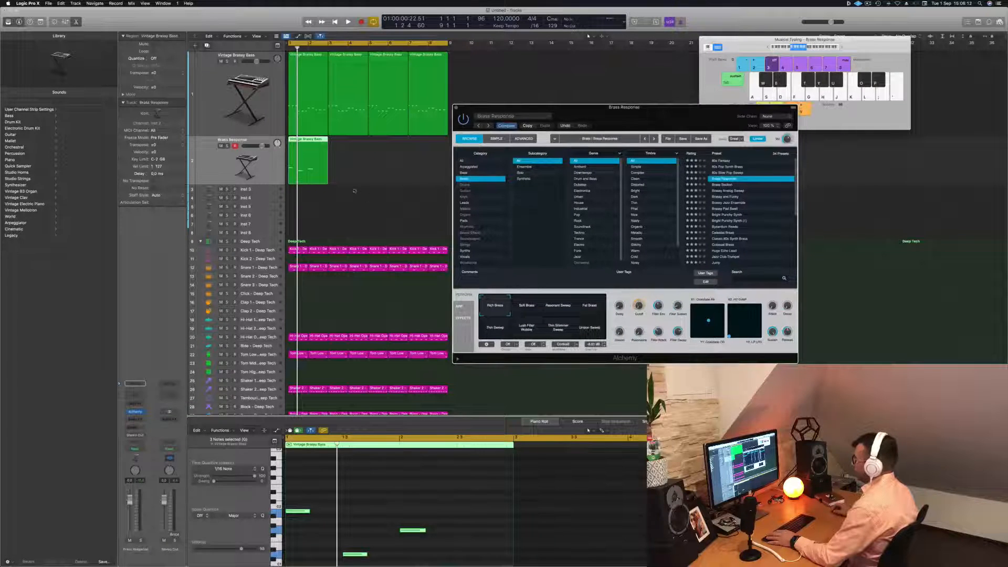
left_click(309, 163)
key("space")
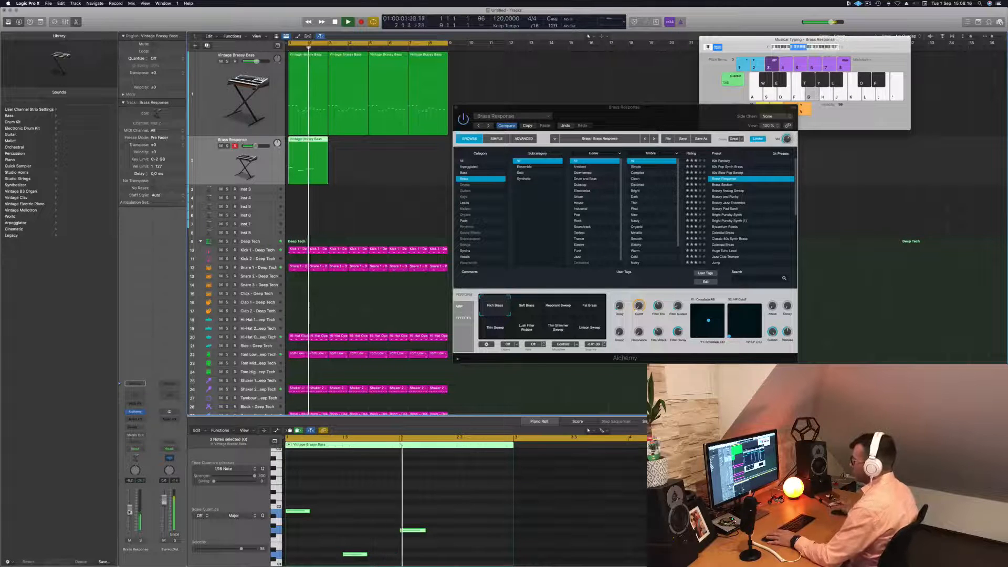
left_click_drag(646, 120, 711, 85)
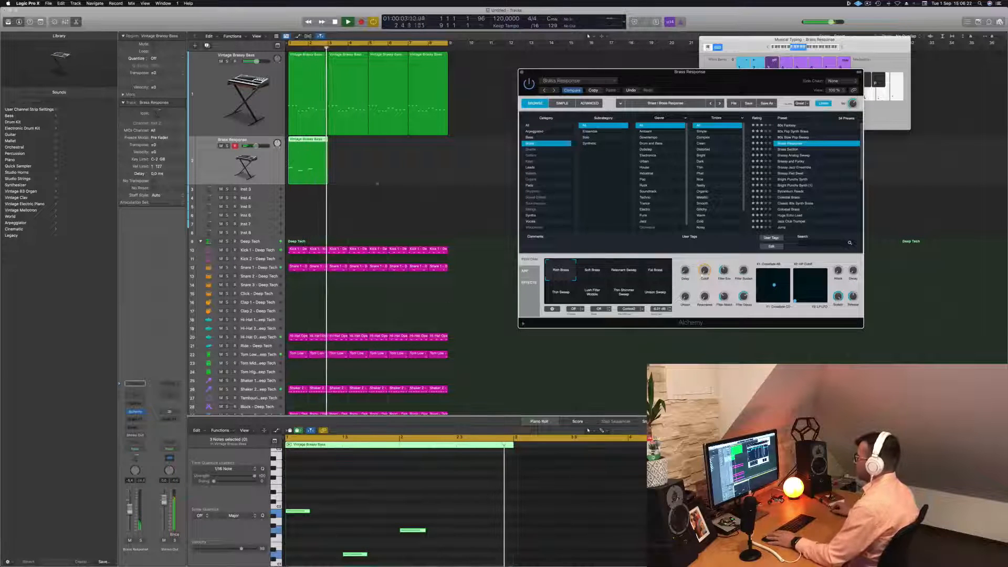
Step: Compare with the bass notes, copy the brass region's bar 2 note to a lower pitch at 2.3, and play it back
left_click(303, 74)
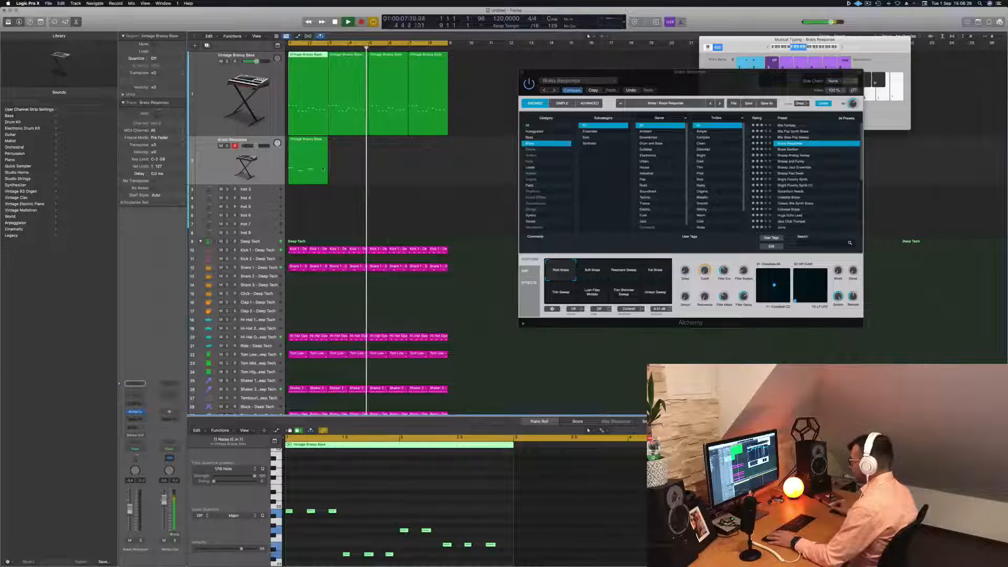
key("space")
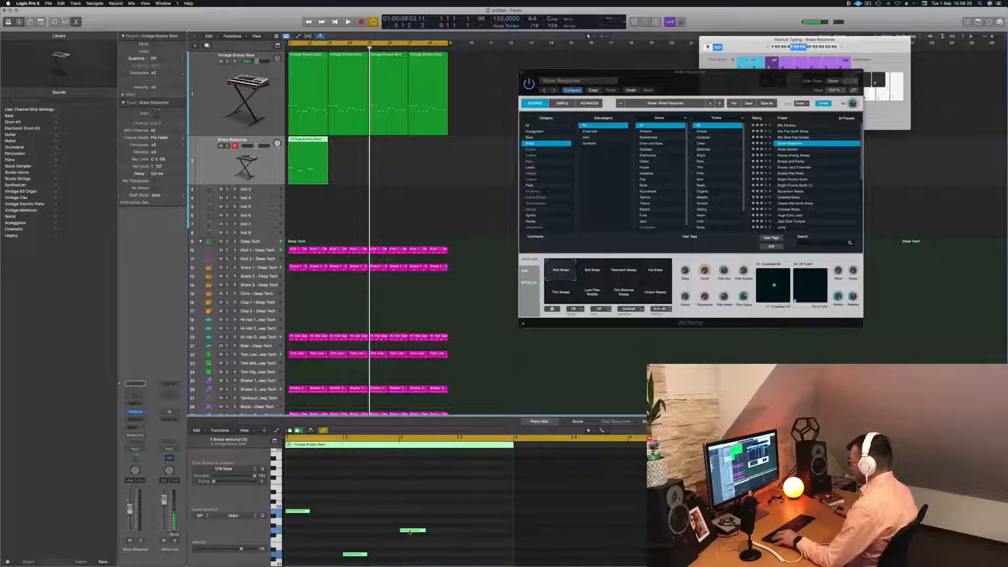
left_click_drag(410, 531, 471, 545)
key("space")
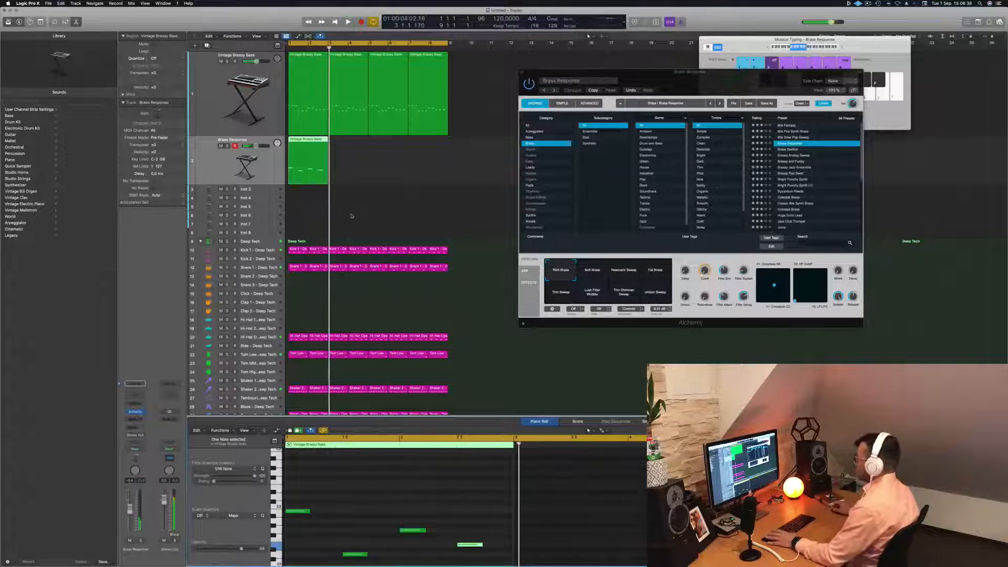
key("space")
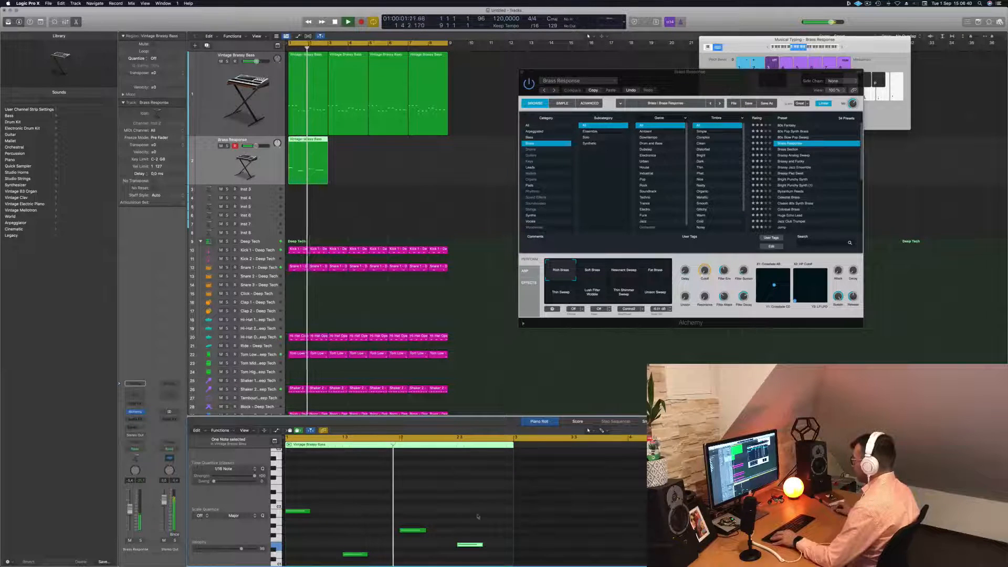
Step: Nudge the added brass note two steps earlier and replay it, comparing its position with the bass region's notes
key("alt+Left")
key("alt+Left")
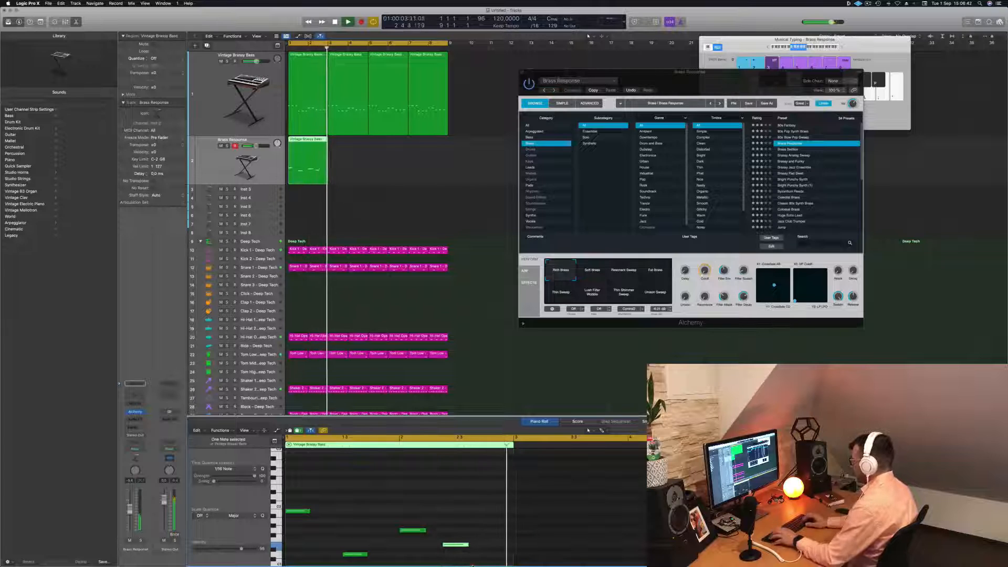
key("space")
key("space")
left_click_drag(322, 197, 315, 120)
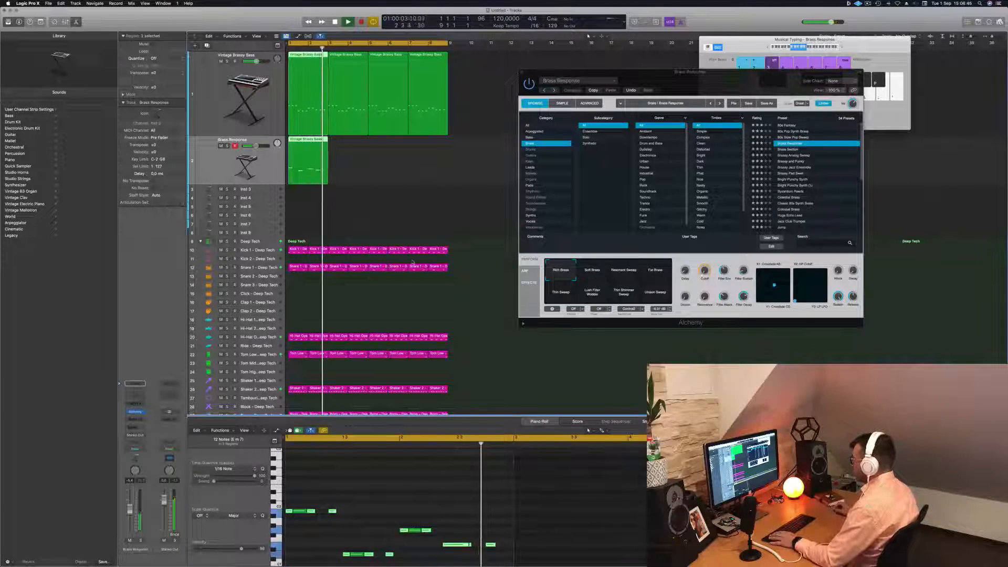
left_click(357, 158)
key("space")
key("space")
Step: Repeat the two-bar Brass Response region and copy the pair to bar 5 so it fills all eight bars
left_click(303, 140)
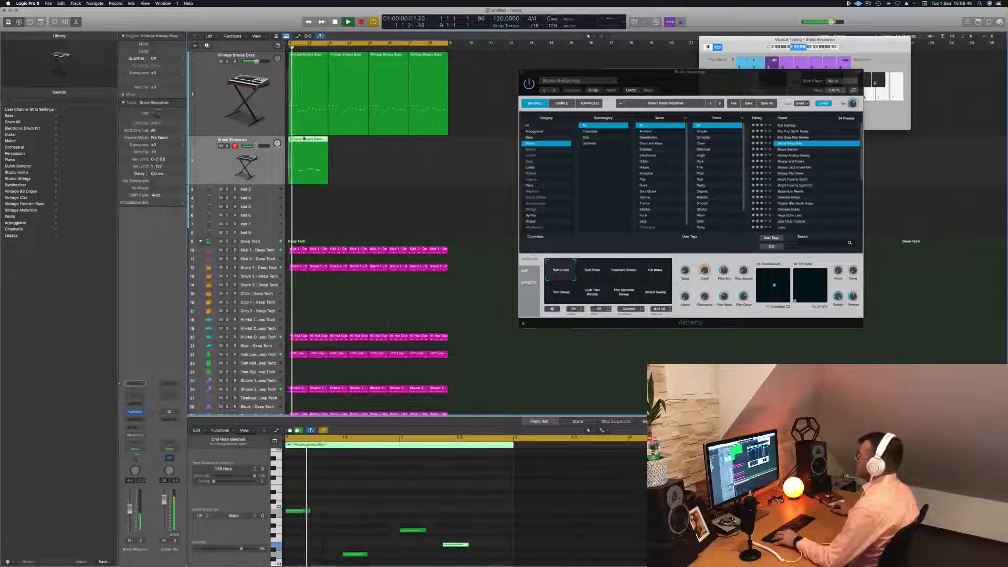
key("super+r")
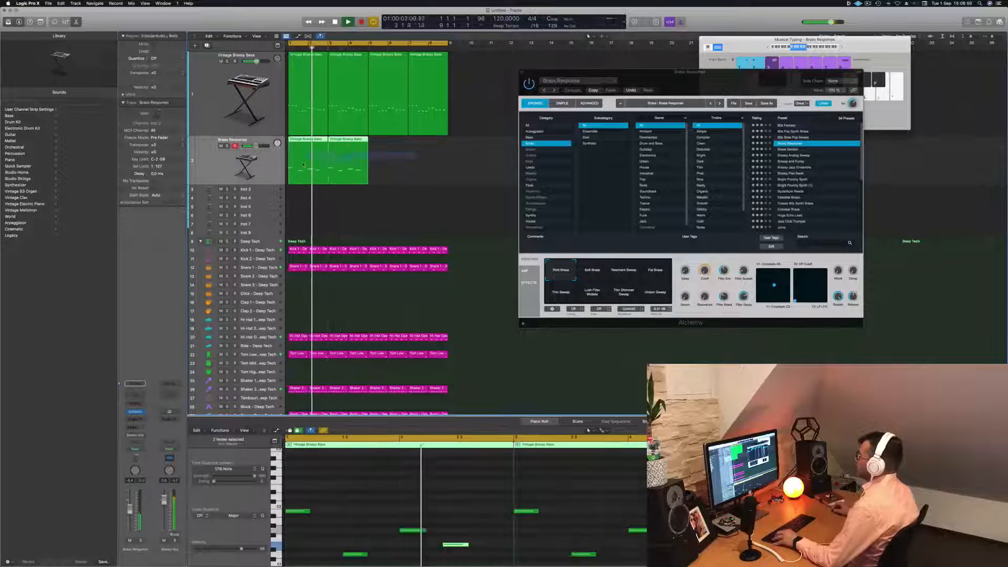
left_click_drag(307, 141, 389, 152)
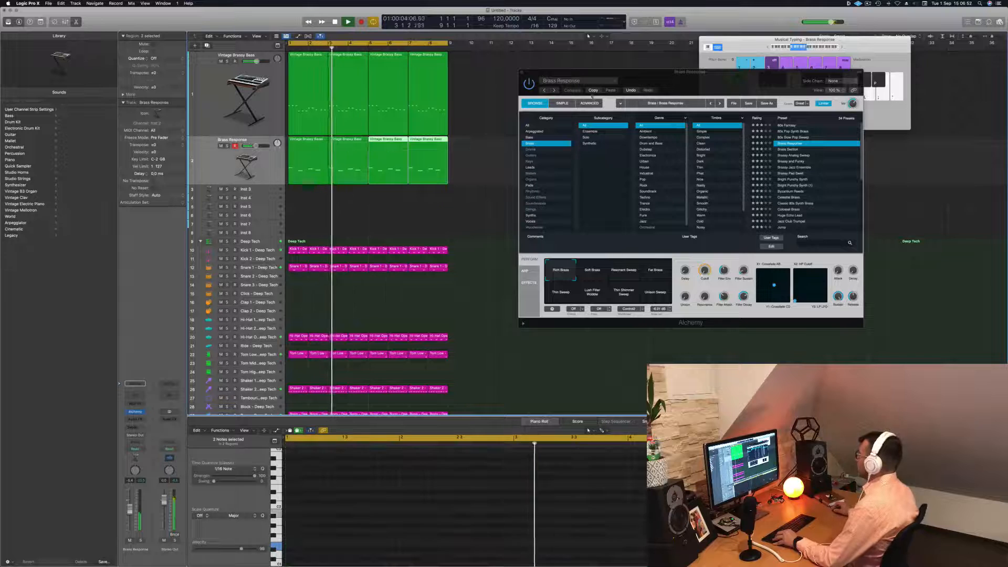
left_click_drag(688, 86, 599, 136)
Step: Play the loop from the start and switch the second track's preset to Bright Punchy Synth
key("space")
key("space")
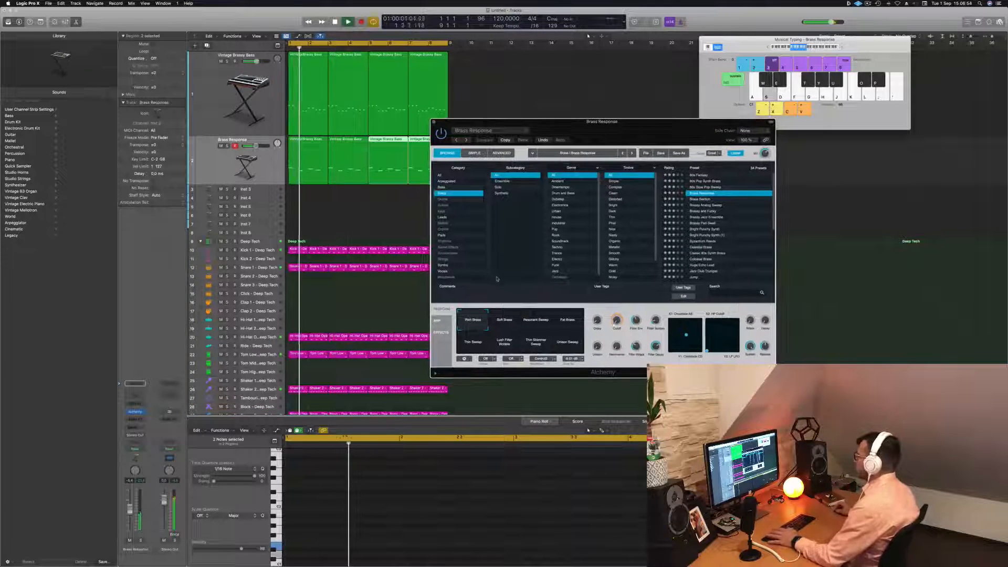
key("space")
key("space")
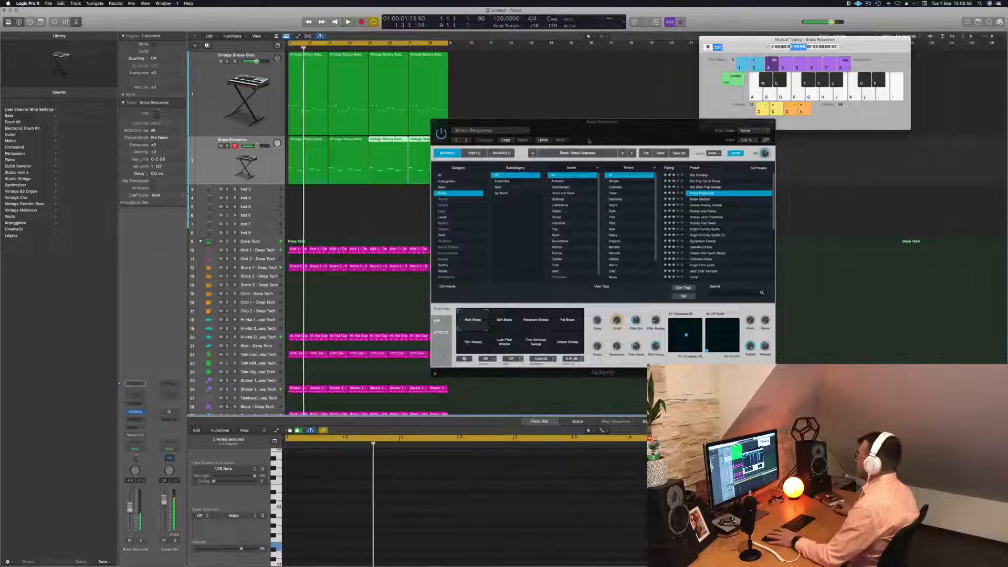
left_click_drag(600, 135, 530, 123)
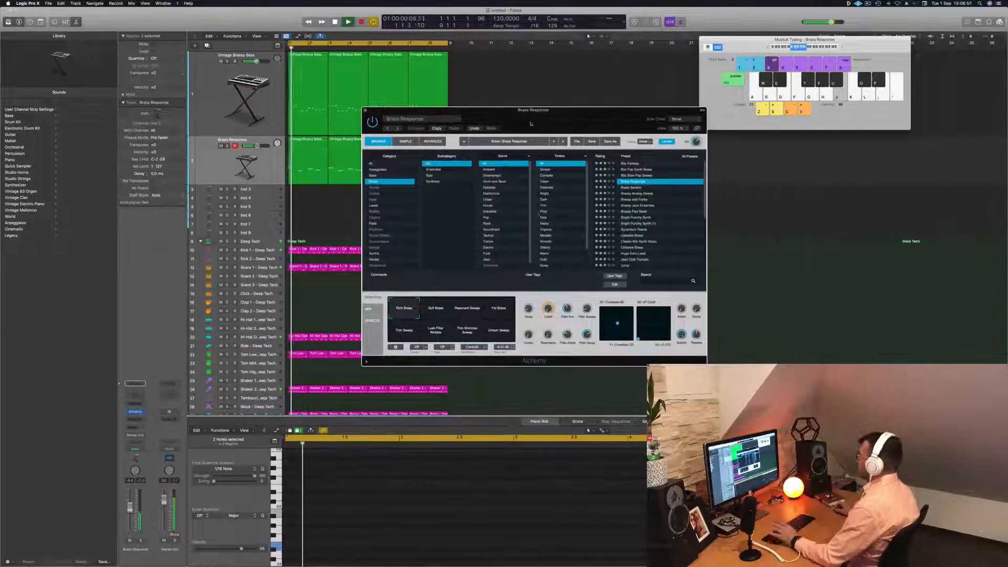
left_click(636, 217)
left_click_drag(598, 120, 713, 76)
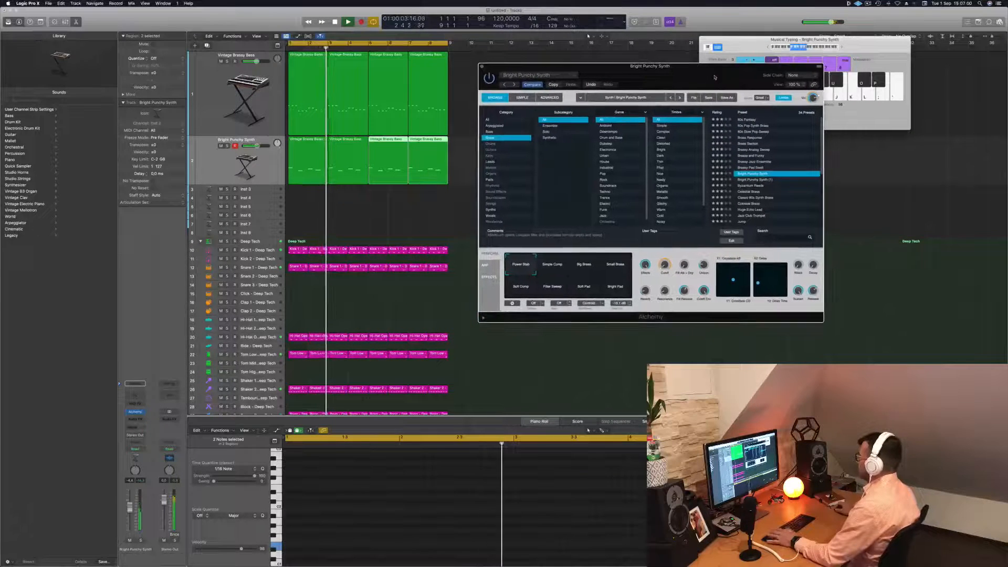
Step: Audition Bright Punchy Synth's variations, including Simple Comp, Small Brass and Soft Comp, while the loop plays, and settle on Big Brass
left_click(567, 265)
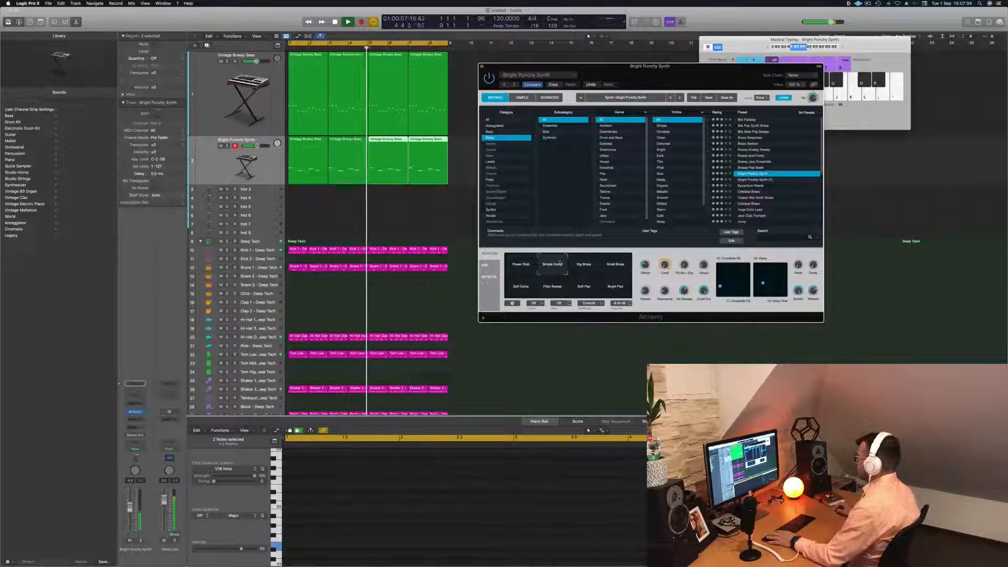
left_click(590, 261)
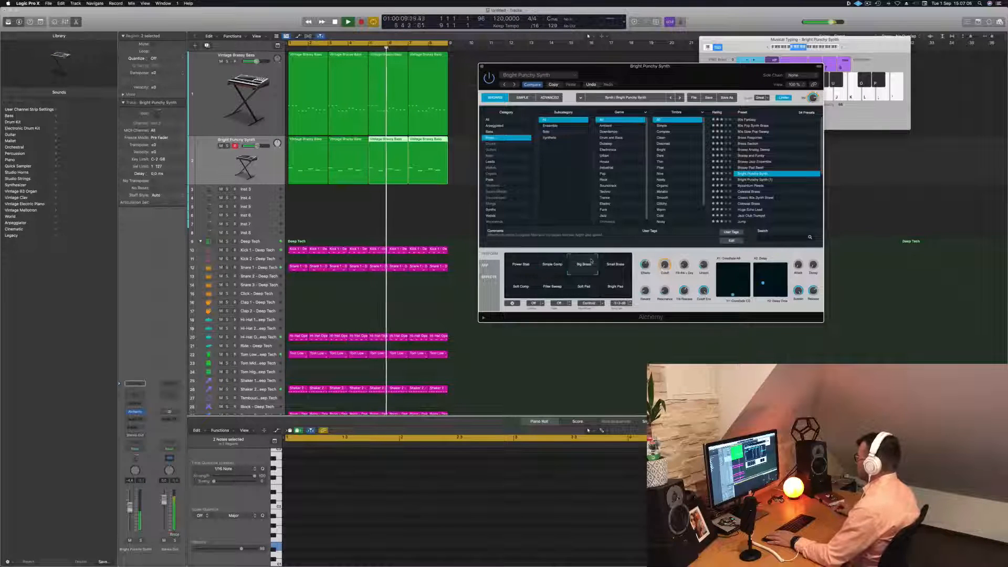
left_click(626, 264)
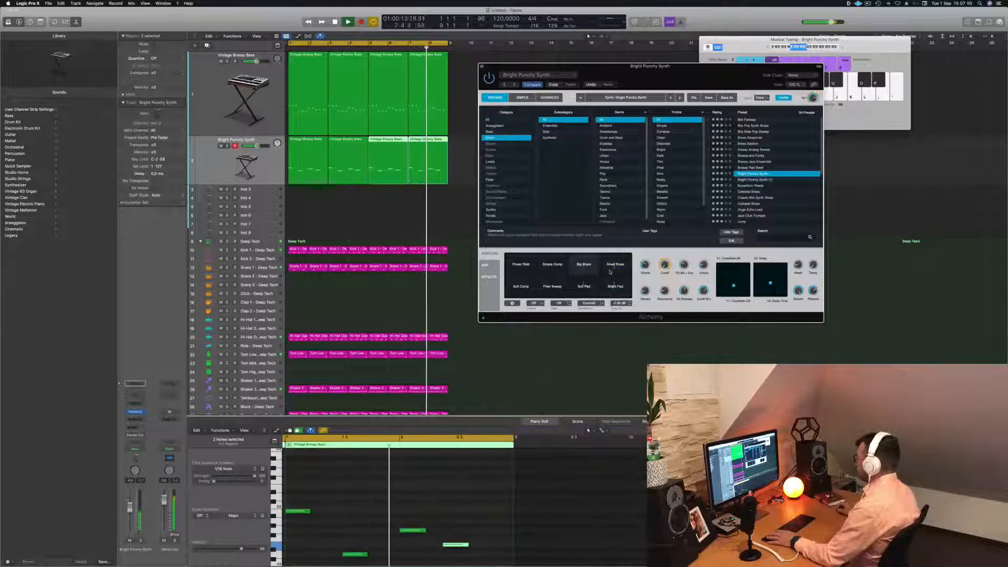
left_click(551, 283)
left_click(512, 288)
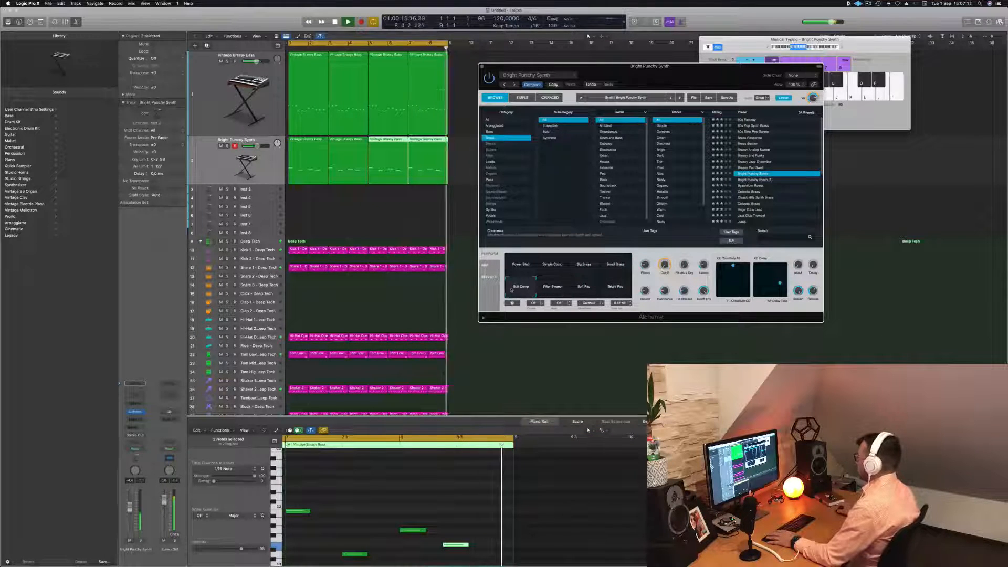
left_click(508, 255)
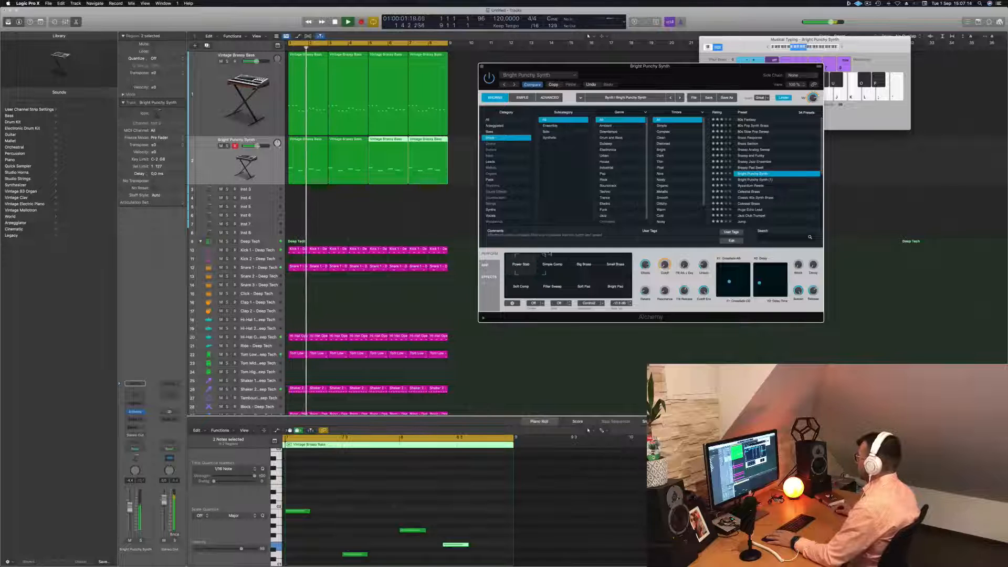
left_click(556, 258)
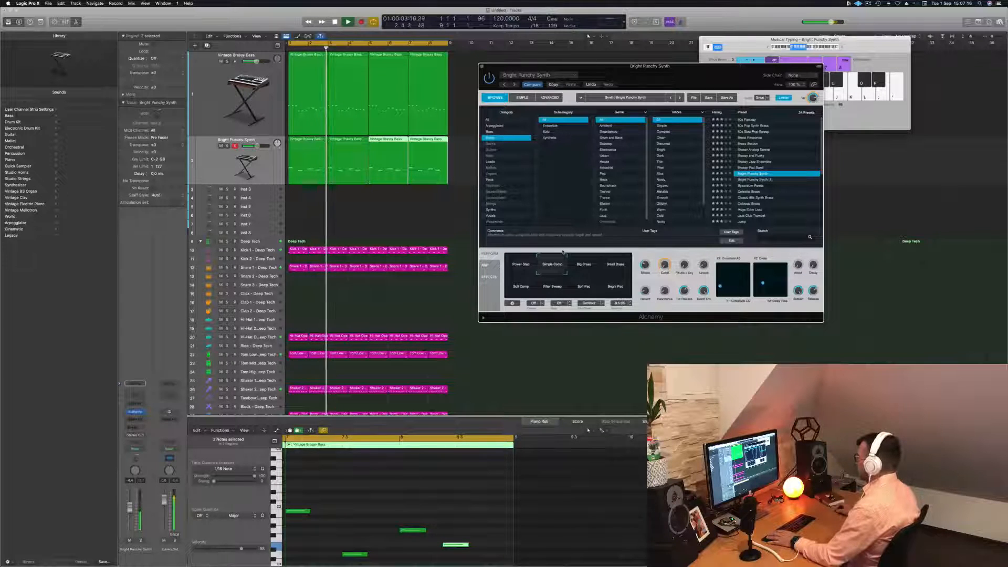
left_click(510, 257)
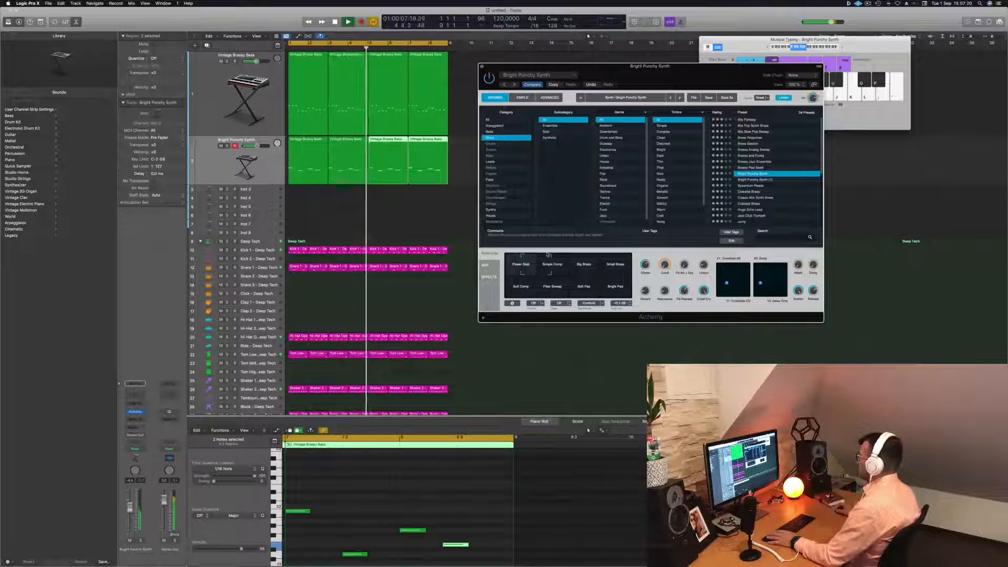
left_click(556, 257)
left_click(581, 256)
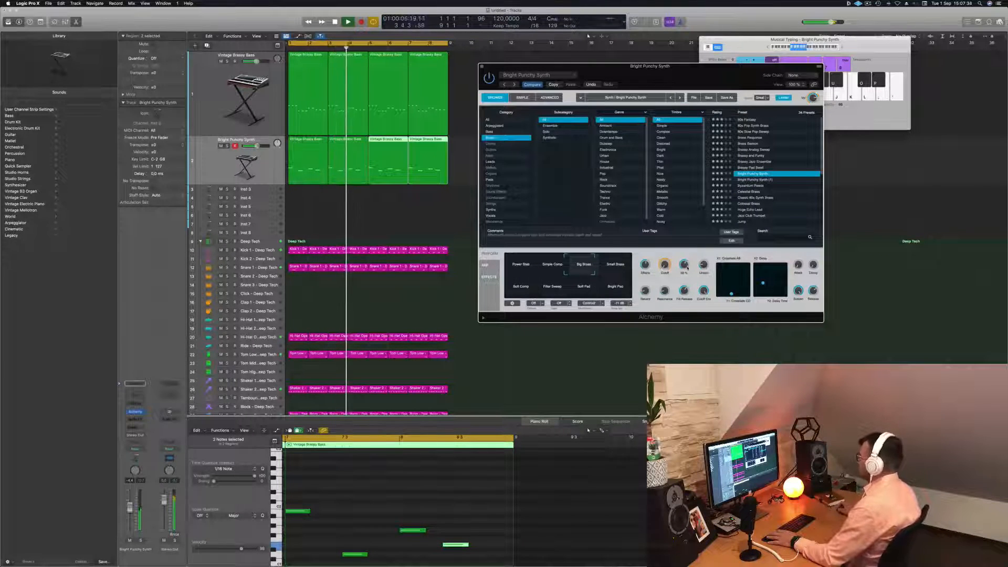
Step: Reposition the Alchemy window and replay the loop from the start with the Big Brass variation
left_click_drag(665, 90, 527, 191)
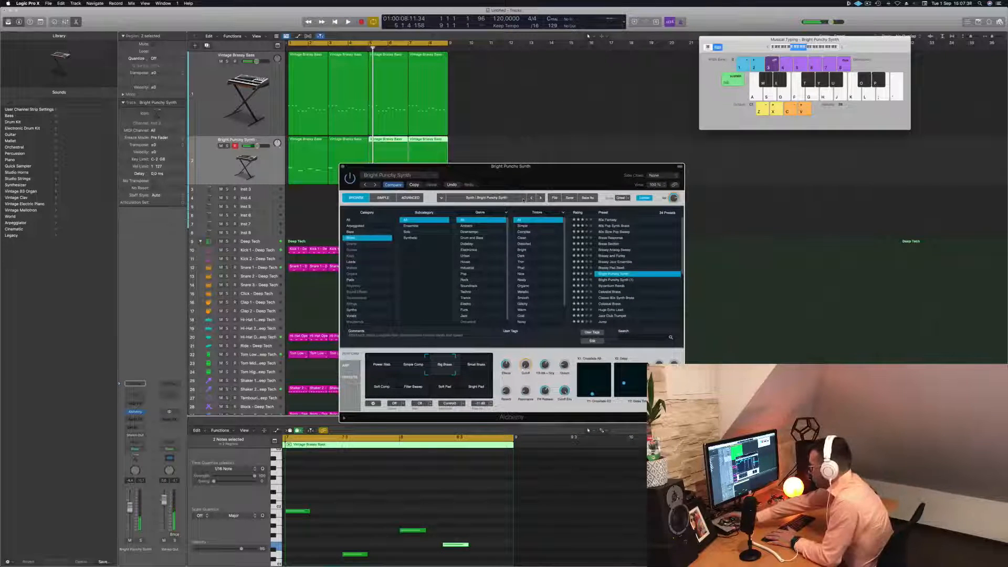
key("space")
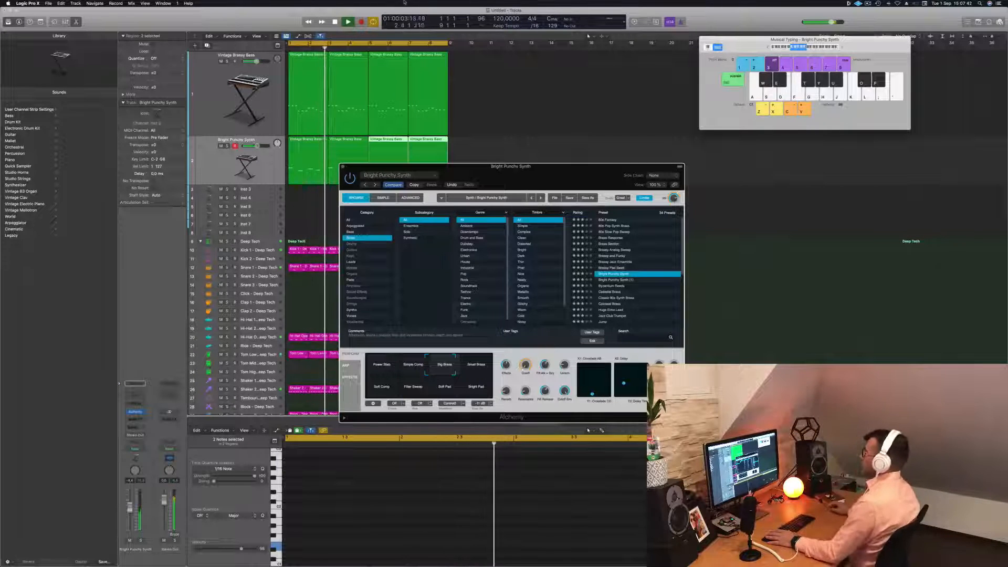
left_click_drag(546, 174, 540, 173)
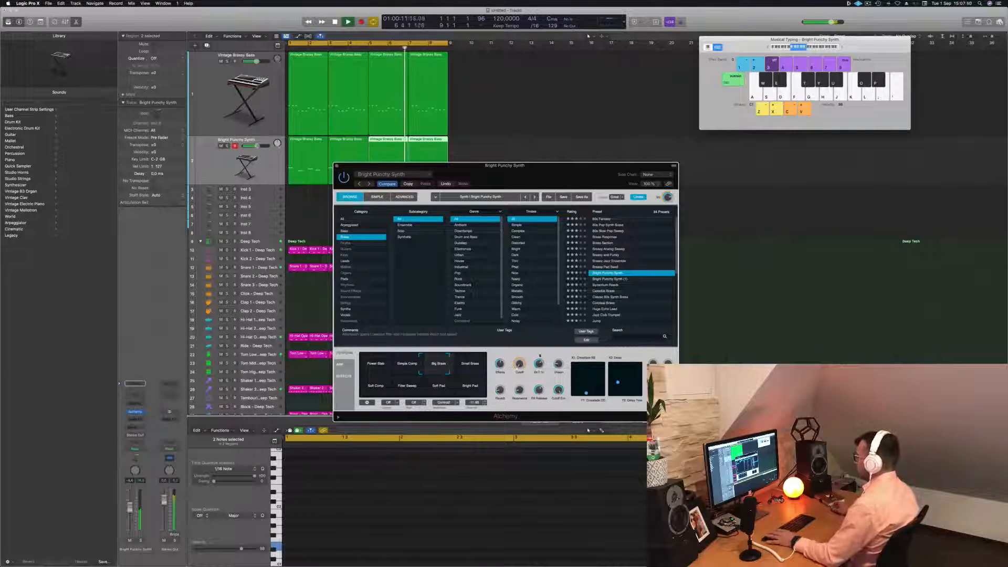
Step: Replay the loop from the start, close the Alchemy window, and stop playback after listening to the arrangement
key("Return")
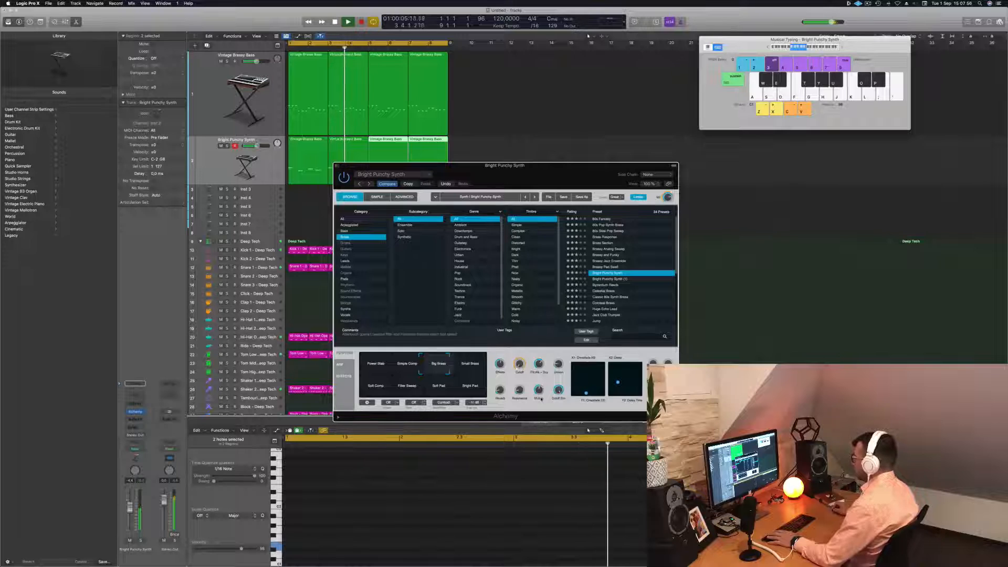
mouse_move(548, 182)
left_mouse_down()
mouse_move(603, 177)
mouse_move(563, 184)
mouse_move(547, 175)
mouse_move(595, 168)
mouse_move(564, 186)
left_mouse_up()
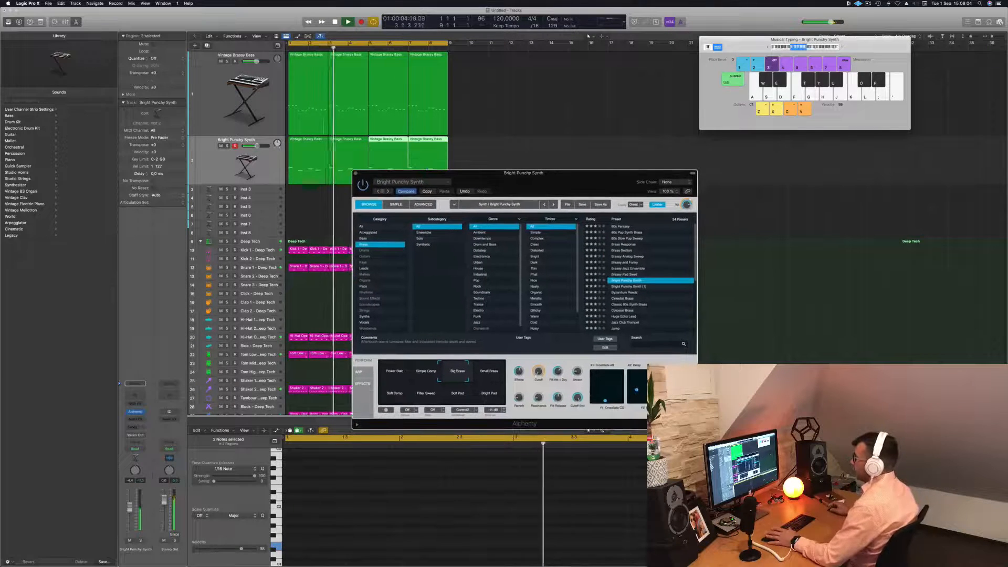
left_click(355, 172)
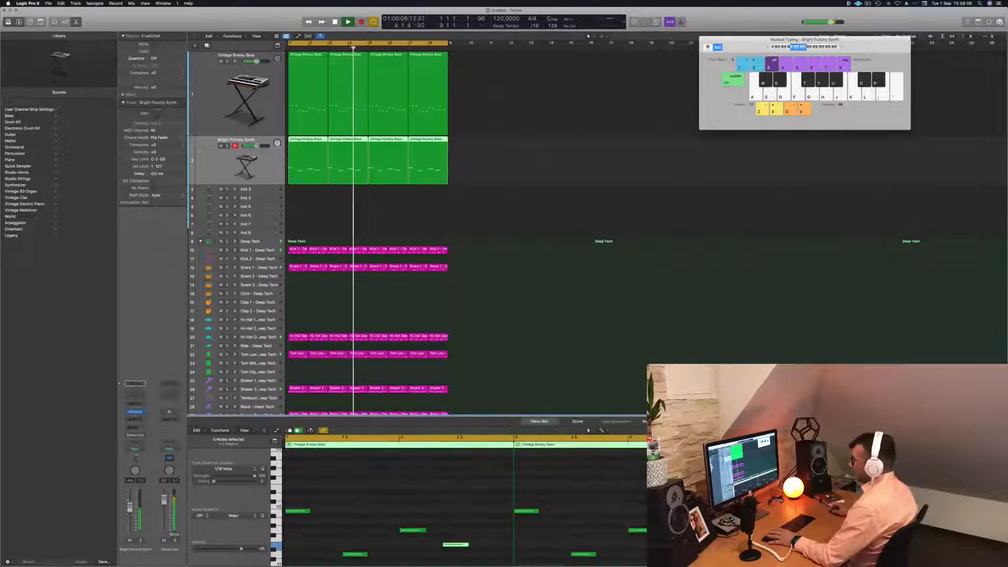
key("space")
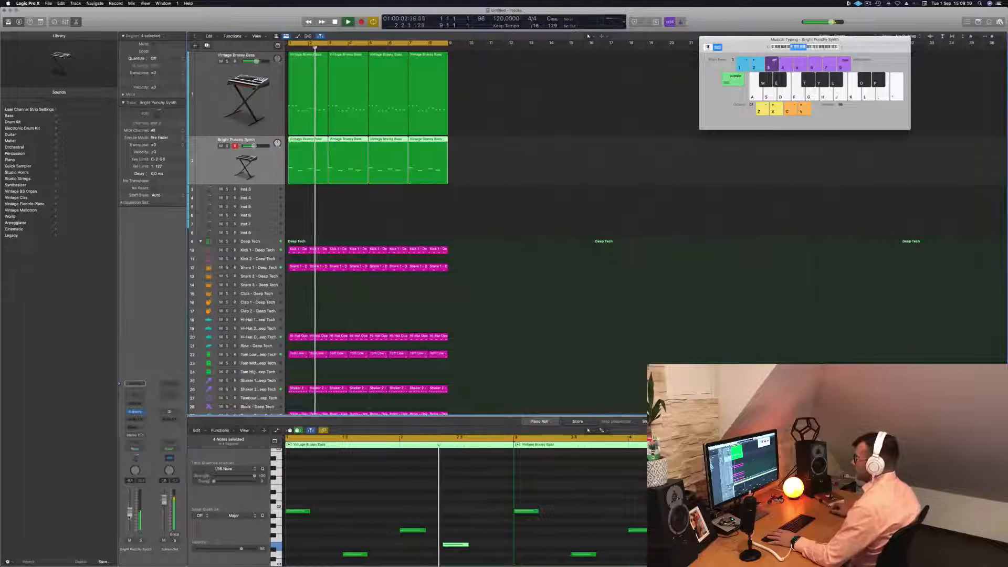
scroll(348, 278, "down", 3)
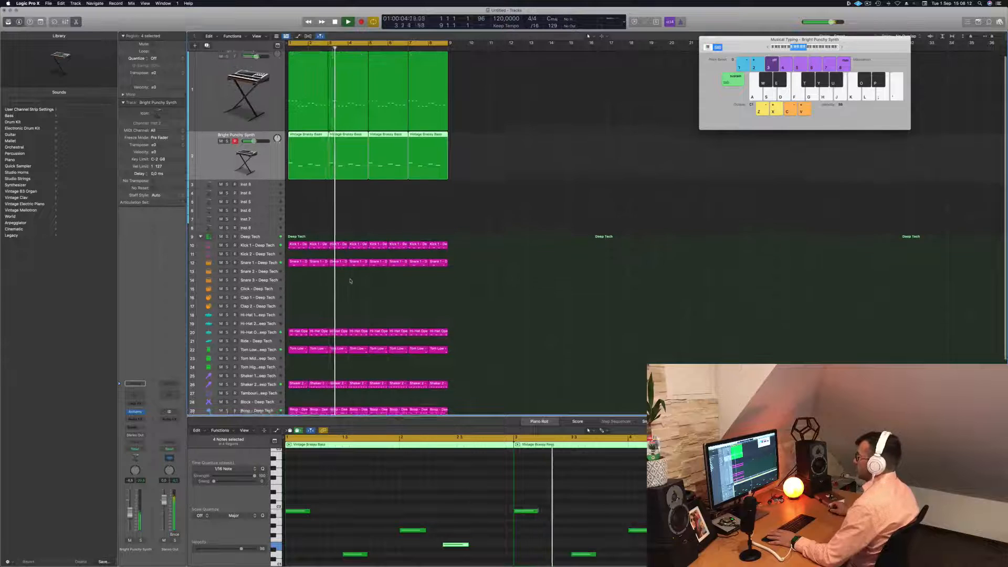
key("space")
Step: Copy the first Snare 1 region onto the Clap 1 track, and shift its two notes up to the clap's pitch and an eighth note later
left_click(297, 238)
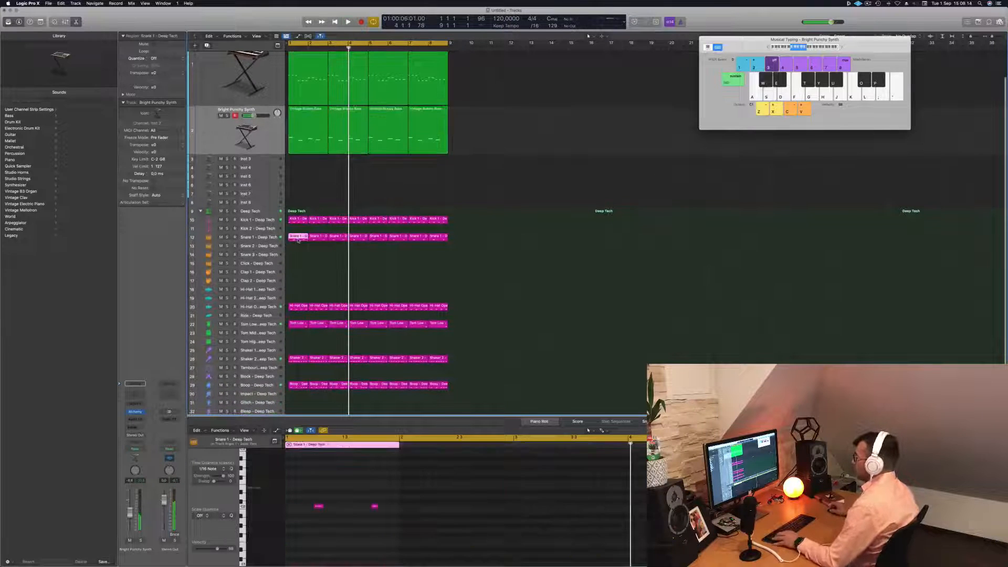
left_click_drag(297, 237, 297, 272)
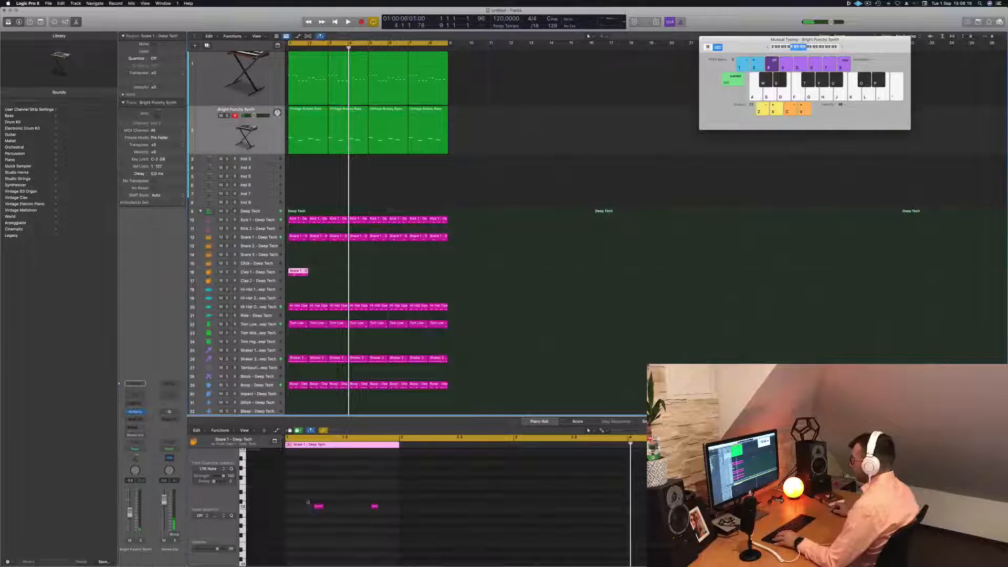
left_click_drag(309, 502, 392, 519)
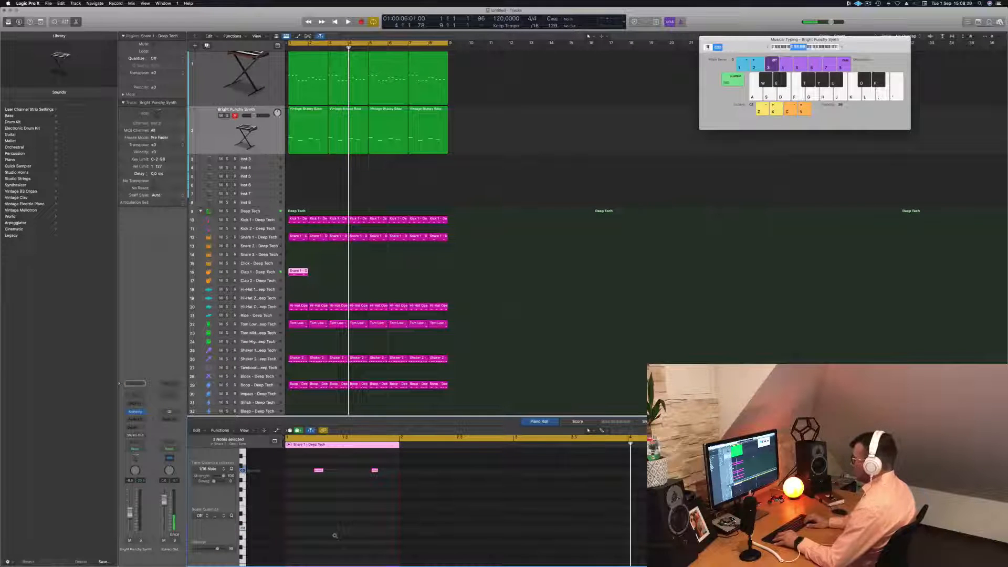
key("space")
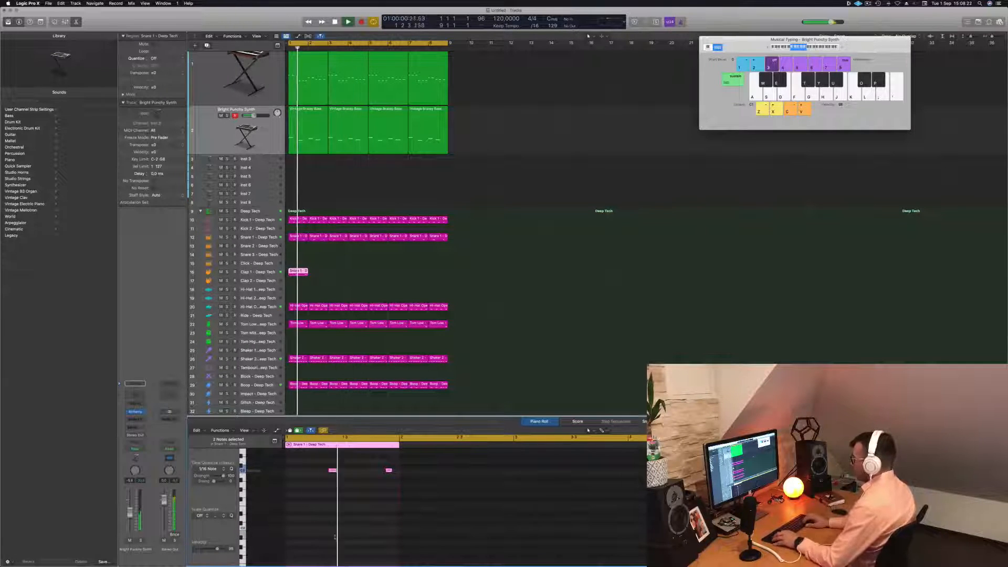
key("space")
key("space")
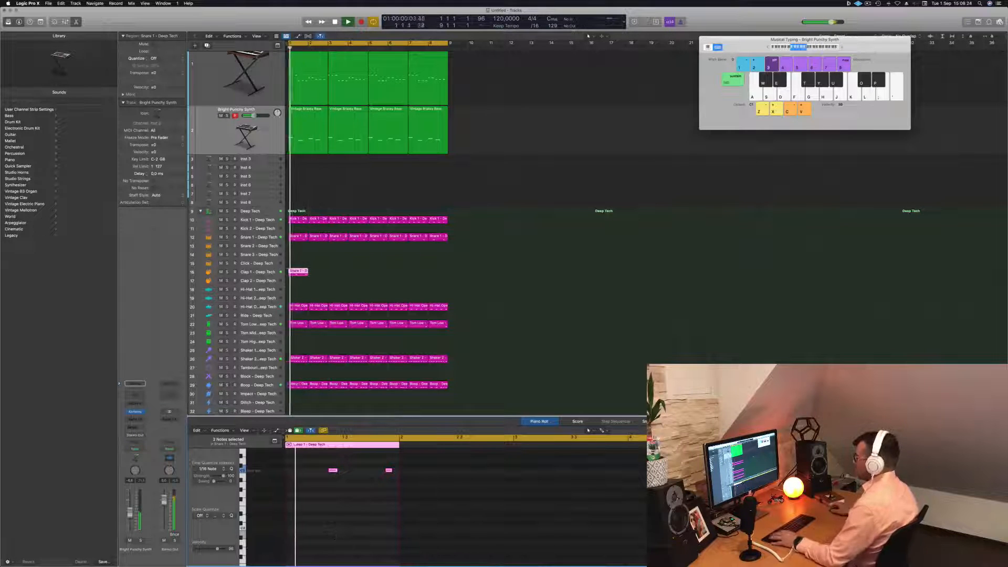
Step: Repeat the one-bar clap region along the Clap 1 track so it fills all eight bars
scroll(301, 280, "right", 1)
left_click_drag(296, 273, 316, 274)
left_click(297, 274, "shift")
left_click_drag(306, 273, 377, 275)
left_click(370, 272)
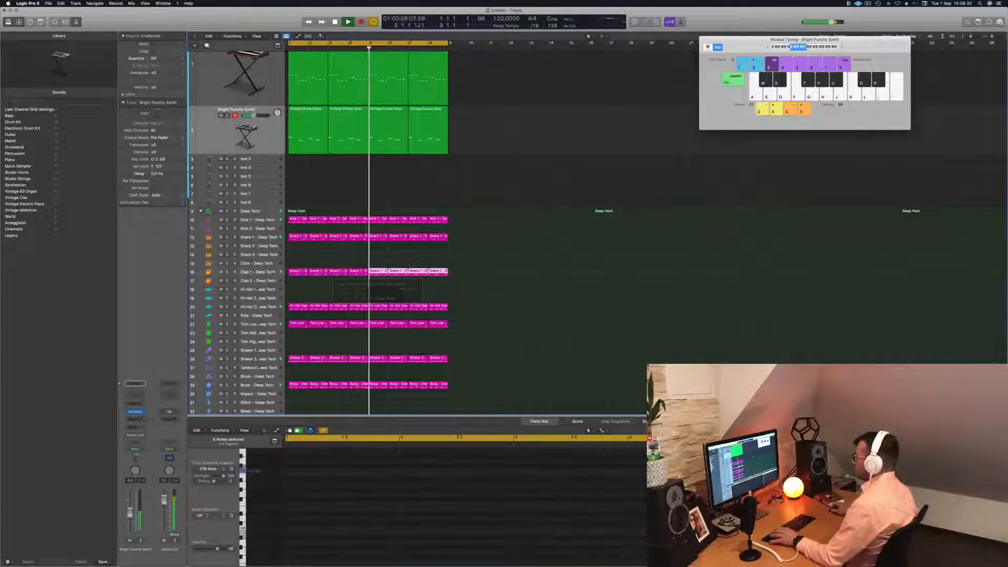
Step: Replay the loop from the start and change the clap track's sound to Clap 1 - Deep Bass House
key("Return")
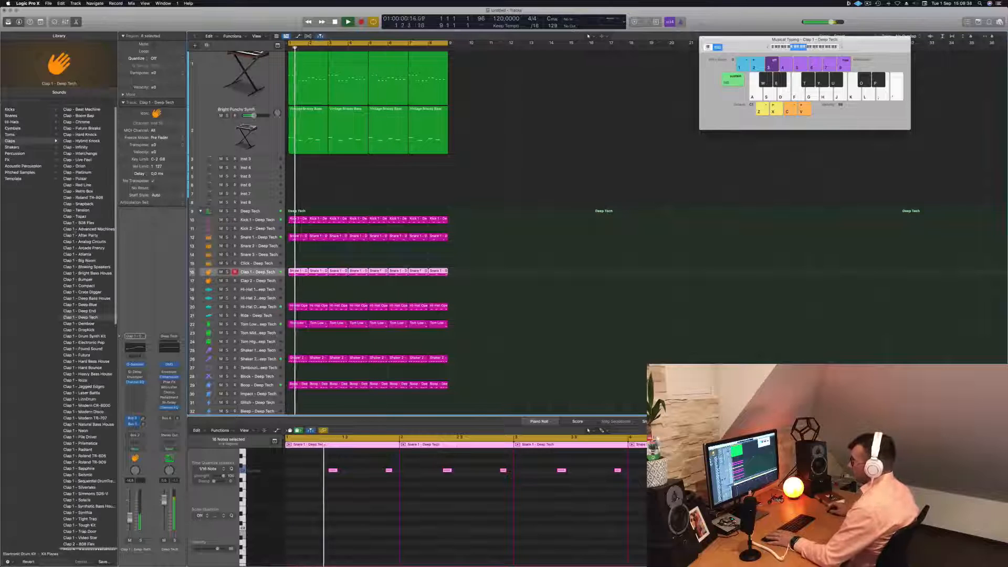
left_click(96, 286)
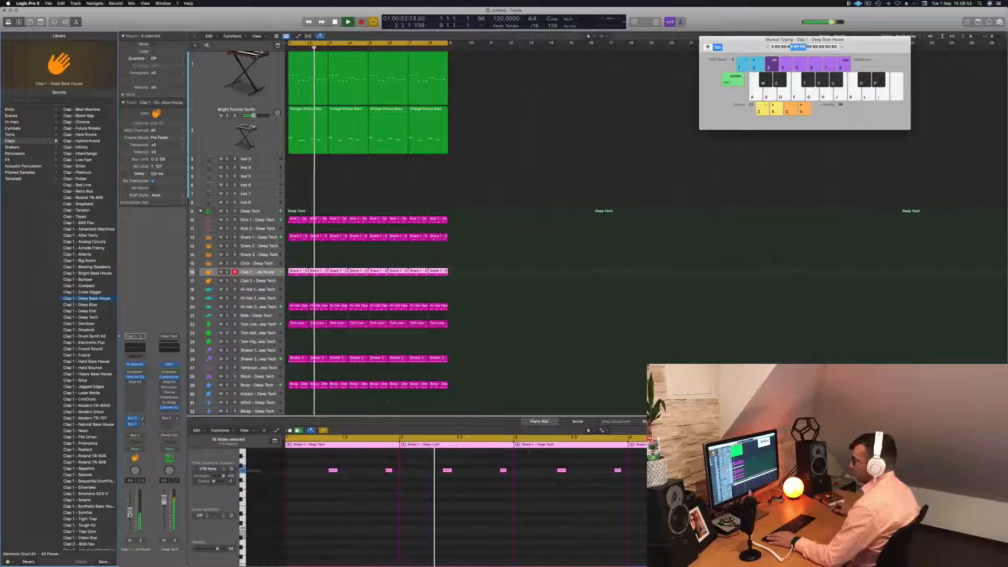
left_click(478, 171)
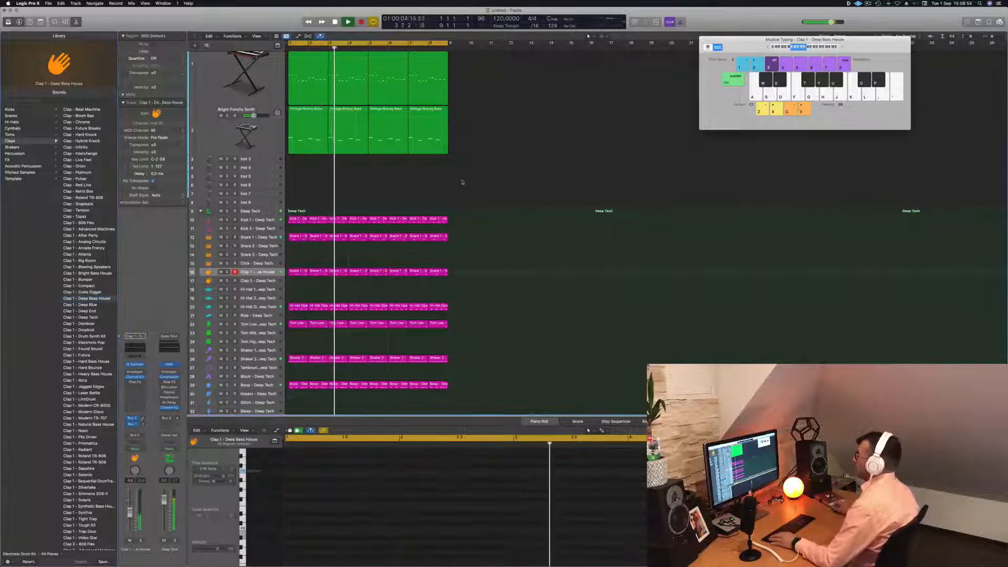
Step: Copy the first Tom Low region onto the Tom Mid track at bar 1
scroll(524, 237, "down", 2)
scroll(524, 237, "down", 3)
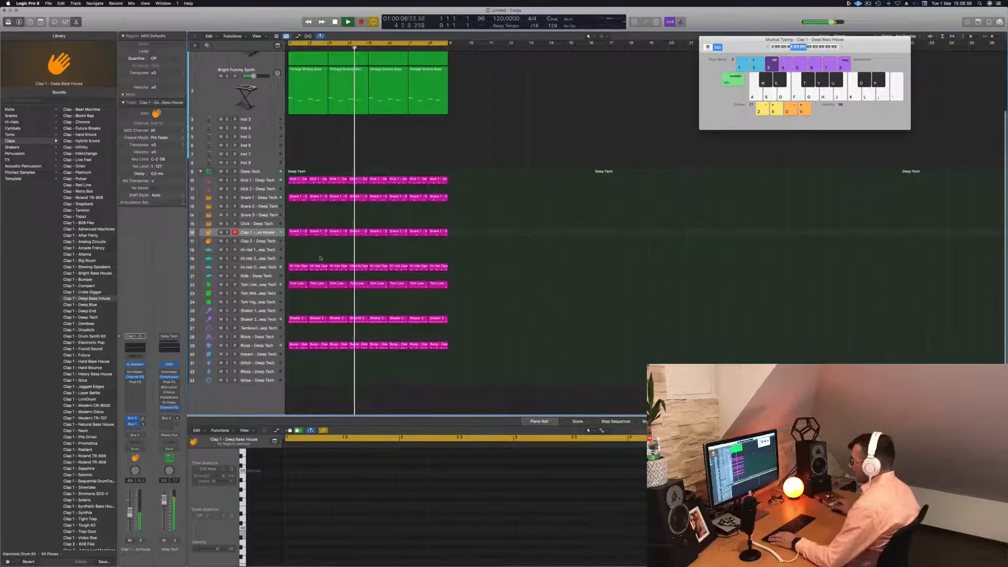
left_click_drag(299, 288, 298, 293)
Step: Move the copied tom note up to the Tom Mid pitch and earlier in the bar, and add two copies after it
left_click_drag(353, 480, 428, 532)
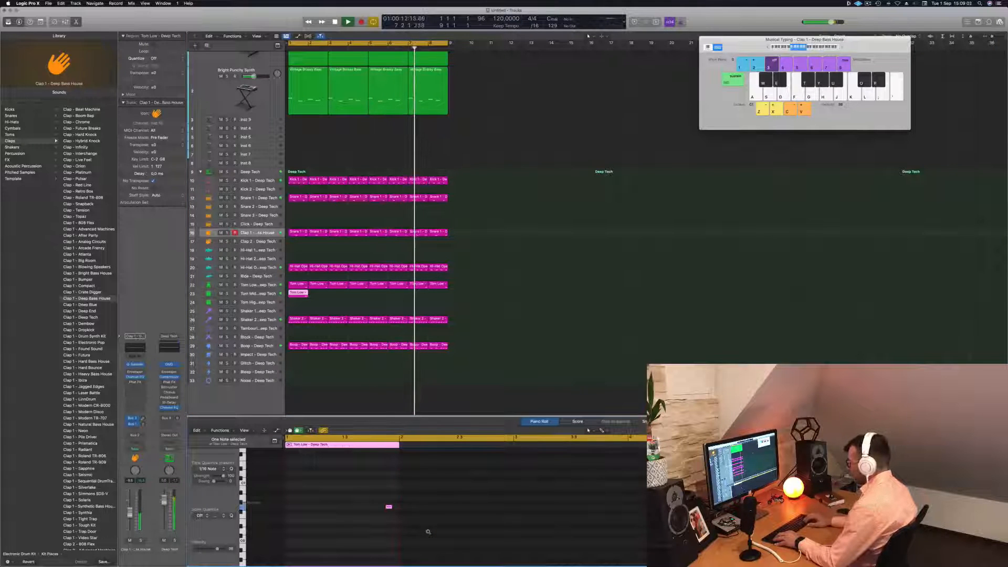
key("alt+Up")
key("alt+Left")
key("alt+Left")
key("alt+Left")
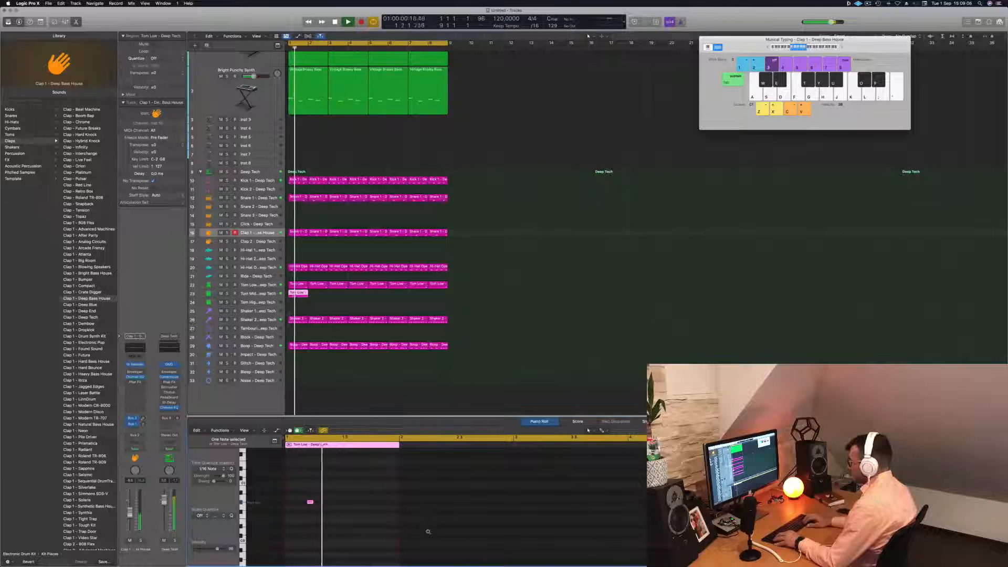
left_click_drag(329, 486, 353, 504)
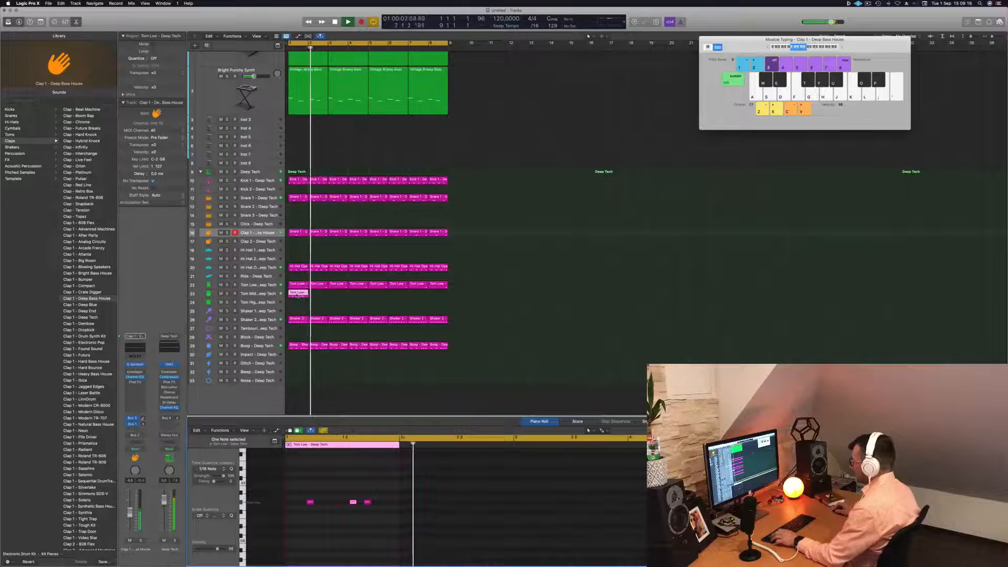
Step: Repeat the one-bar region on the Tom Mid track to fill all eight bars, and select all of its notes
left_click_drag(299, 296, 331, 296)
left_click_drag(333, 297, 381, 298)
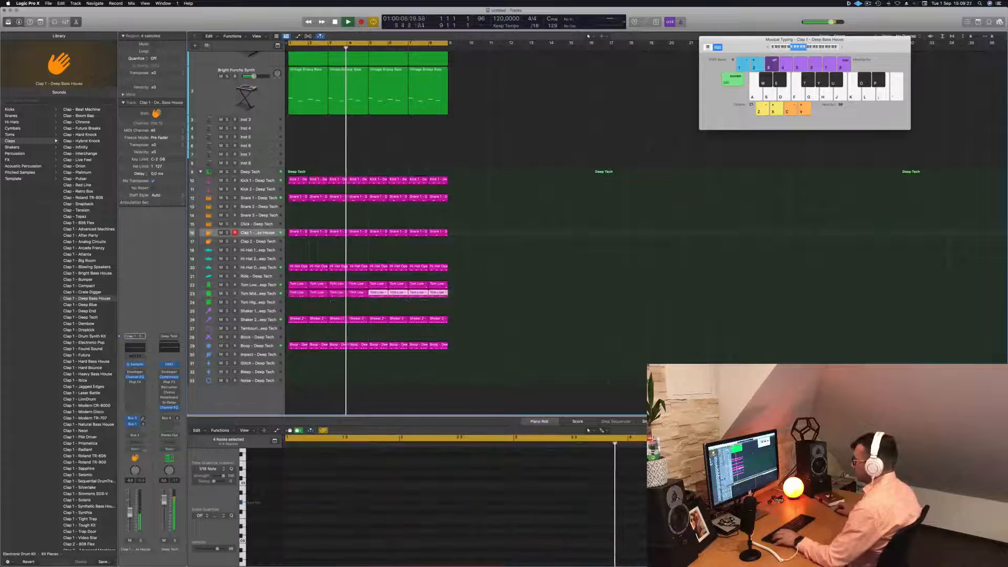
left_click_drag(487, 294, 292, 304)
left_click_drag(271, 538, 317, 535)
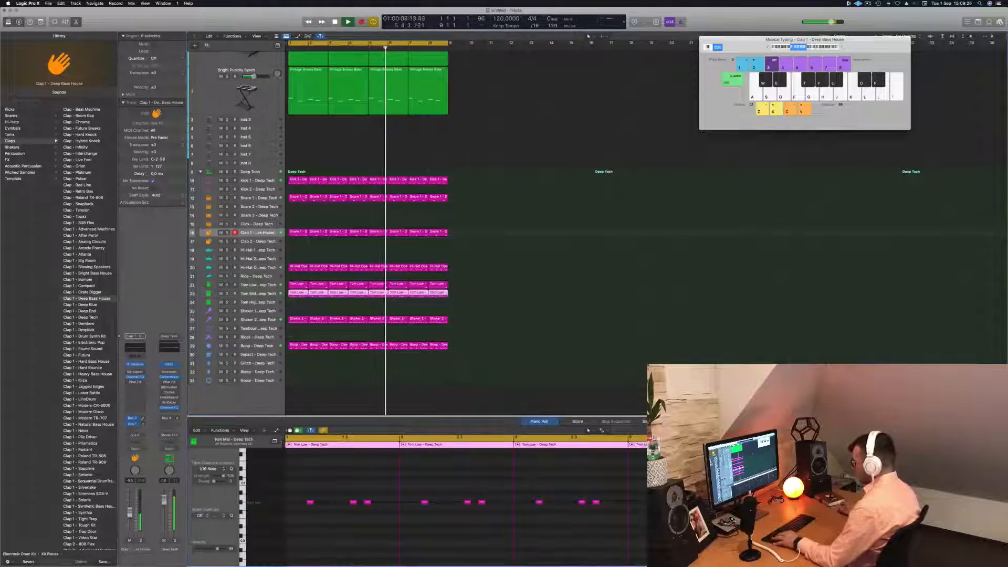
key("super+a")
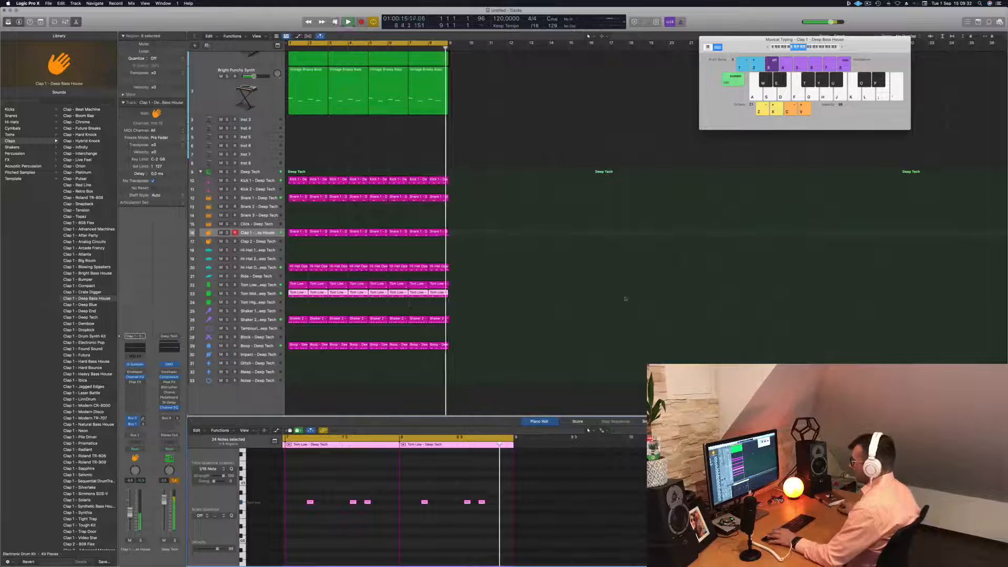
Step: Audition Tom Low sounds on the Tom Mid track while the loop plays, including Pile Driver and Synthetic Bass House
left_click(209, 294)
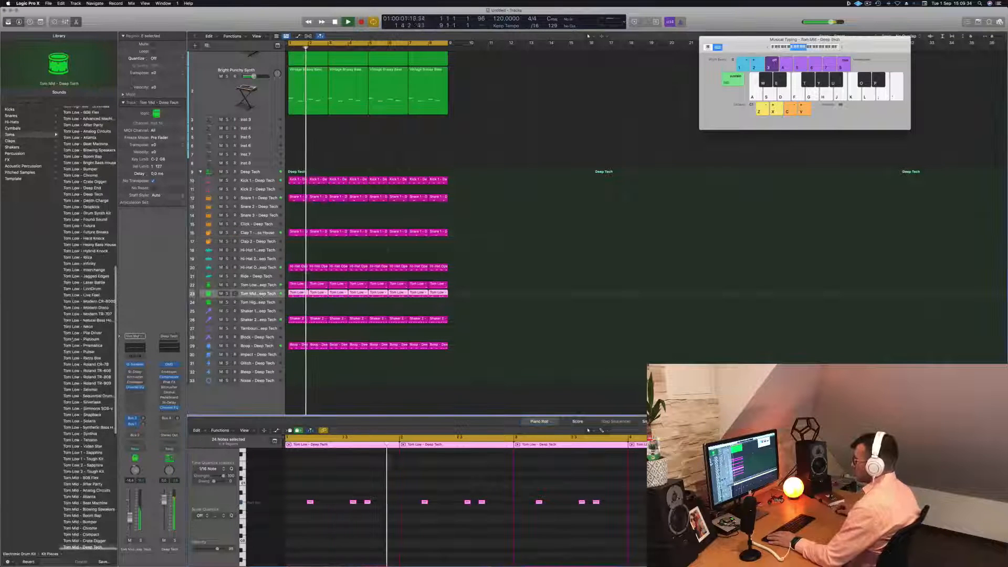
left_click(74, 333)
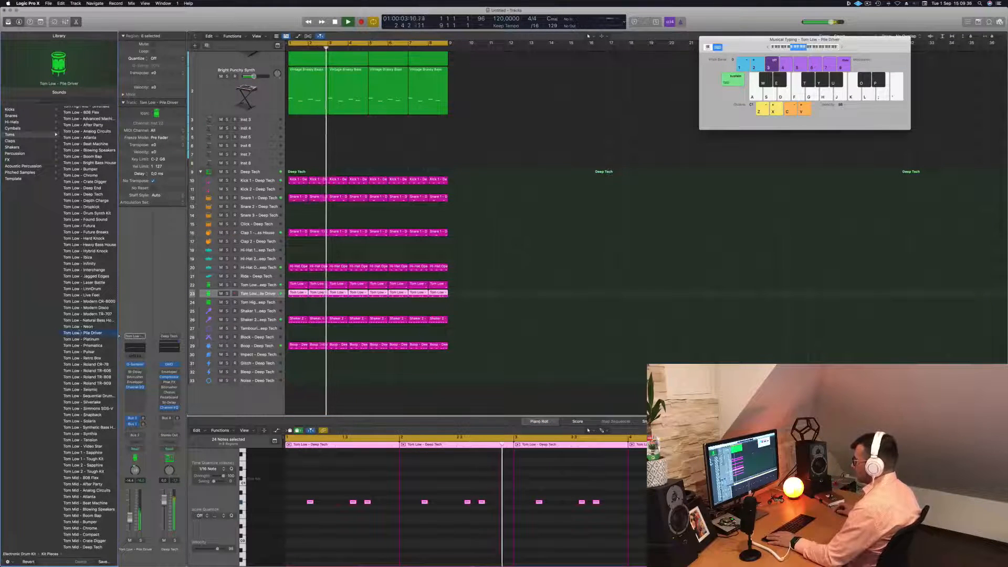
key("Down")
key("Down")
key("Down")
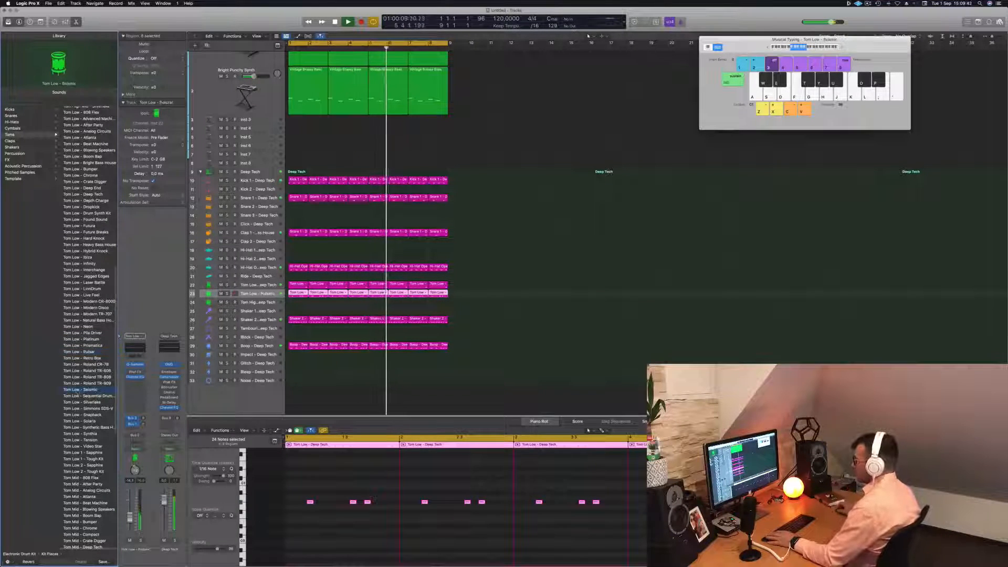
left_click(79, 427)
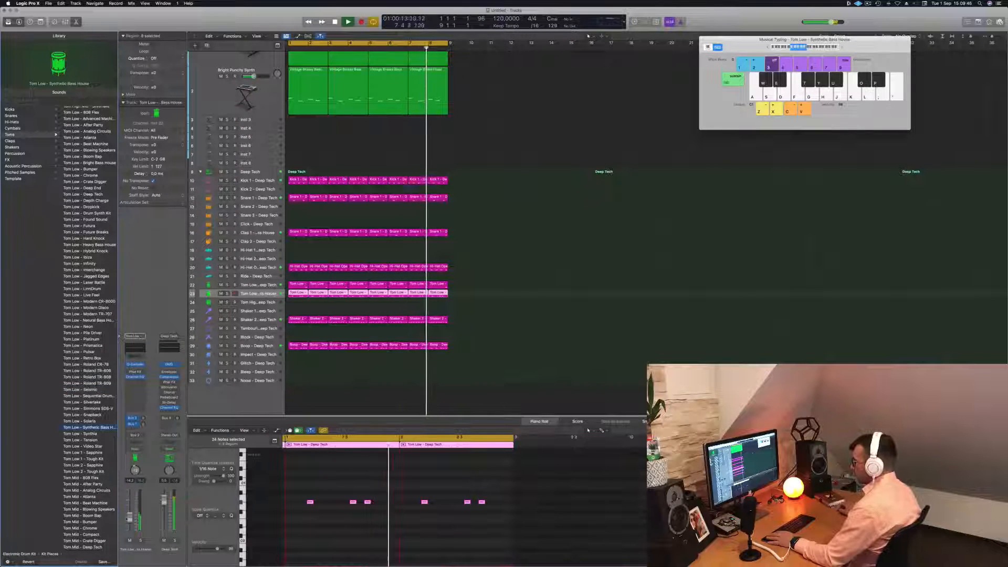
Step: Browse the other tom sounds and load Tom Mid - Infinity on the Tom Mid track
scroll(77, 266, "up", 5)
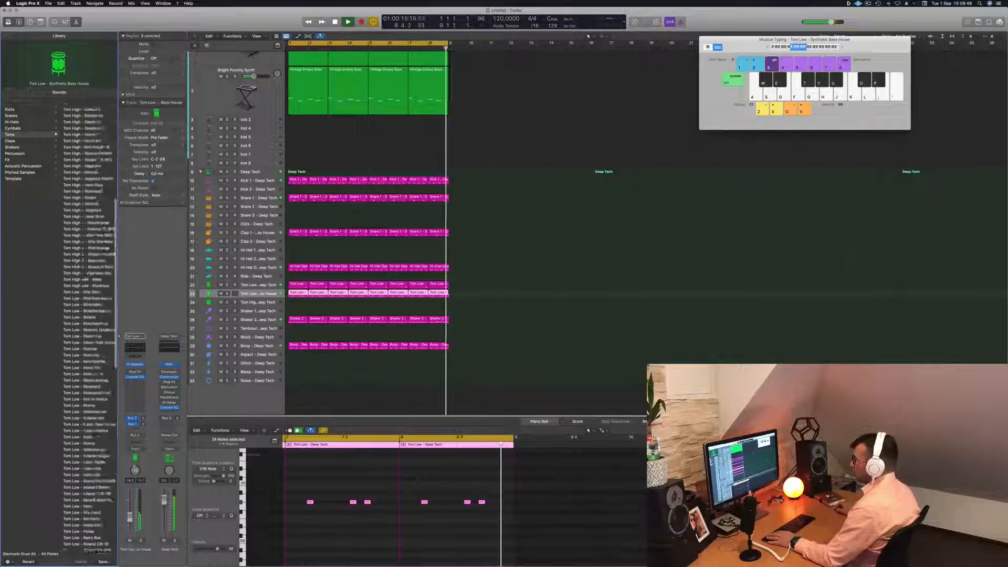
scroll(78, 267, "up", 5)
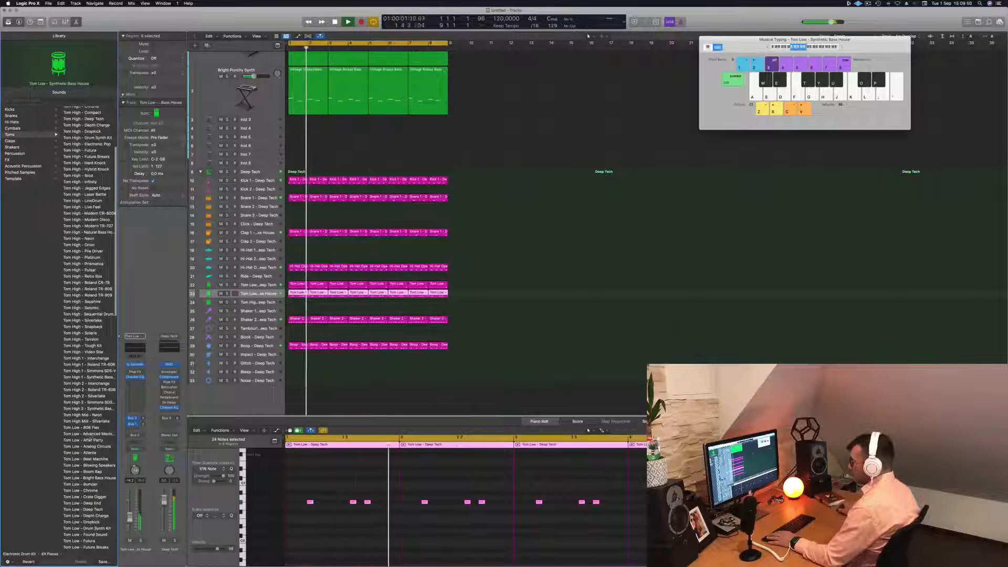
scroll(86, 440, "down", 15)
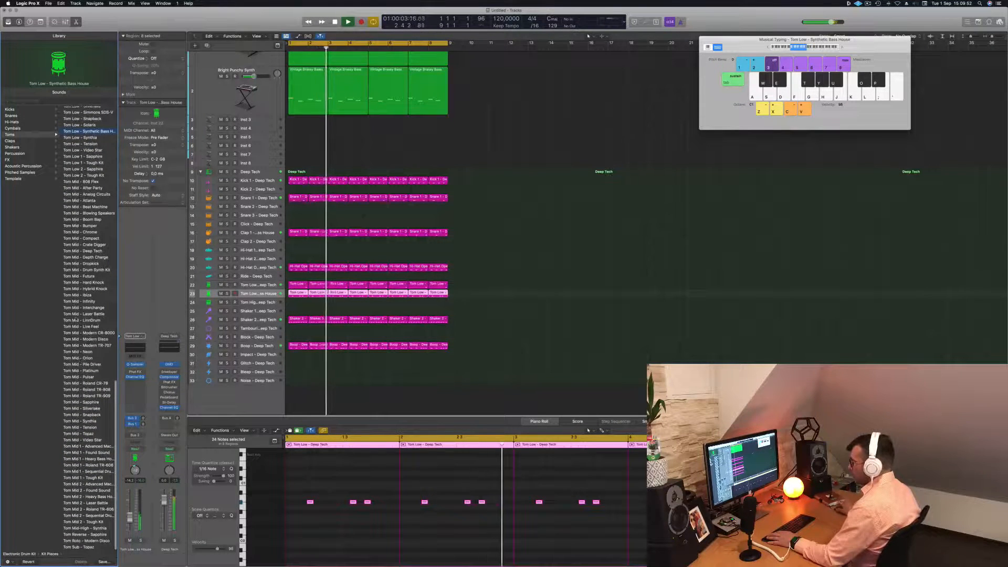
left_click(79, 295)
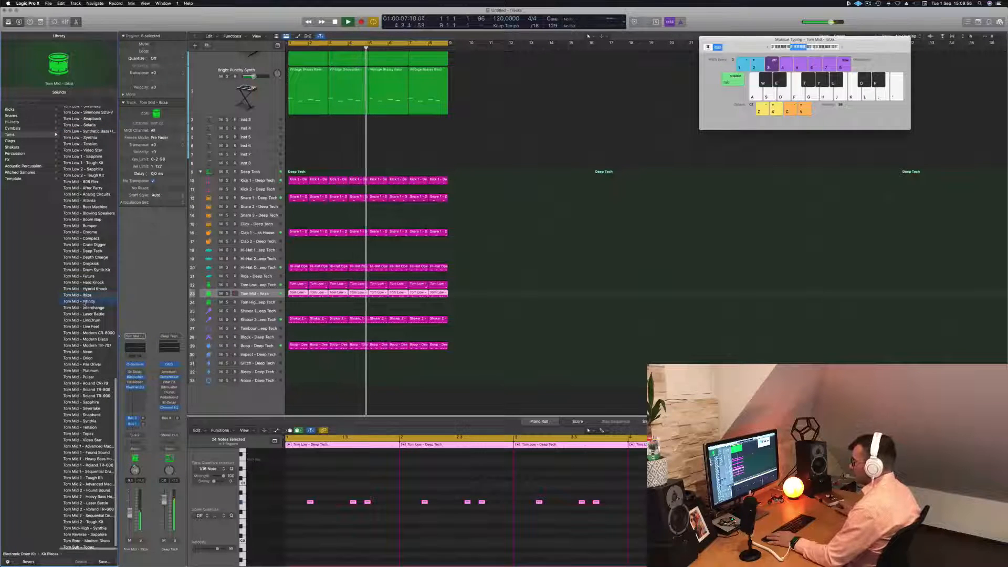
left_click(85, 302)
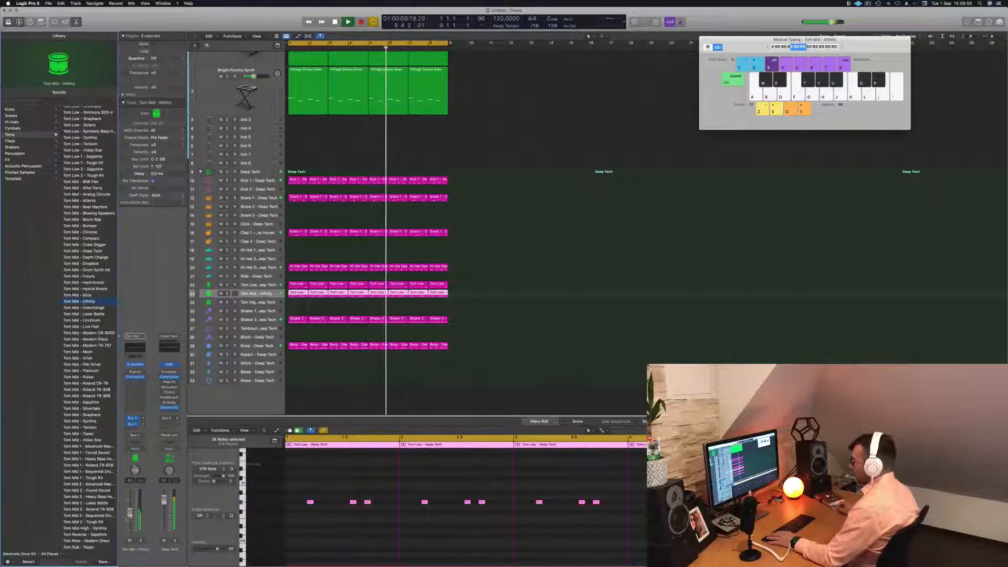
Step: Shorten the Tom Mid - Infinity sample in Quick Sampler to end at 0.272 s and add a fade-out of about 0.19 s
left_click(135, 364)
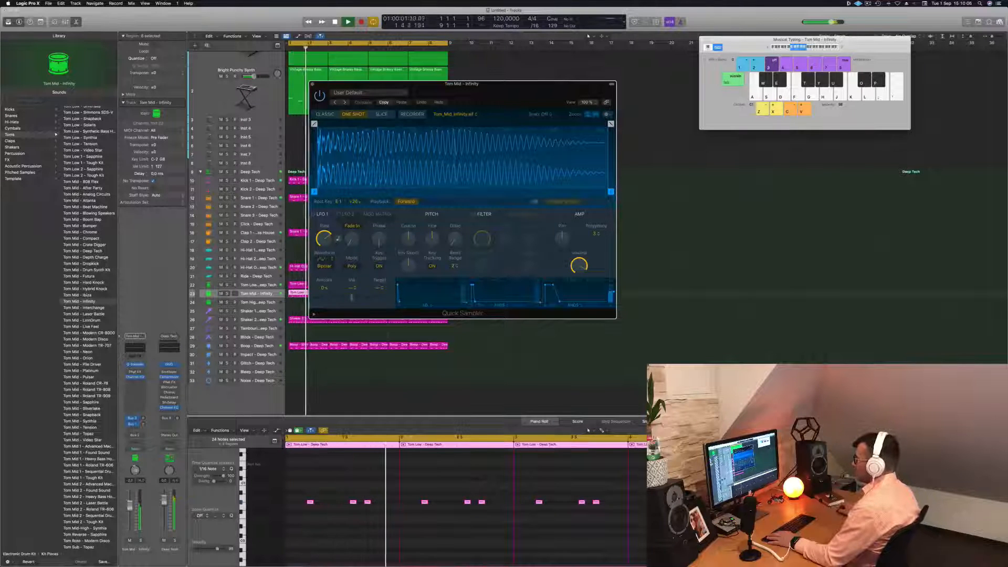
left_click(79, 302)
left_click_drag(611, 191, 446, 192)
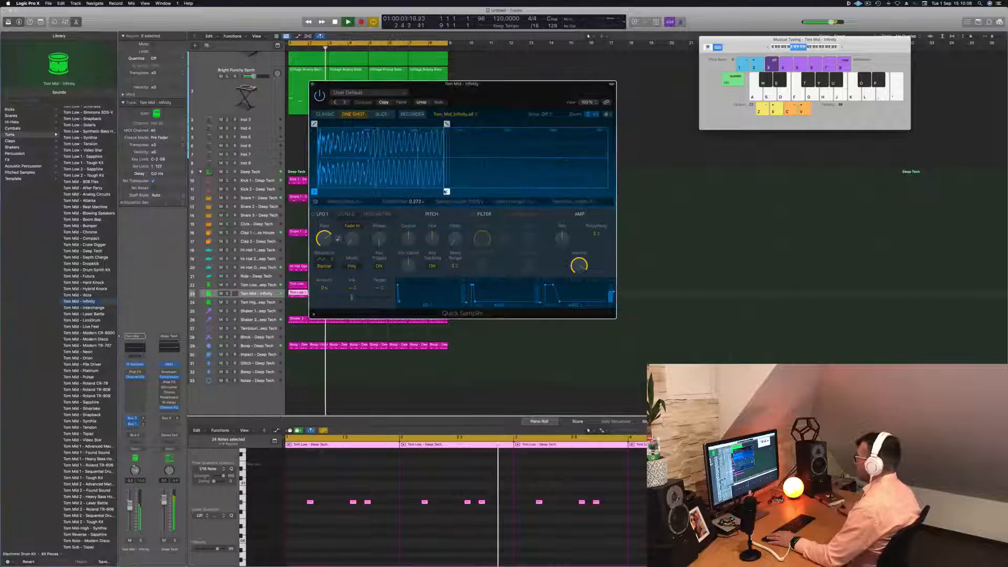
left_click_drag(596, 124, 398, 124)
Step: Lower the Tom Mid - Infinity track's volume slightly and reposition the Quick Sampler window while the loop plays
left_click_drag(480, 85, 499, 72)
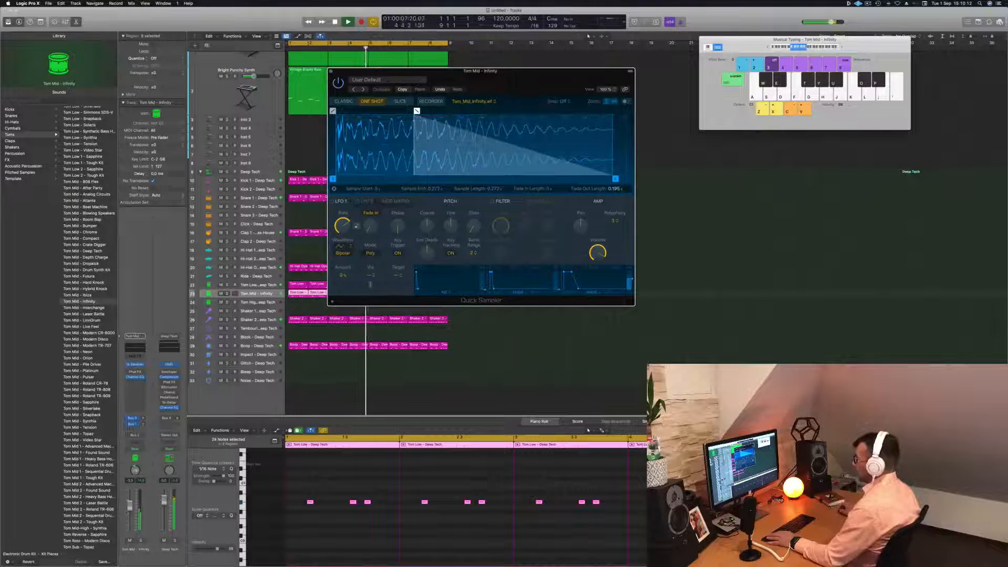
left_click(130, 507)
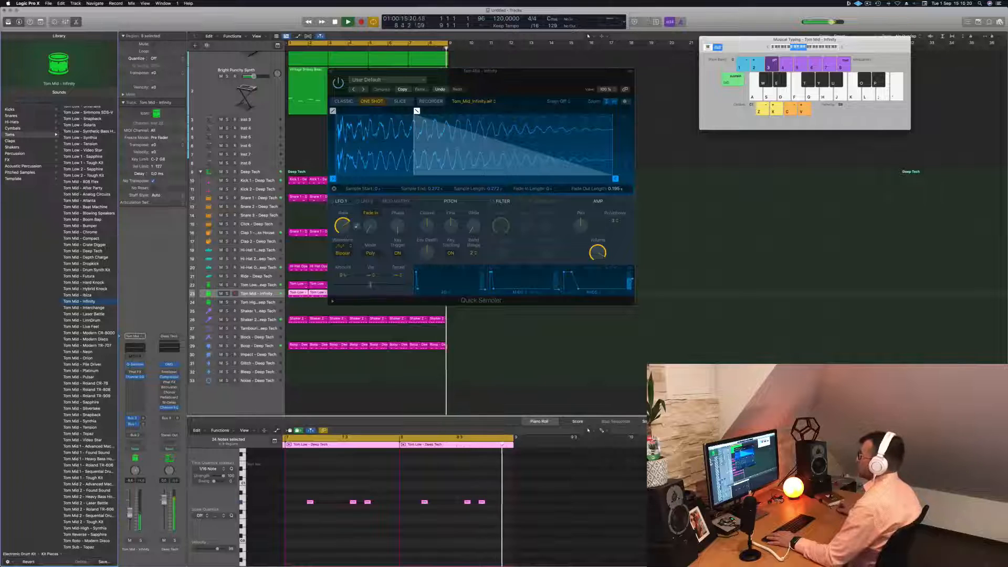
left_click_drag(332, 73, 318, 75)
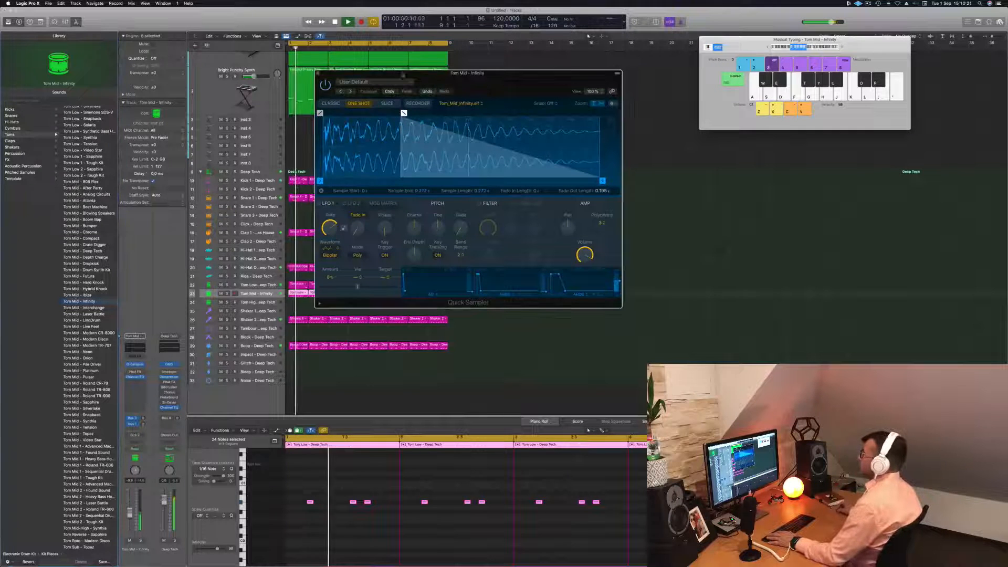
Step: Close the Tom Mid - Infinity sampler and audition the loop with Bright Punchy Synth muted, restoring the track at the end
left_click(319, 74)
left_click(484, 129)
scroll(222, 108, "up", 3)
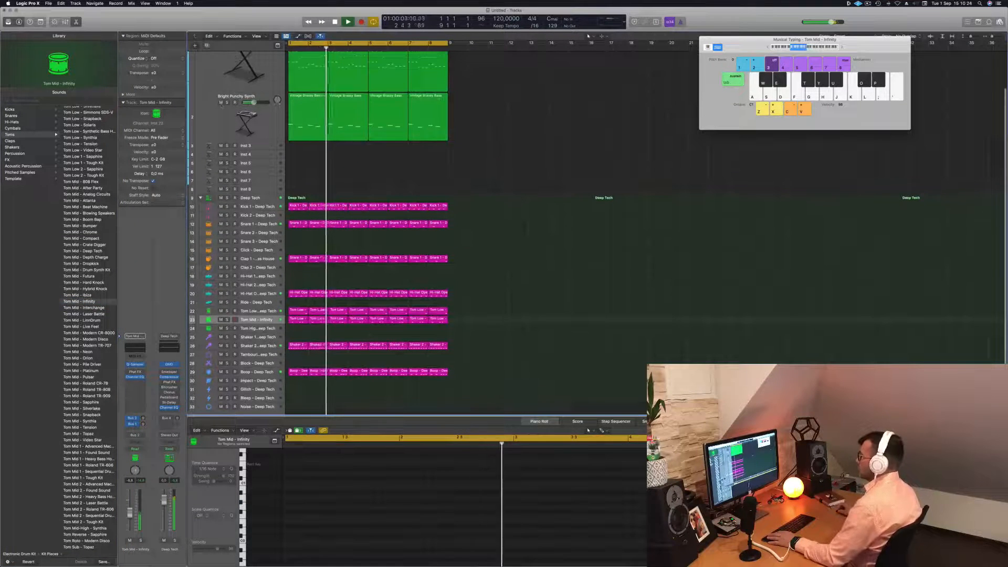
left_click(221, 103)
left_click(225, 116)
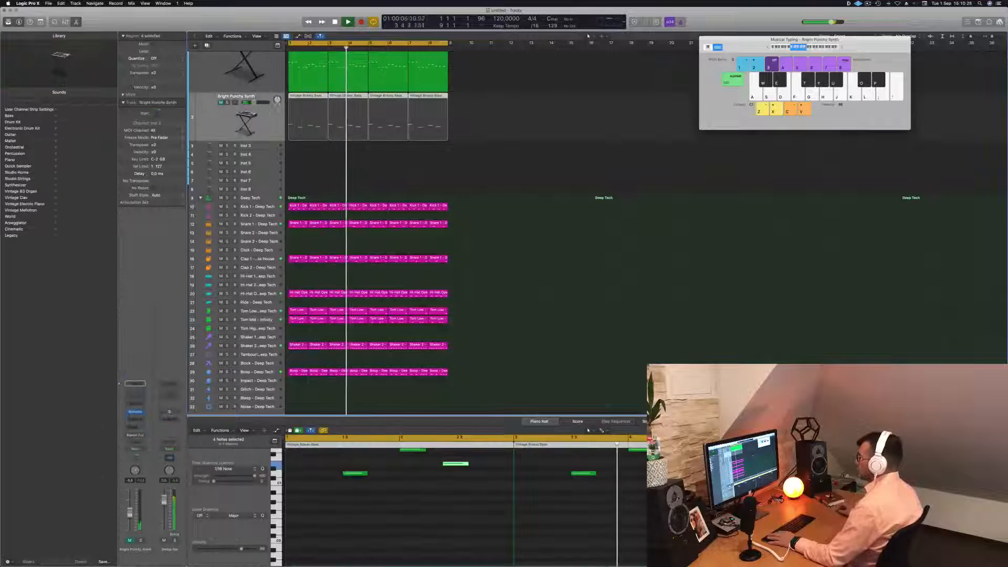
scroll(475, 297, "up", 4)
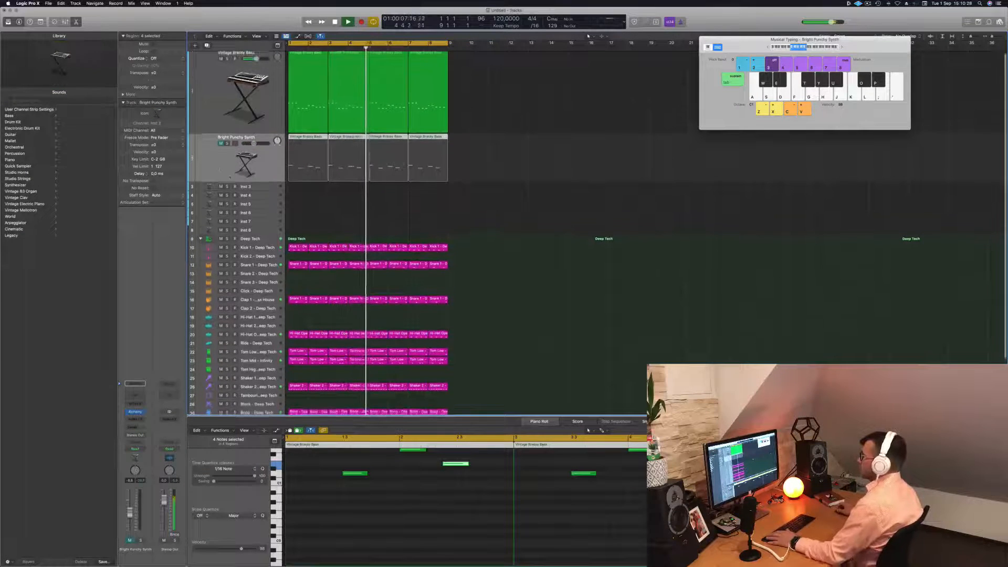
left_click(221, 144)
Step: Audition the loop with the Vintage Brassy Bass track muted and restore the track at the end
left_click(207, 118)
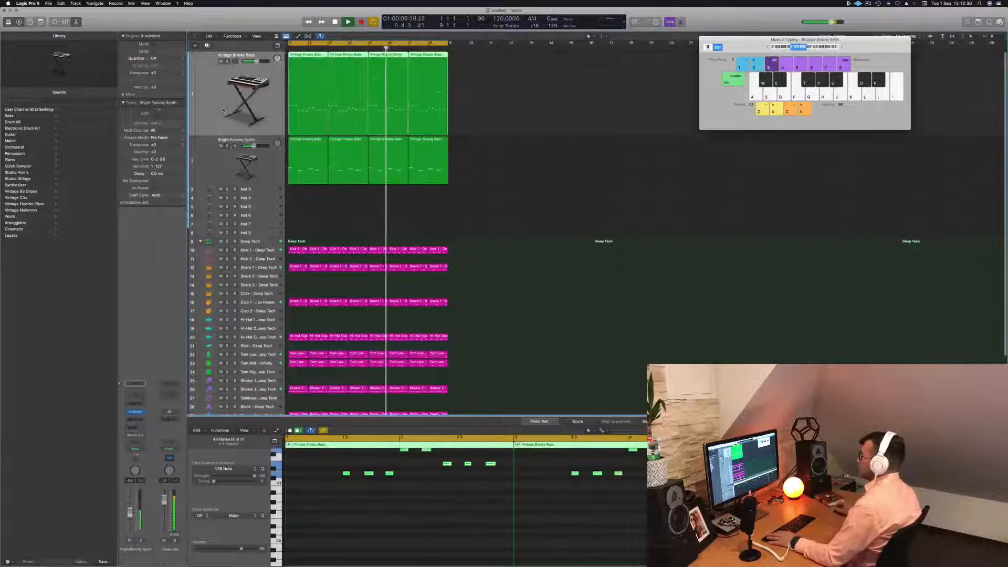
key("m")
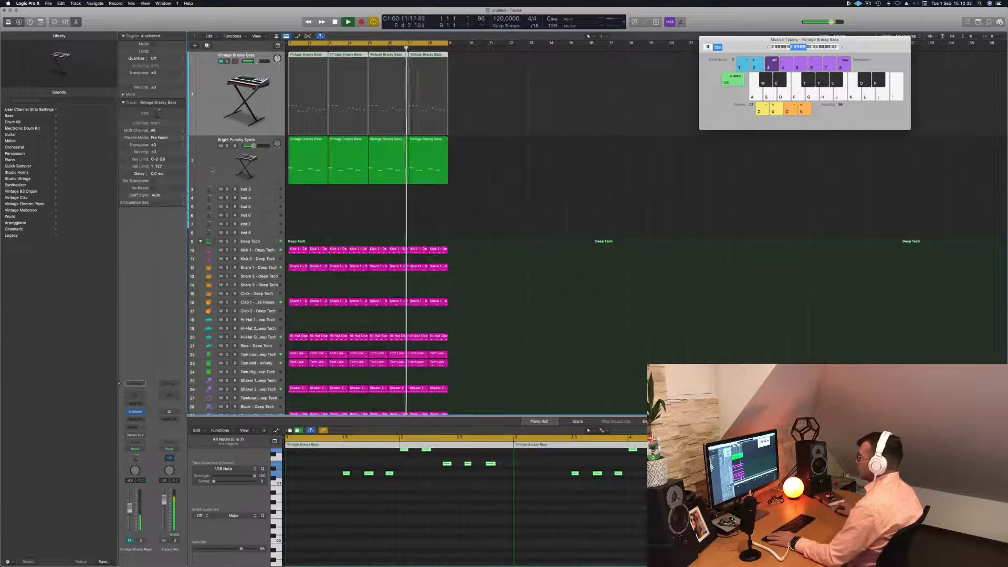
left_click(215, 164)
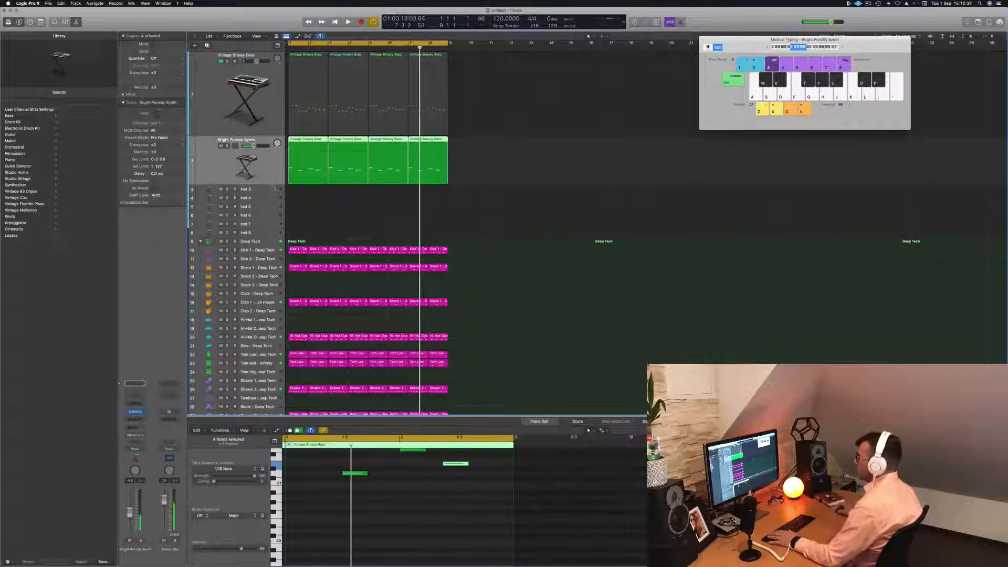
key("space")
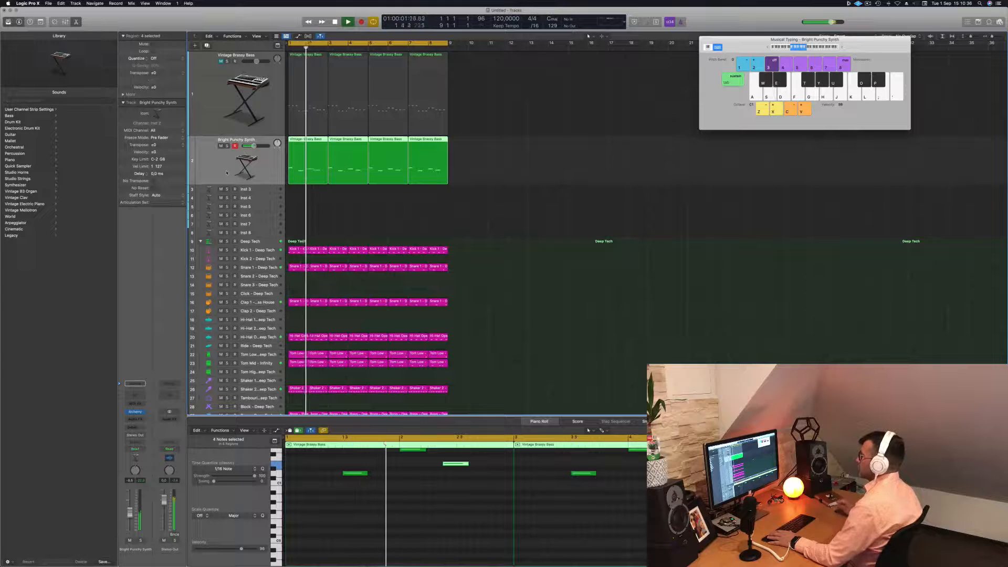
left_click(221, 62)
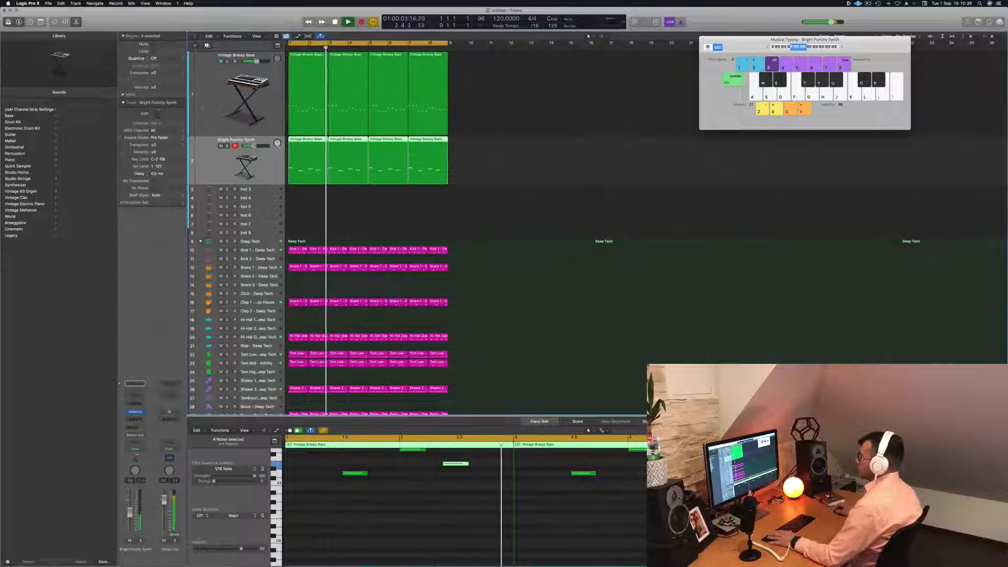
Step: Group Vintage Brassy Bass and Bright Punchy Synth in a summing track stack and place the synth track above the bass
left_click(202, 109)
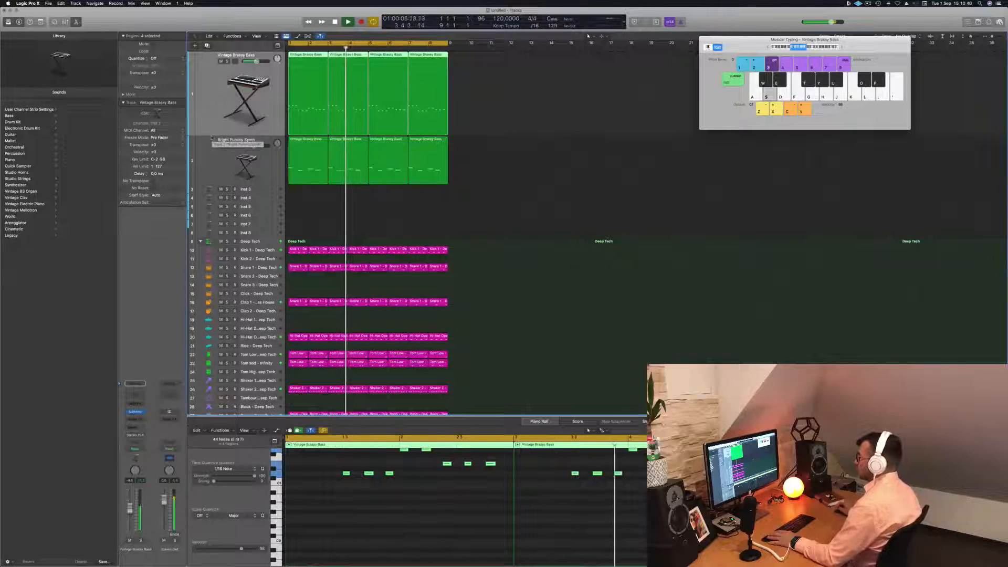
left_click(215, 95)
left_click(593, 103)
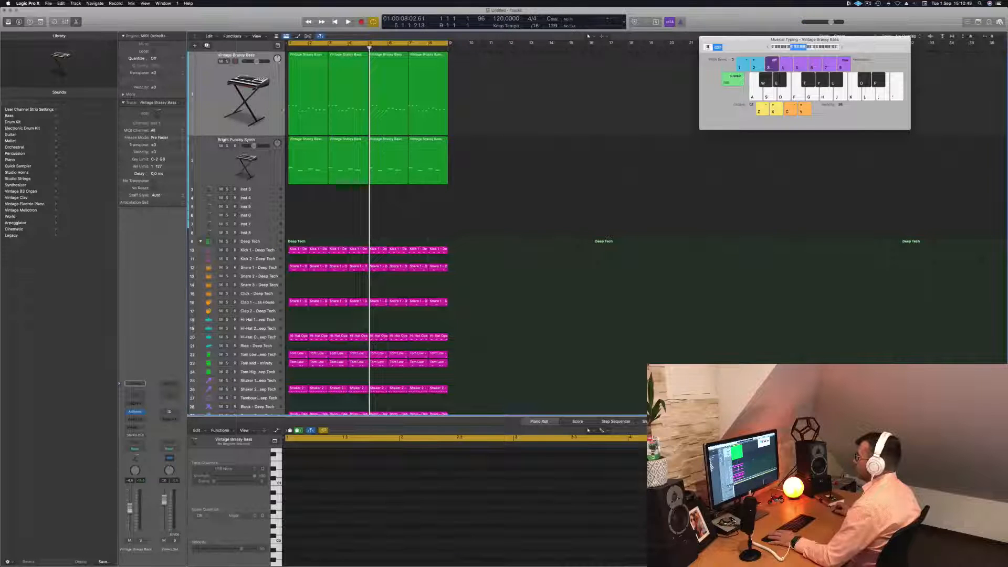
right_click(283, 110)
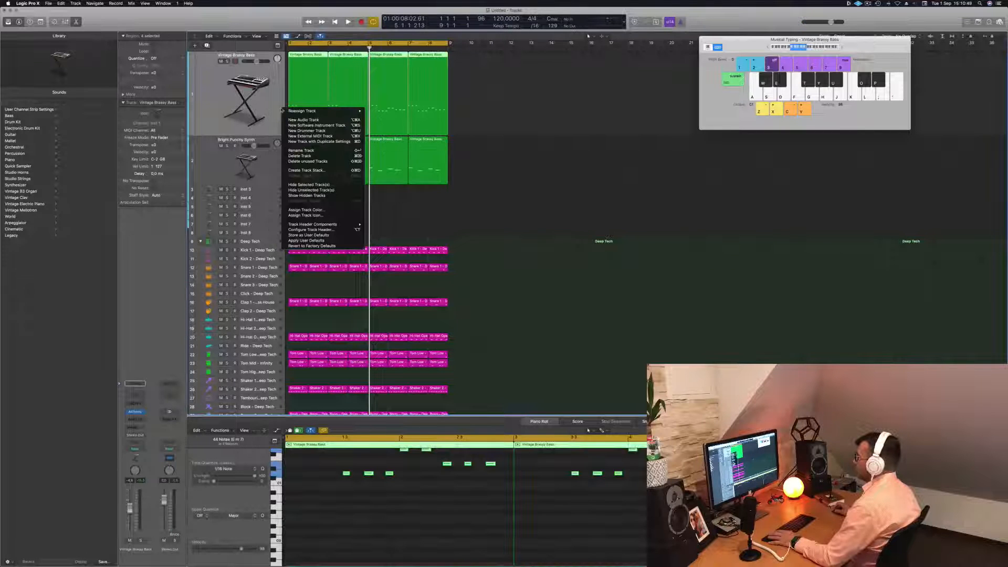
left_click(341, 171)
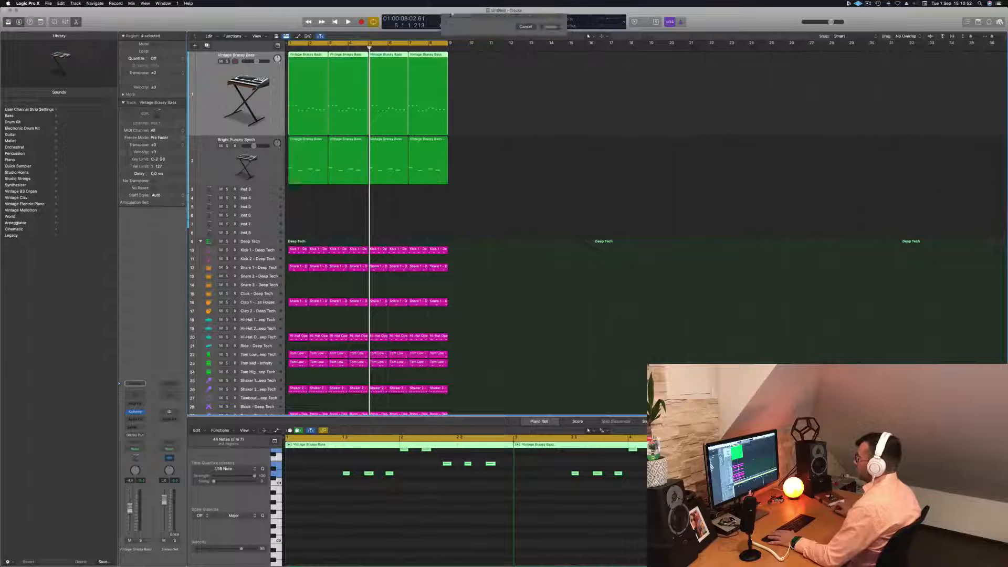
left_click(546, 59)
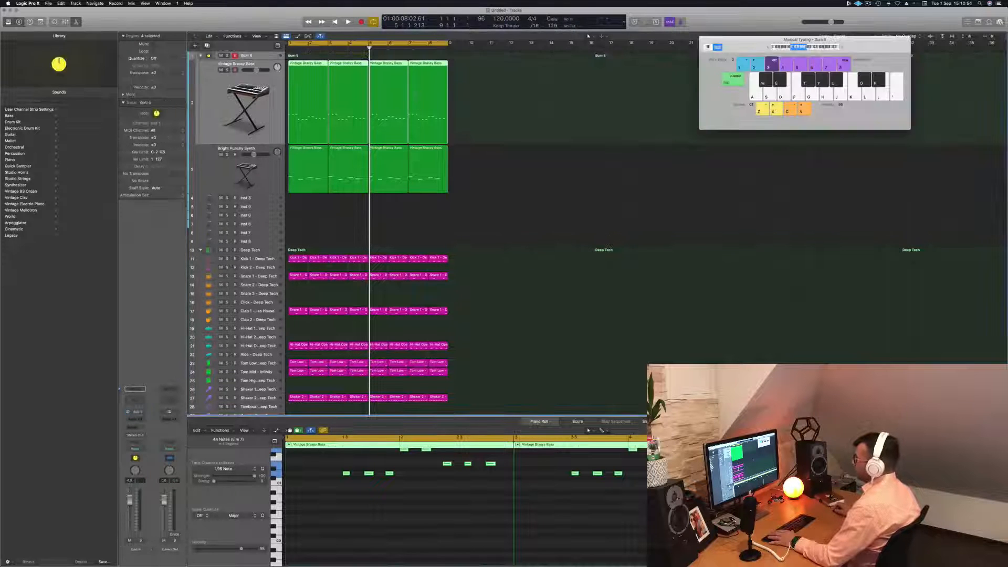
left_click_drag(216, 163, 225, 88)
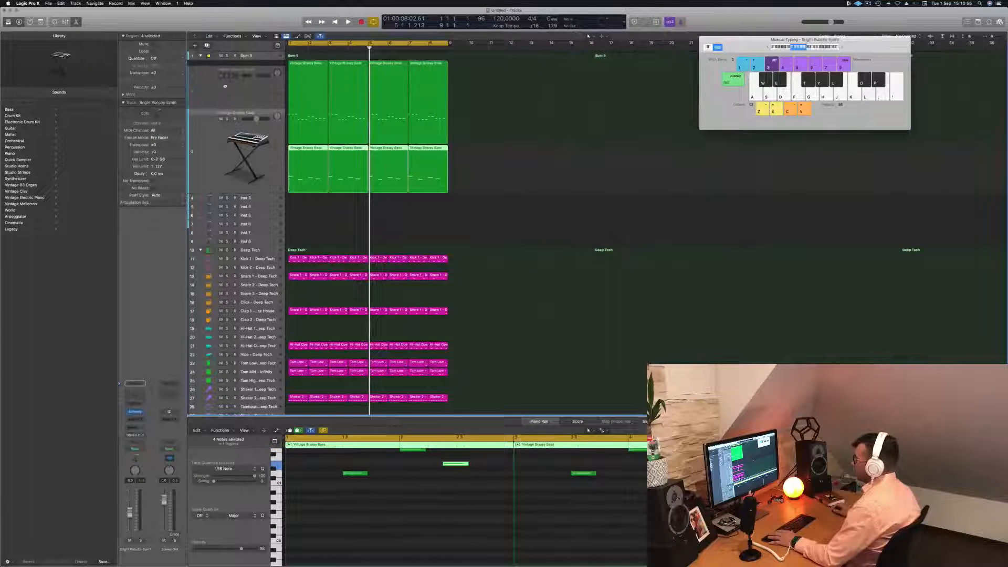
Step: Play the loop and compare the new summing stack with Vintage Brassy Bass muted and unmuted
key("space")
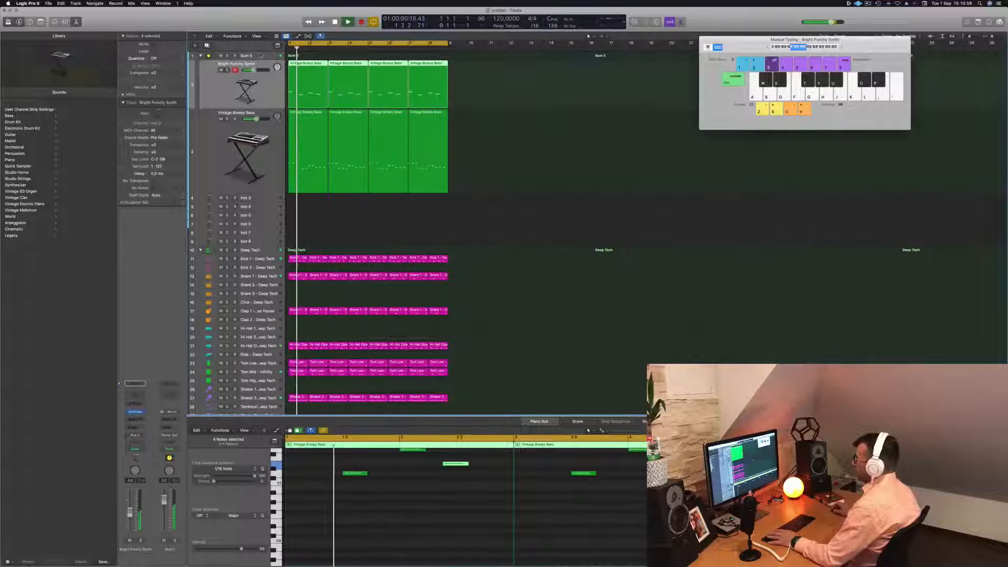
key("Up")
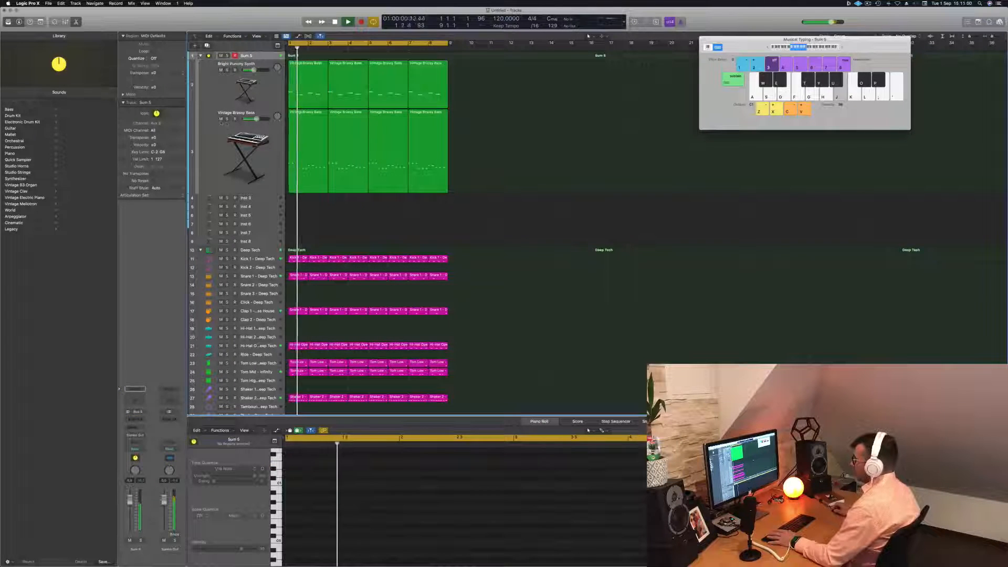
left_click(220, 119)
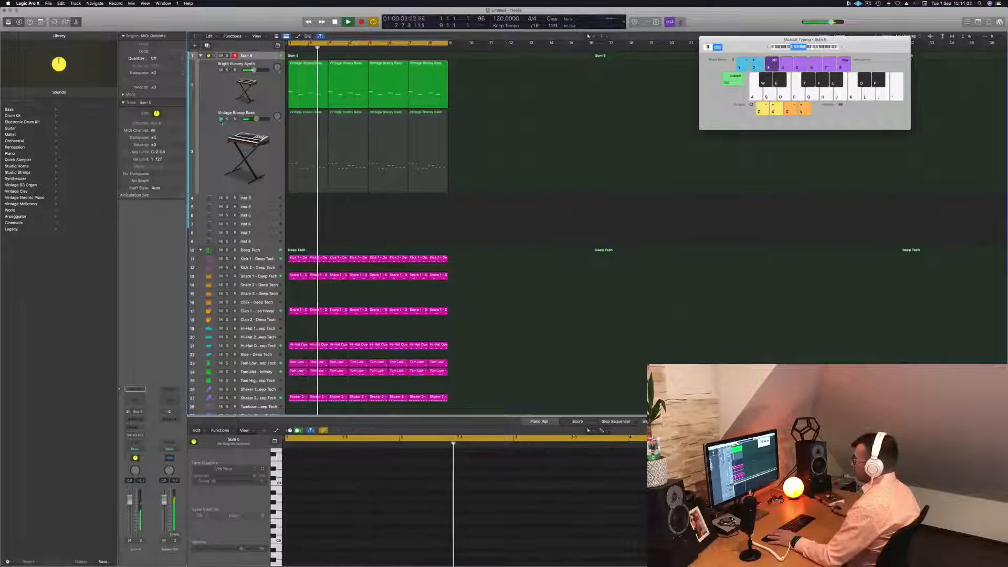
left_click(221, 119)
left_click(219, 150)
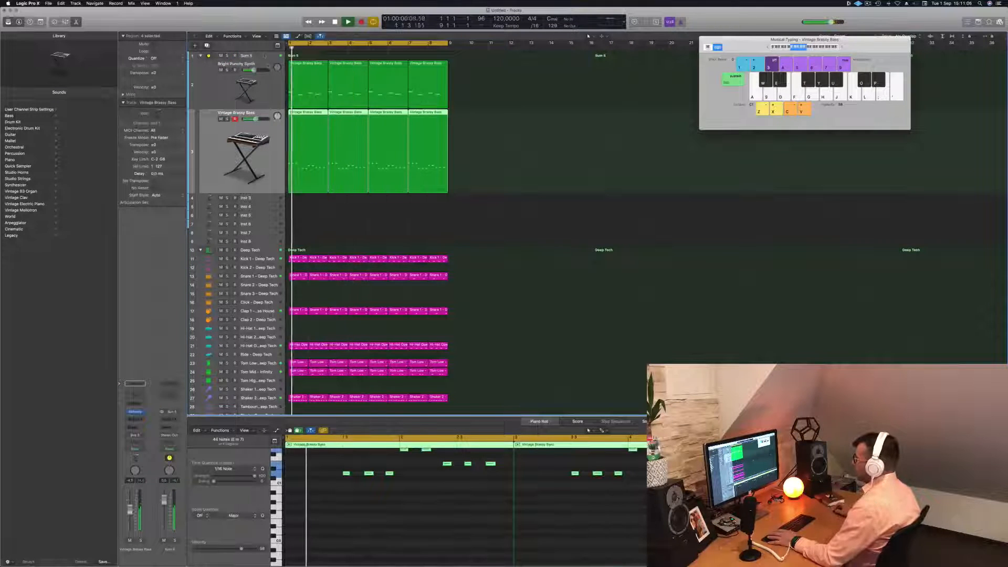
Step: Insert a Channel EQ and a stereo Compressor on the summing stack's main track
left_click(251, 55)
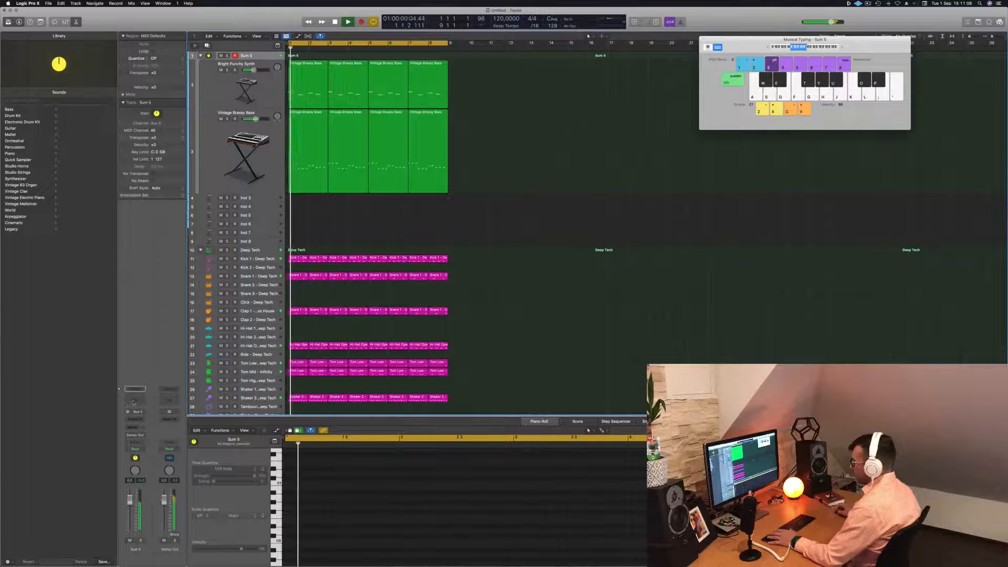
left_click(134, 401)
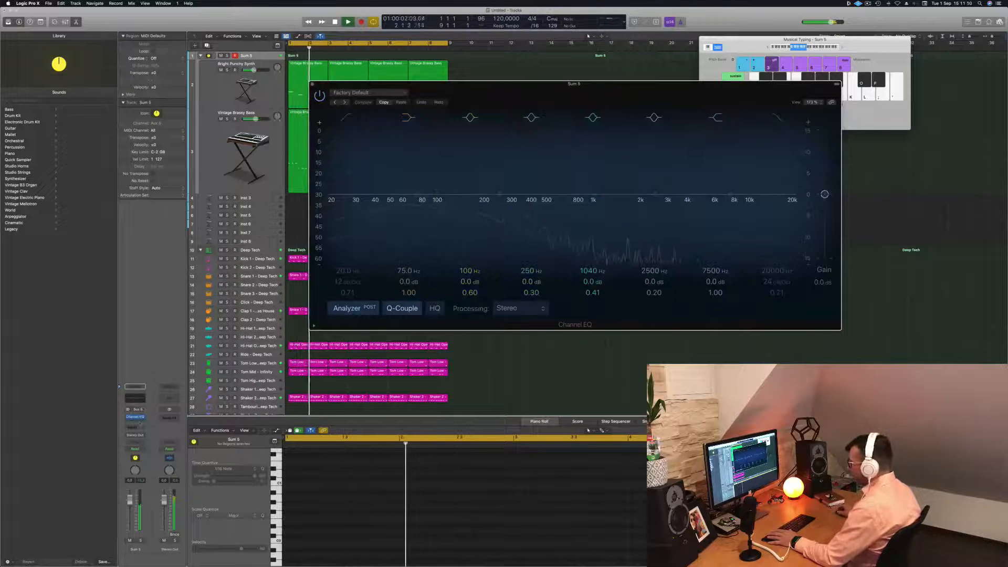
left_click(138, 423)
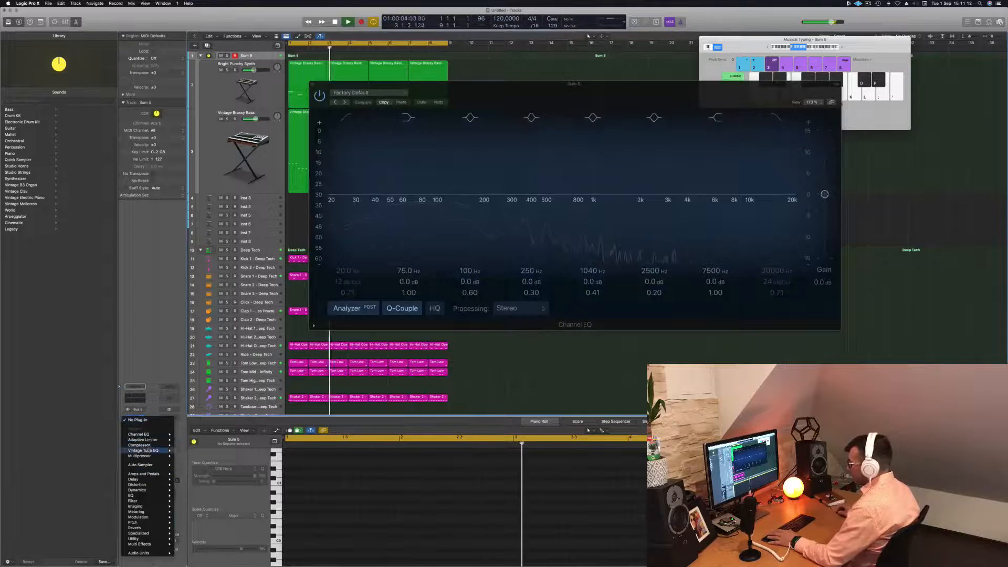
mouse_move(149, 446)
left_click(185, 445)
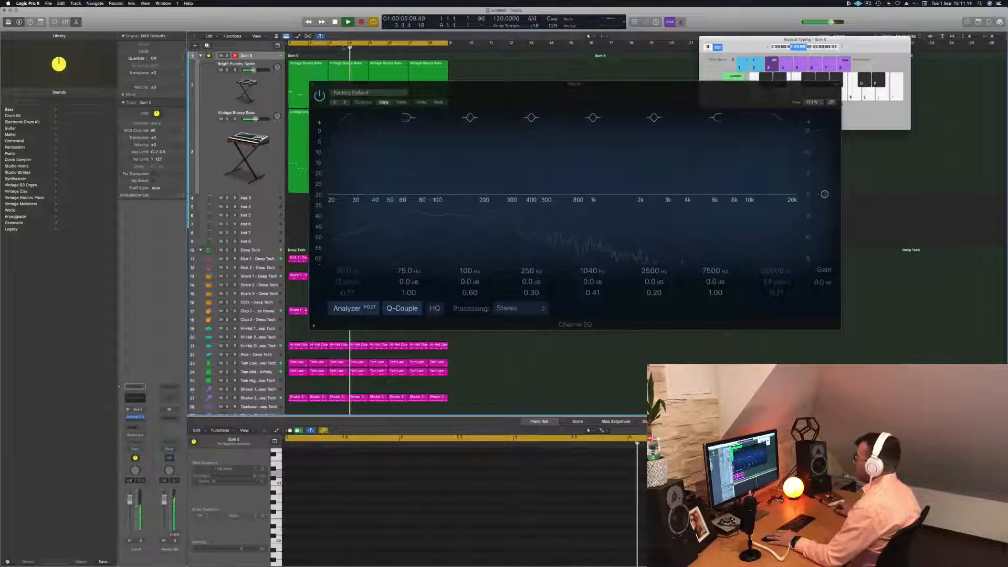
Step: Set the Compressor's side chain source to the Kick 1 - Deep Tech instrument track
left_click_drag(456, 95, 403, 103)
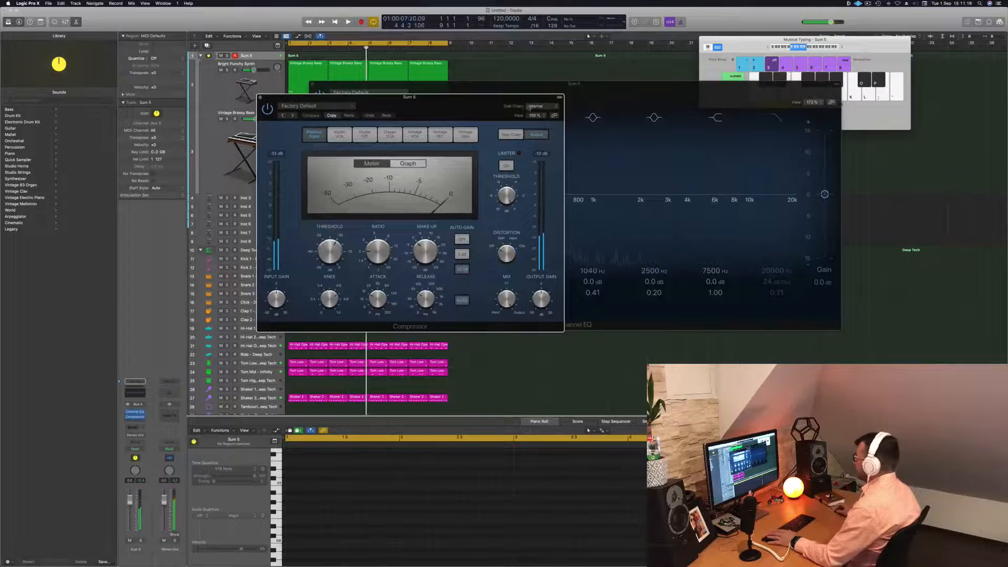
mouse_move(533, 121)
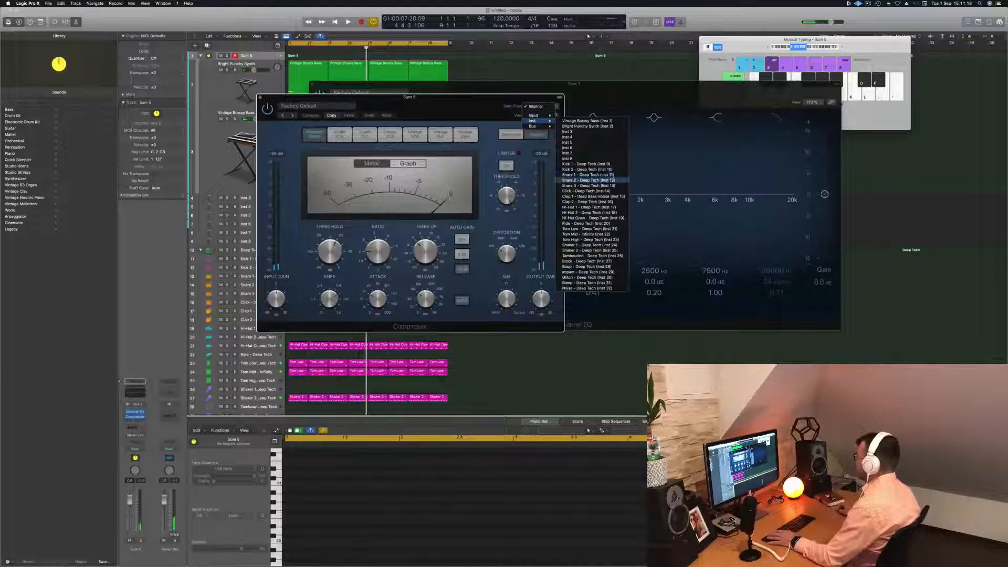
left_click(602, 164)
left_click_drag(450, 108, 457, 108)
Step: Adjust the side-chained Compressor's threshold while the loop plays, check its gain reduction as a graph, and close the plug-in window
key("space")
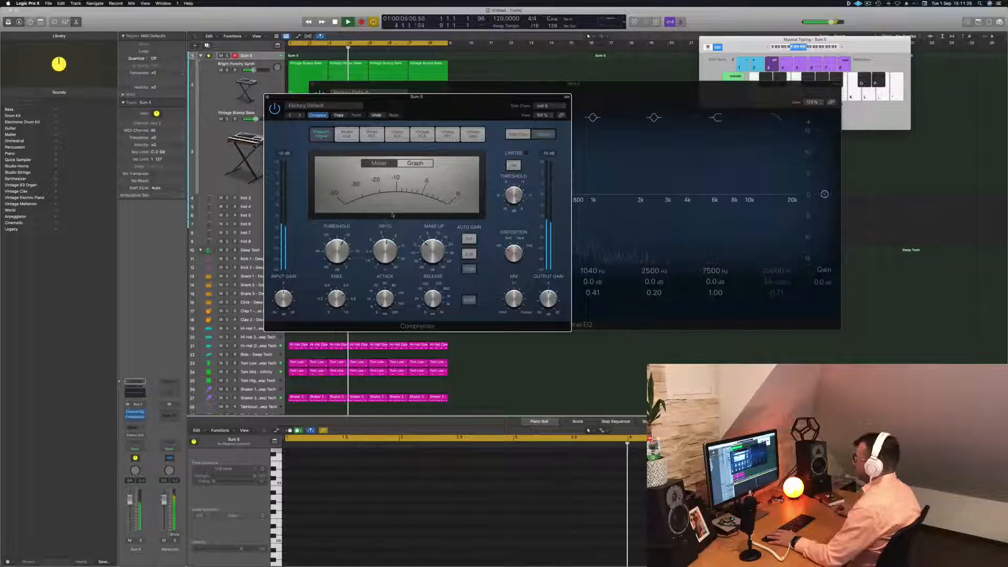
left_click_drag(476, 117, 603, 136)
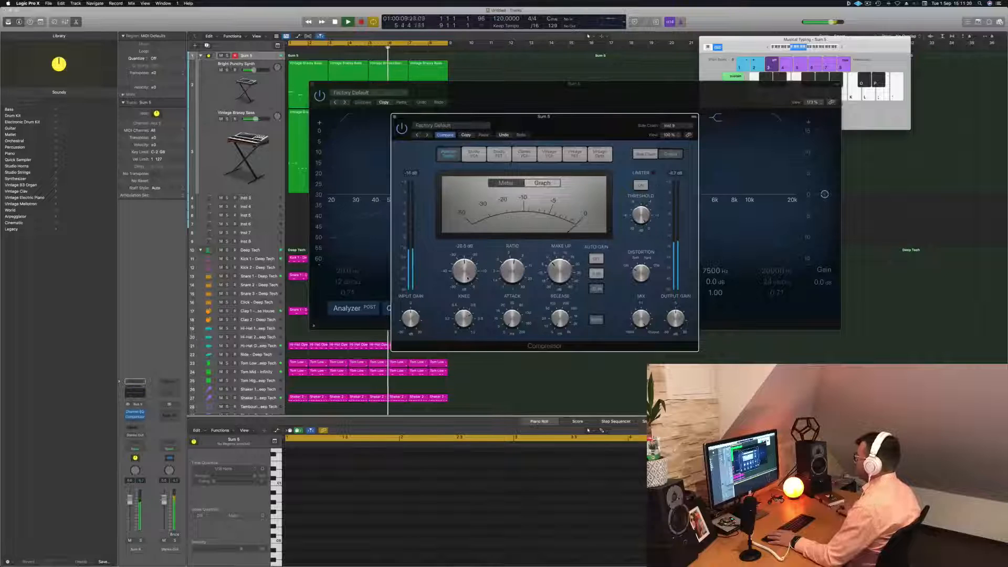
left_click(544, 184)
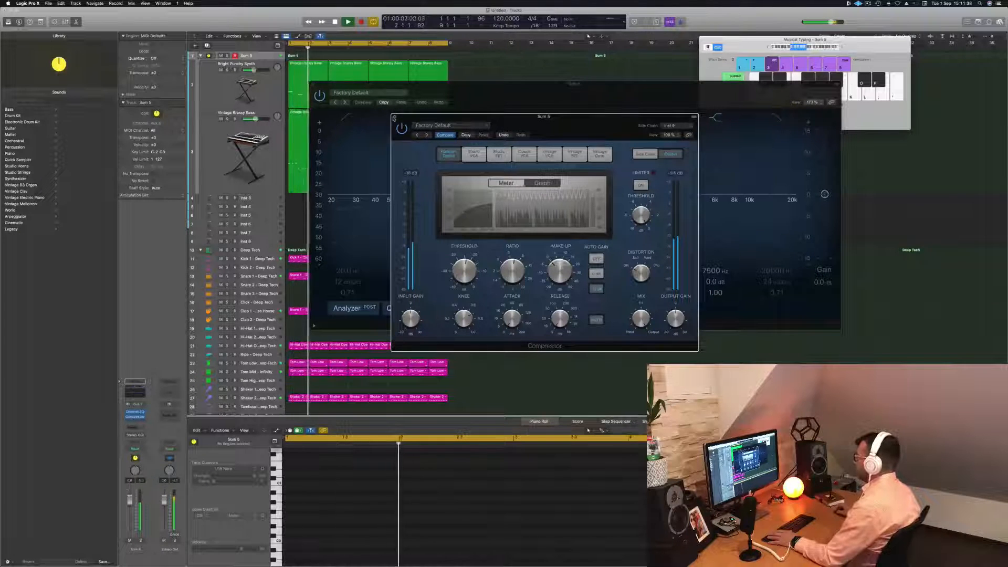
left_click(394, 117)
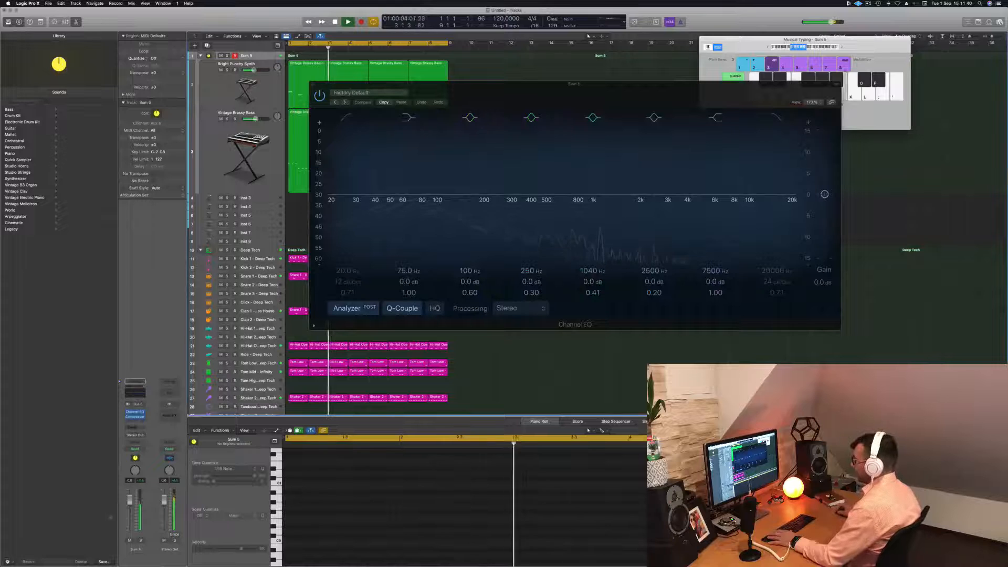
Step: Move the Channel EQ window aside and insert a second stereo Compressor on the summing stack's main track
left_click_drag(436, 84, 612, 98)
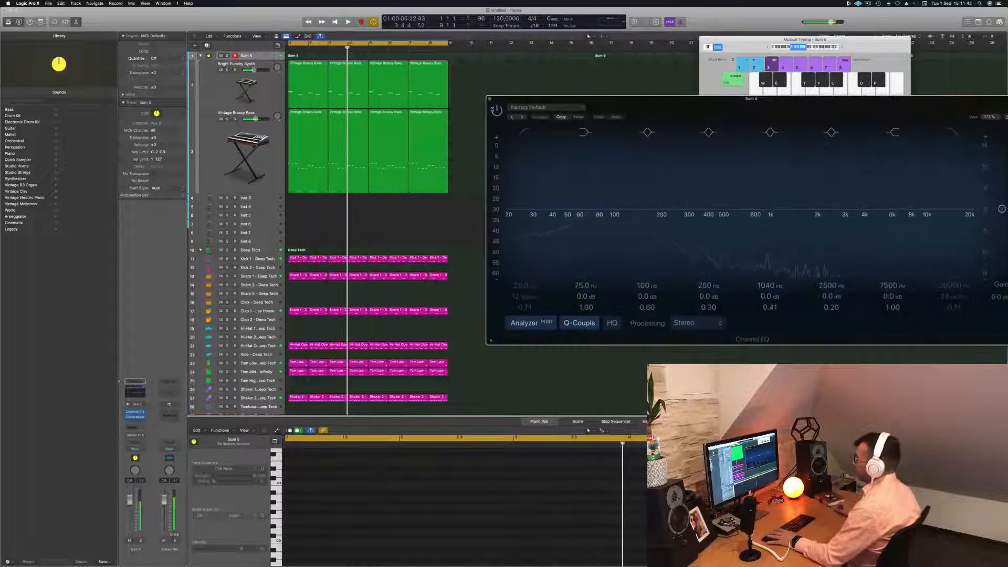
left_click(138, 419)
mouse_move(158, 434)
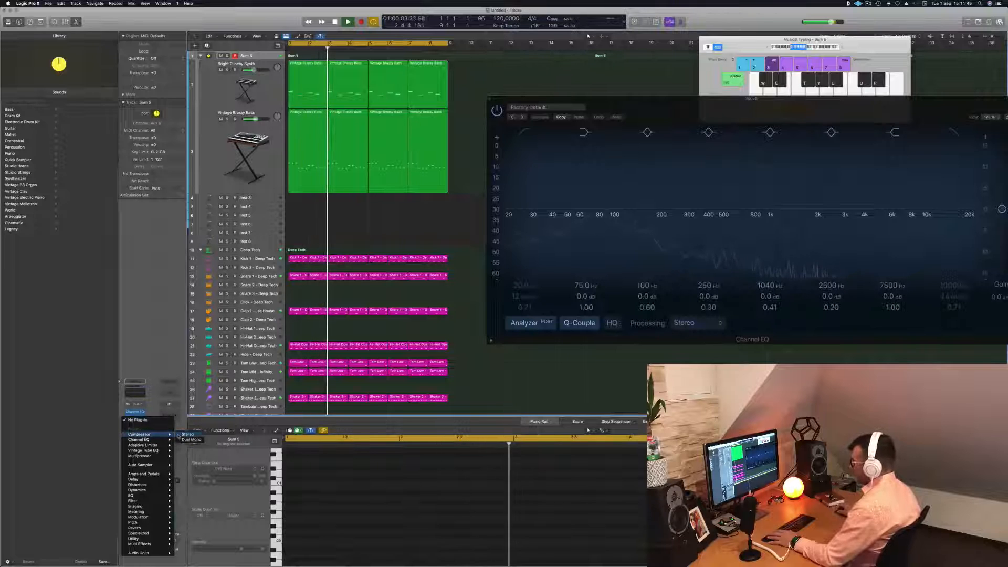
left_click(186, 434)
left_click_drag(422, 87, 399, 94)
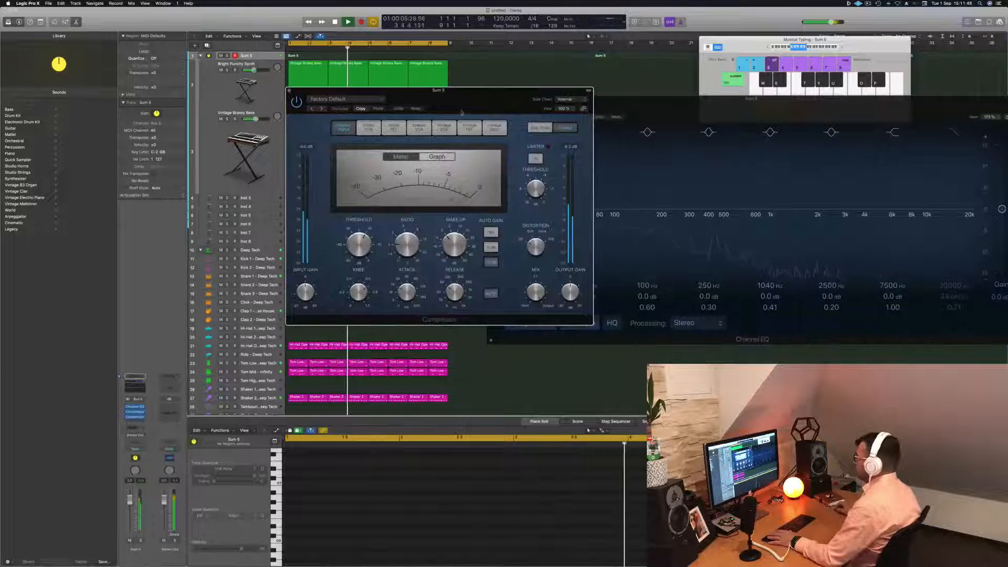
Step: Switch the second Compressor to the Vintage FET model and adjust its threshold while the loop plays
left_click(494, 129)
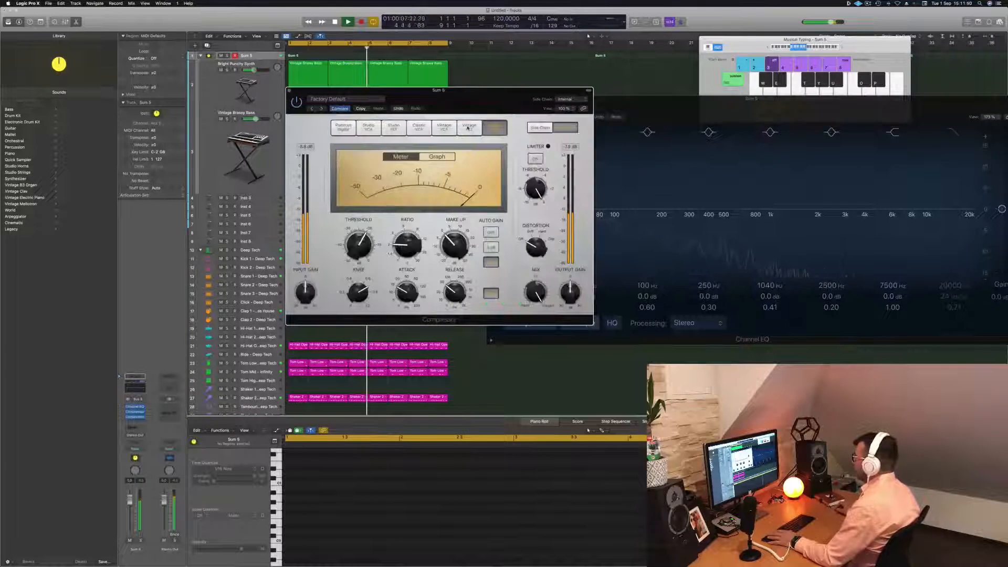
left_click(468, 128)
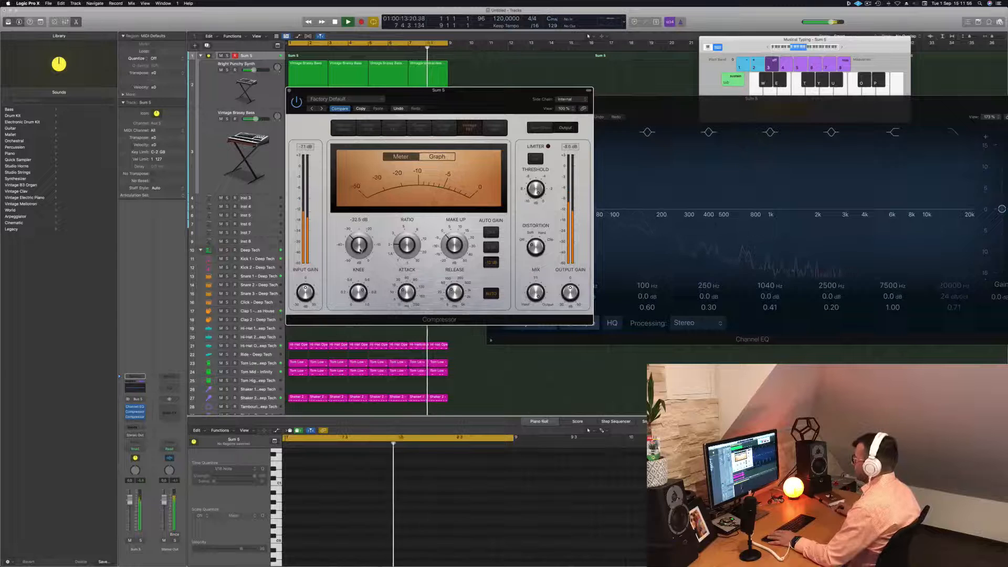
key("space")
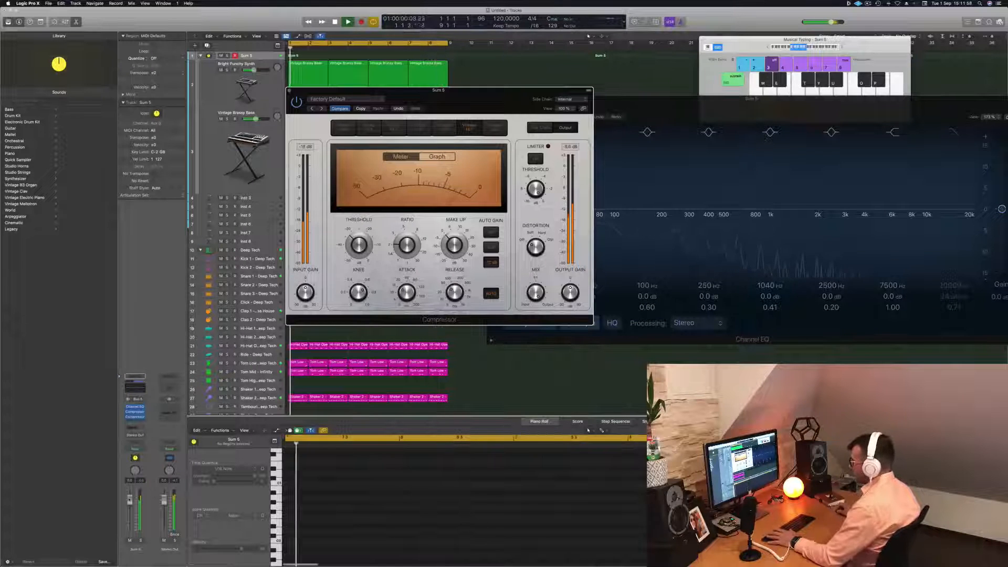
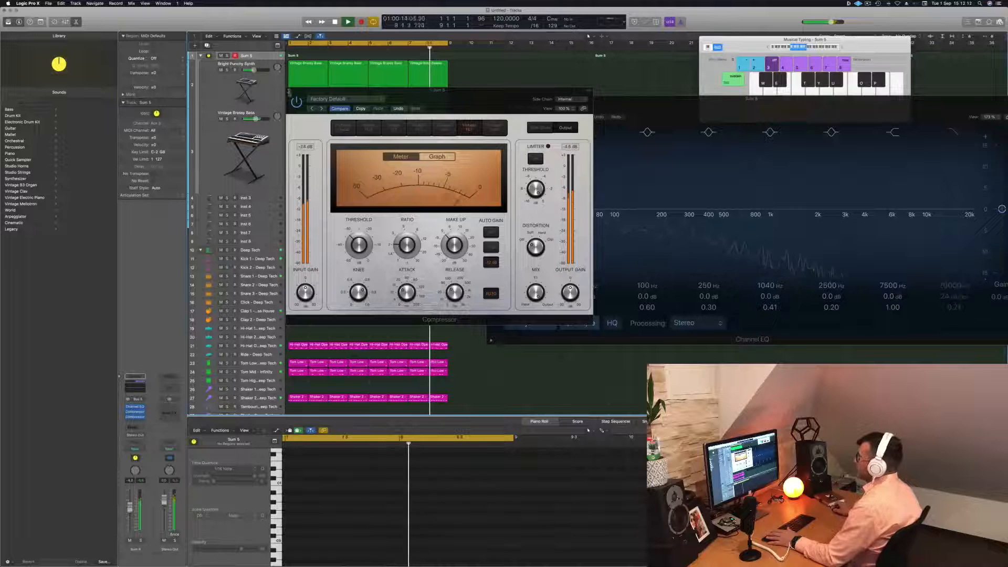
Step: Close the Compressor window, add a Channel EQ to the Vintage Brassy Bass track, and move its window aside
left_click(289, 91)
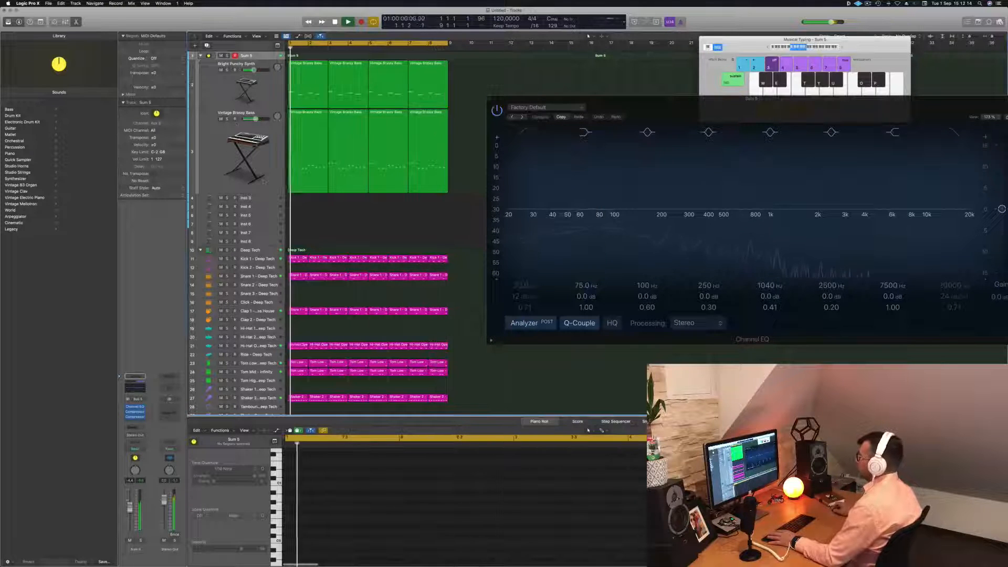
left_click(231, 142)
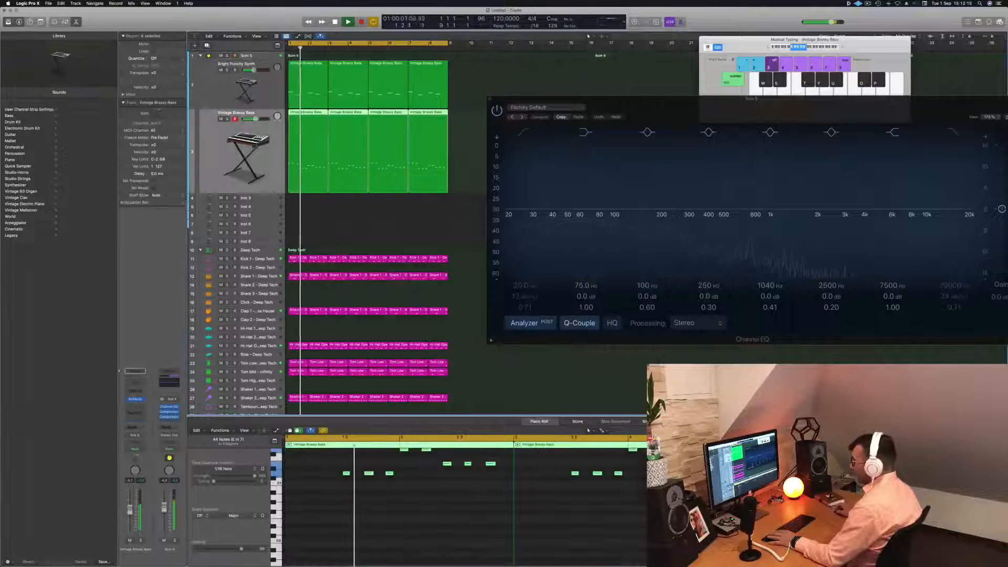
left_click(135, 399)
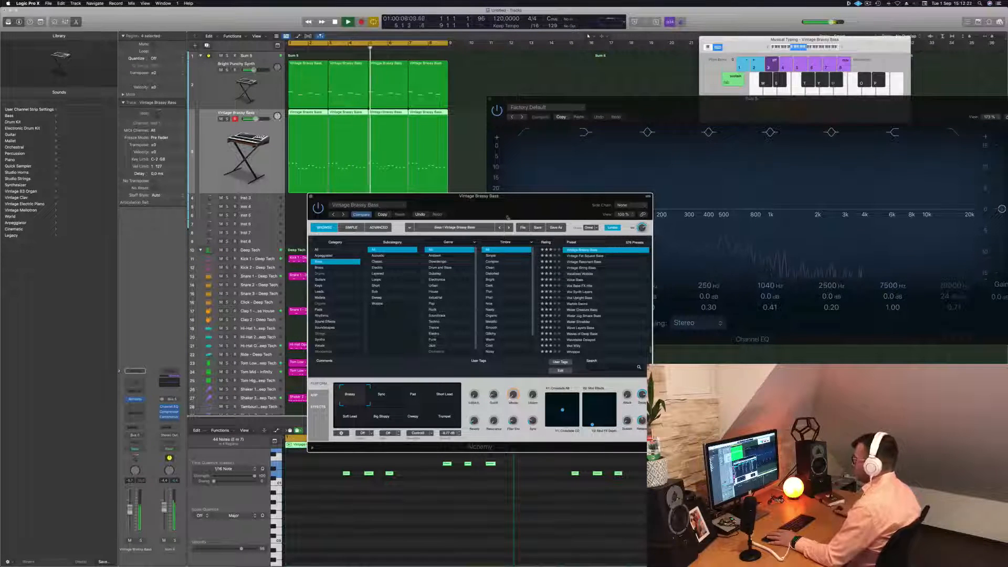
left_click(142, 380)
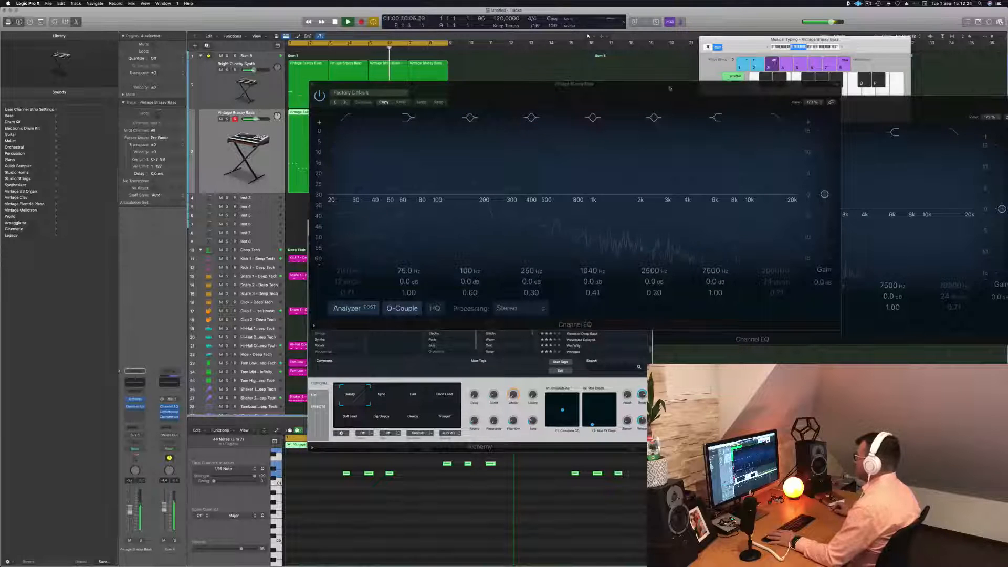
left_click_drag(670, 88, 651, 88)
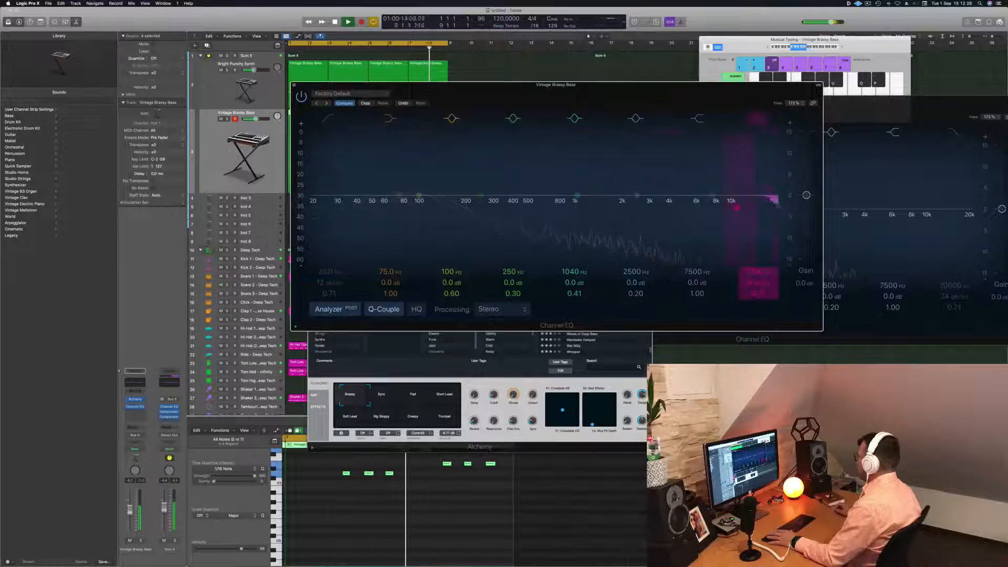
Step: Roll off the bass's highs with a 6 dB/Oct low-pass at 1490 Hz in the Channel EQ, and close the bass track's plug-in windows
left_click_drag(736, 207, 519, 208)
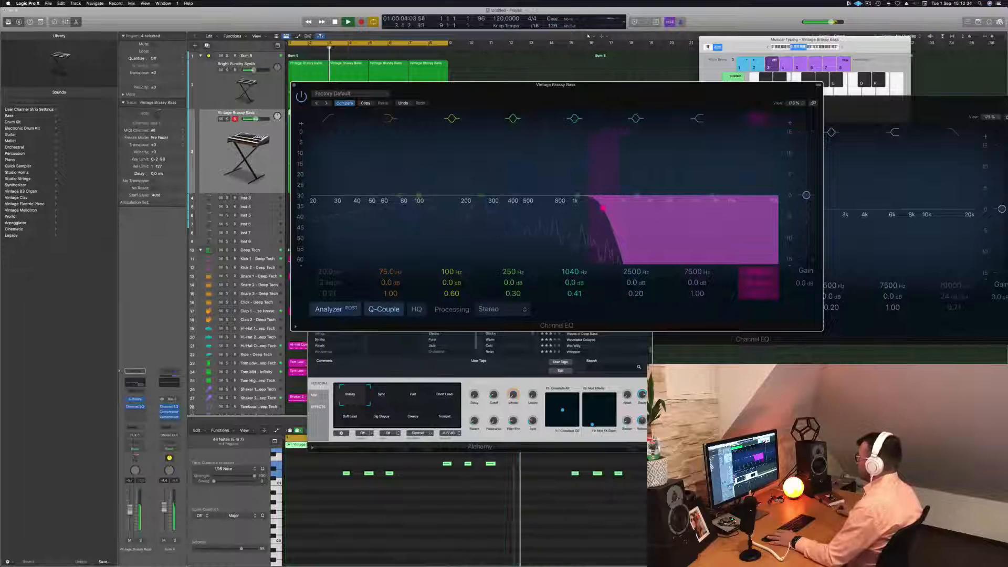
left_click_drag(580, 208, 692, 208)
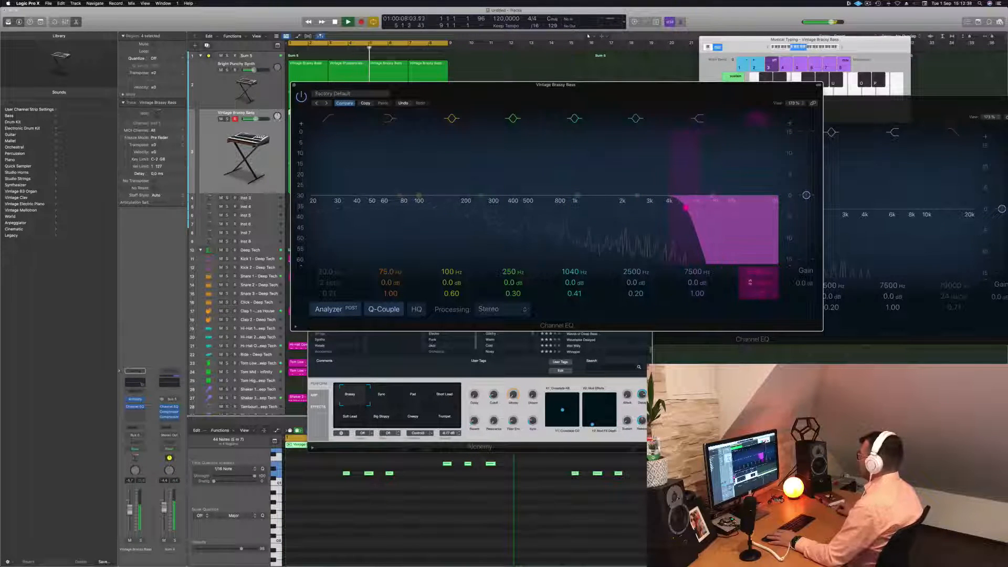
left_click_drag(758, 282, 758, 292)
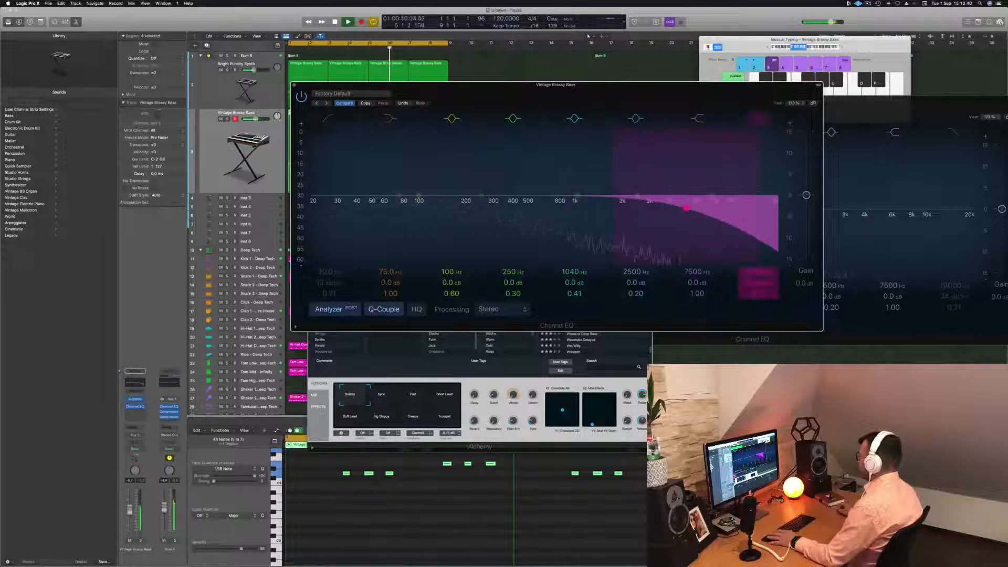
left_click_drag(678, 209, 598, 207)
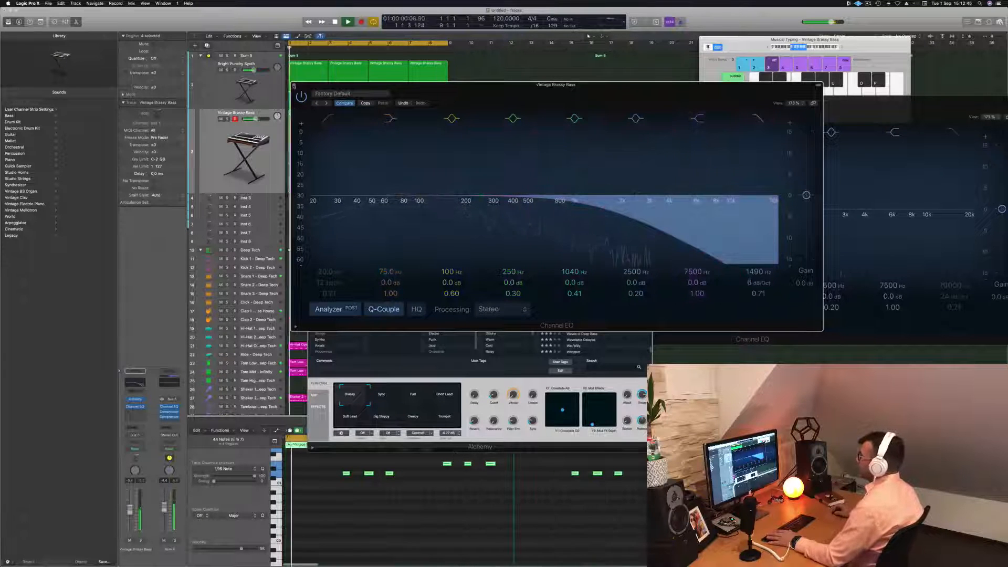
left_click(294, 84)
left_click_drag(479, 196, 515, 199)
left_click(346, 199)
Step: Select and enlarge the empty Inst 3 track, and try to add a bus send to it
left_click(261, 199)
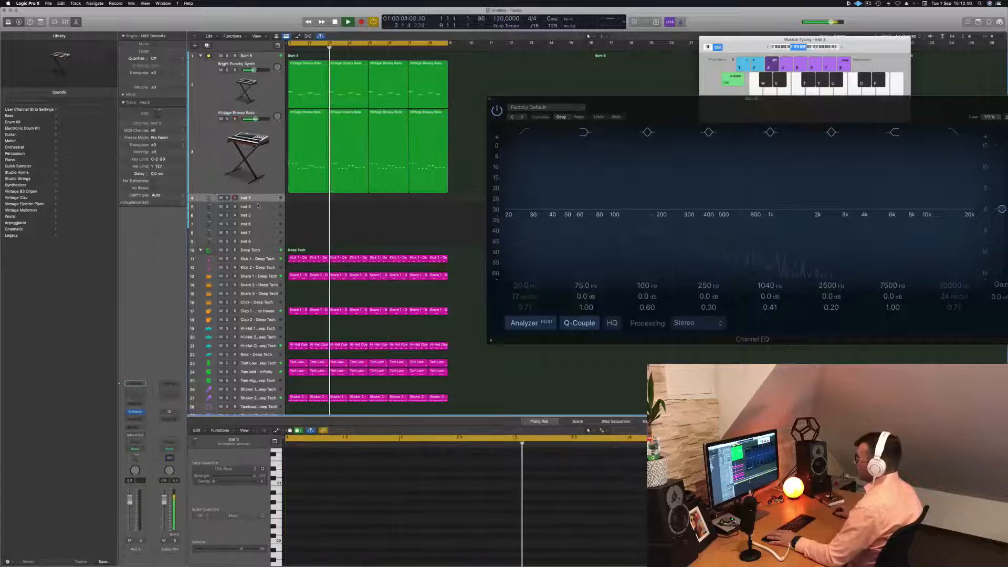
left_click_drag(262, 202, 261, 247)
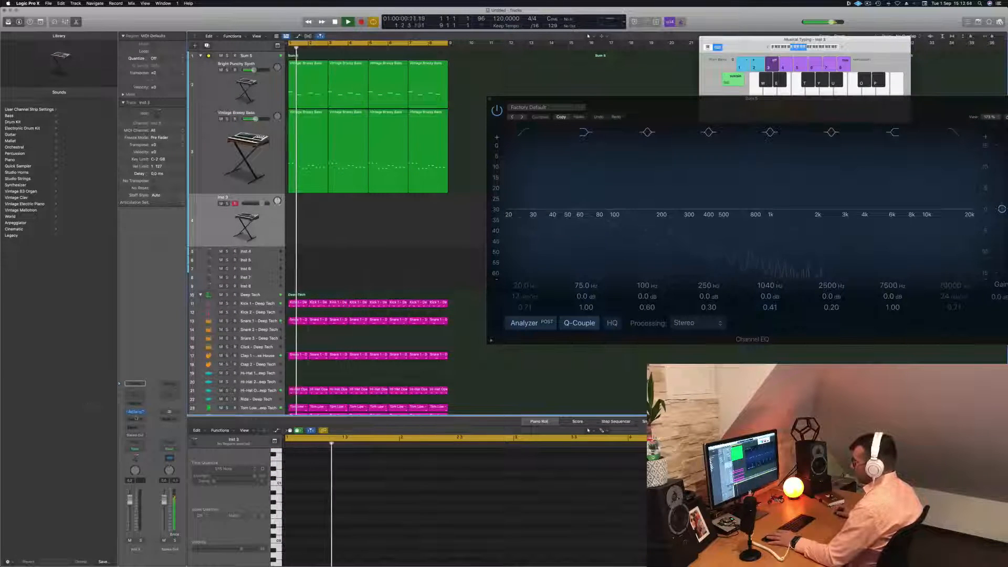
left_click(135, 427)
mouse_move(147, 435)
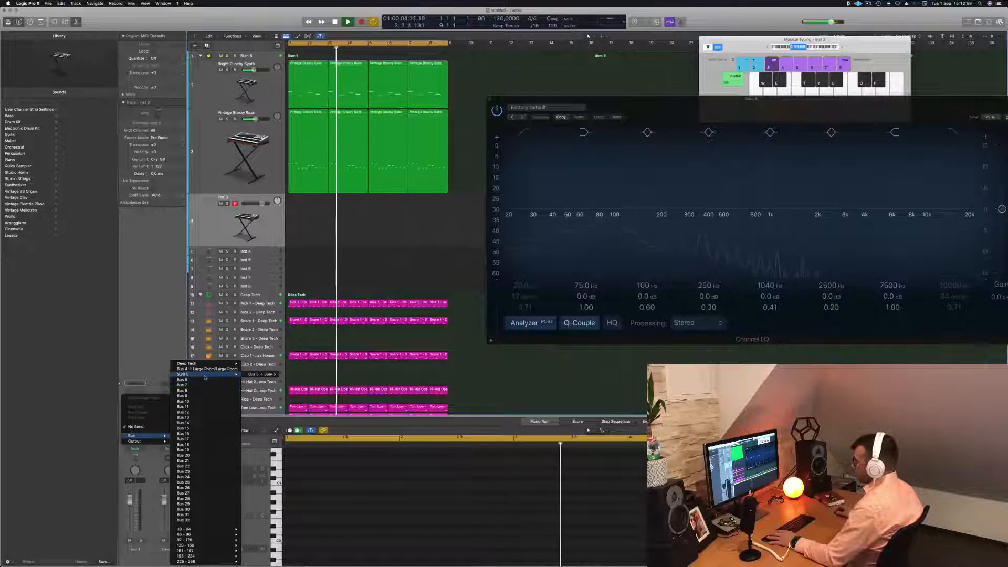
left_click(204, 378)
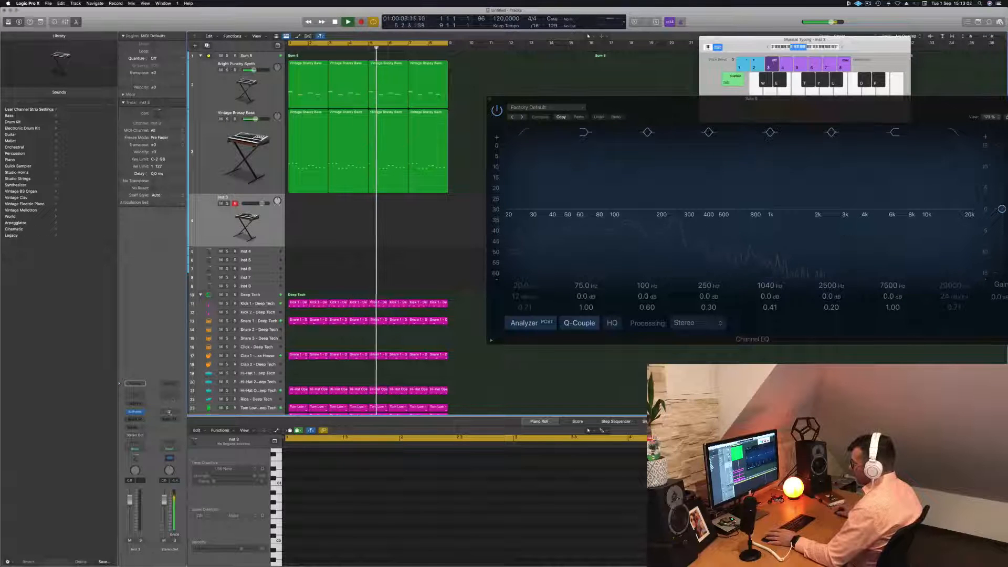
Step: Insert a SilverVerb reverb on the Stereo Out channel and move its window aside
left_click(173, 420)
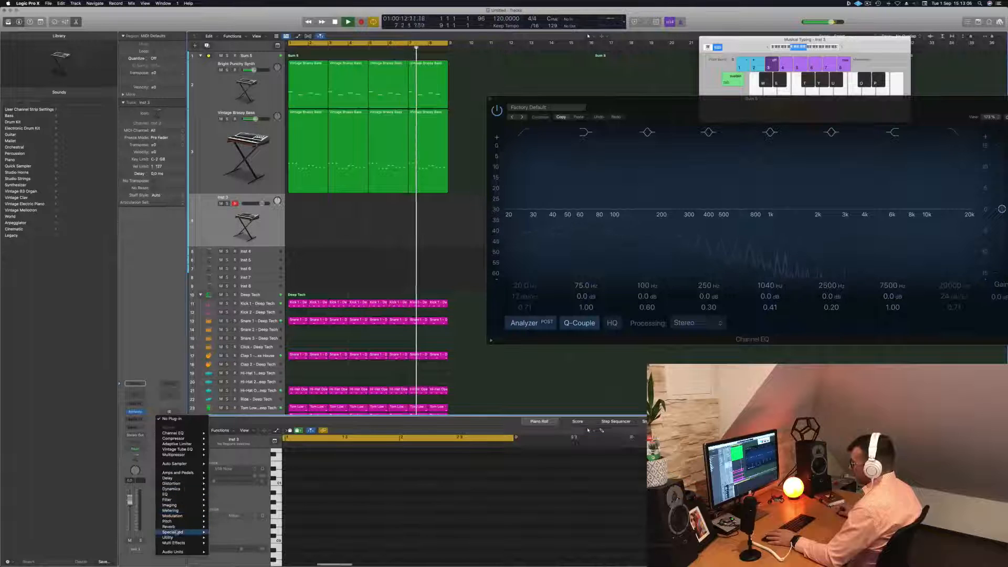
mouse_move(177, 527)
mouse_move(231, 538)
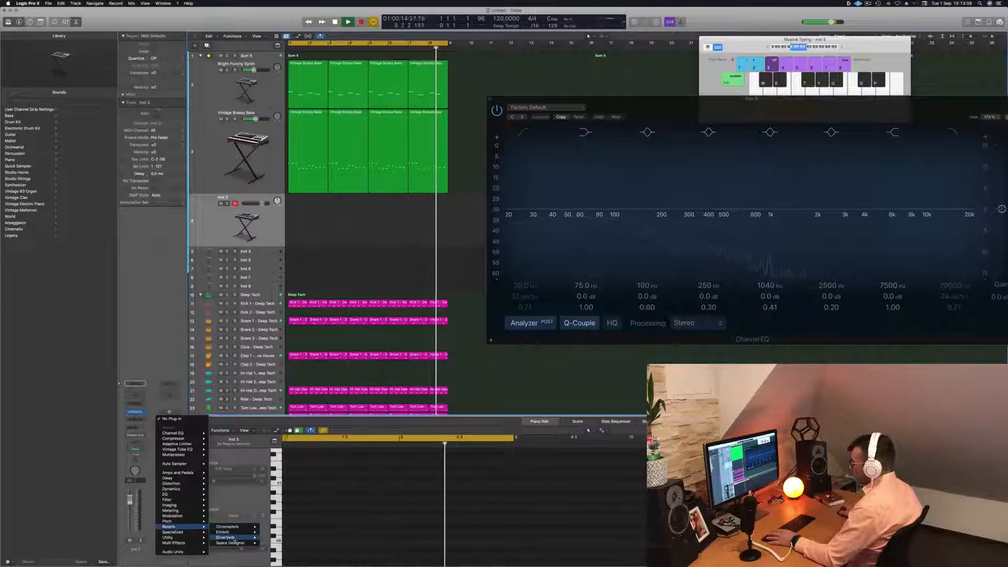
left_click(273, 537)
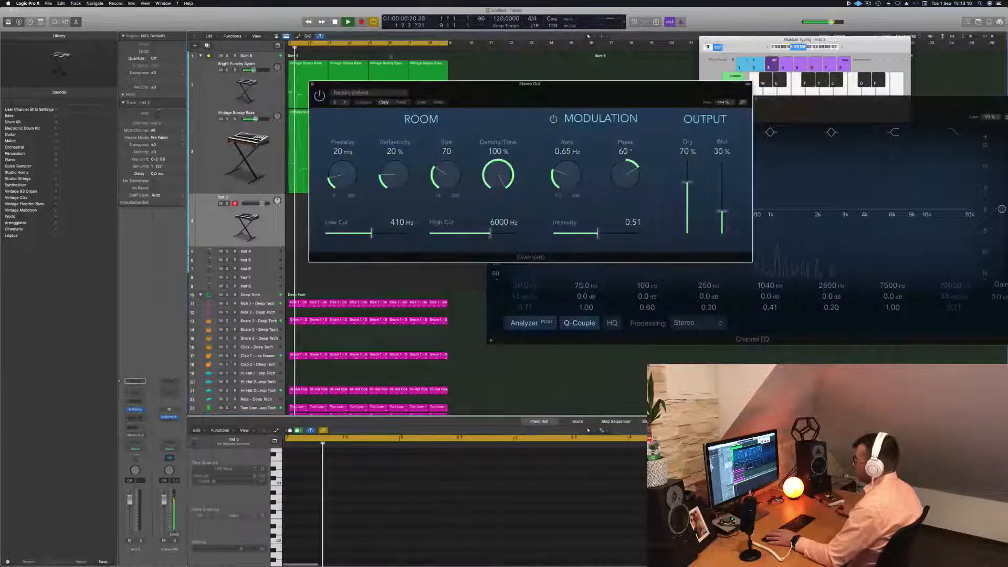
left_click_drag(436, 86, 558, 102)
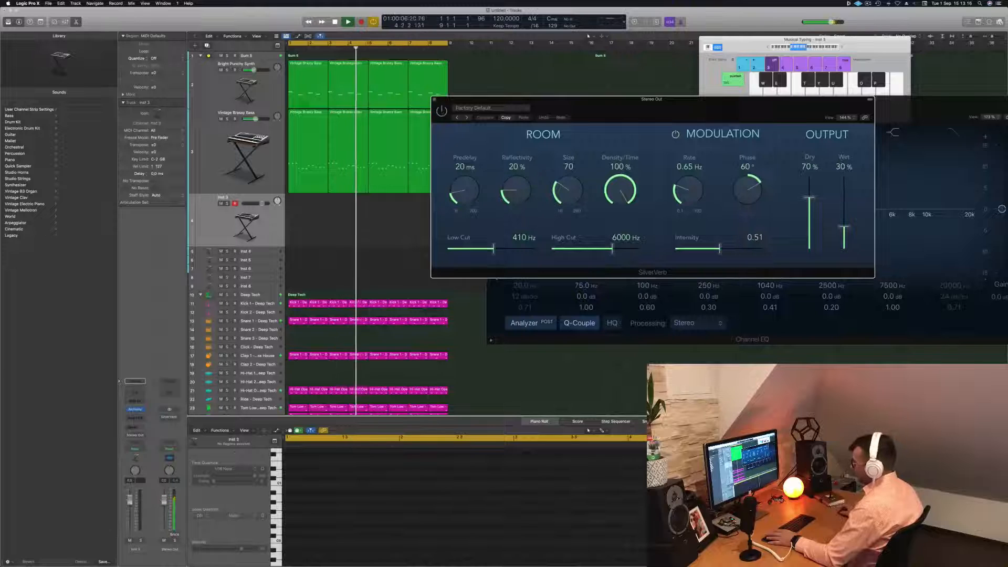
Step: Add a send from the Inst 3 track to an unused bus to create an effects aux channel
left_click(135, 426)
mouse_move(144, 436)
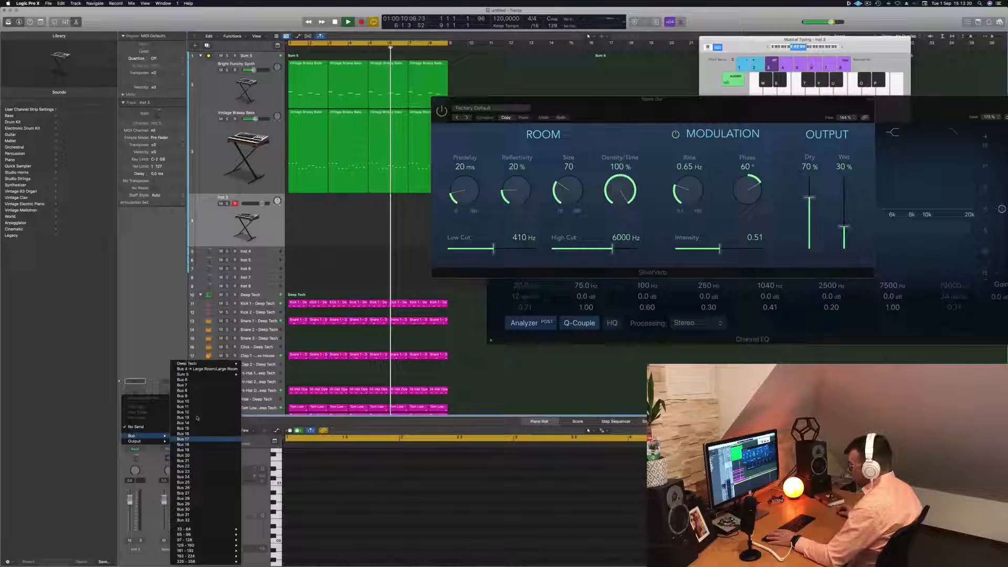
left_click(203, 380)
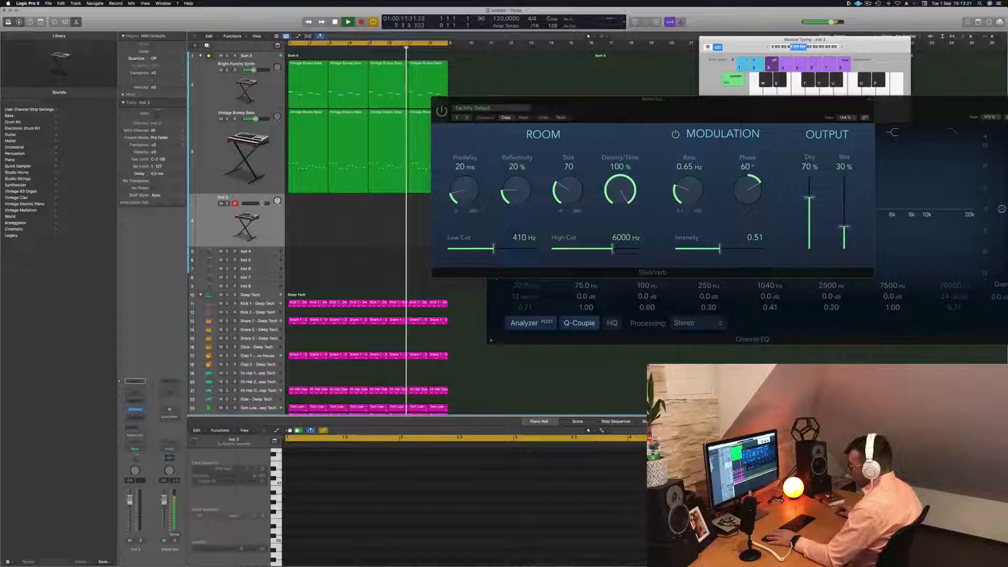
left_click(133, 428)
mouse_move(135, 436)
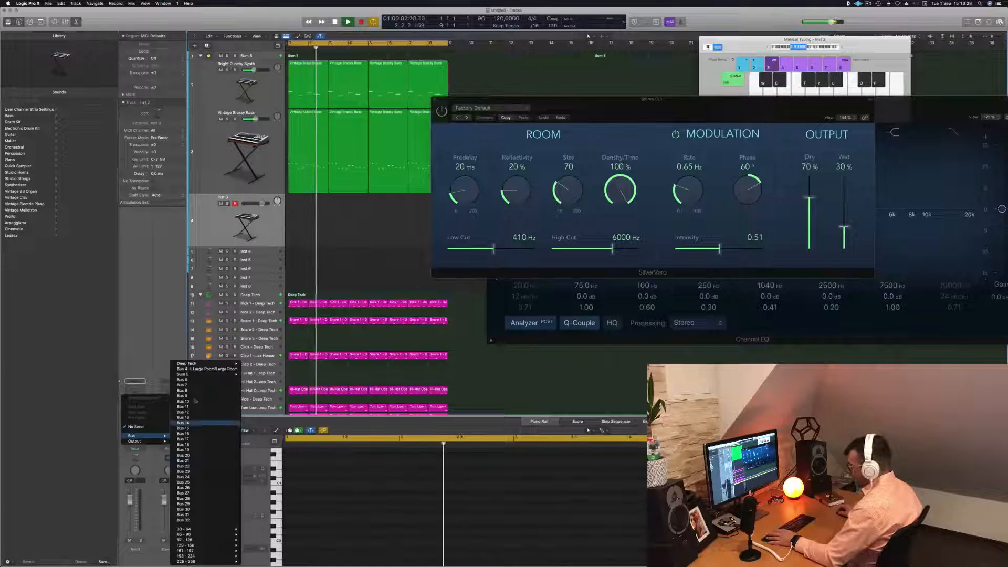
left_click(193, 390)
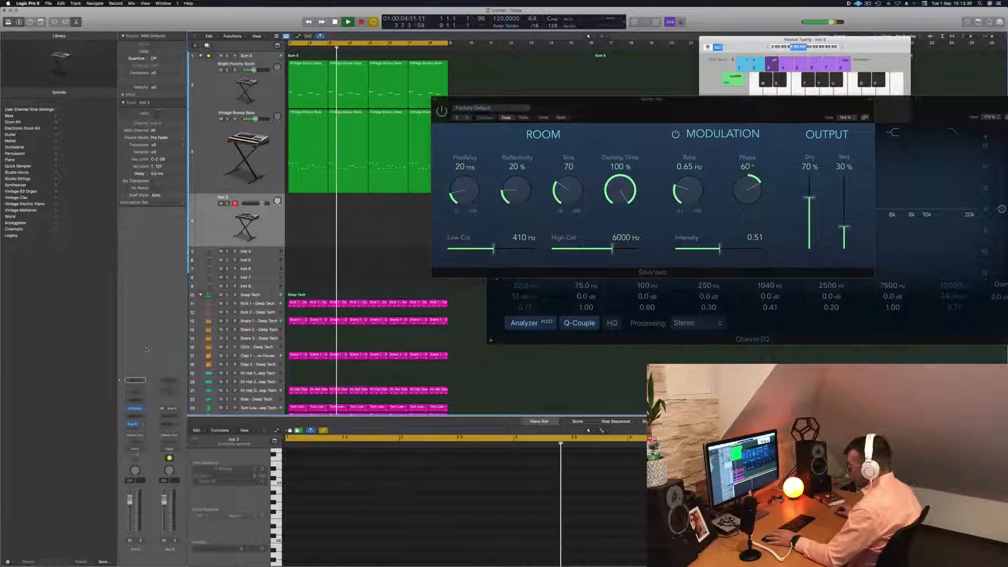
Step: Insert a stereo SilverVerb on the aux channel fed by the Inst 3 send
left_click(178, 415)
mouse_move(181, 430)
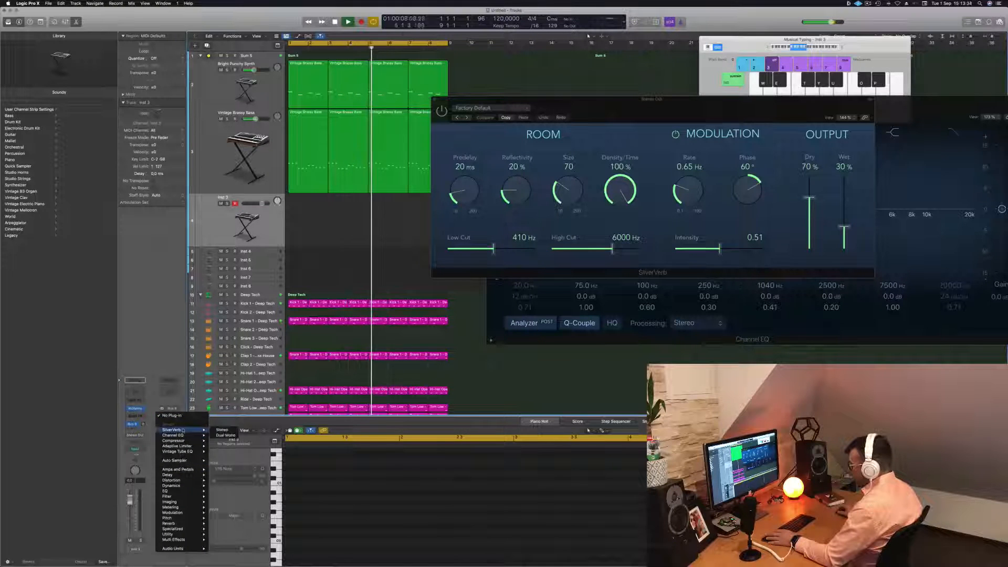
left_click(221, 430)
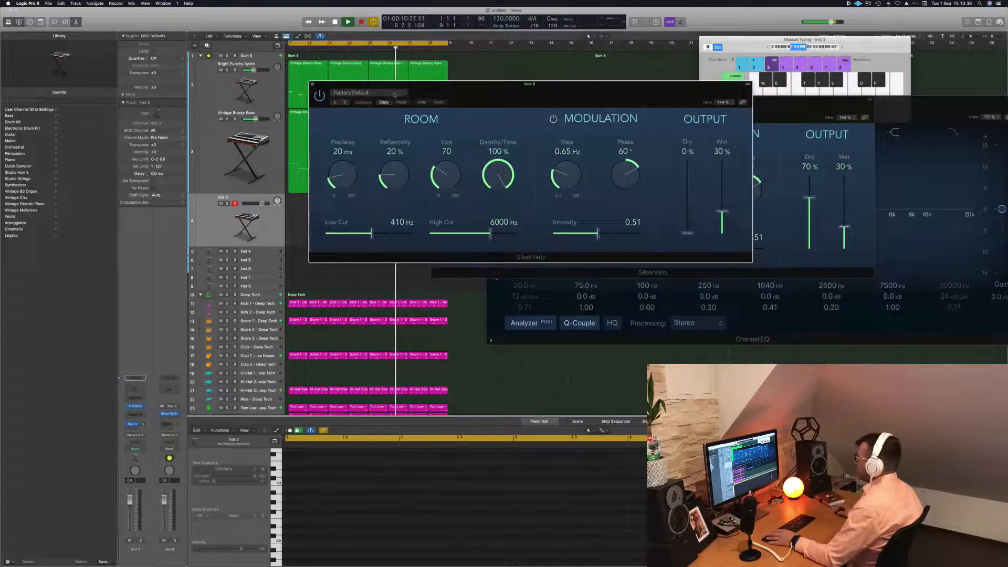
Step: Load a fully wet preset with 92% reflectivity and size 162 in the Aux 6 SilverVerb and close its window
left_click(395, 95)
left_click(365, 210)
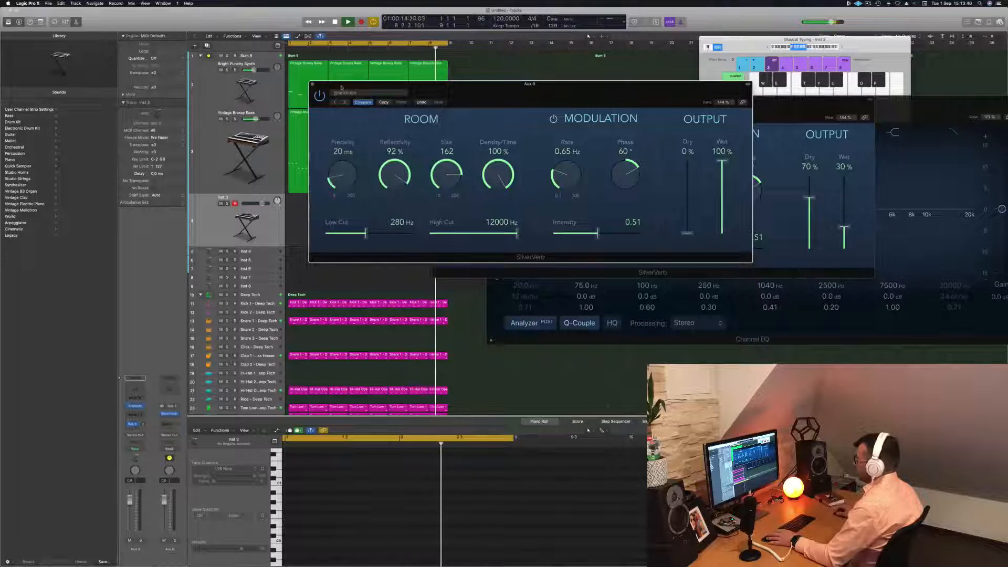
key("super+w")
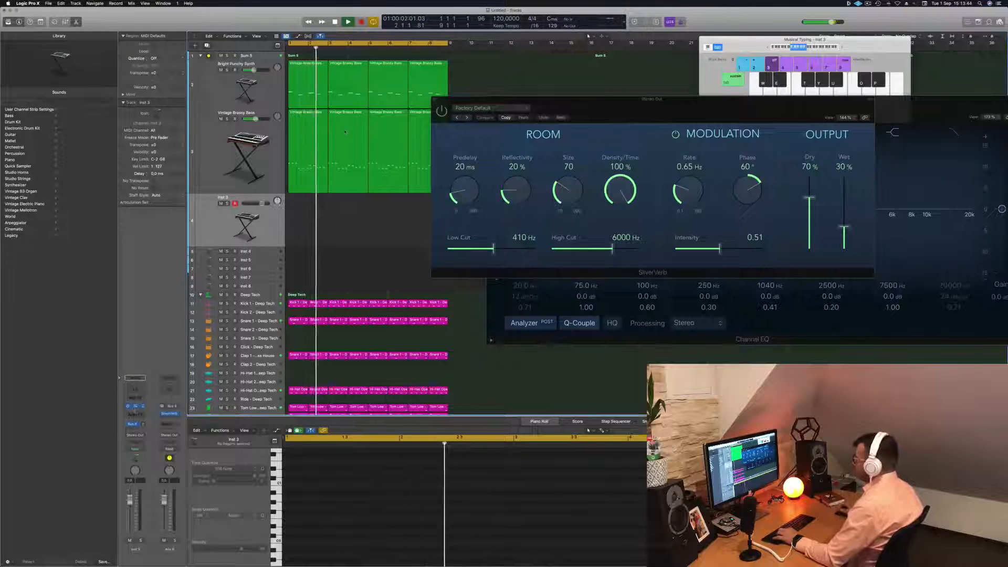
Step: Open Inst 3's Alchemy synth, move its window clear of the tracks, and adjust the channel's reverb send level
left_click(135, 407)
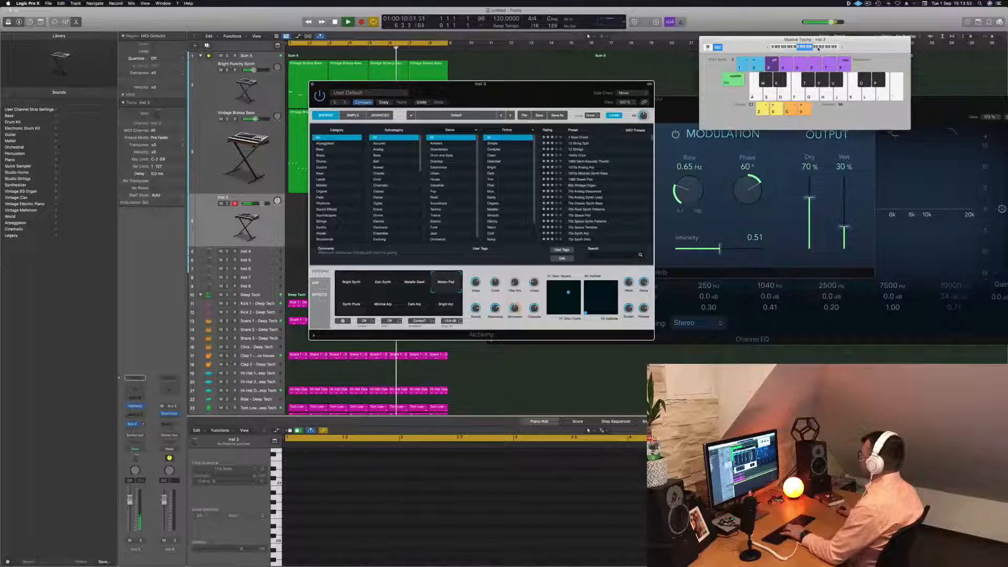
left_click_drag(558, 99, 736, 154)
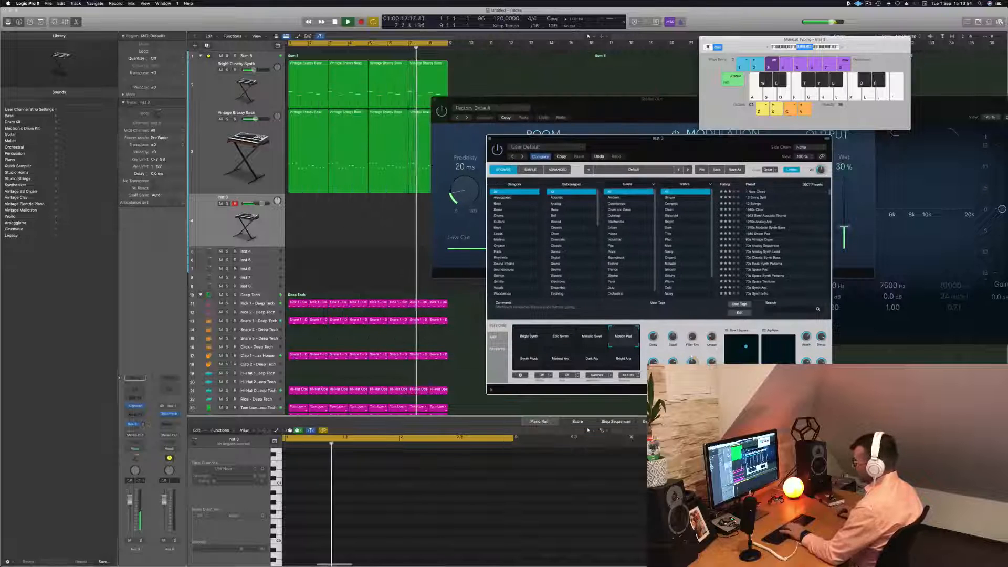
left_click(140, 424)
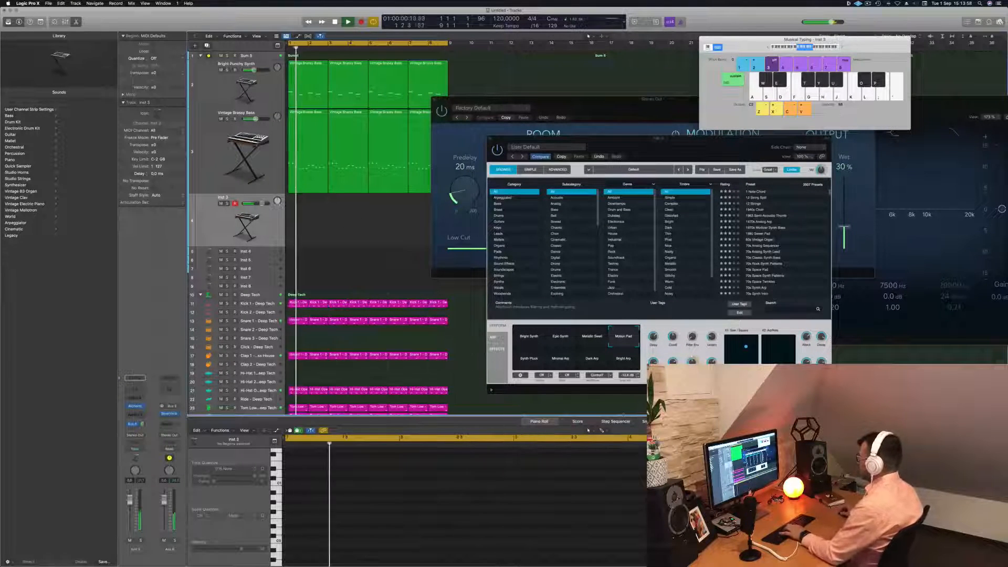
Step: Audition Alchemy's performance snapshots, including Epic Synth, Minimal Arp and Dark Arp, and settle on Synth Pluck
left_click(593, 342)
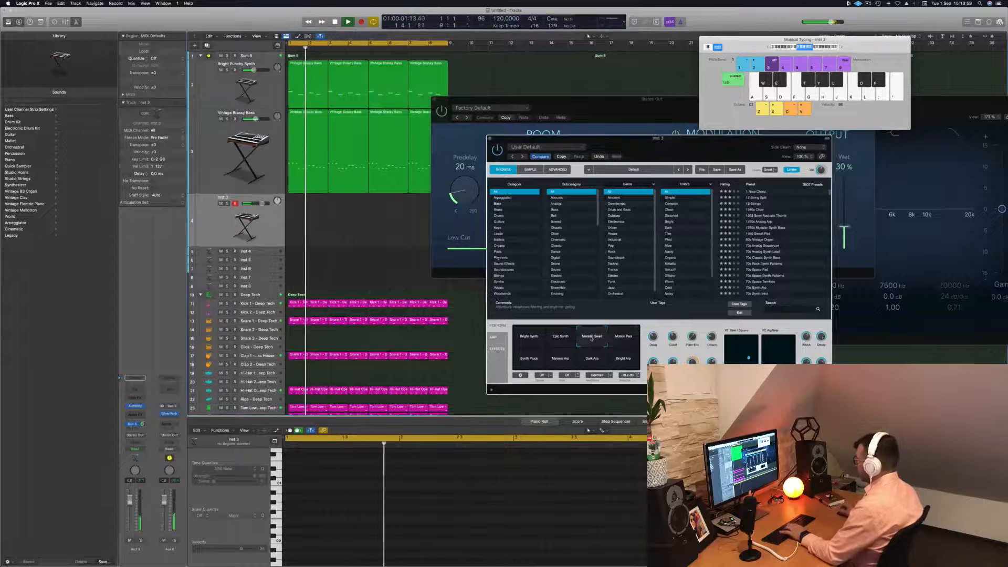
left_click(560, 337)
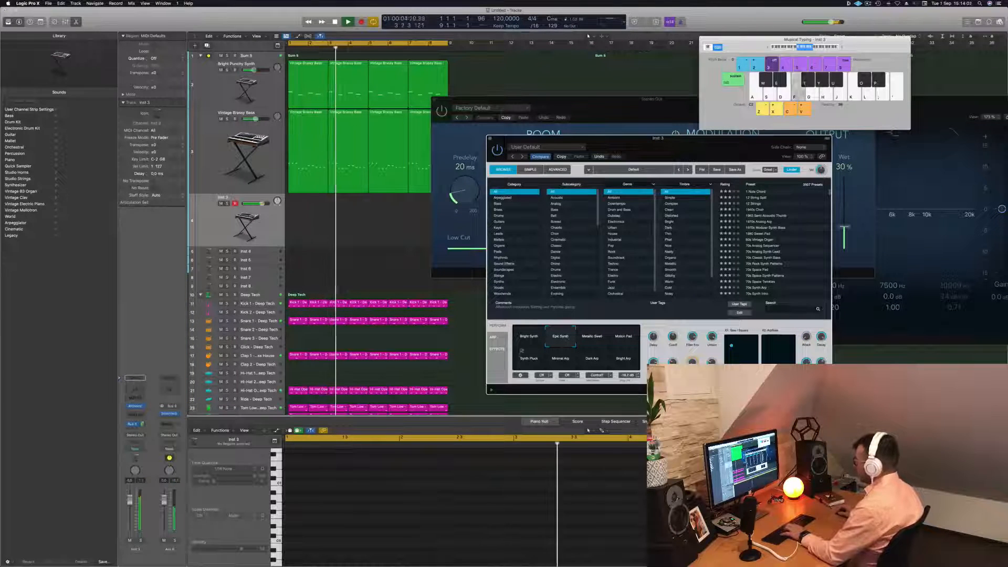
left_click(526, 339)
left_click(562, 358)
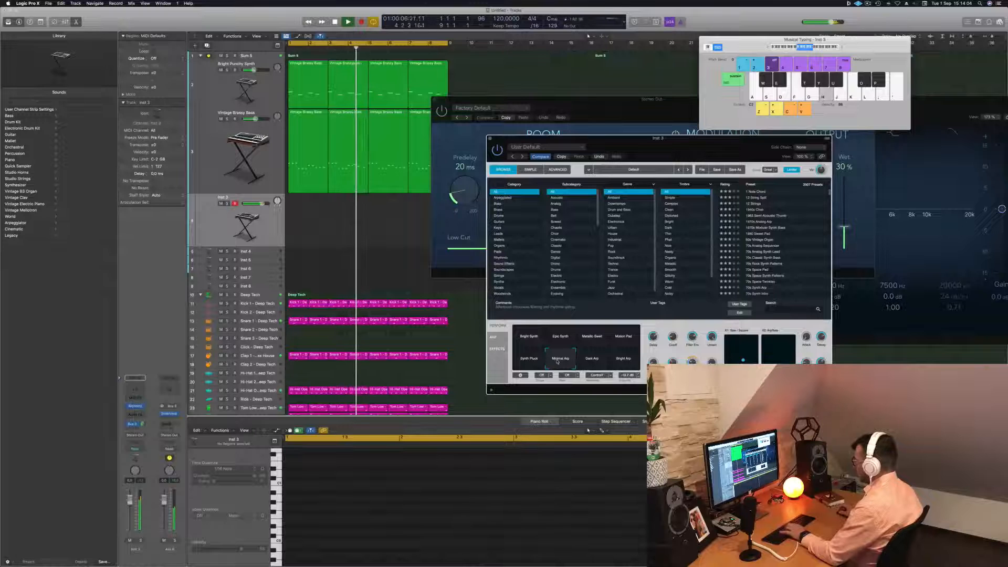
left_click(591, 361)
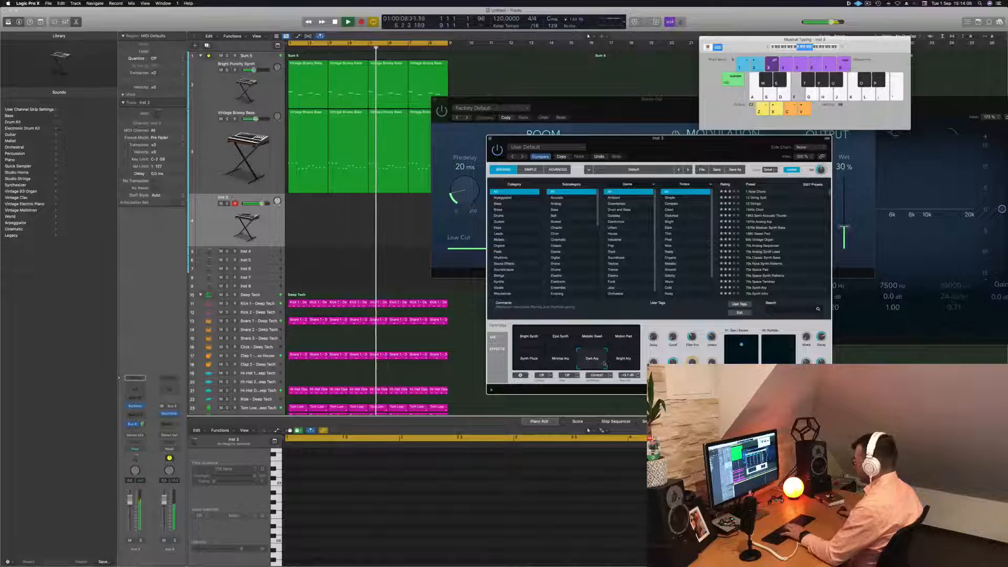
left_click(531, 360)
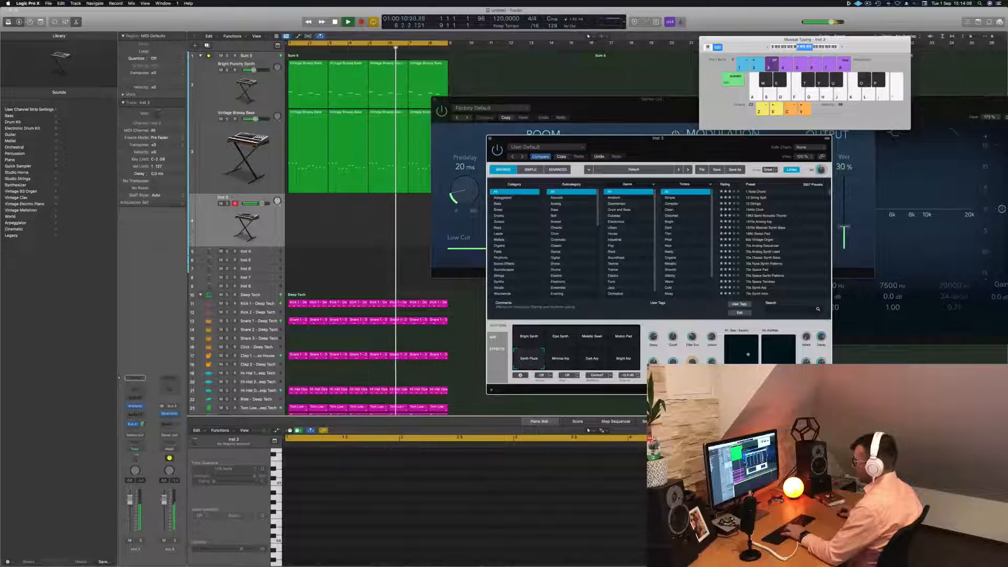
left_click(467, 362)
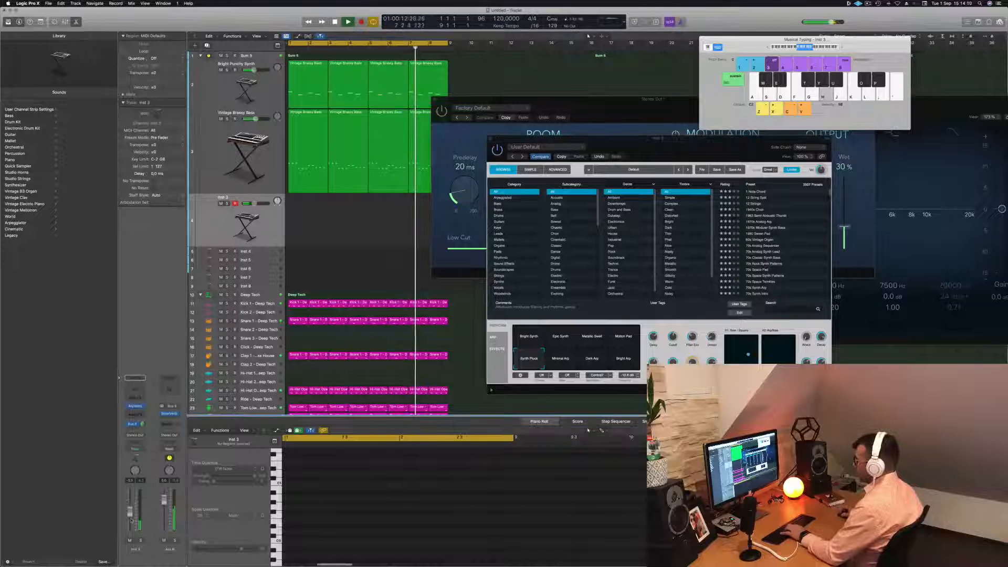
Step: Play test notes with the Synth Pluck sound and adjust Alchemy's Cutoff control
key("f")
key("h")
key("j")
mouse_move(670, 338)
left_click_drag(672, 338, 671, 339)
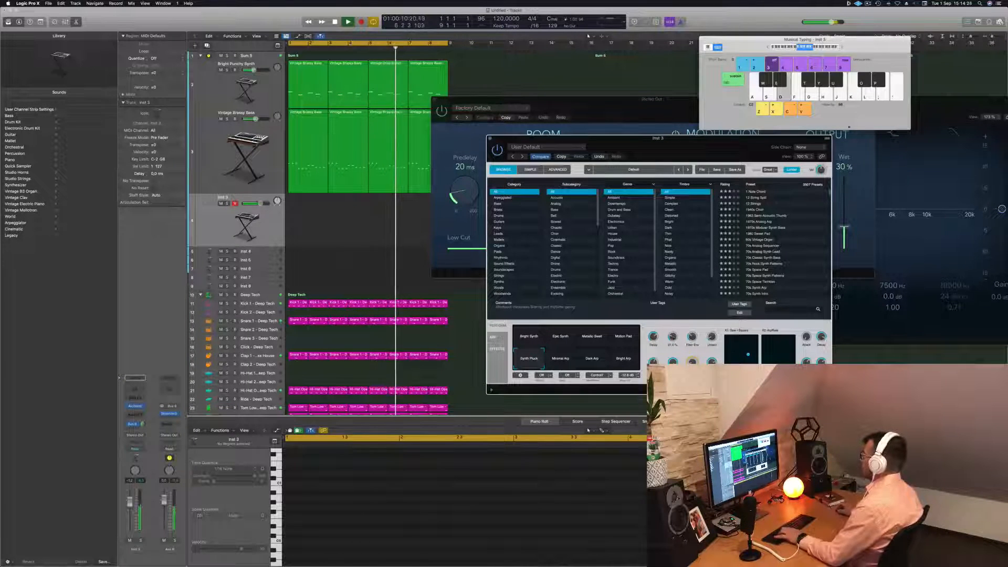
Step: Compare octave ranges on the Musical Typing keyboard with test notes and choose a suitable range
left_click(797, 48)
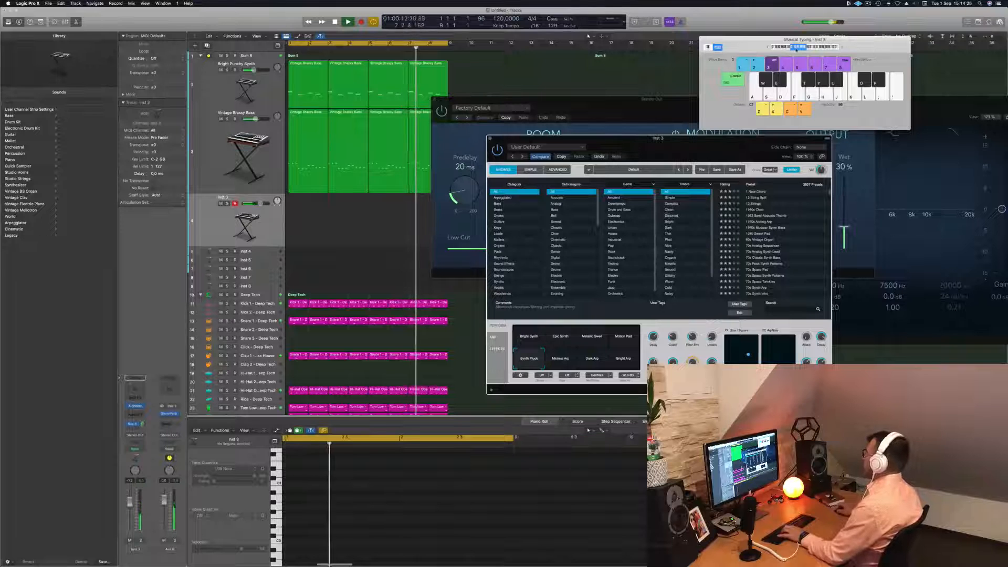
key("f")
left_click_drag(810, 49, 818, 49)
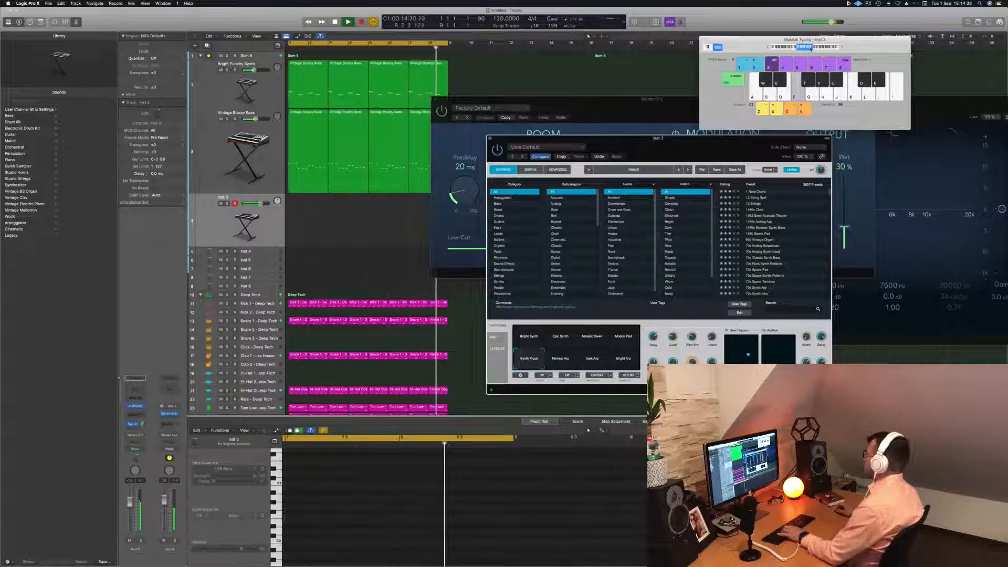
key("g")
left_click(818, 49)
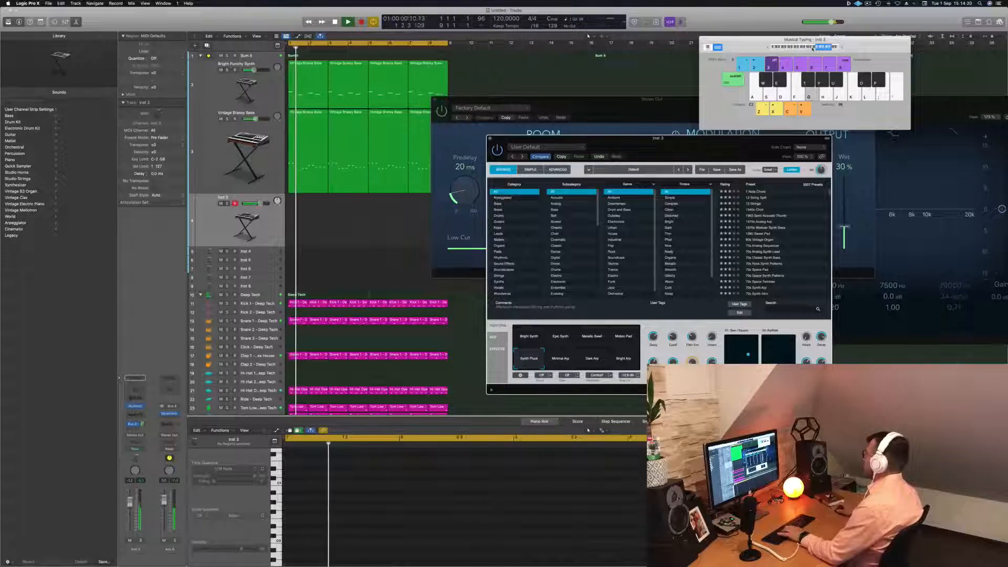
left_click(801, 49)
key("h")
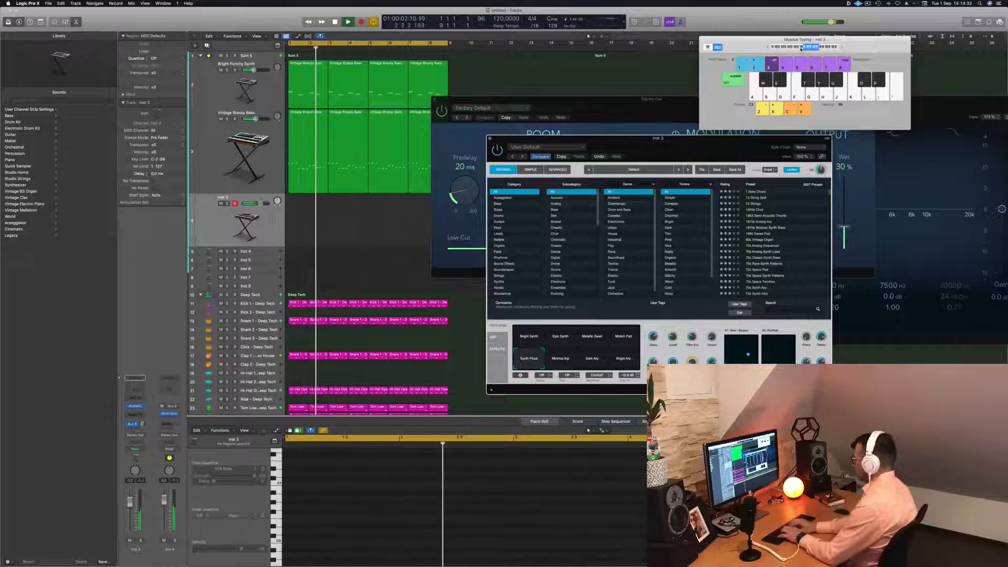
key("k")
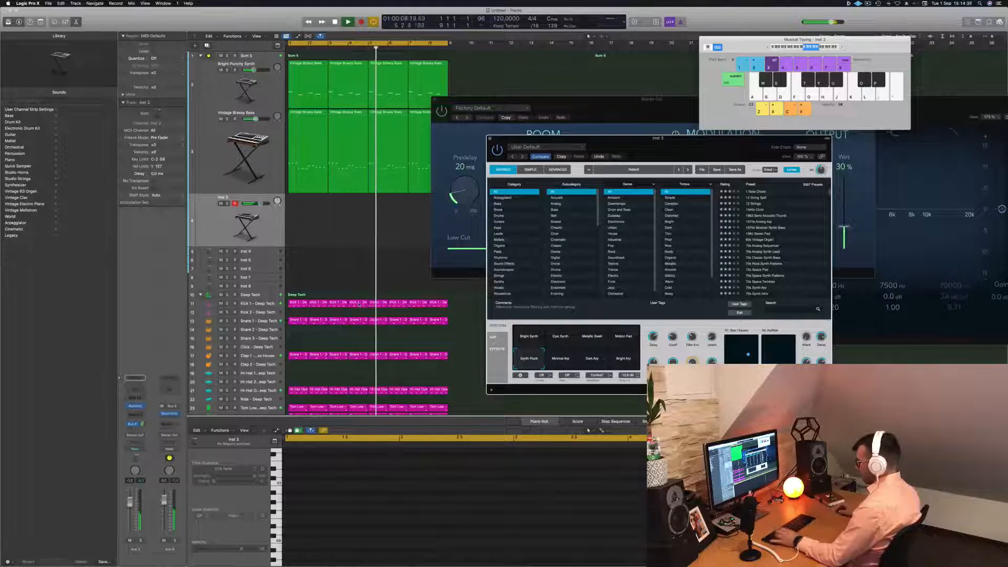
Step: Rehearse a short descending and ascending melody on the low notes of the Musical Typing keyboard over the looped track
key("s")
key("a")
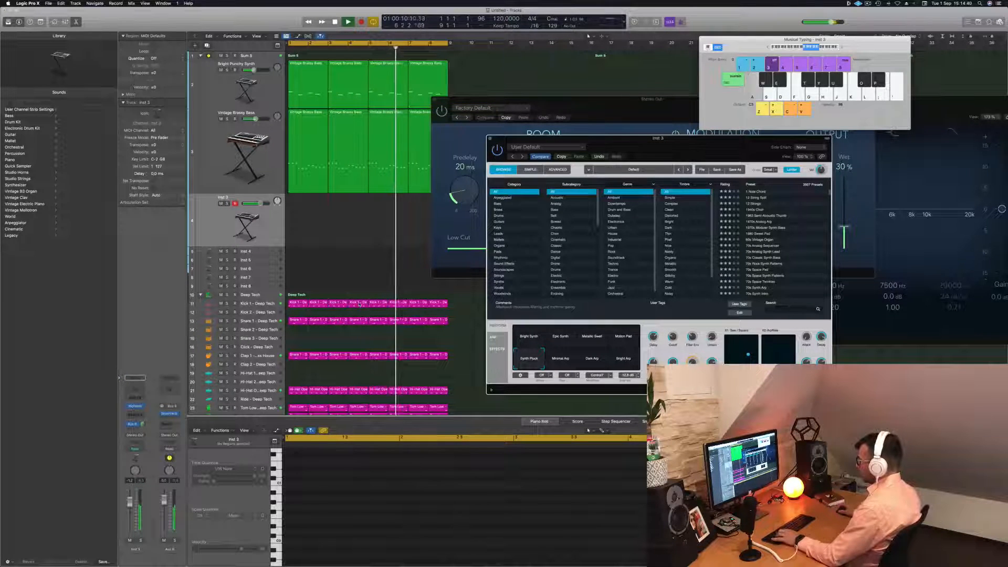
key("s")
key("d")
key("a")
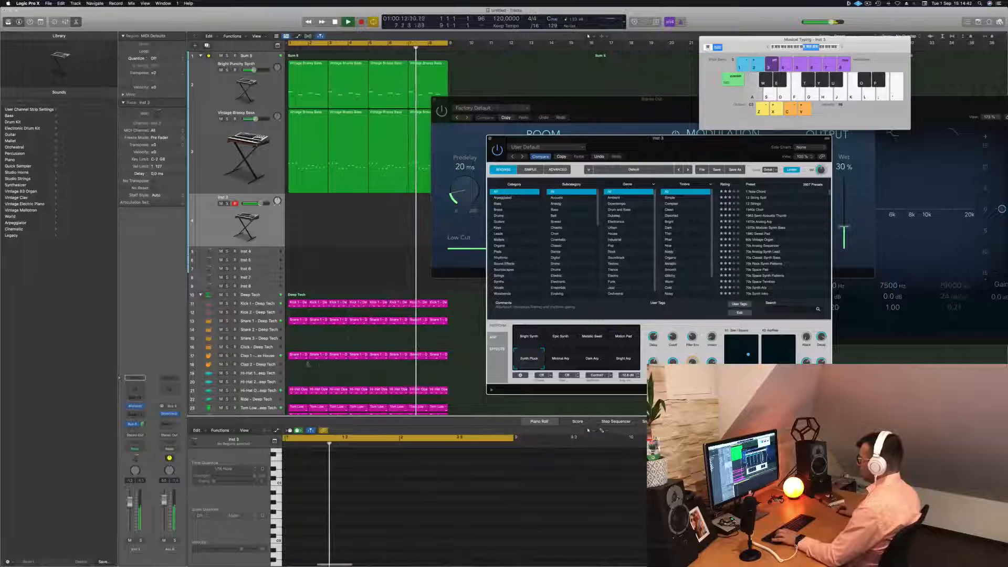
key("s")
key("d")
key("a")
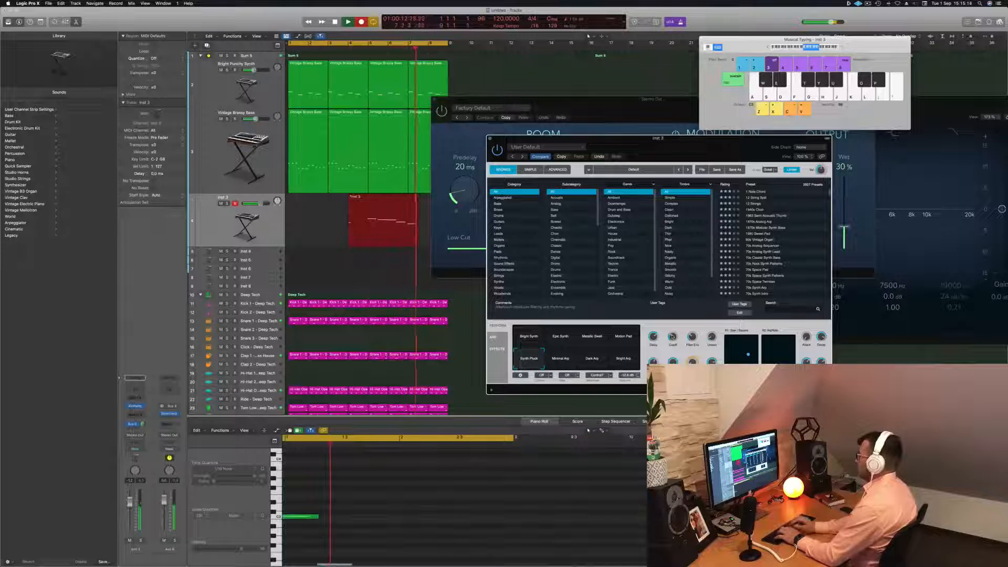
Step: Stop recording and delete the recorded take from the Inst 3 track
key("space")
key("BackSpace")
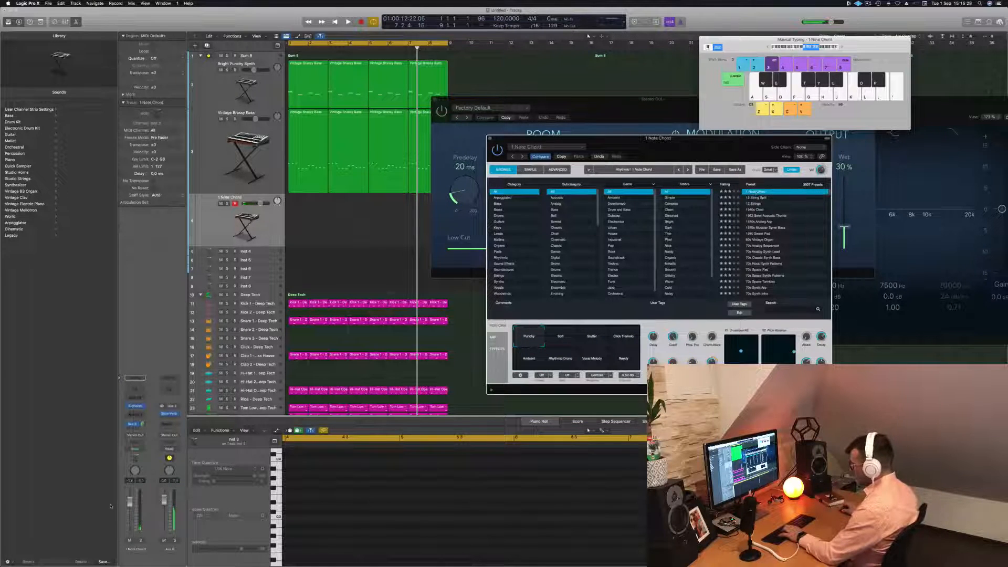
Step: Lower the 1 Note Chord channel's volume and start playback from the beginning of the project
left_click(131, 513)
key("d")
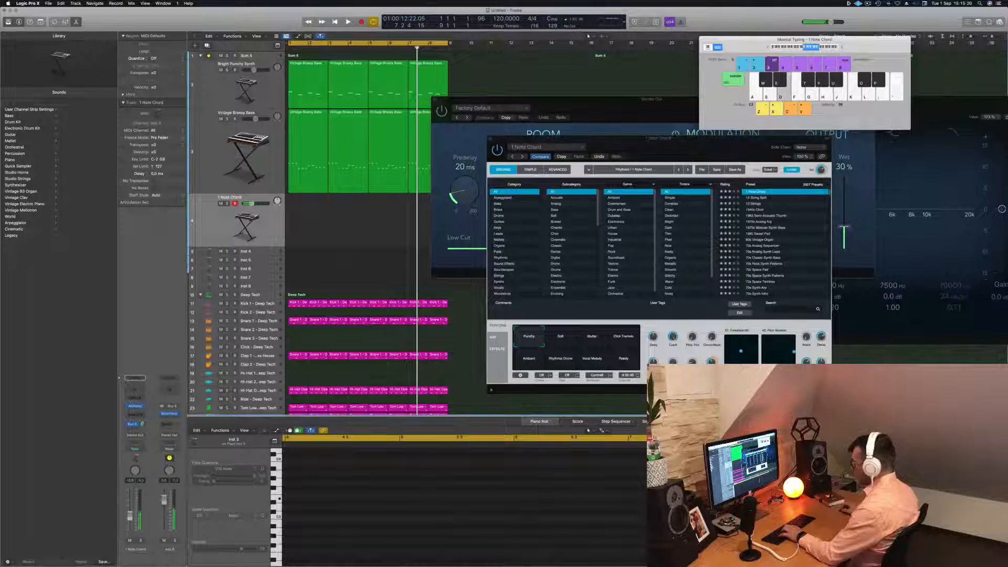
key("Return")
key("space")
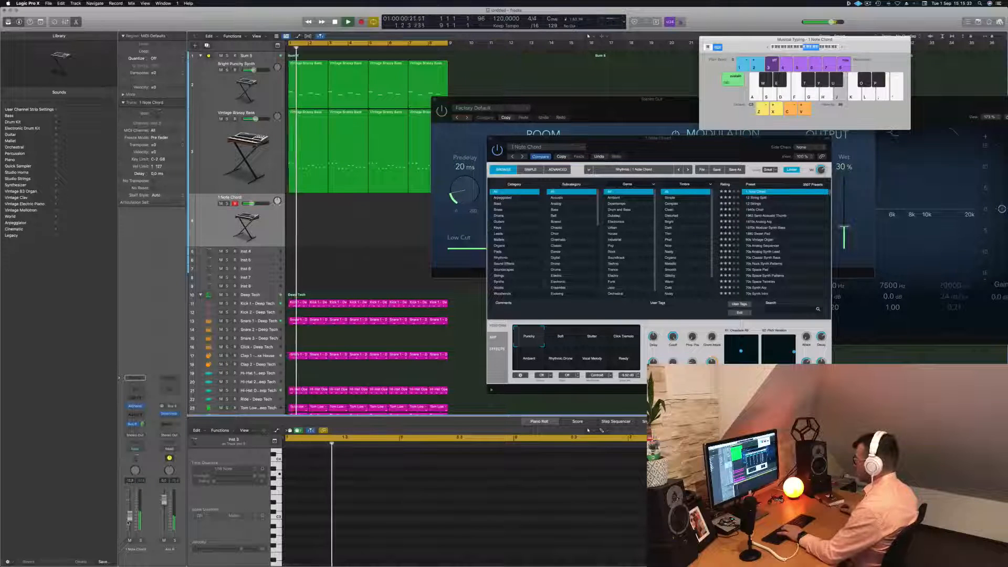
Step: Audition several snapshots of the 1 Note Chord preset, including Soft and Ready, and select Ambient
left_click(557, 341)
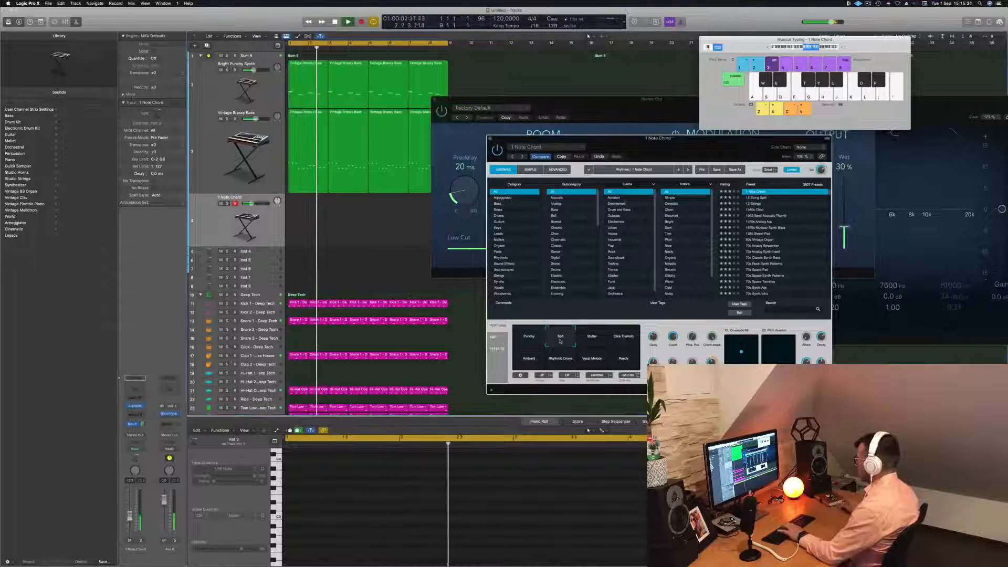
left_click(625, 340)
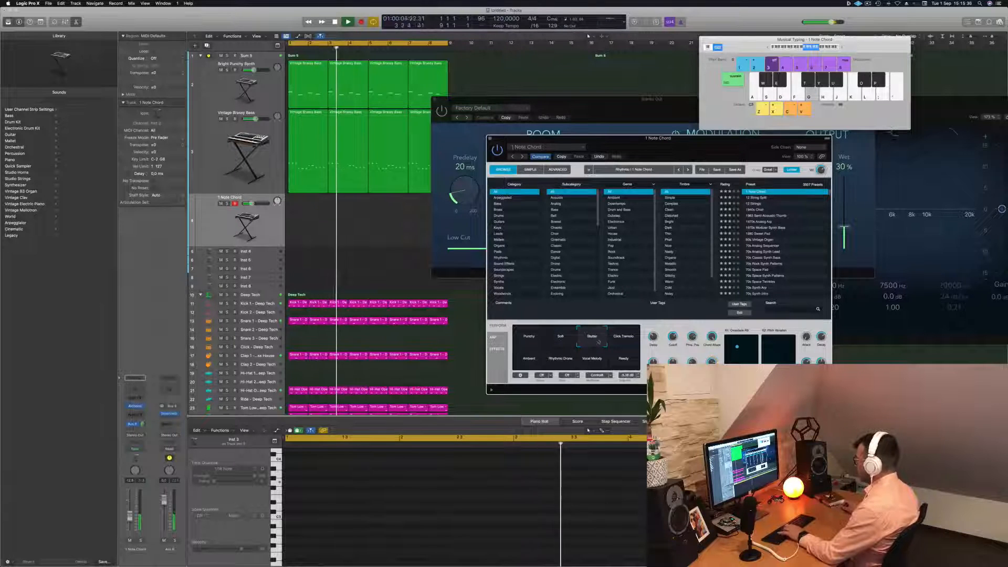
left_click(624, 359)
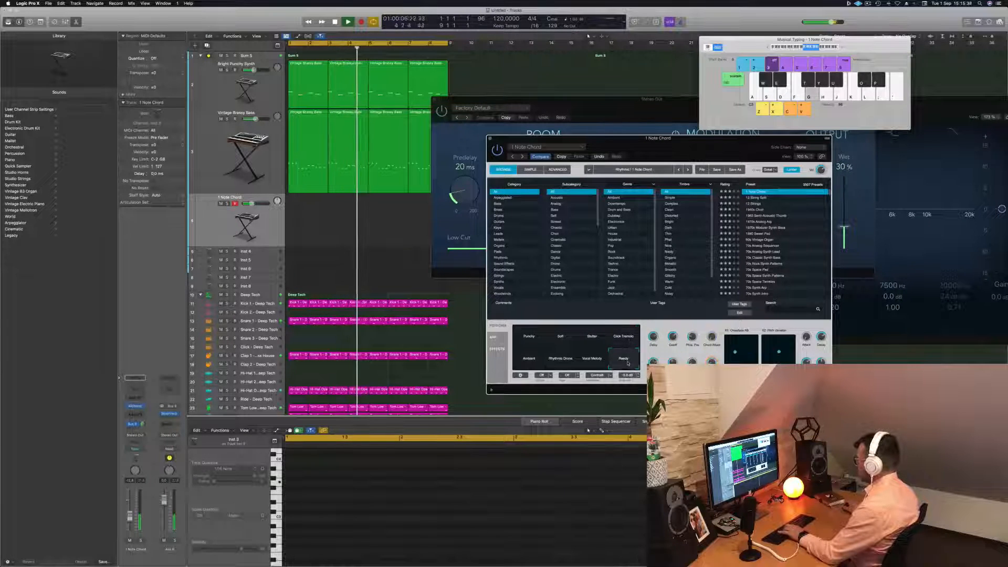
left_click(523, 361)
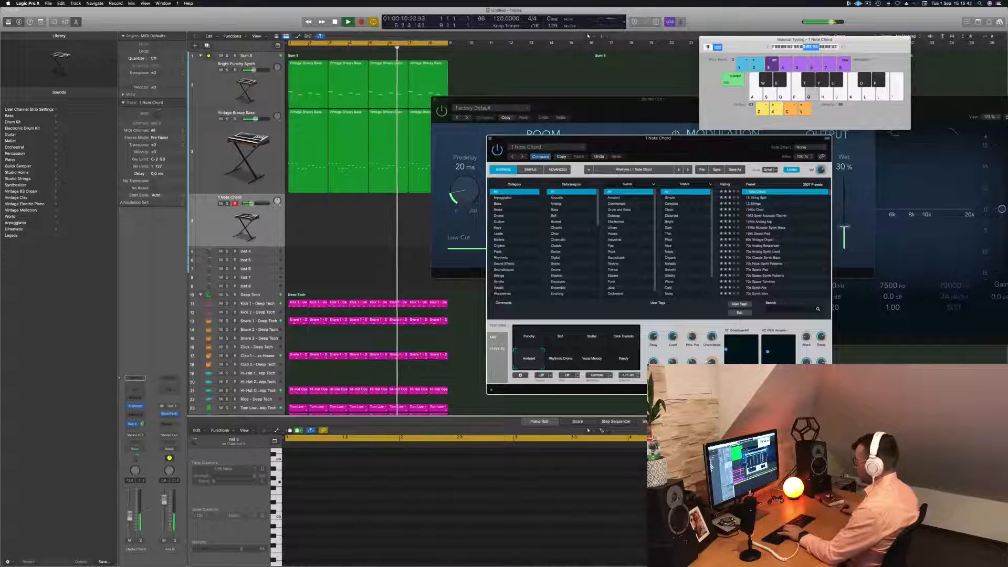
Step: Raise the 1 Note Chord track's volume slightly while playing test notes against the loop
key("d")
left_click_drag(251, 203, 254, 203)
key("g")
key("h")
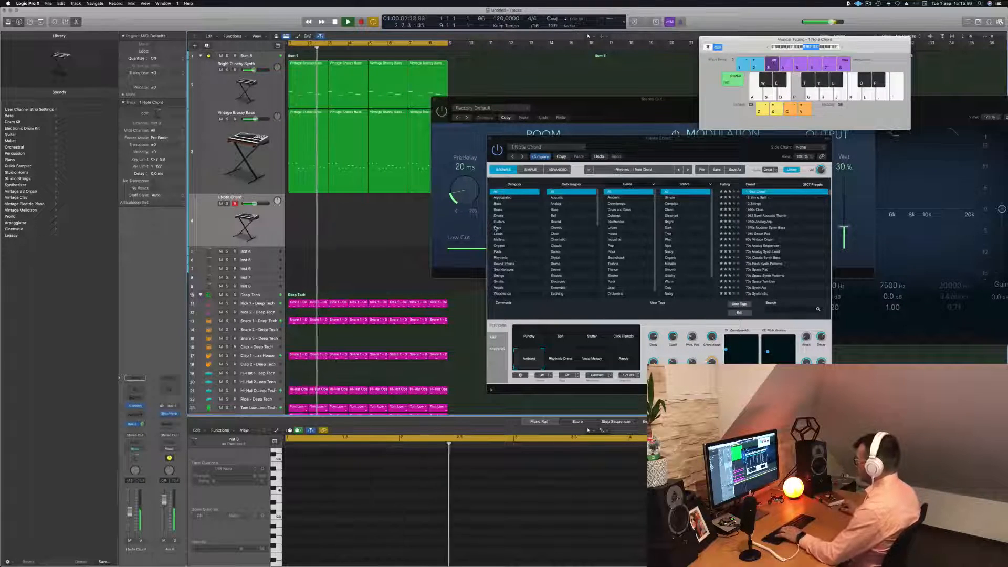
Step: Audition all eight performance snapshots of the 1 Note Chord preset with test notes, ending on Ready
left_click(540, 339)
key("g")
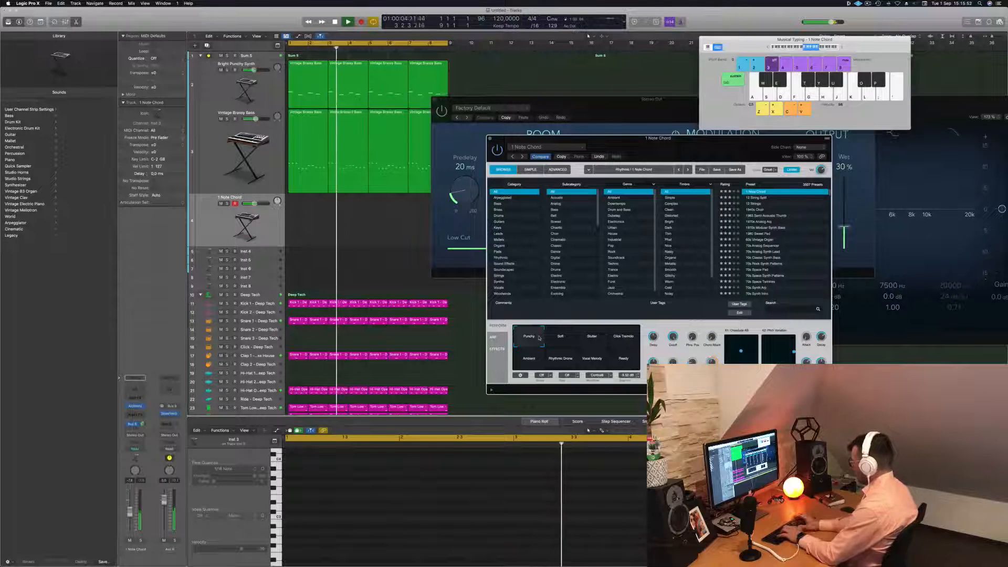
key("k")
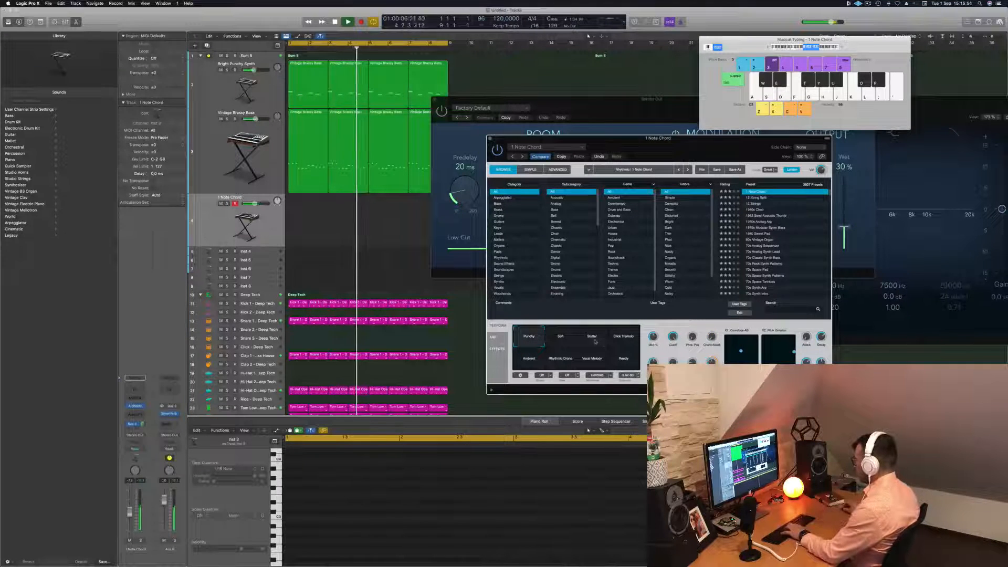
left_click(595, 342)
left_click(561, 340)
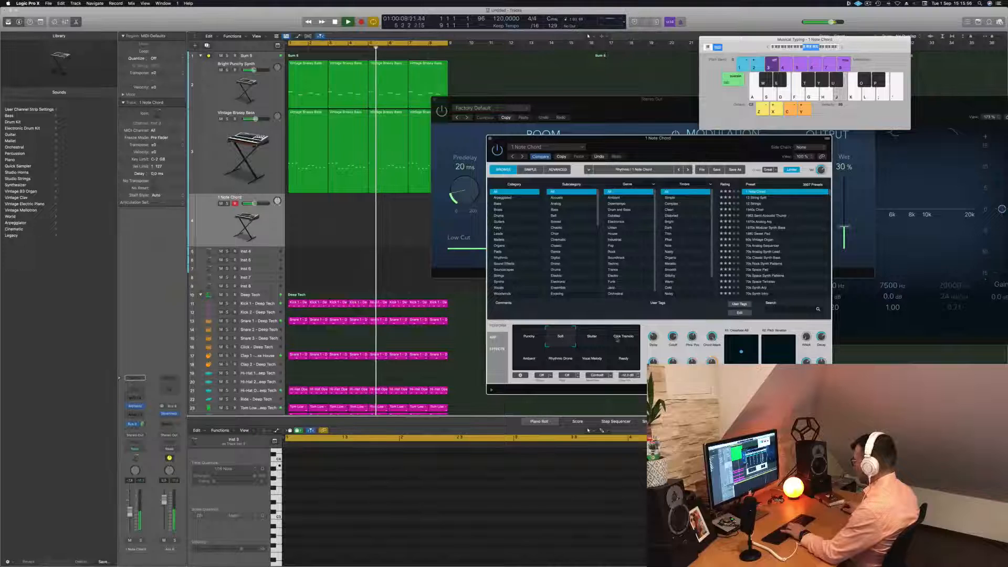
left_click(625, 340)
left_click(526, 362)
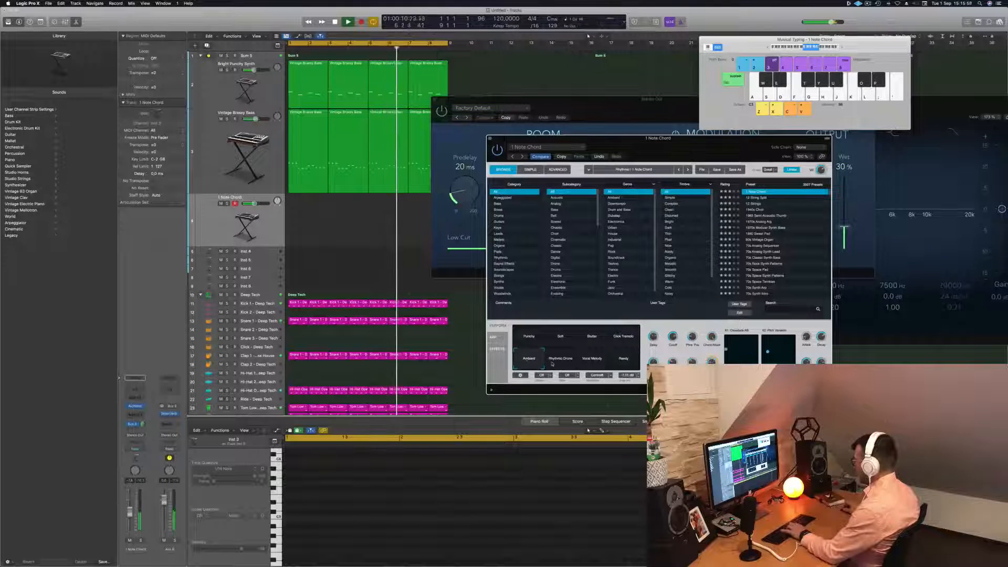
left_click(560, 359)
left_click(593, 362)
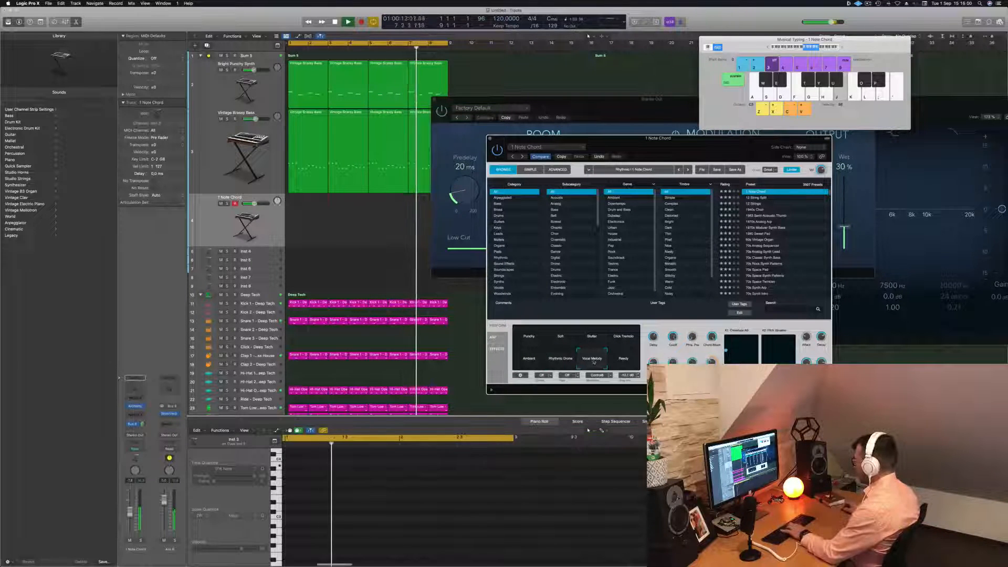
left_click(624, 360)
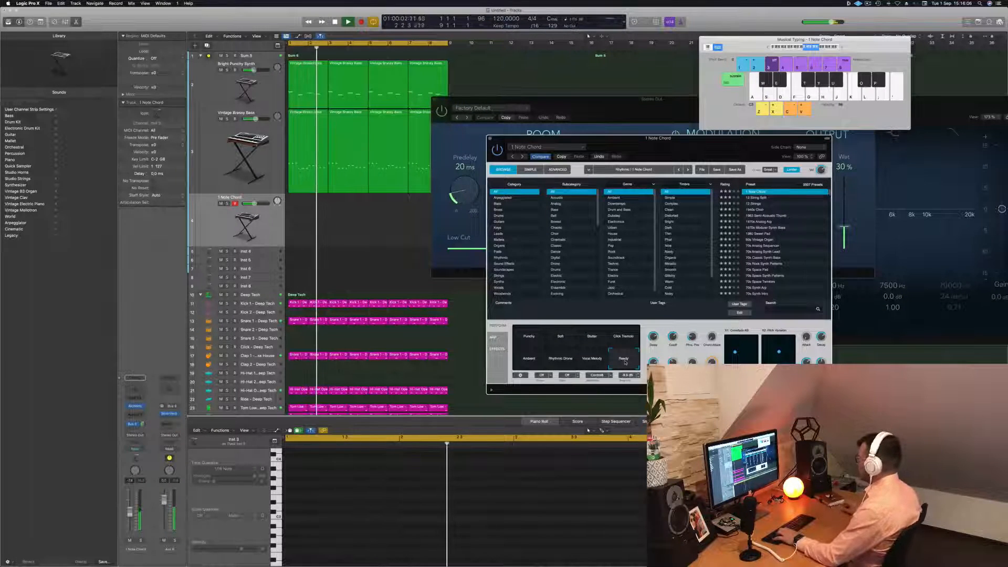
Step: Load the 1940s Choir preset in Alchemy
left_click(755, 210)
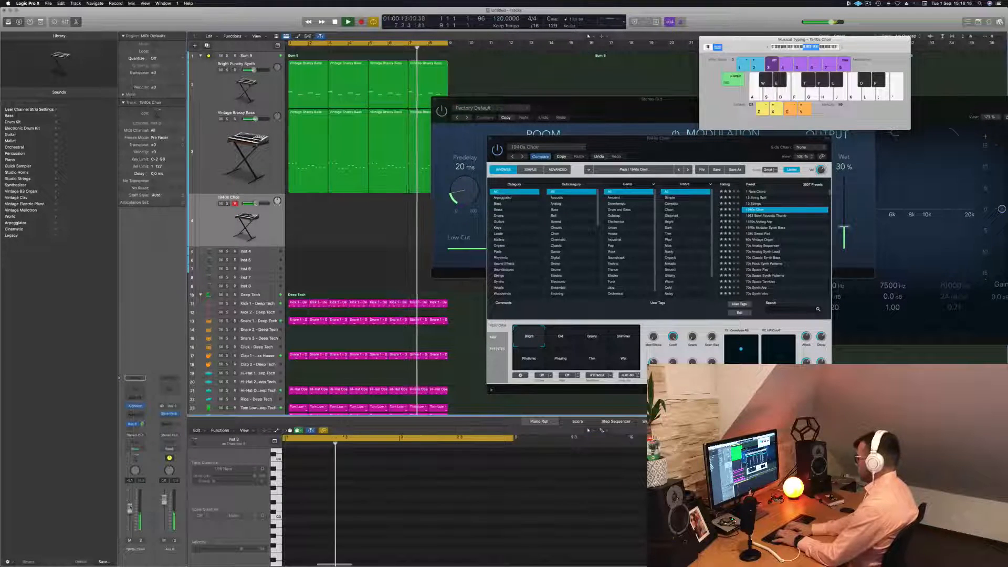
Step: Record a short melody on the 1940s Choir track over the looped drums and bass, then play the take back
key("r")
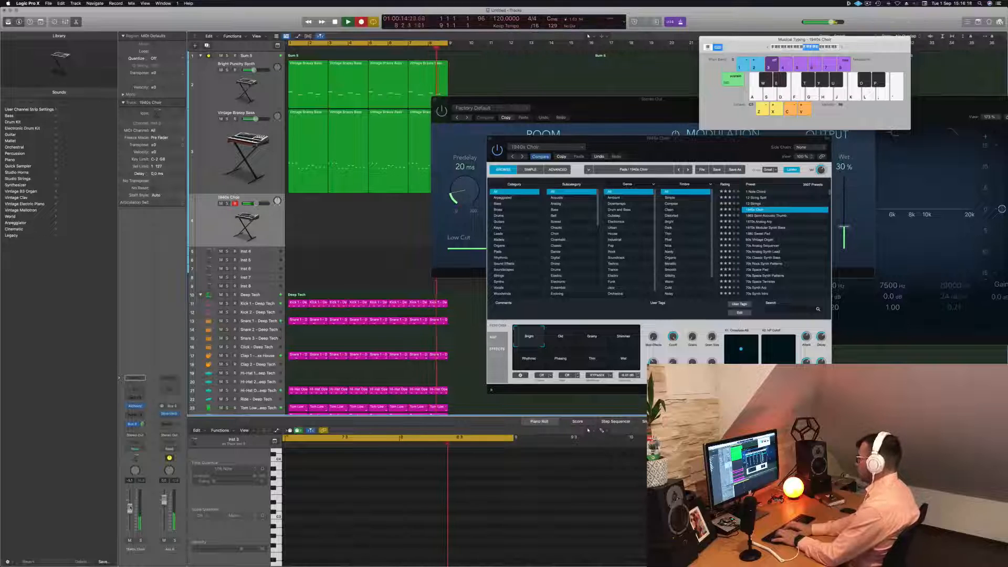
key("d")
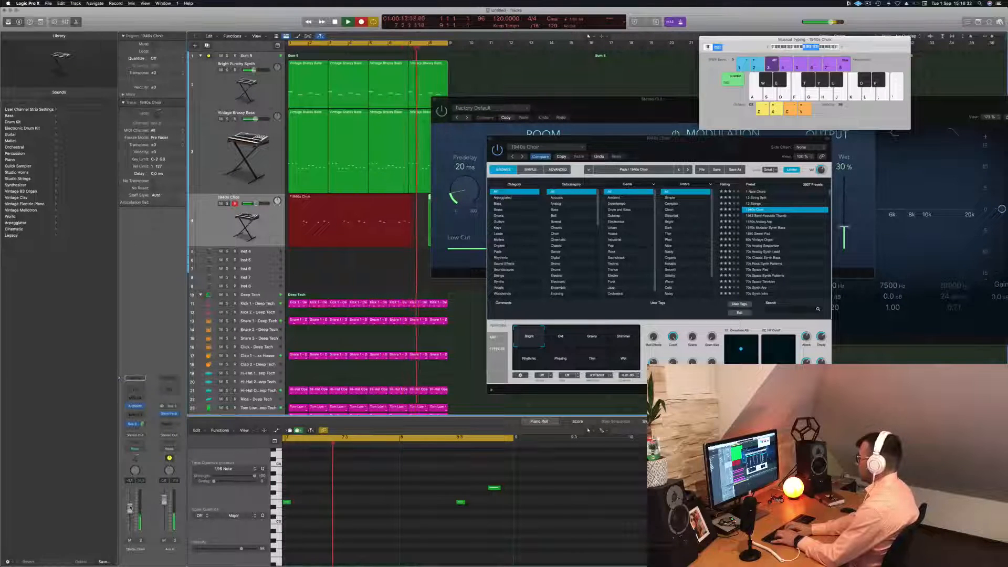
key("g")
key("d")
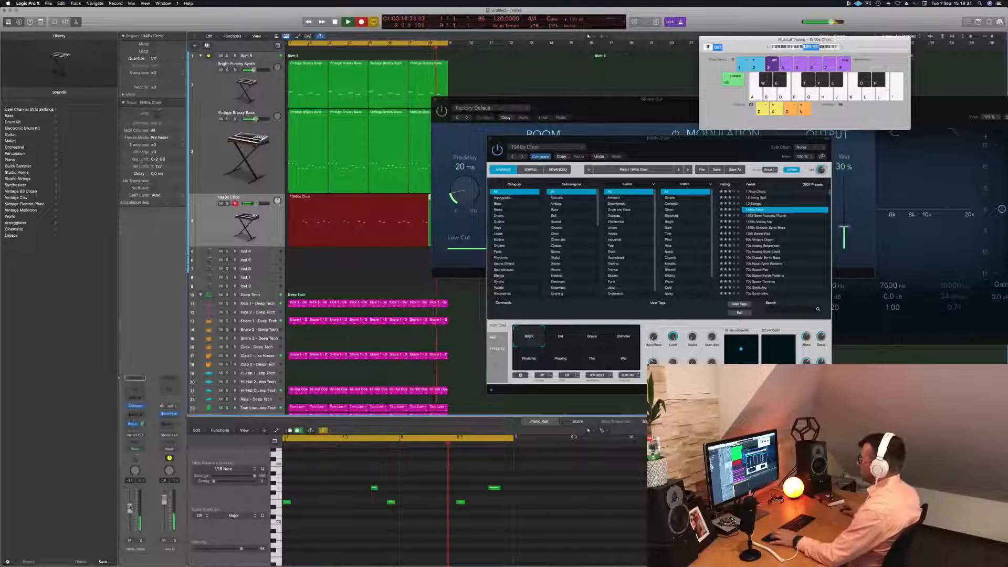
key("space")
left_click_drag(582, 100, 753, 99)
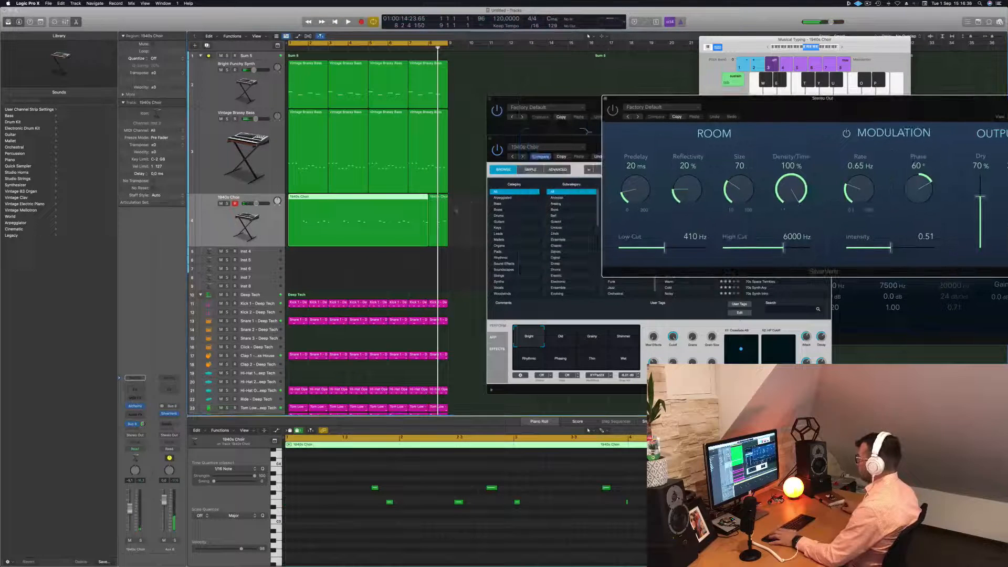
key("space")
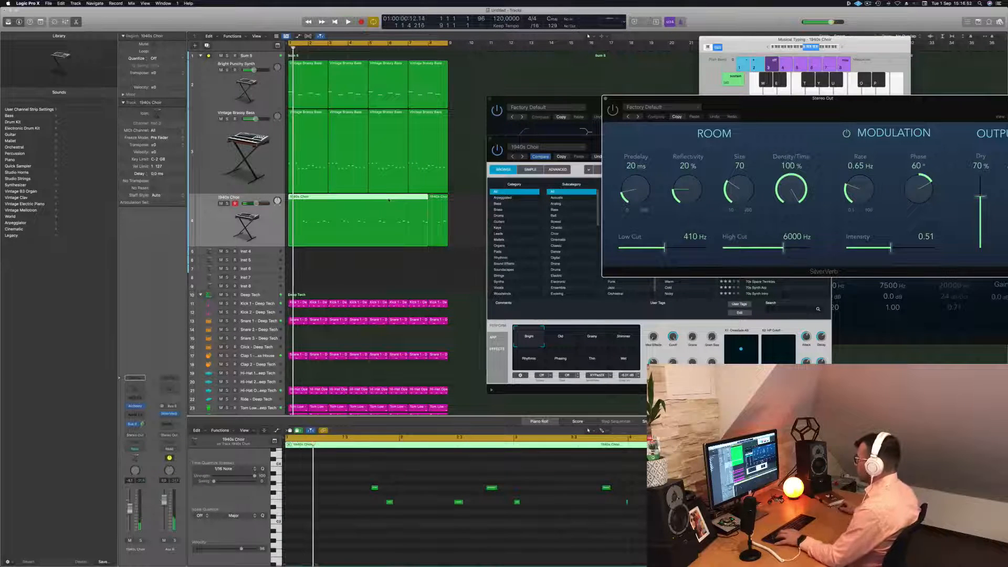
Step: Split the 1940s Choir recording at bar 6, delete the earlier part, and move the remaining two-bar piece to the start of the loop
left_click(386, 199)
left_click(388, 199)
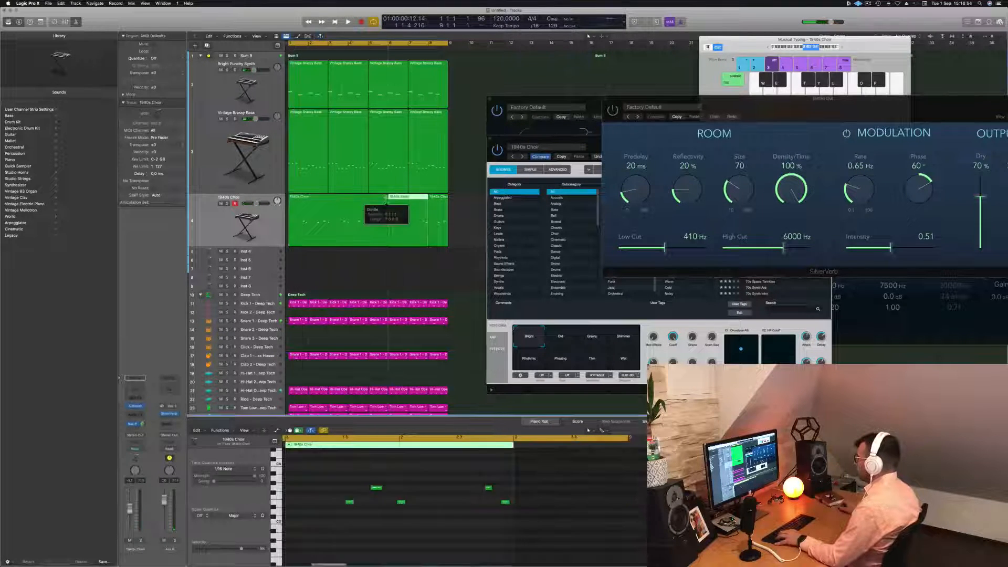
left_click(362, 200)
key("Delete")
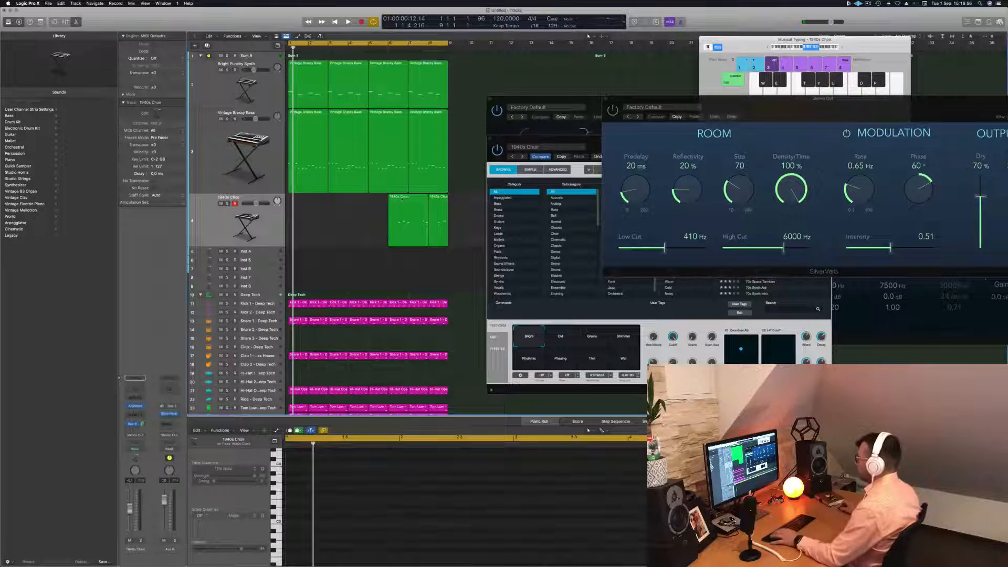
left_click_drag(402, 200, 303, 200)
key("space")
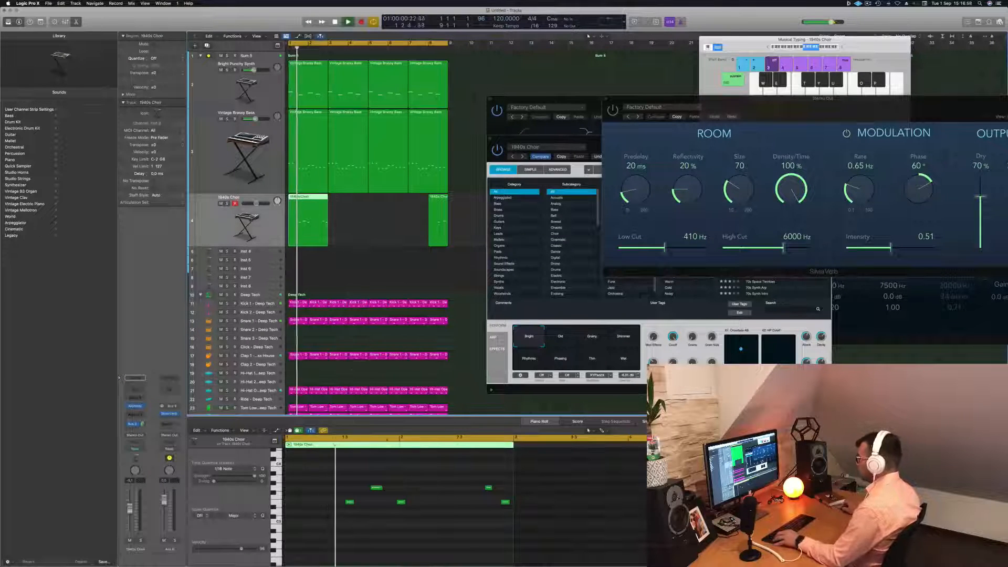
Step: Quantize all notes in the two-bar 1940s Choir region to 1/16 notes and replay the loop
left_click(430, 477)
key("super+a")
key("q")
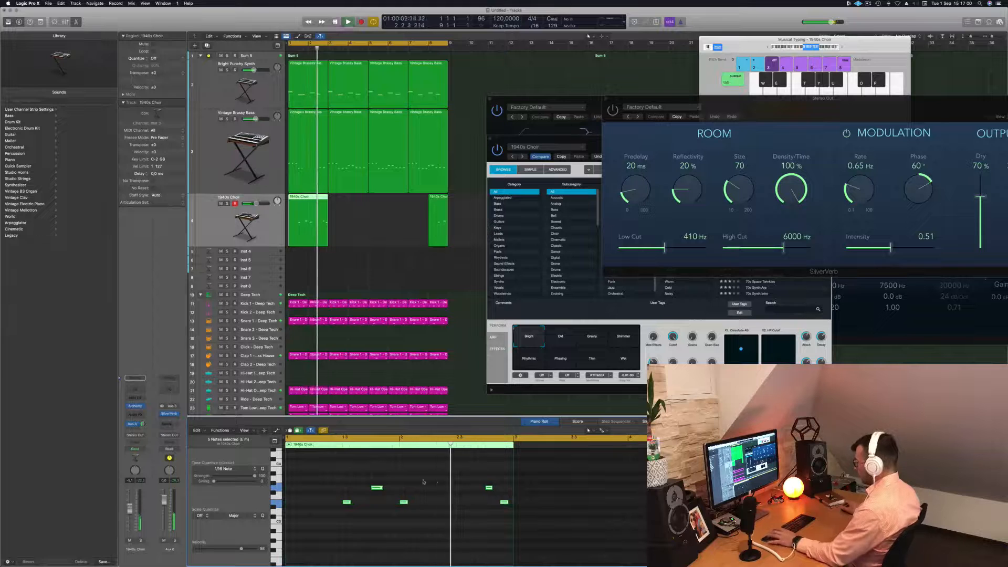
key("space")
key("space")
left_click(416, 502)
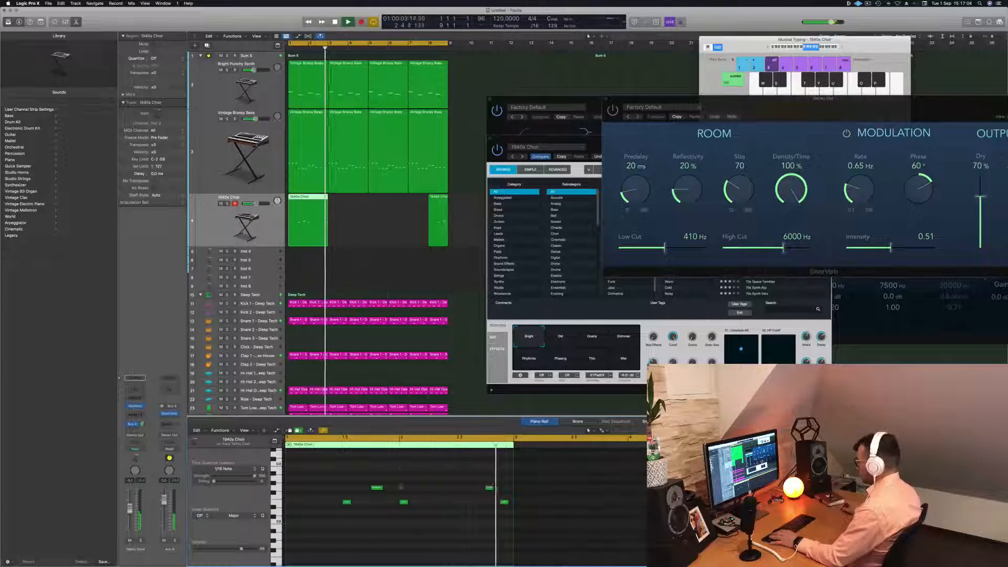
Step: Delete the leftover 1940s Choir region at the end of the loop and restart playback
left_click(434, 214)
key("Delete")
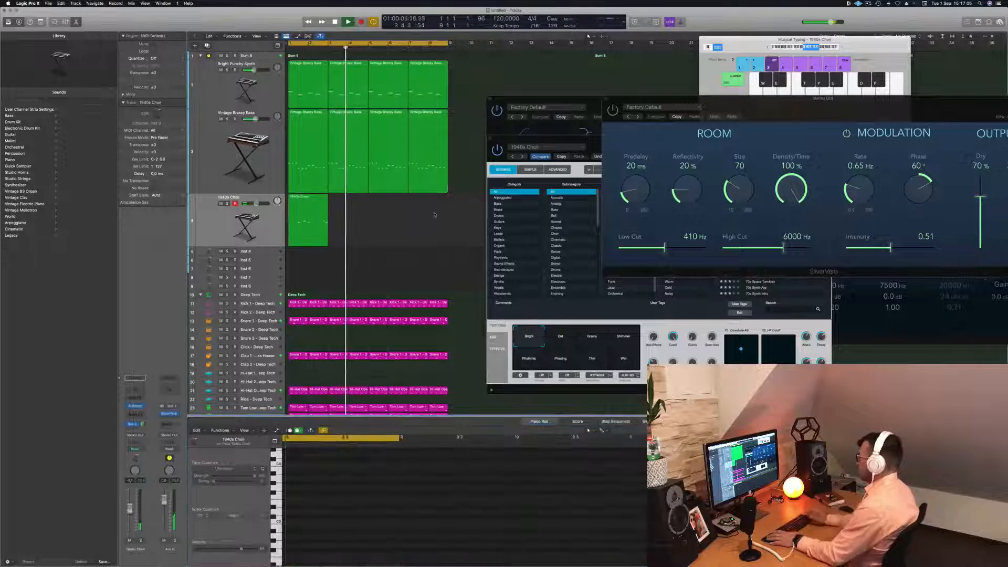
key("space")
key("space")
Step: Copy the two-bar 1940s Choir region until four back-to-back regions fill the eight-bar loop, and play the result
left_click(307, 200)
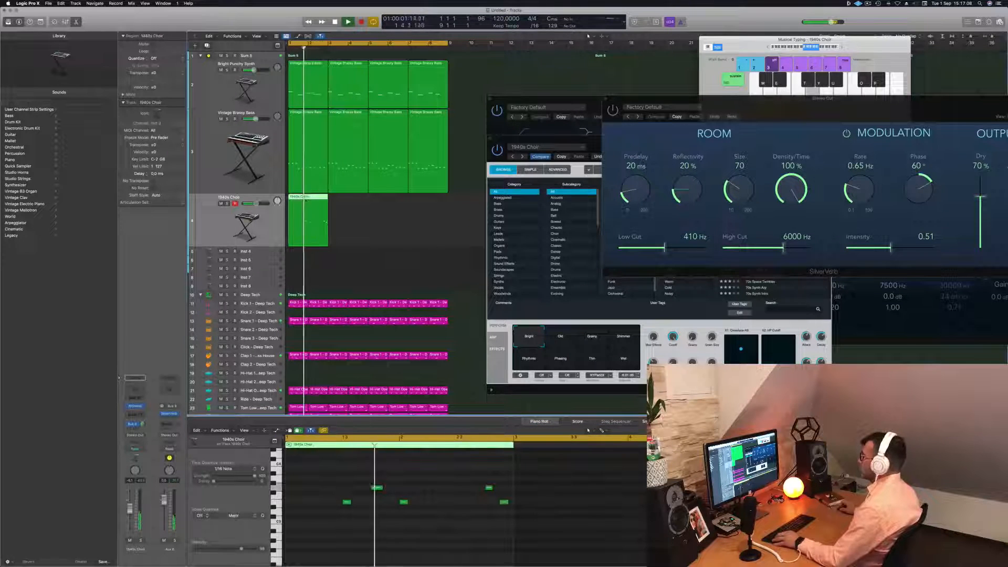
left_click_drag(306, 200, 389, 202)
left_click(305, 201, "shift")
scroll(341, 257, "down", 2)
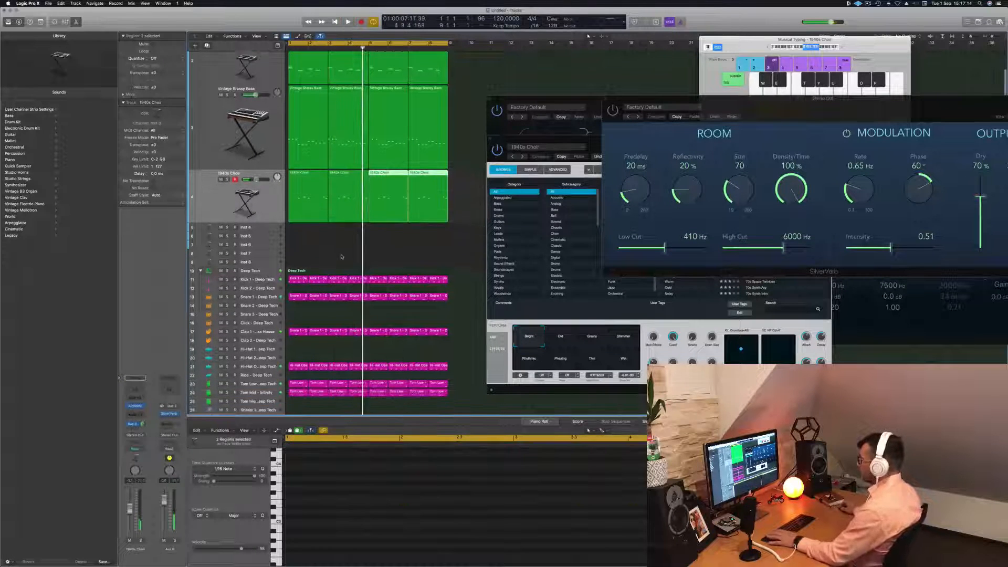
key("space")
scroll(332, 218, "down", 3)
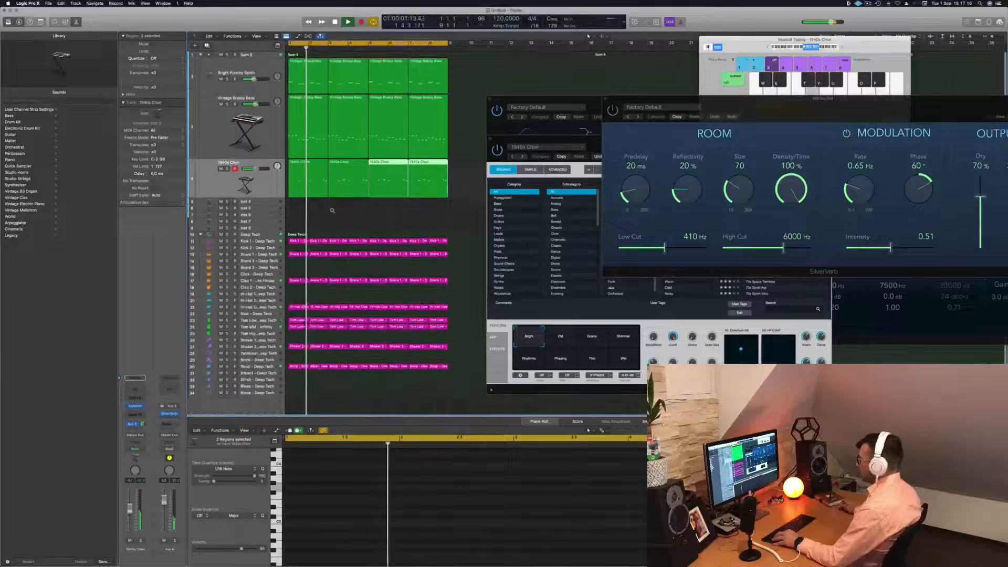
scroll(331, 210, "down", 2)
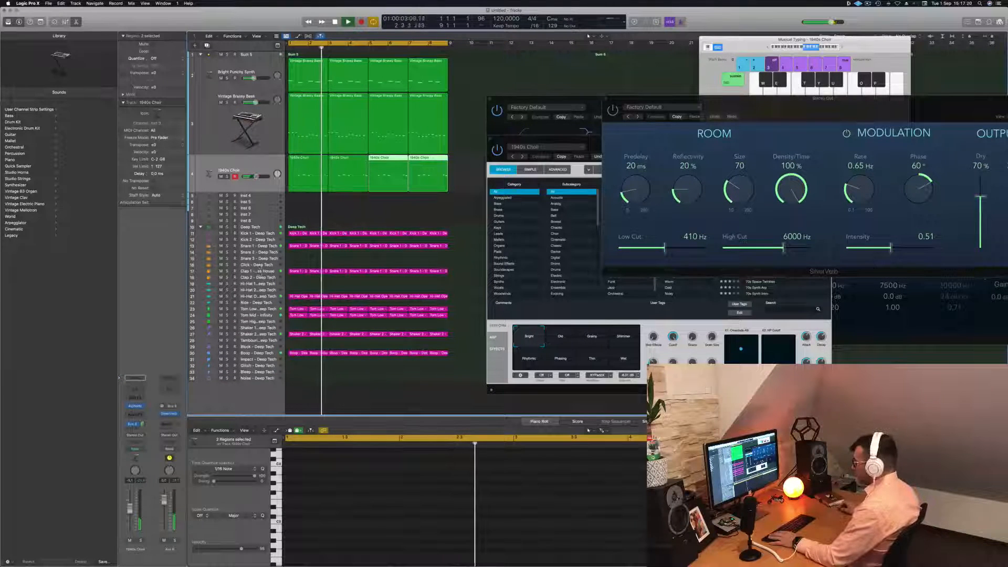
Step: Check the Clap 1 track, return to the 1940s Choir track, and replay the loop from its beginning
left_click(257, 271)
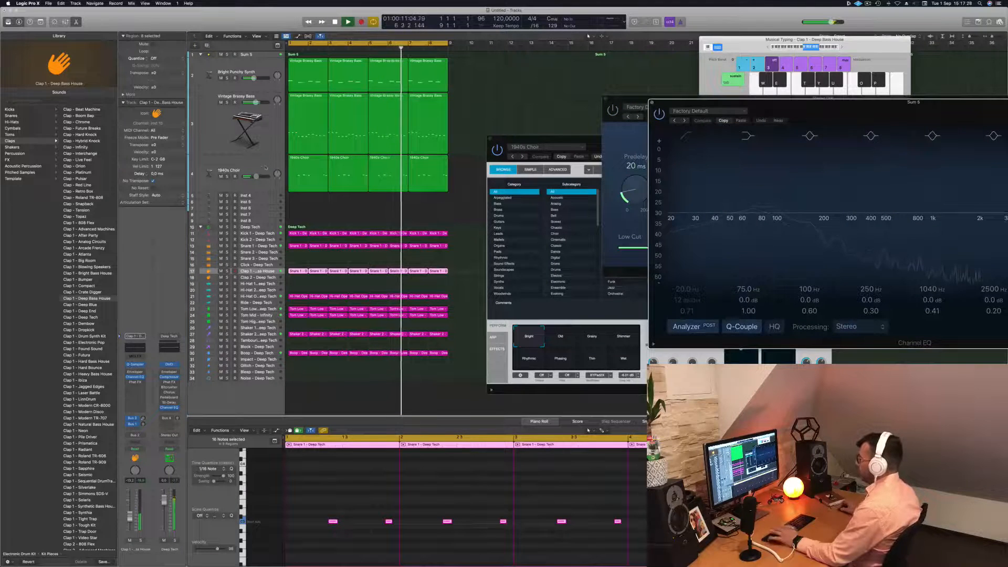
left_click(261, 167)
key("Return")
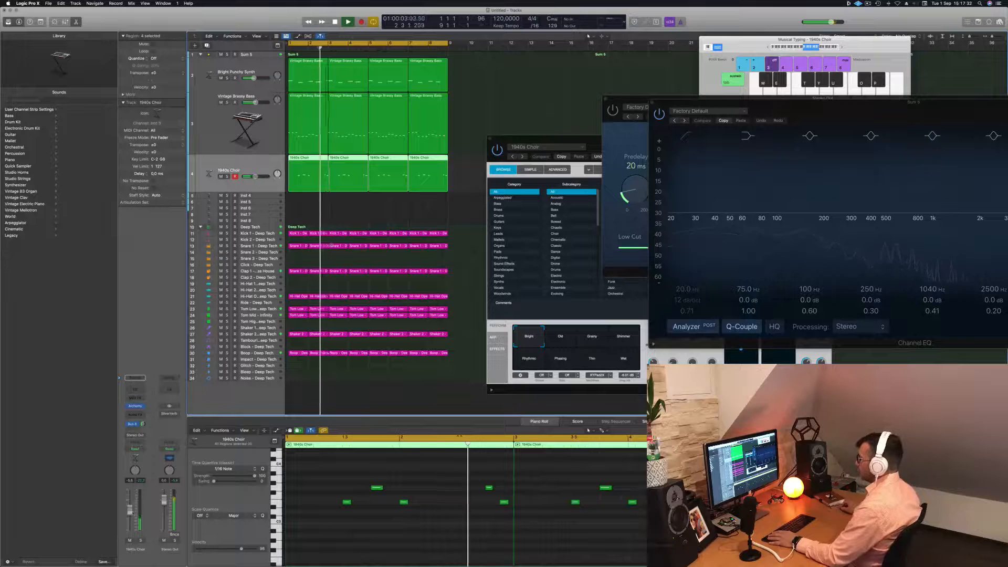
left_click_drag(546, 138, 731, 129)
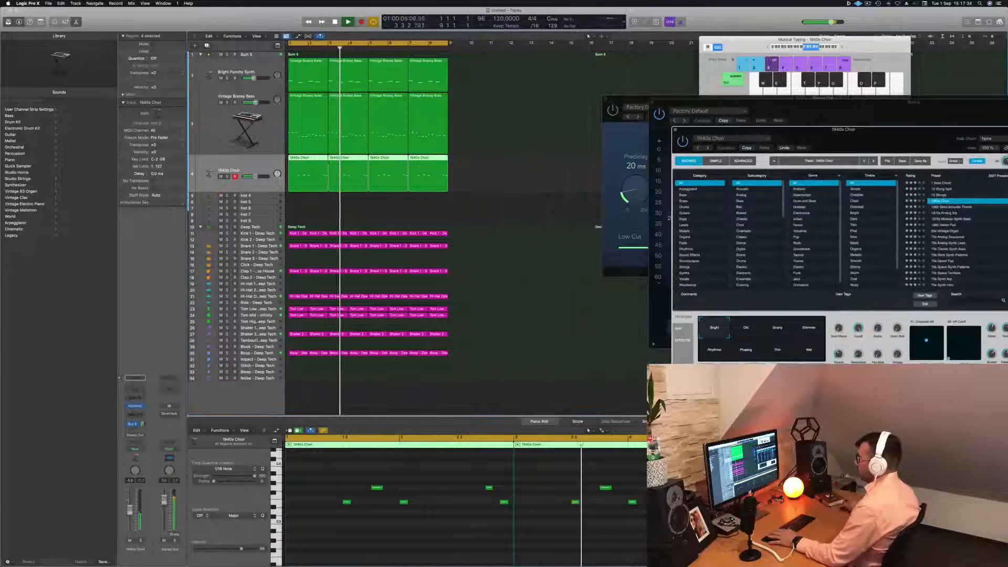
key("space")
key("Return")
key("space")
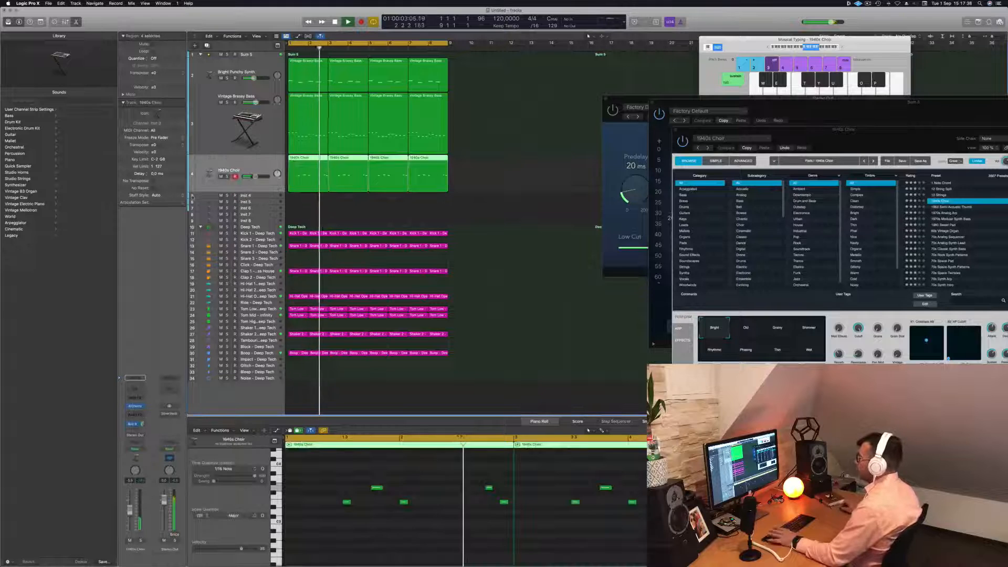
key("Return")
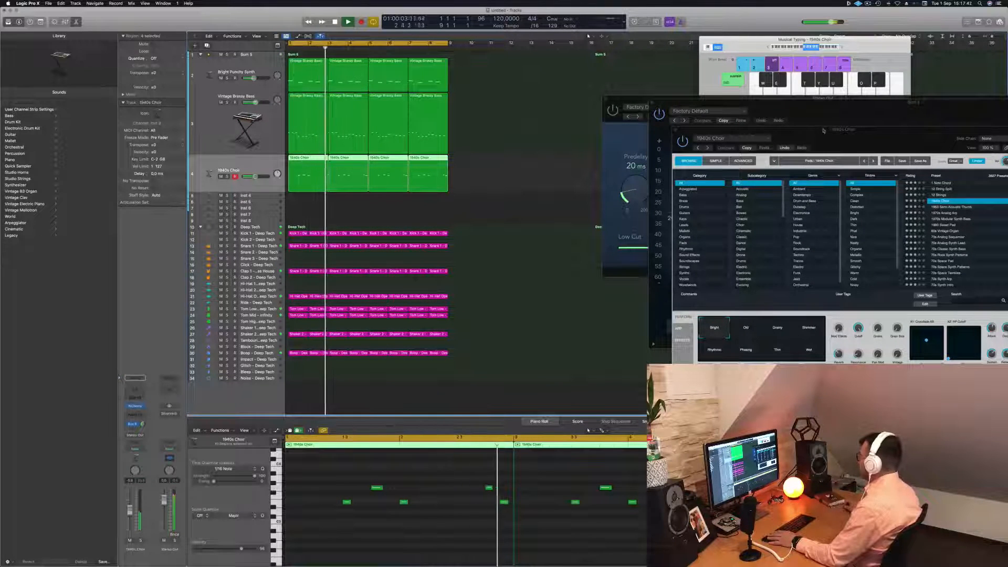
Step: Audition the 1940s Choir preset's performance snapshots against the loop, including Old, Shimmer, Rhythmic, Phasing and Thin
left_click_drag(824, 130, 431, 143)
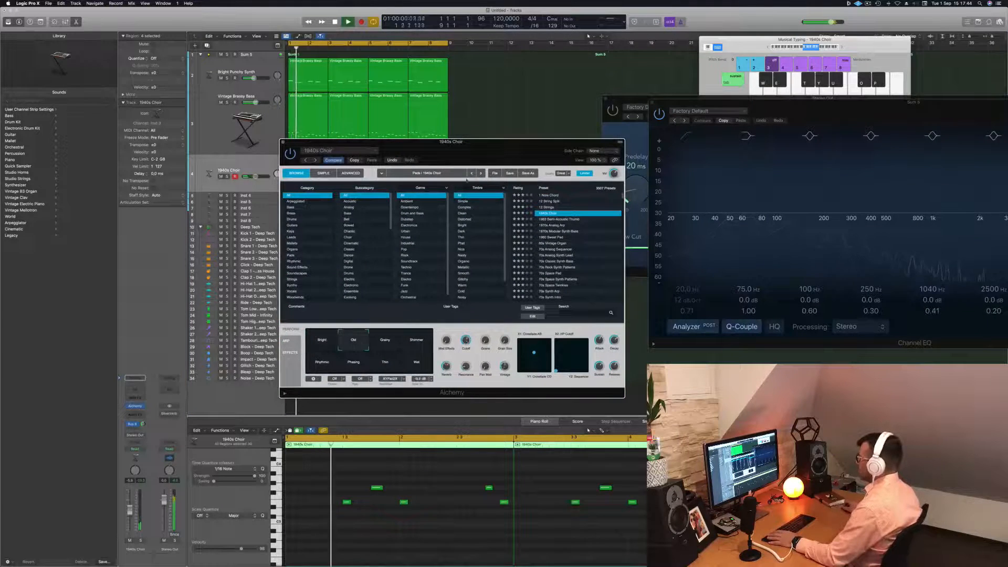
left_click_drag(488, 156, 593, 157)
left_click(489, 345)
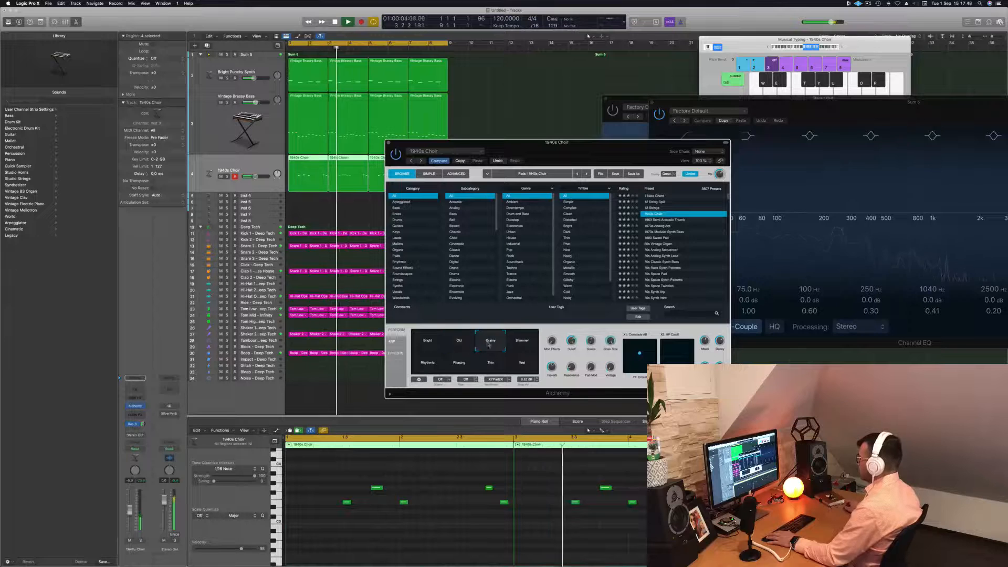
left_click(520, 344)
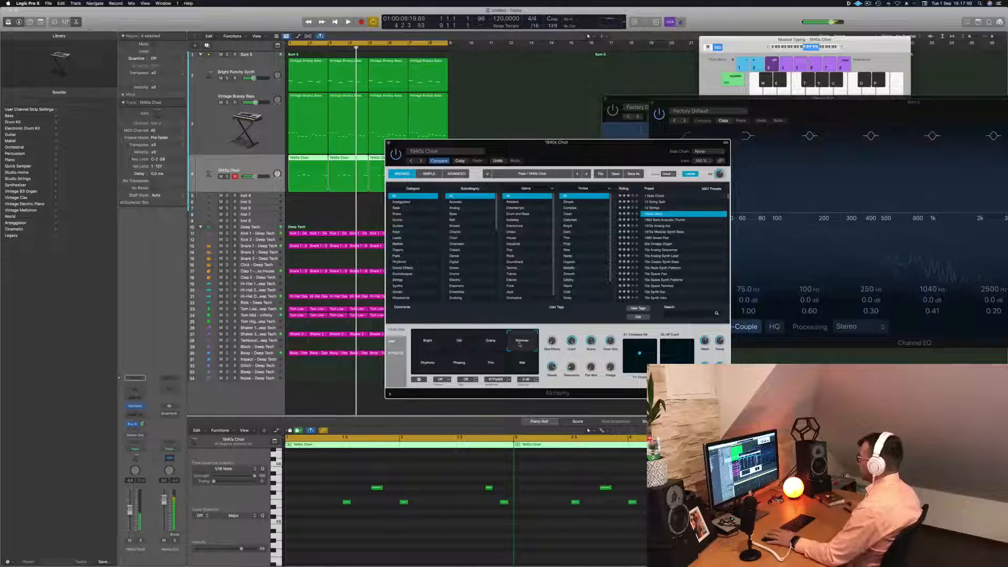
key("space")
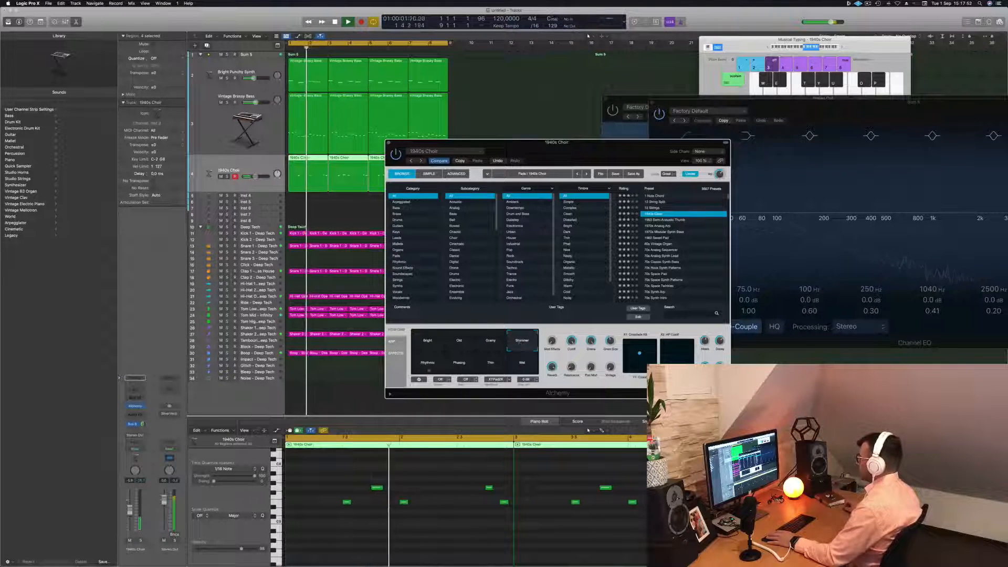
left_click(429, 368)
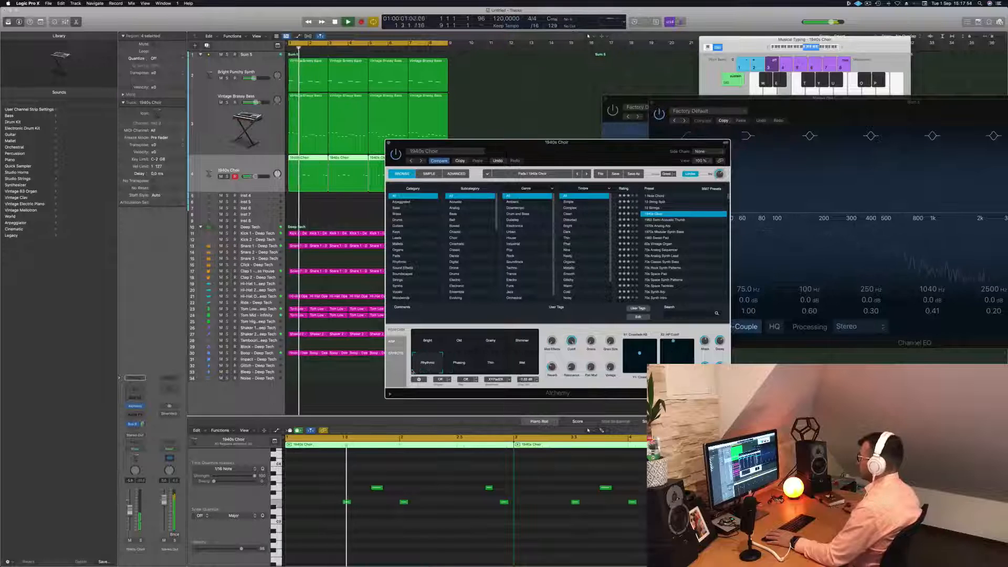
left_click(455, 369)
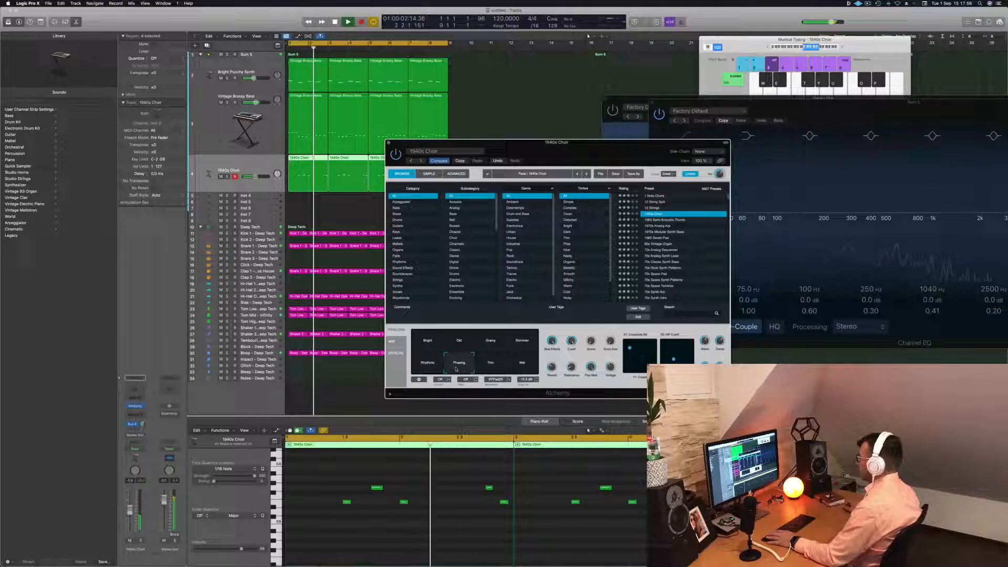
left_click(488, 368)
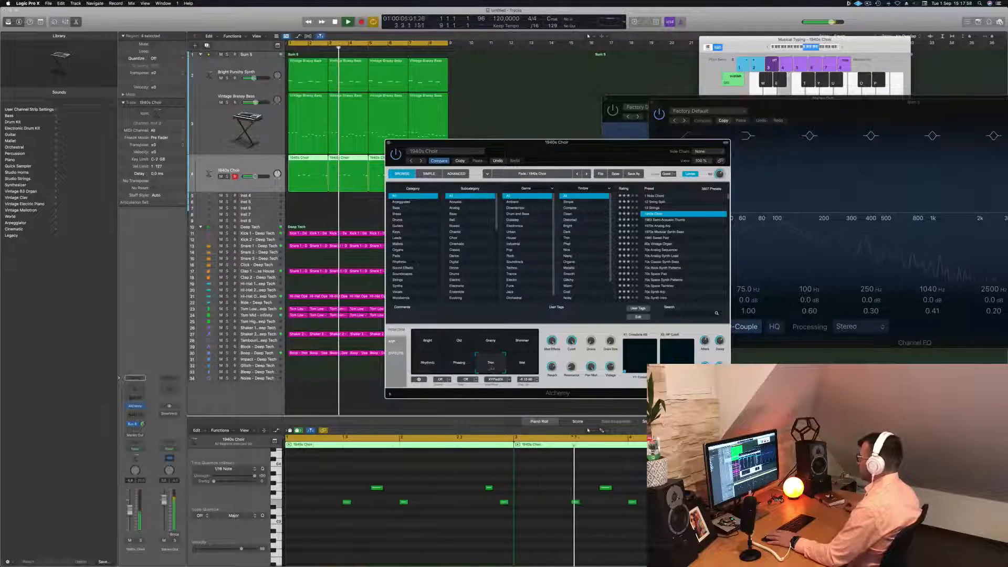
left_click(523, 366)
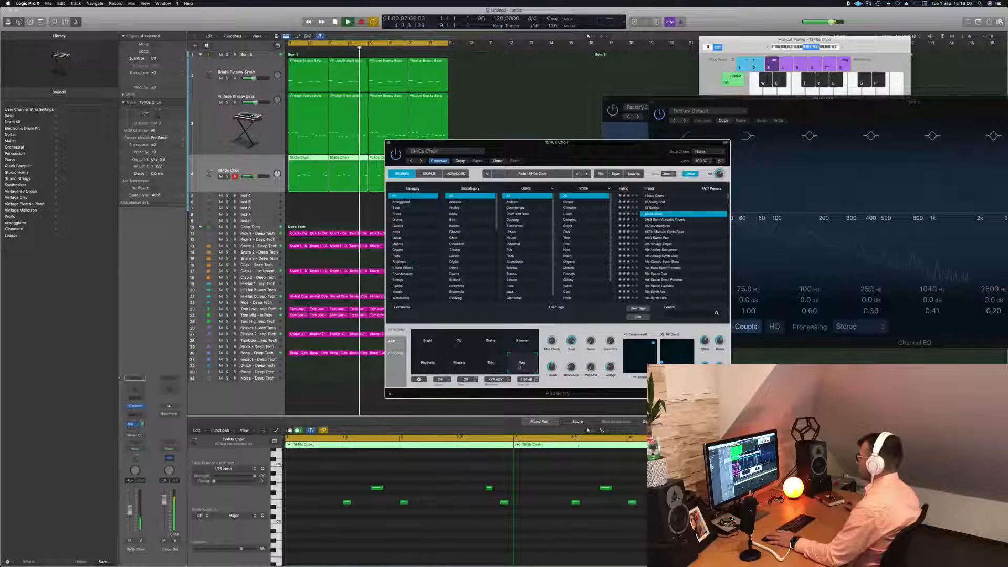
Step: Compare the Bright and Old snapshots, keep Old for the 1940s Choir, and close the Alchemy window
left_click(459, 343)
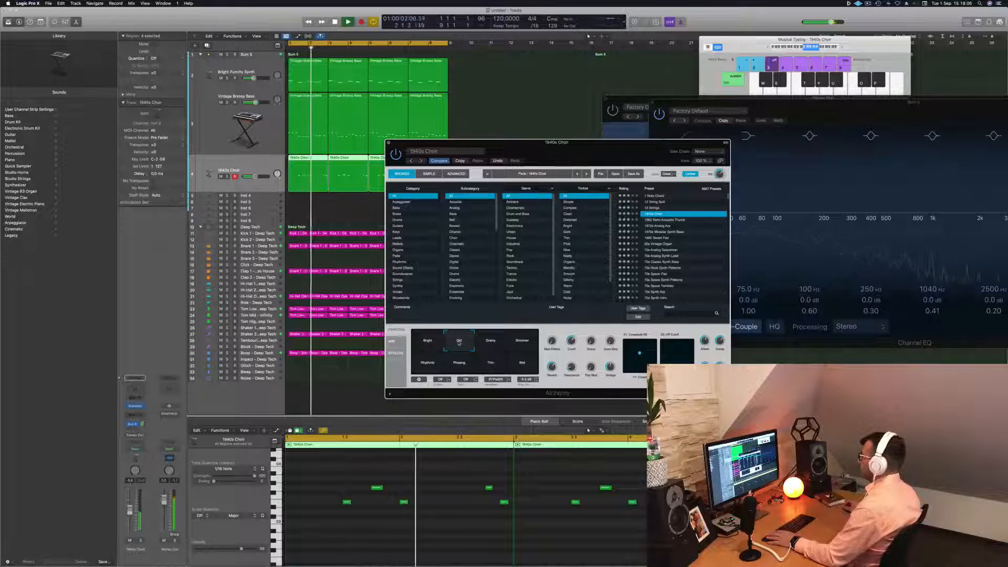
left_click(429, 341)
left_click(456, 343)
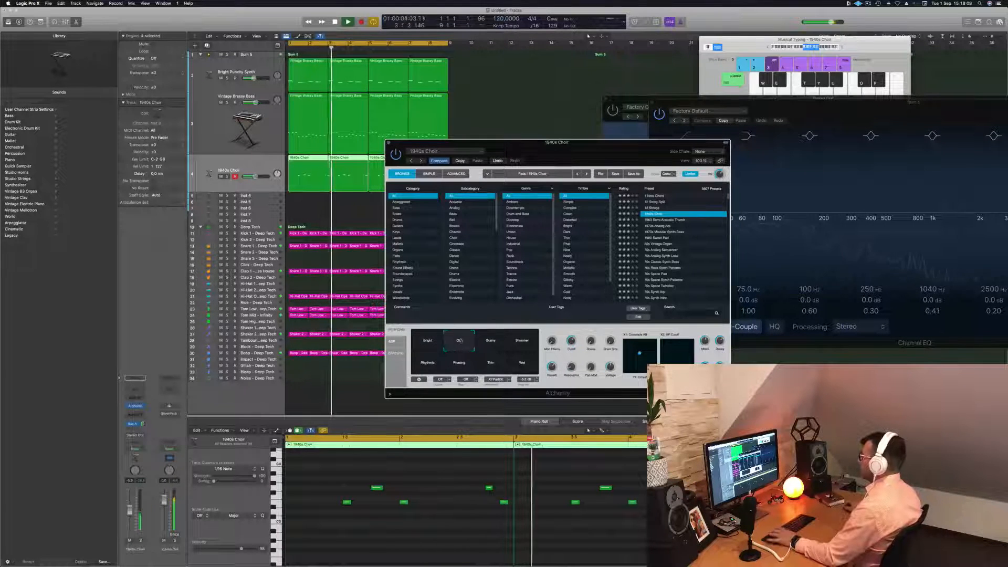
left_click_drag(543, 155, 608, 140)
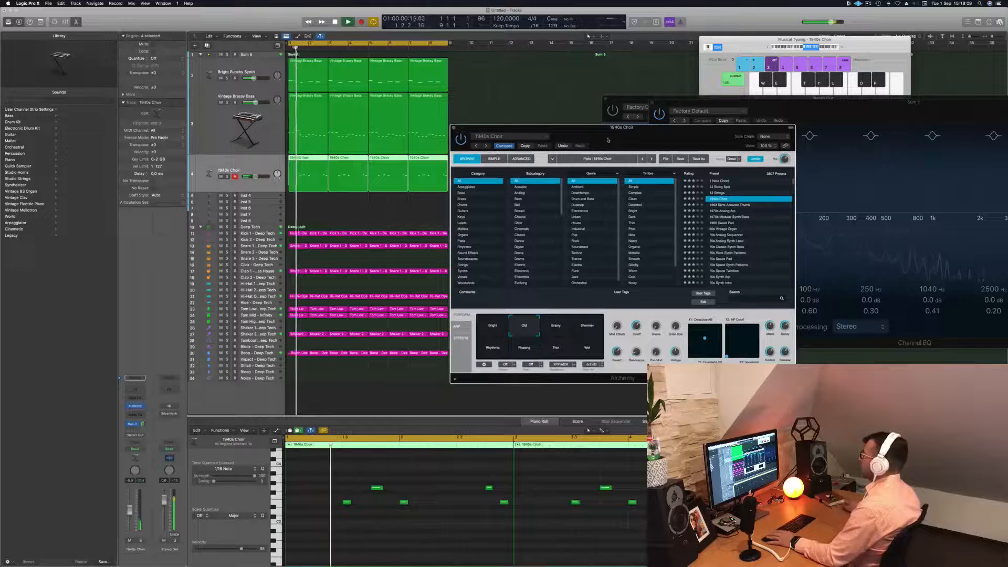
left_click(454, 128)
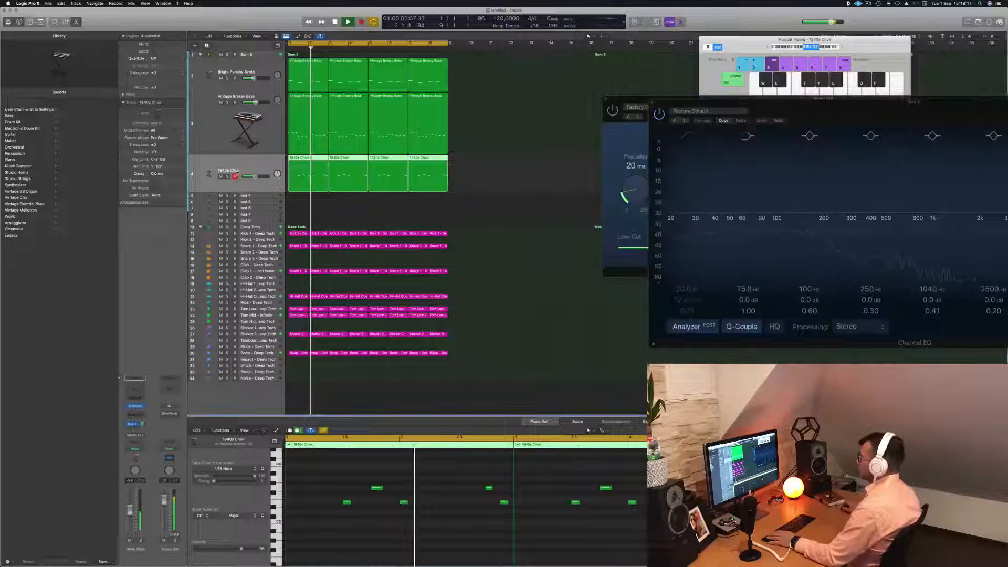
Step: Copy the first Vintage Brassy Bass region from the bass track onto the Inst 4 track at bar 1
left_click(264, 195)
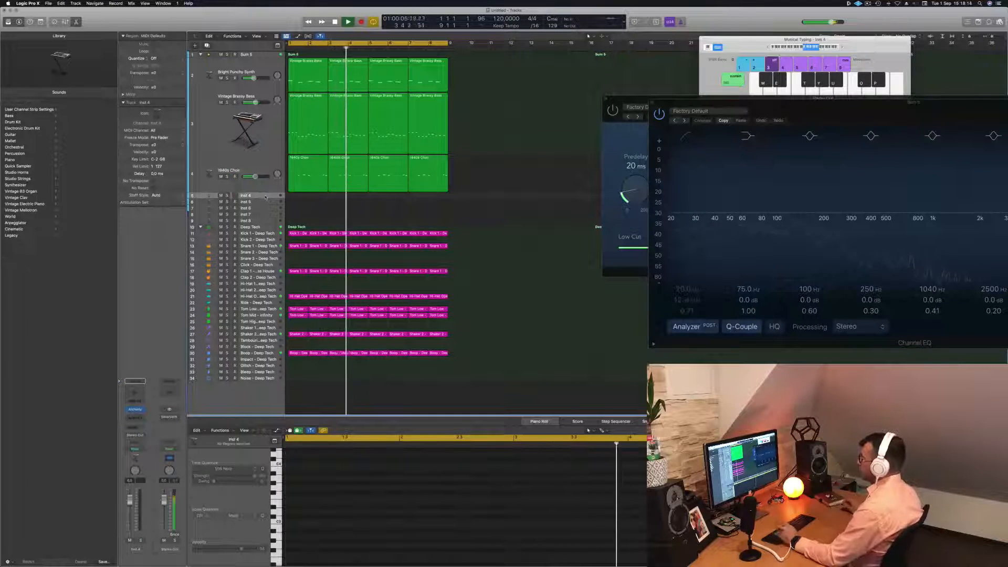
left_click(298, 100)
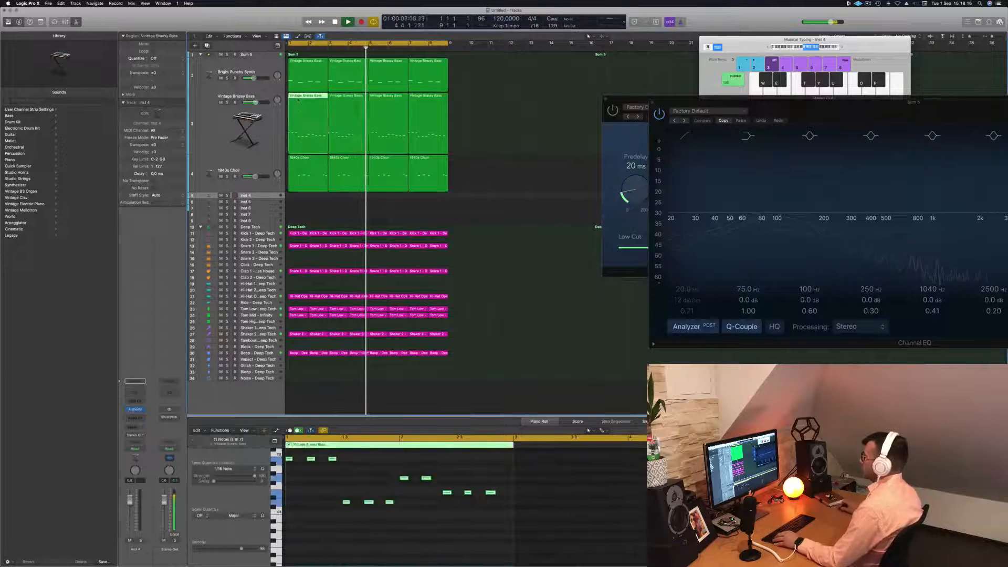
left_click_drag(298, 100, 263, 202)
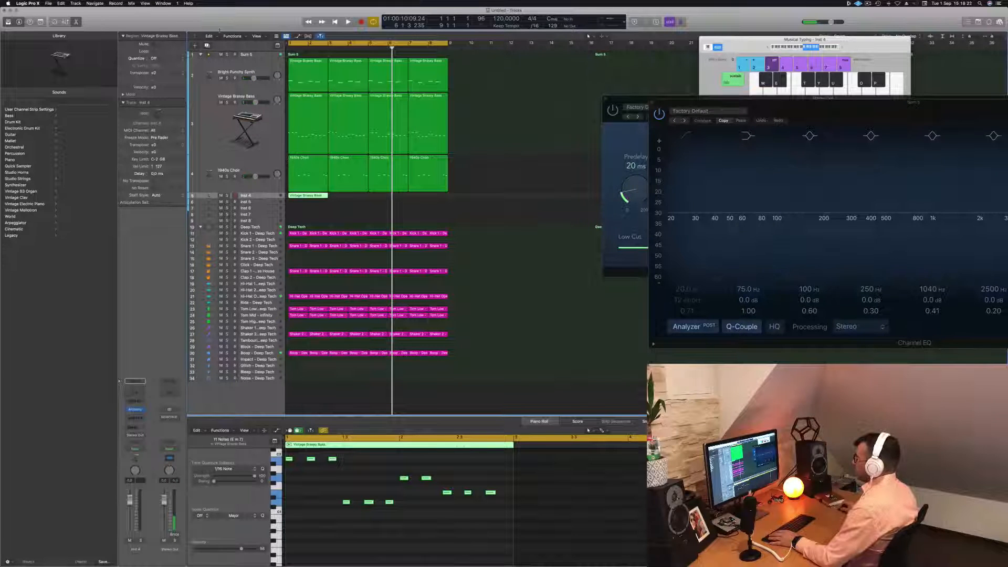
Step: Move the lowest three notes of the Inst 4 region to its start, stacked under the high notes, and listen to them
key("ctrl+alt+super+t")
key("ctrl+z")
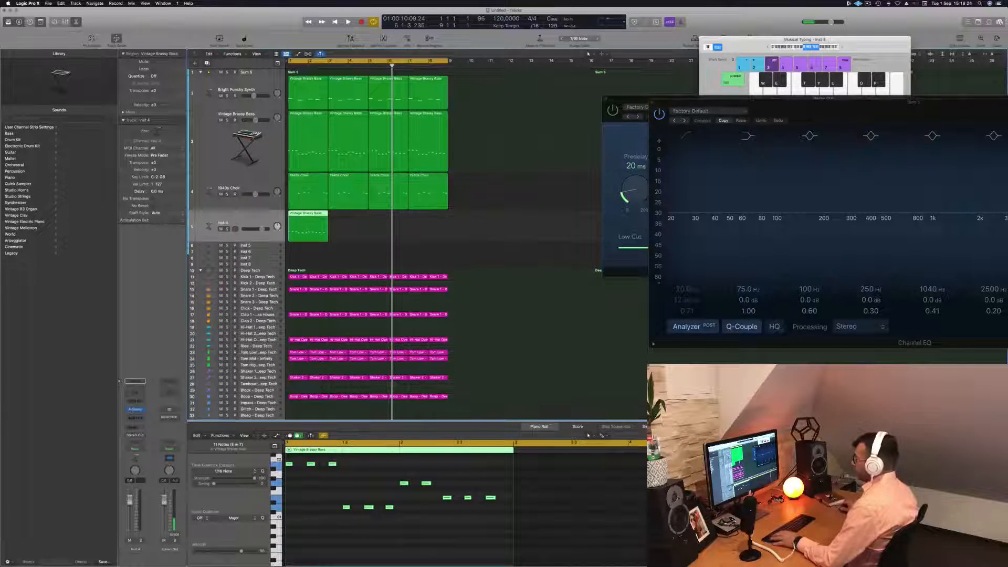
key("super+Right")
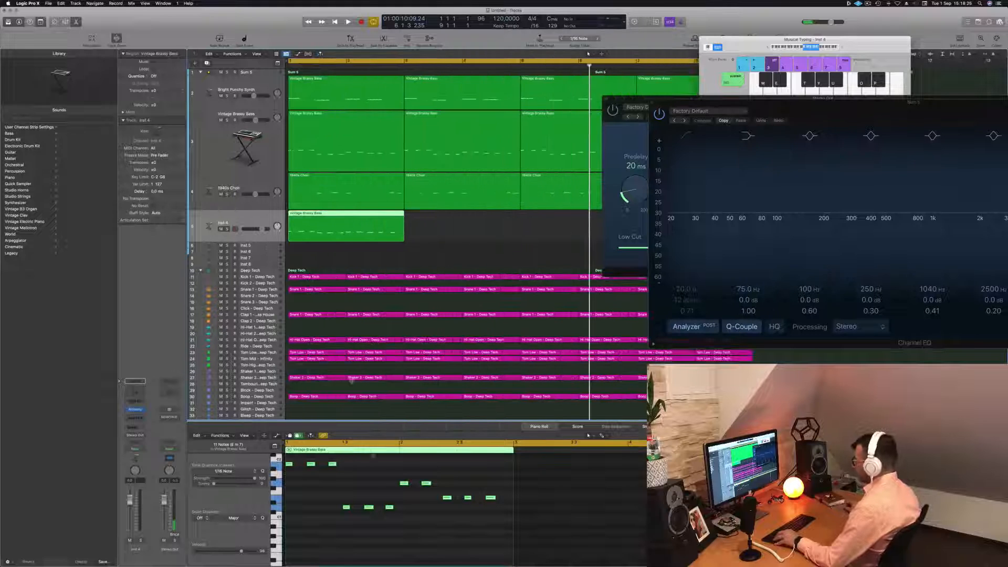
left_click_drag(344, 501, 449, 525)
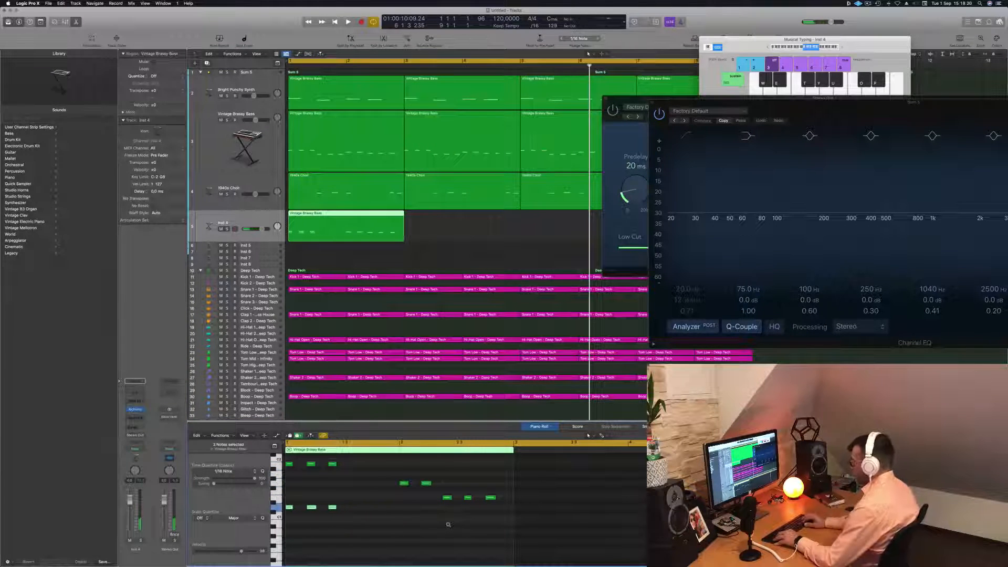
key("space")
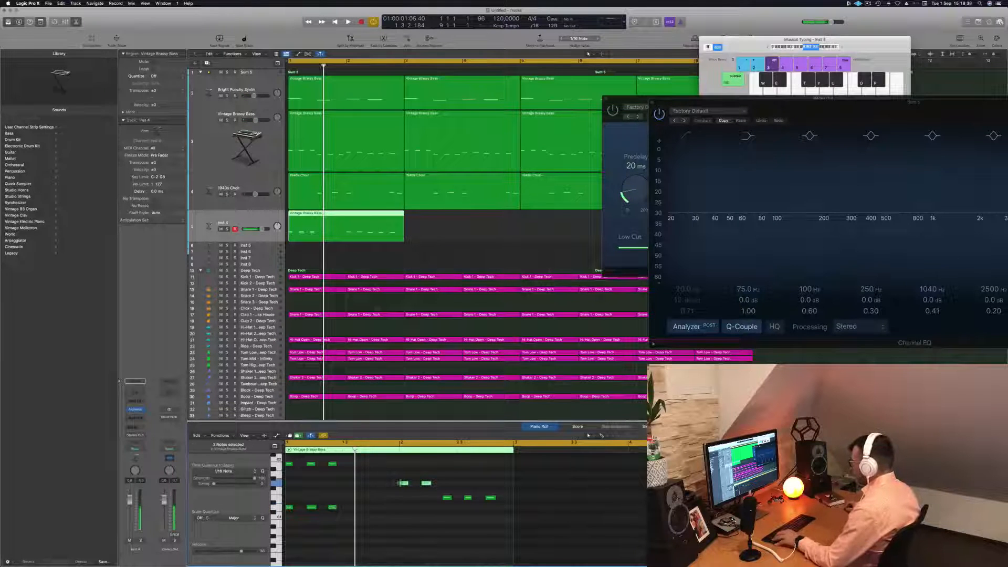
Step: Try a middle row of notes at the region start, then delete that row and the region's last three notes
left_click_drag(403, 484, 549, 532)
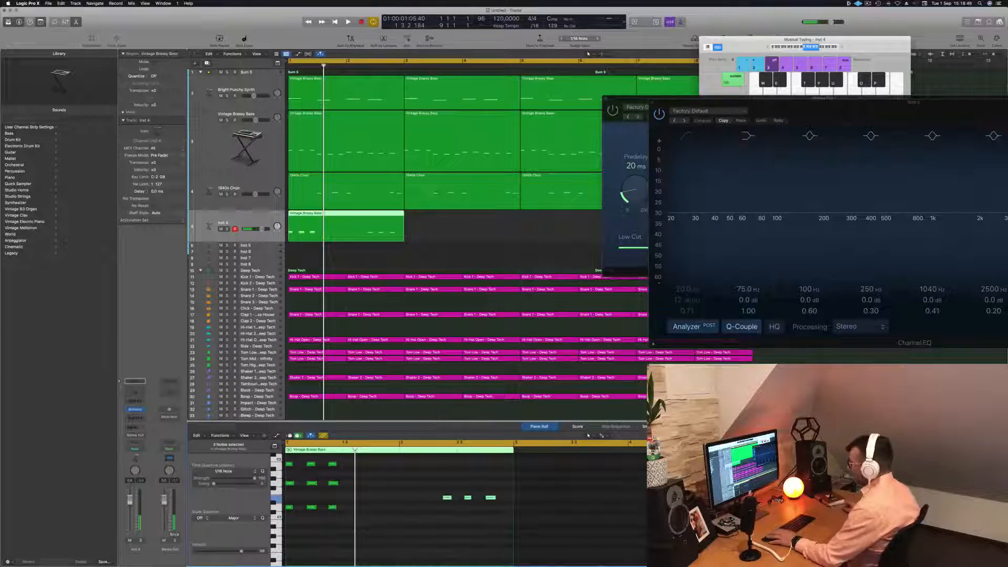
key("space")
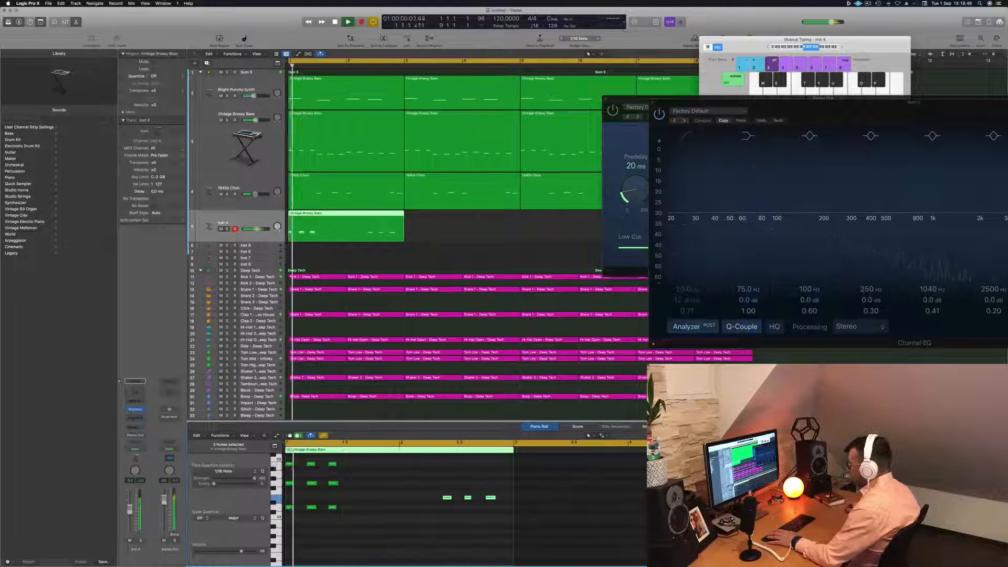
key("space")
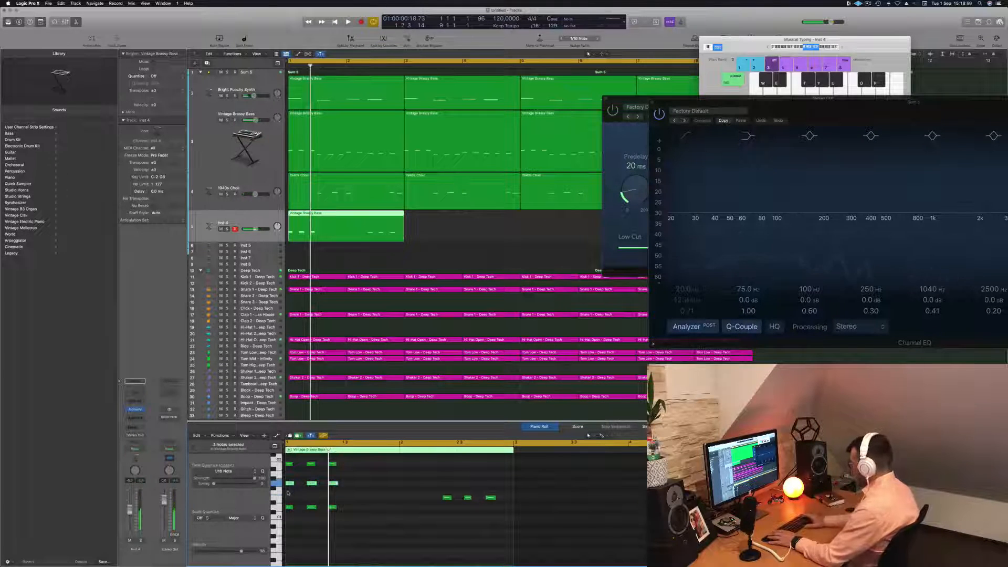
key("space")
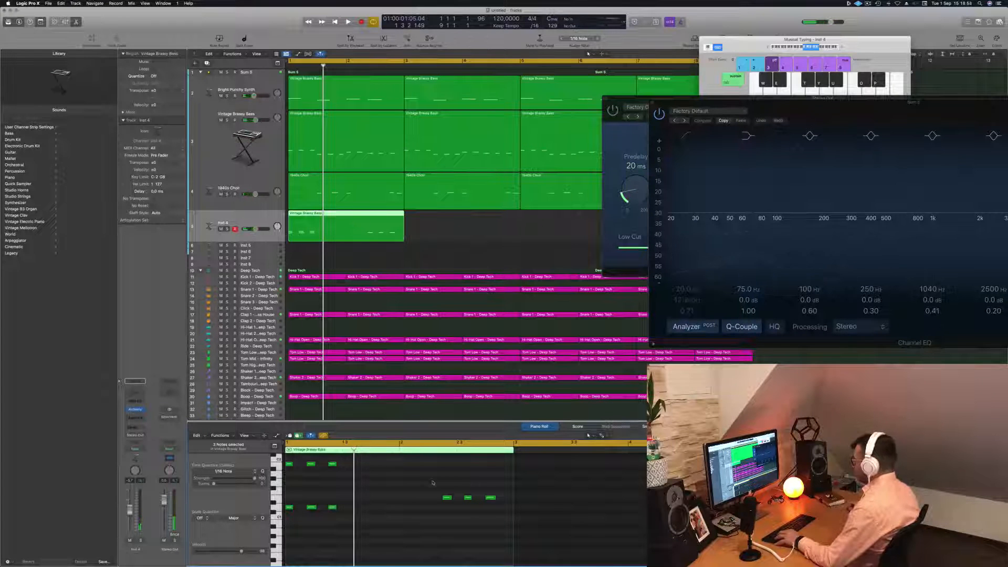
left_click_drag(433, 482, 496, 522)
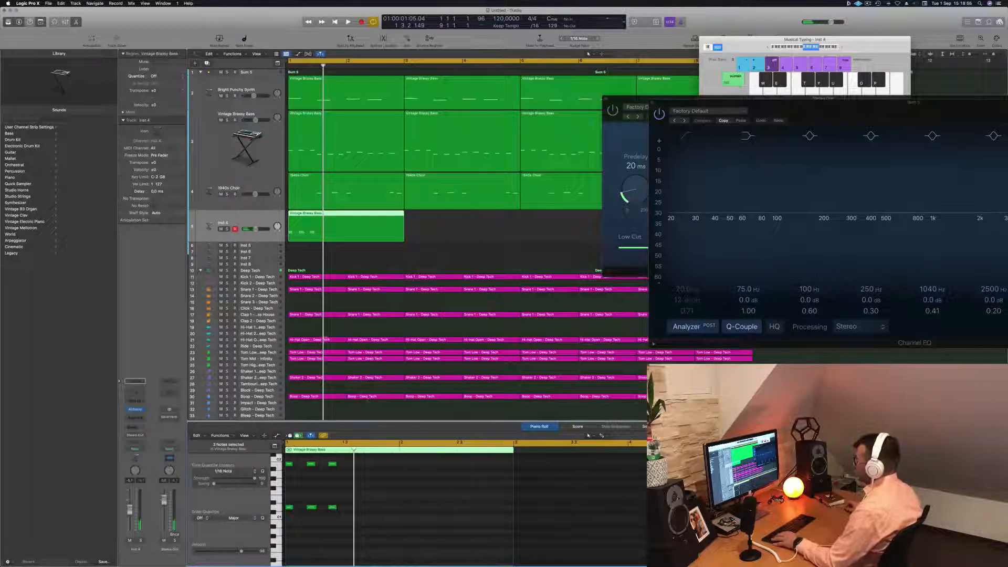
Step: Duplicate the six stacked notes after the originals, shift the copies to continue the even spacing, and listen to the rhythm
key("super+a")
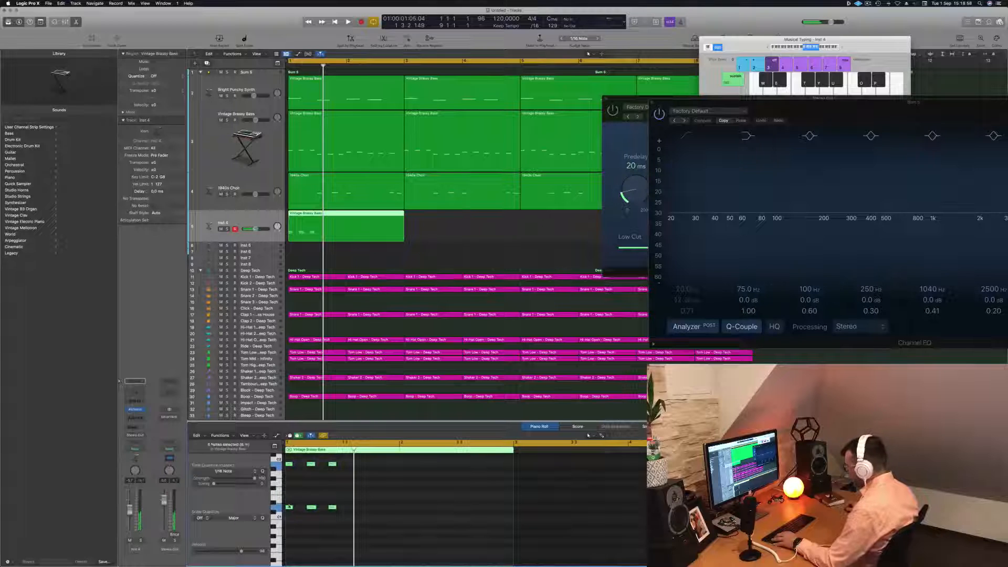
left_click_drag(311, 508, 348, 509)
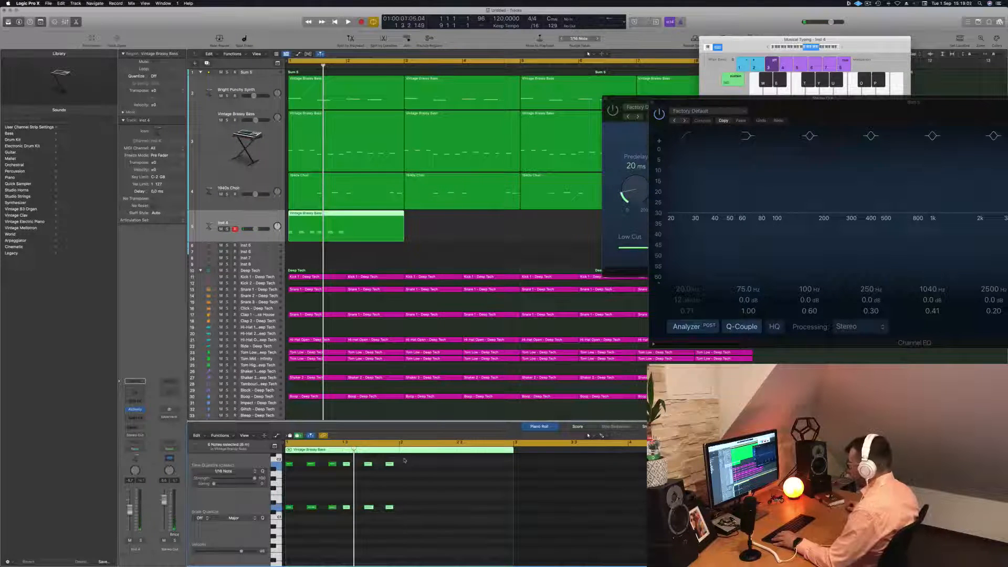
left_click_drag(404, 461, 287, 519)
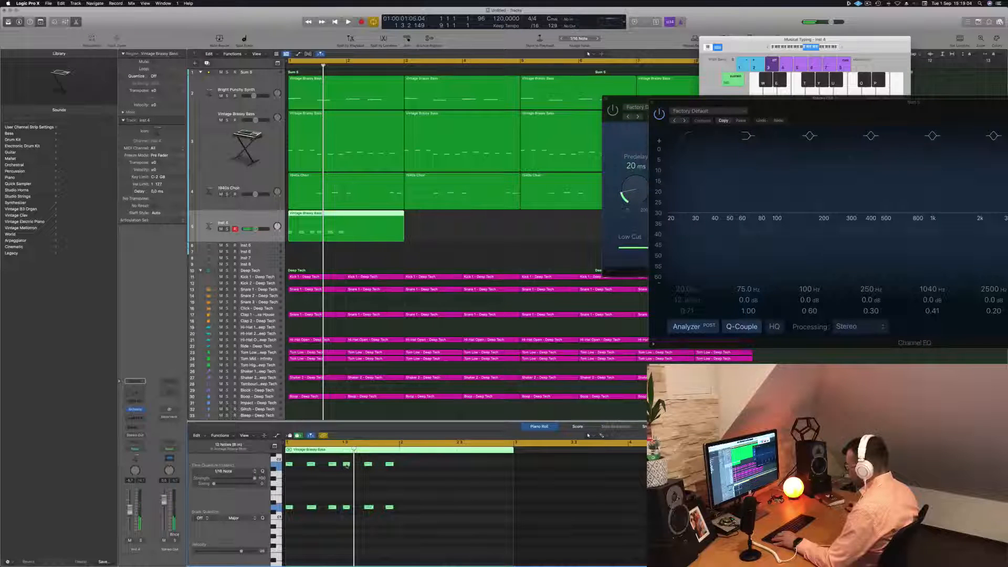
left_click_drag(347, 465, 428, 533)
key("super+z")
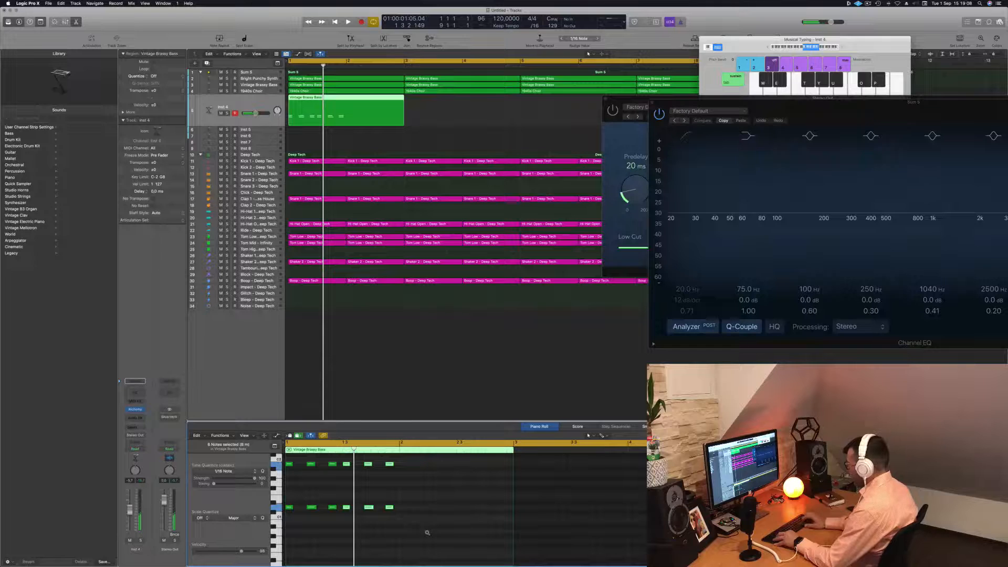
key("space")
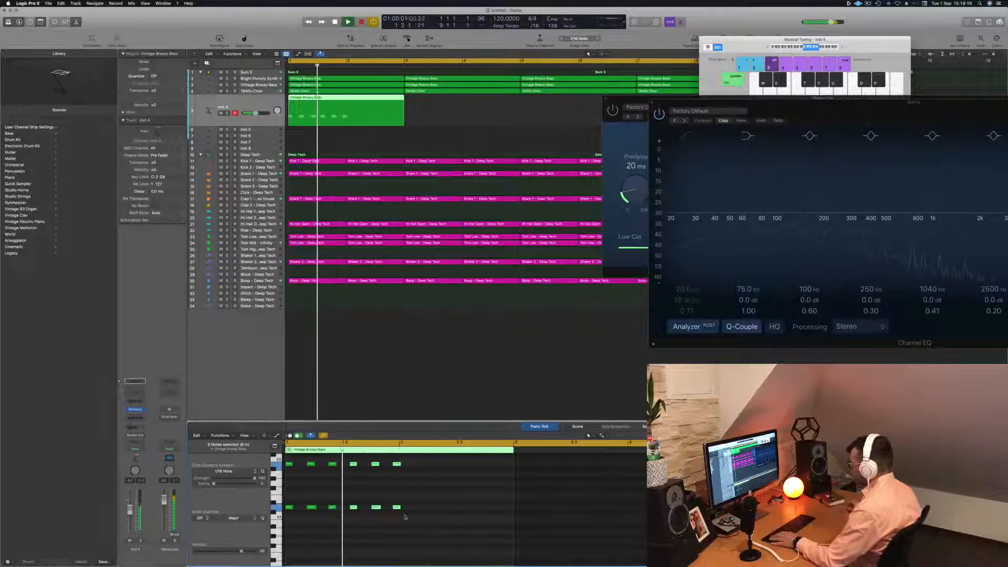
key("space")
key("space")
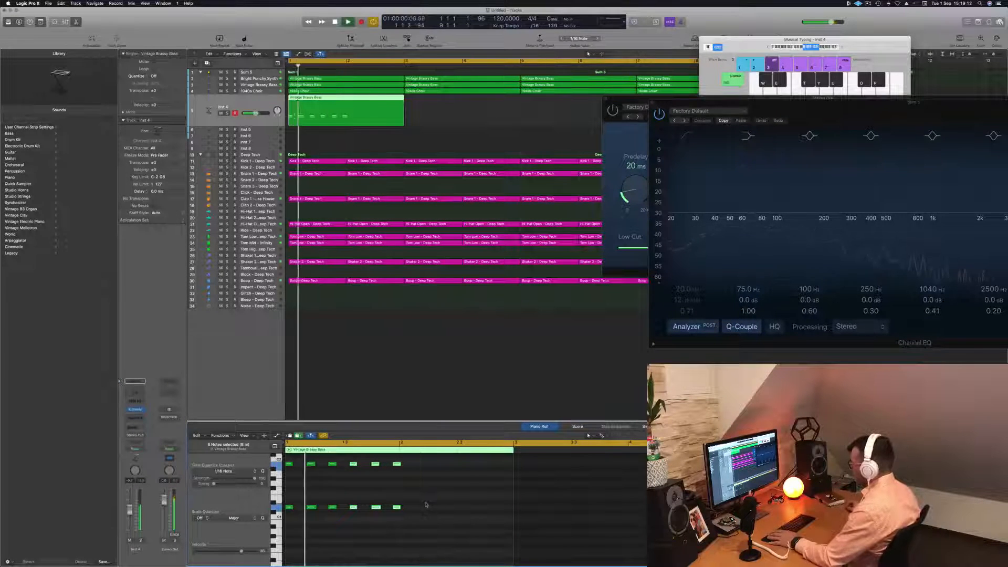
key("space")
Step: Delete the upper row of notes from the Inst 4 region and listen to the remaining lower row
left_click_drag(317, 476, 282, 478)
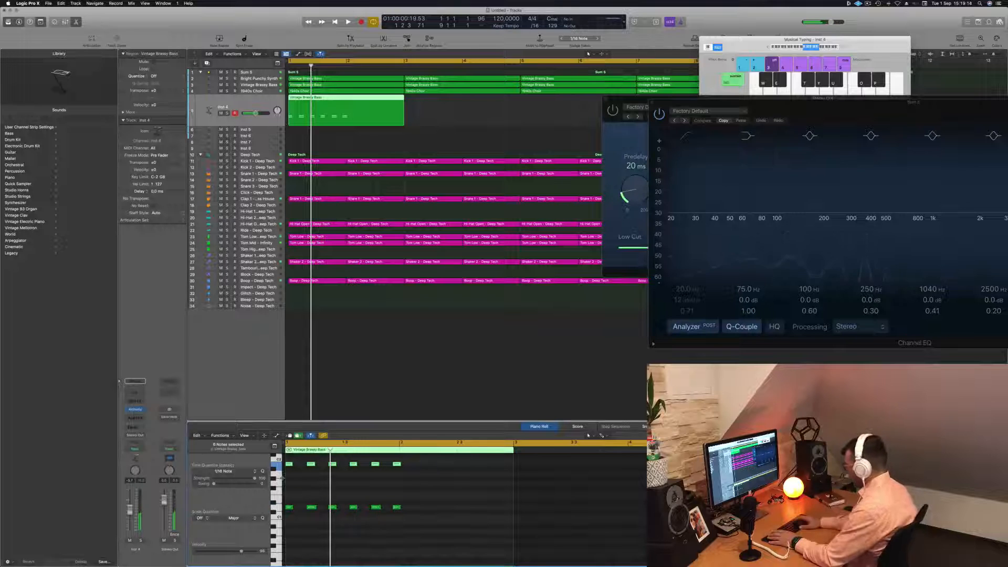
key("space")
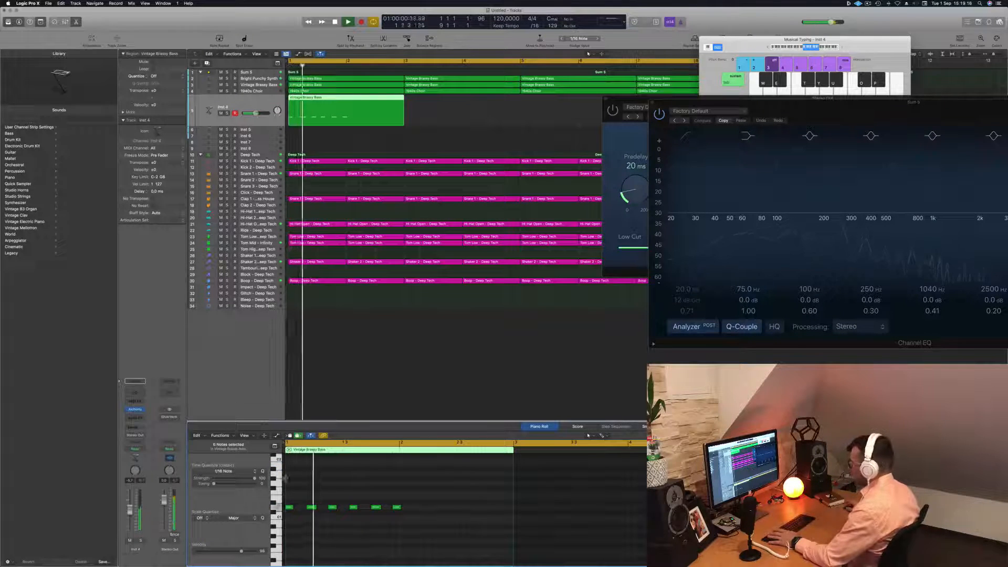
key("space")
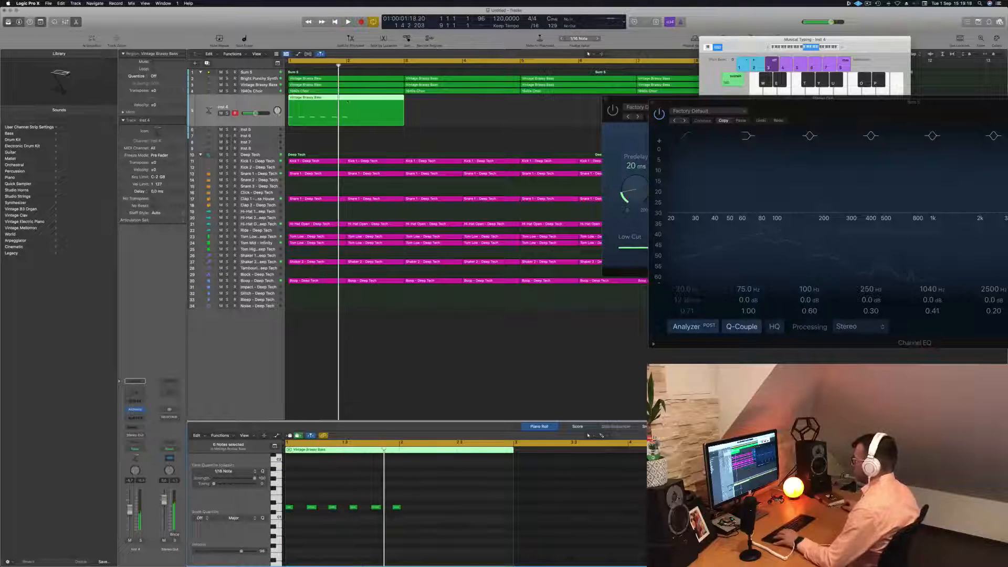
Step: Repeat the low notes through the rest of the two-bar region and delete the overlapping extra note
left_click_drag(418, 503, 396, 512)
key("space")
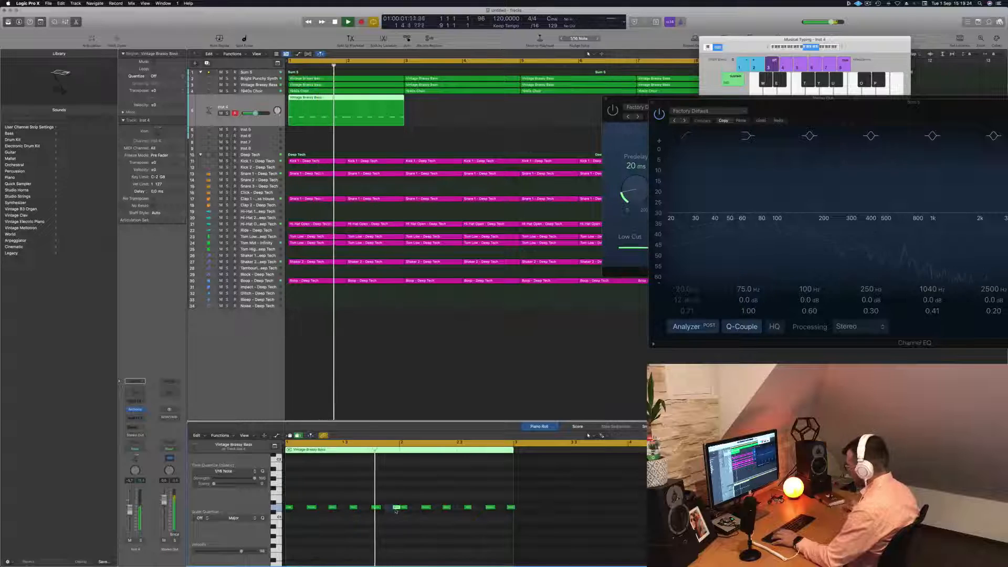
key("Delete")
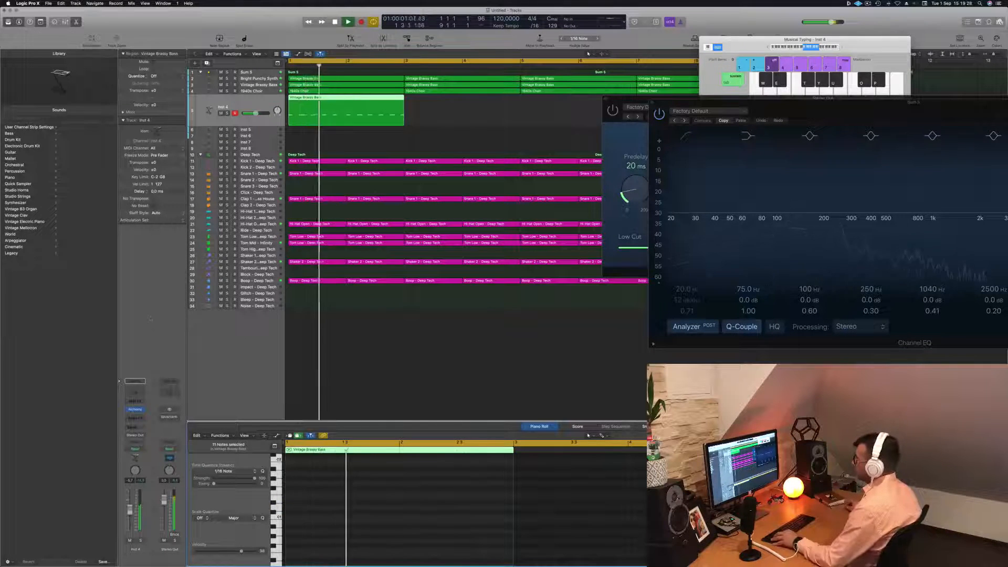
Step: Open Alchemy on Inst 4 and load the Sun Setting in Bora Bora preset from the Organs category
left_click(135, 409)
left_click_drag(449, 87, 510, 199)
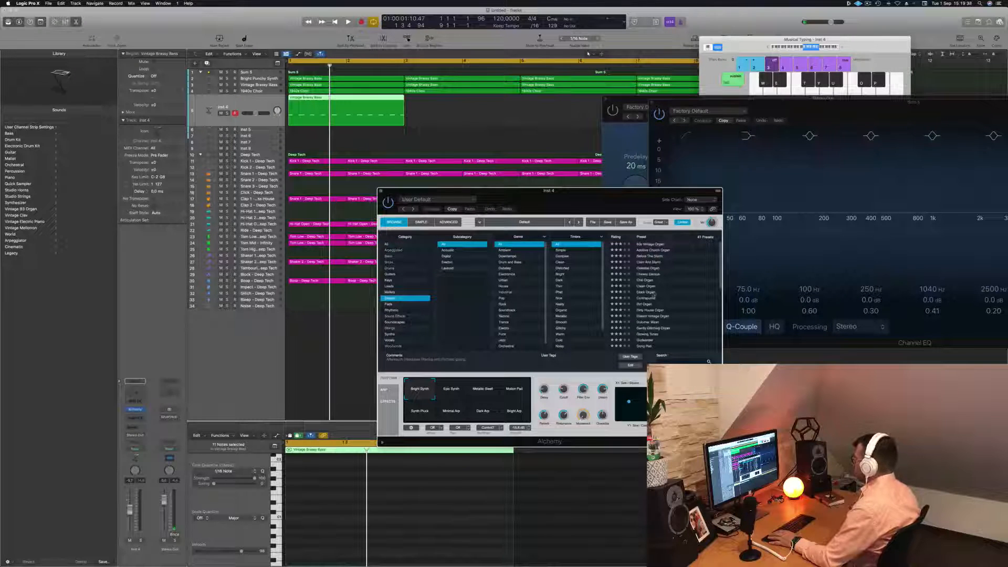
scroll(656, 292, "down", 5)
left_click(649, 301)
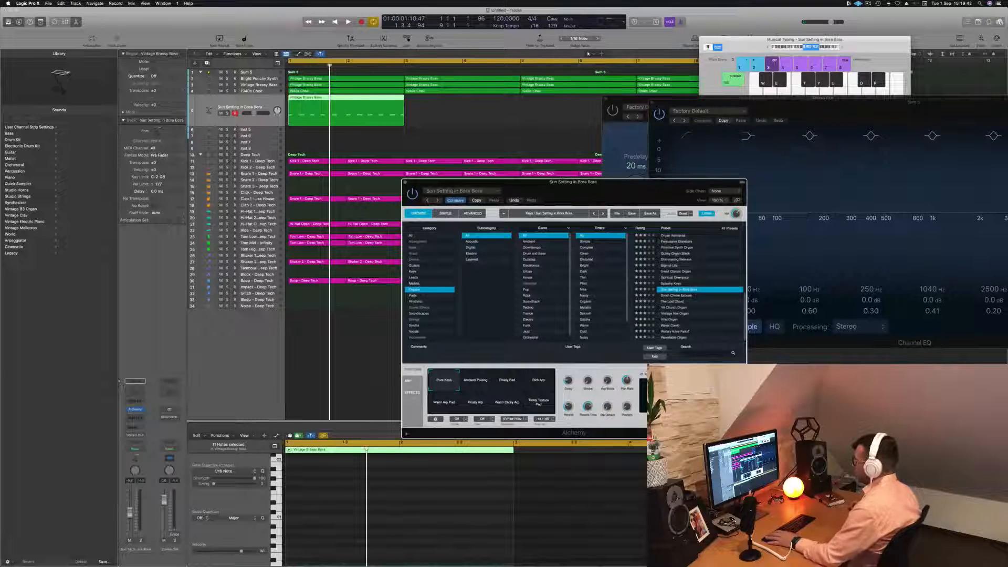
Step: Audition Sun Setting in Bora Bora from the loop start, both soloed and within the full mix
key("space")
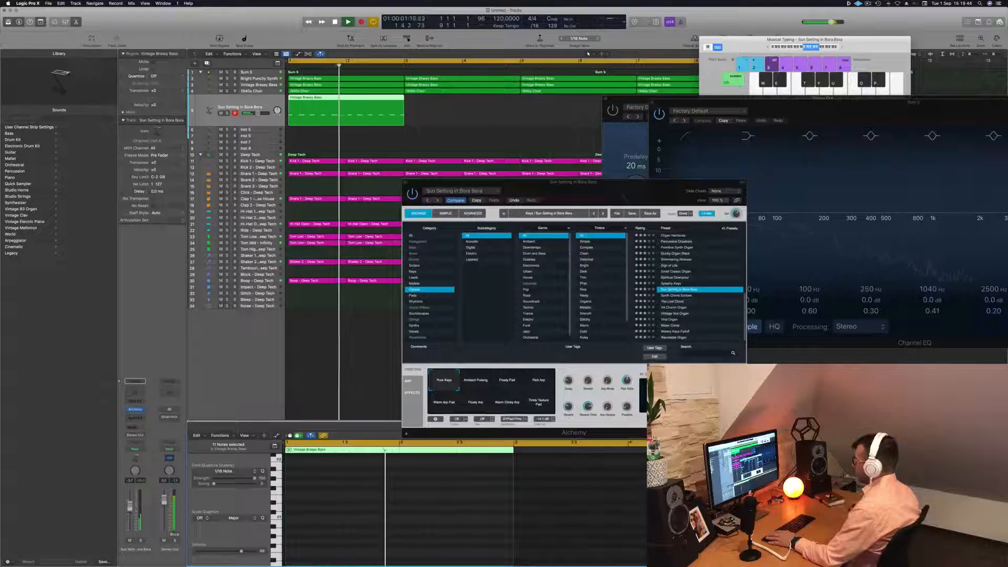
key("Return")
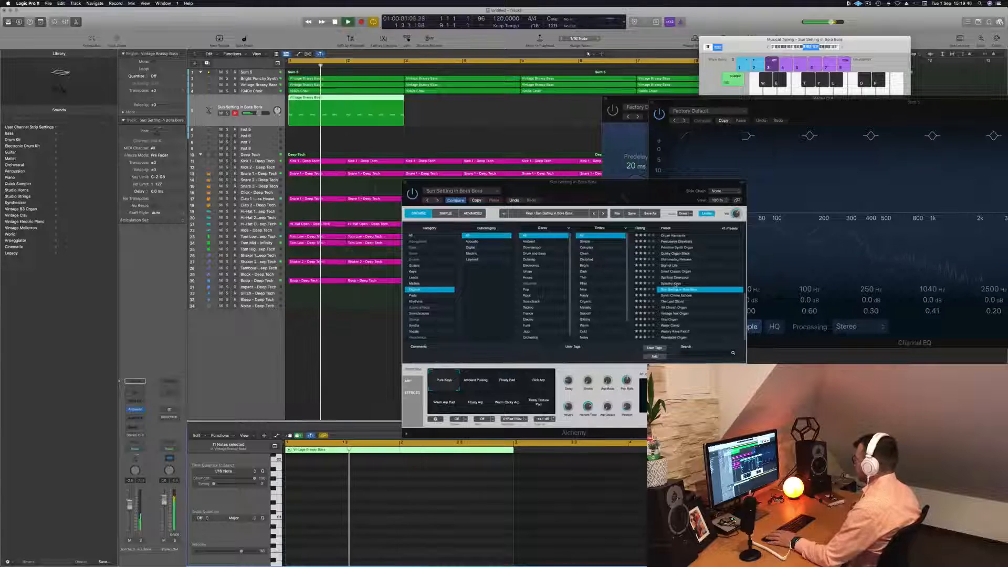
key("Return")
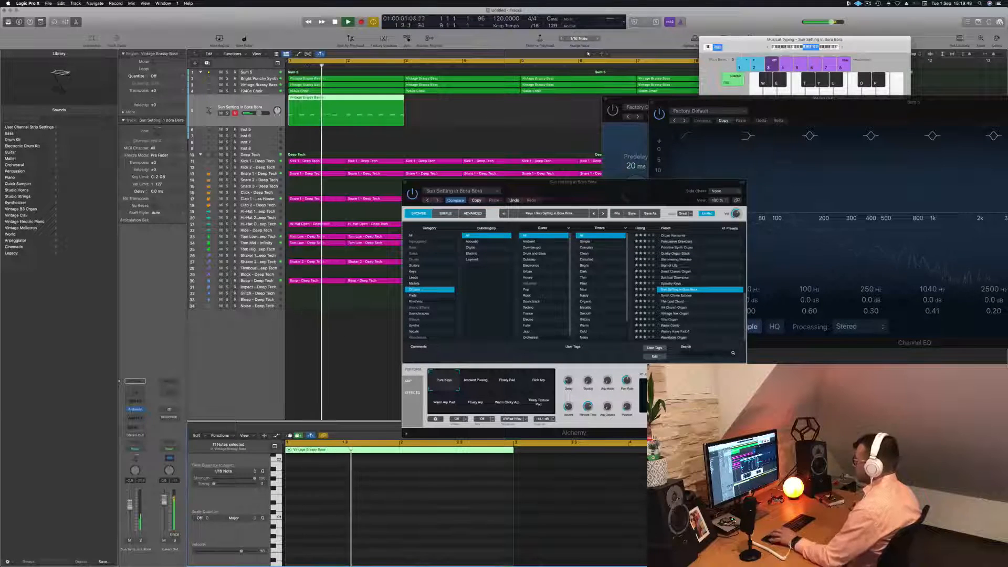
key("Return")
key("s")
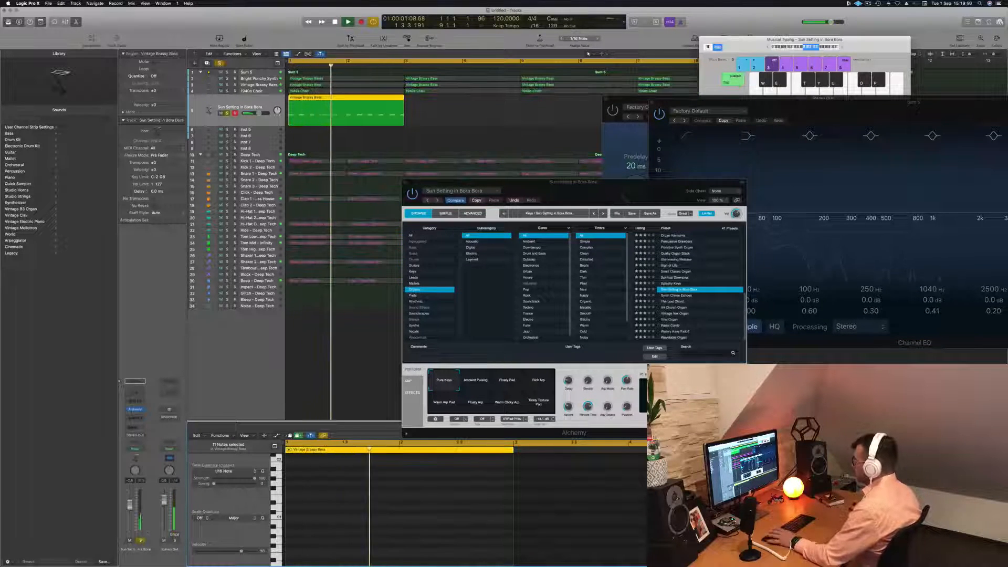
key("s")
key("Return")
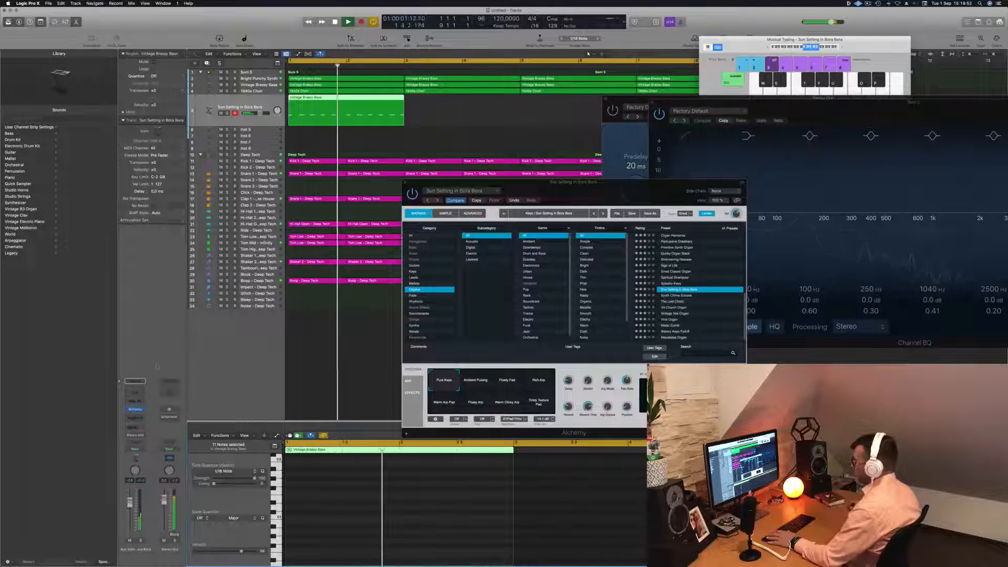
key("Return")
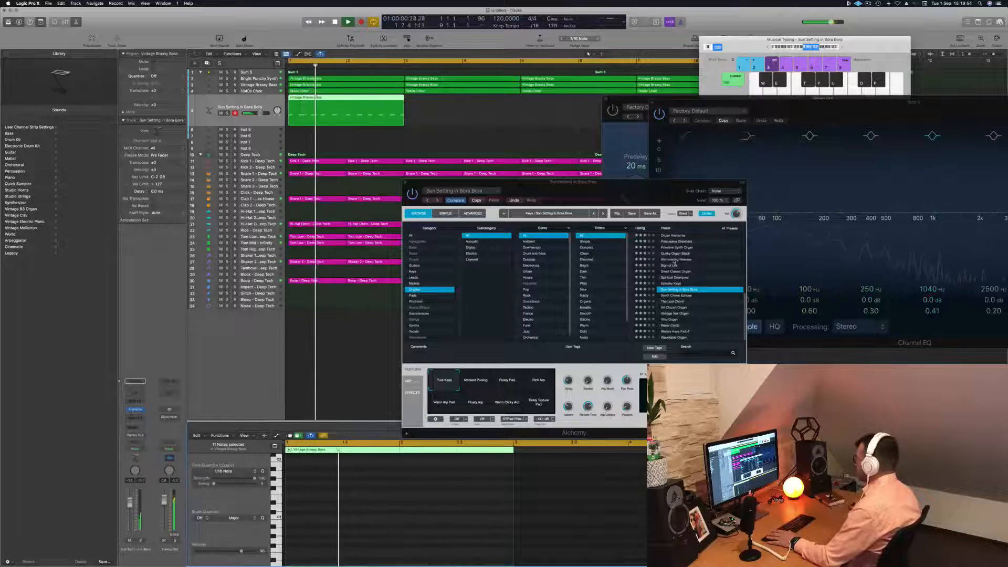
Step: Load the Shimmering Release preset and audition its performance snapshots against the loop
left_click(674, 260)
key("Return")
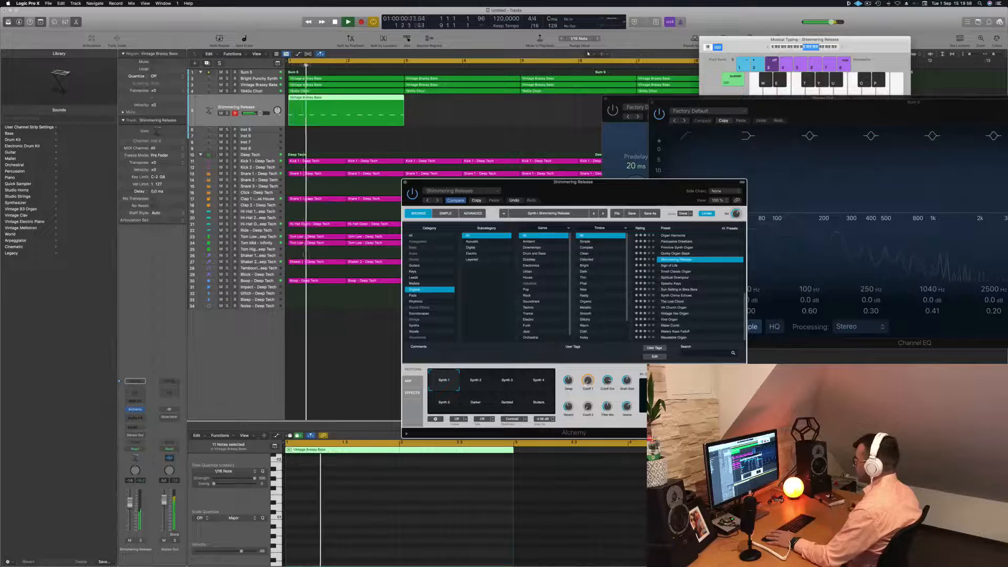
left_click(448, 382)
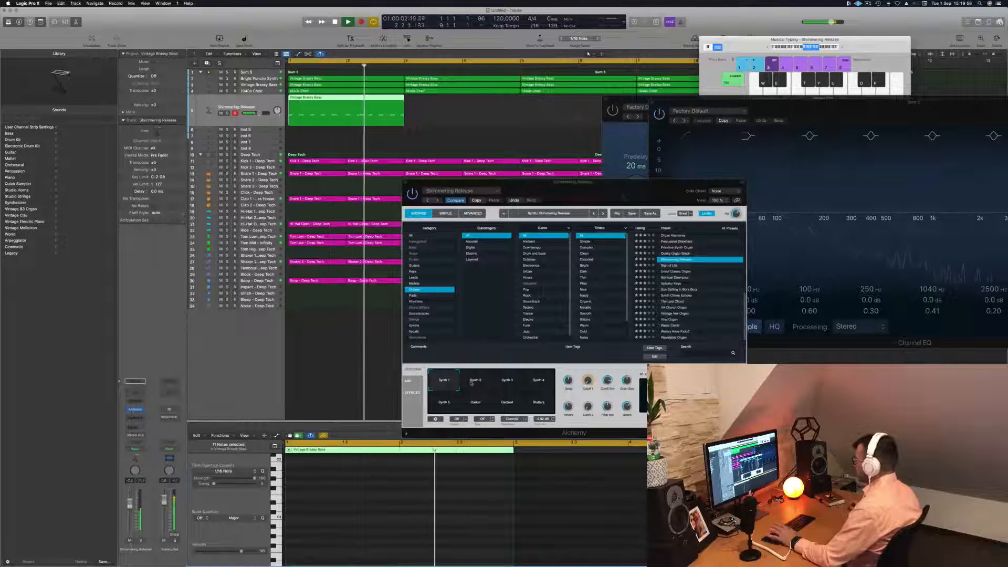
left_click(502, 406)
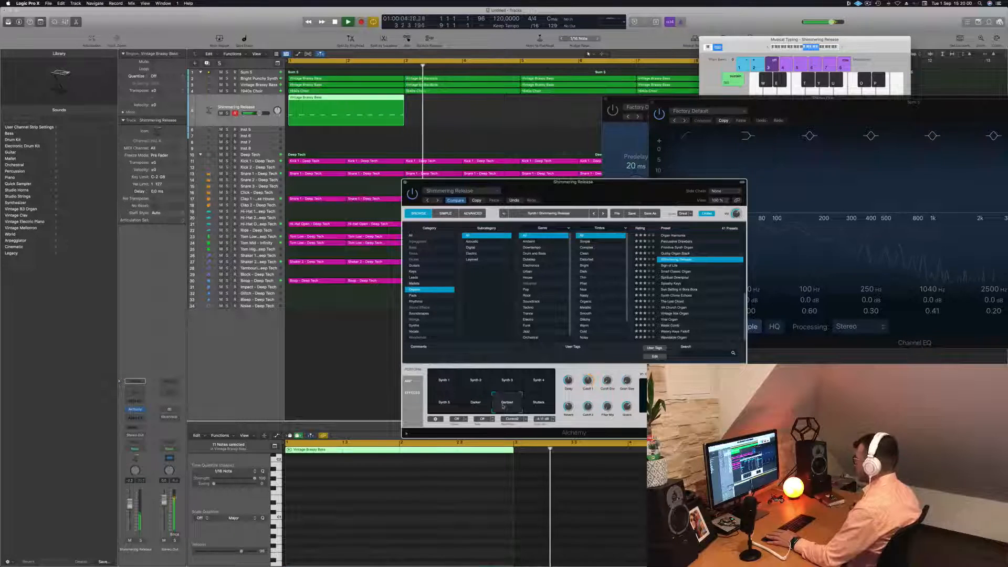
Step: Audition the Calm And Storm and Celestial Organ presets, load Cheesy Decays instead, and close the Piano Roll
scroll(688, 282, "up", 8)
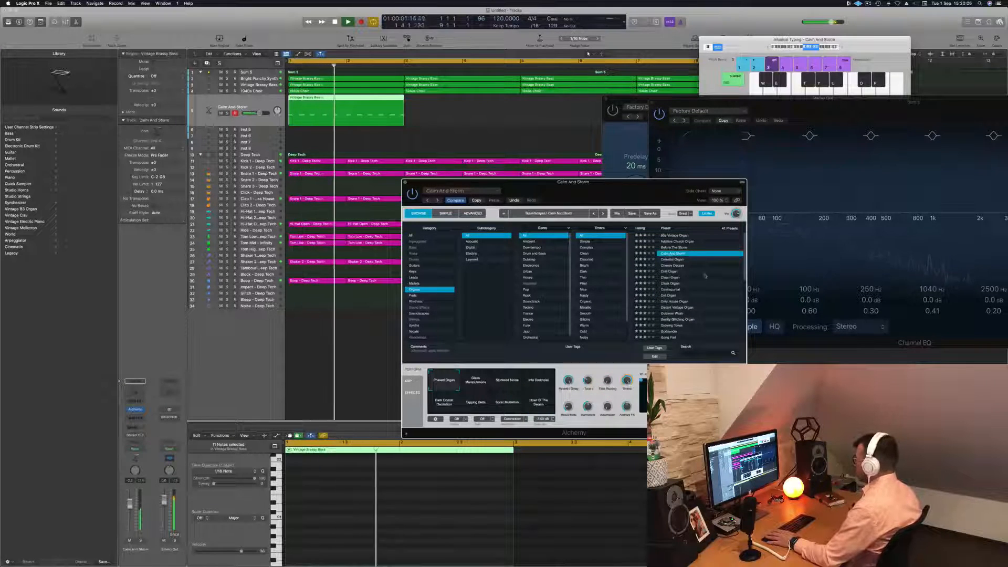
left_click(671, 260)
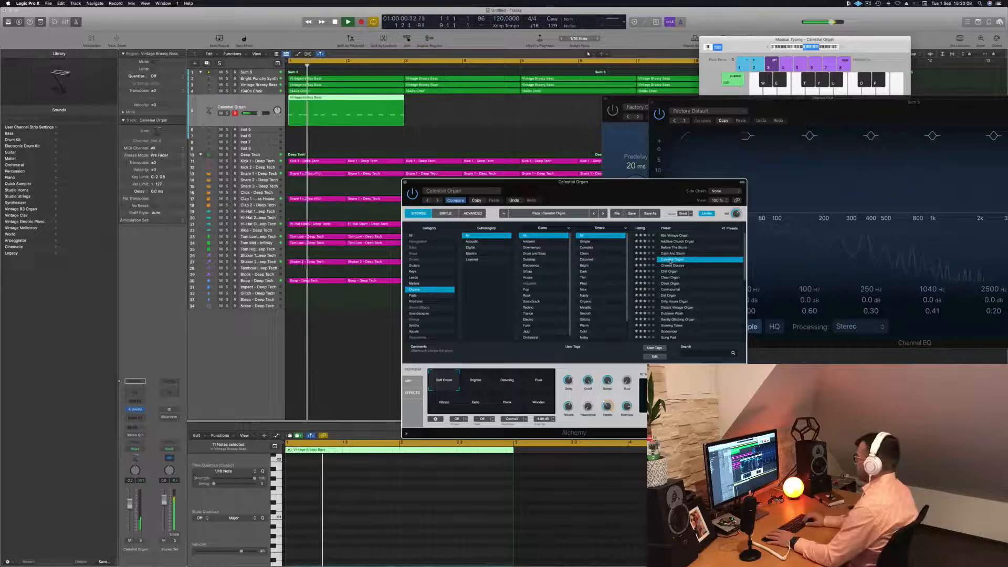
key("Down")
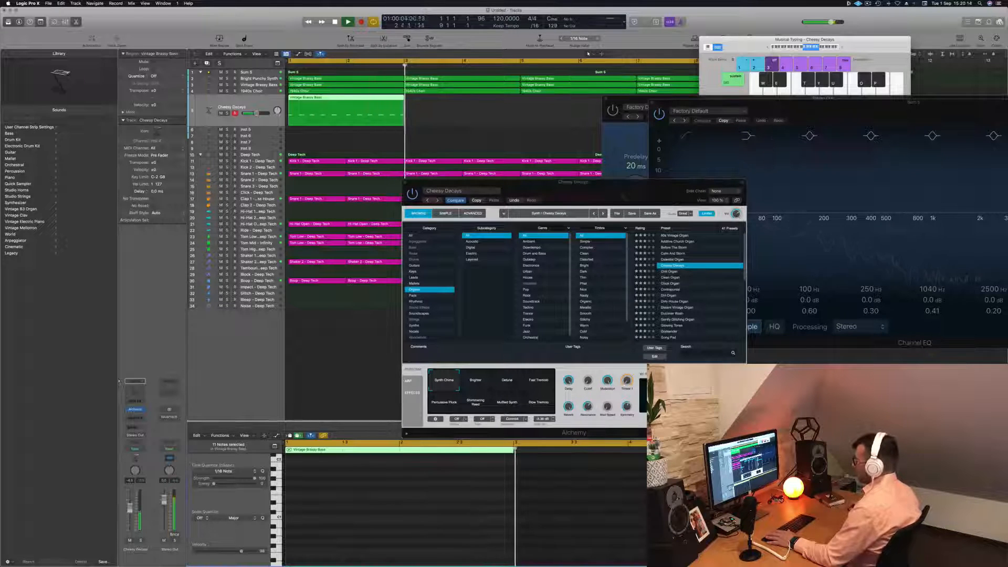
double_click(342, 98)
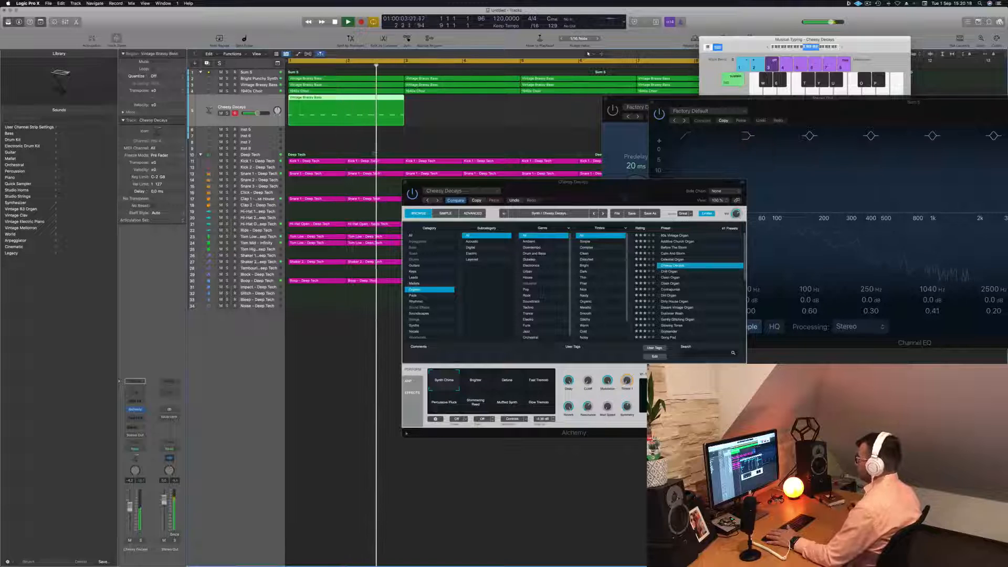
Step: Move the Alchemy window aside and open the Cheesy Decays track's region in the Piano Roll while the loop plays
key("space")
left_click_drag(558, 191, 818, 135)
key("space")
double_click(346, 100)
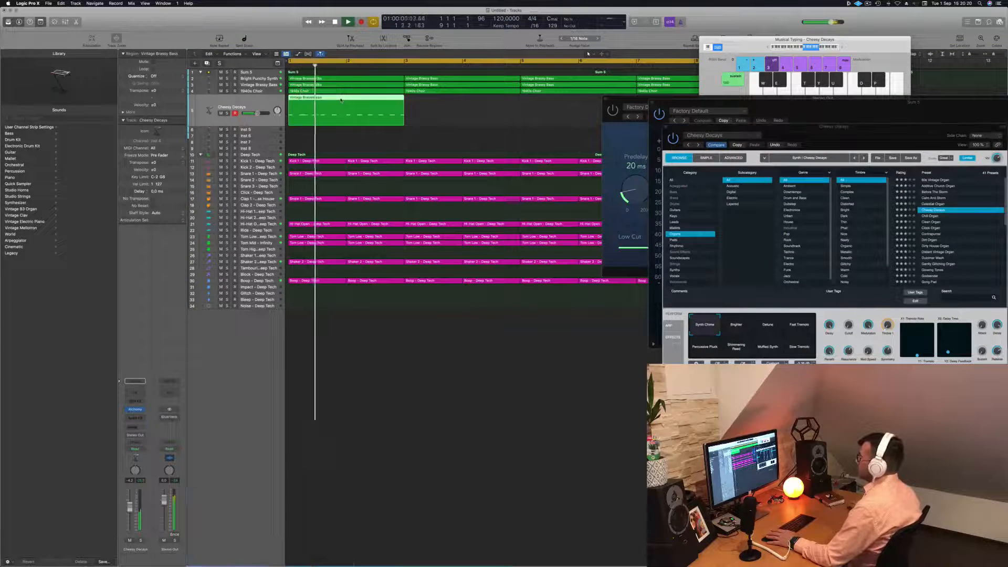
key("space")
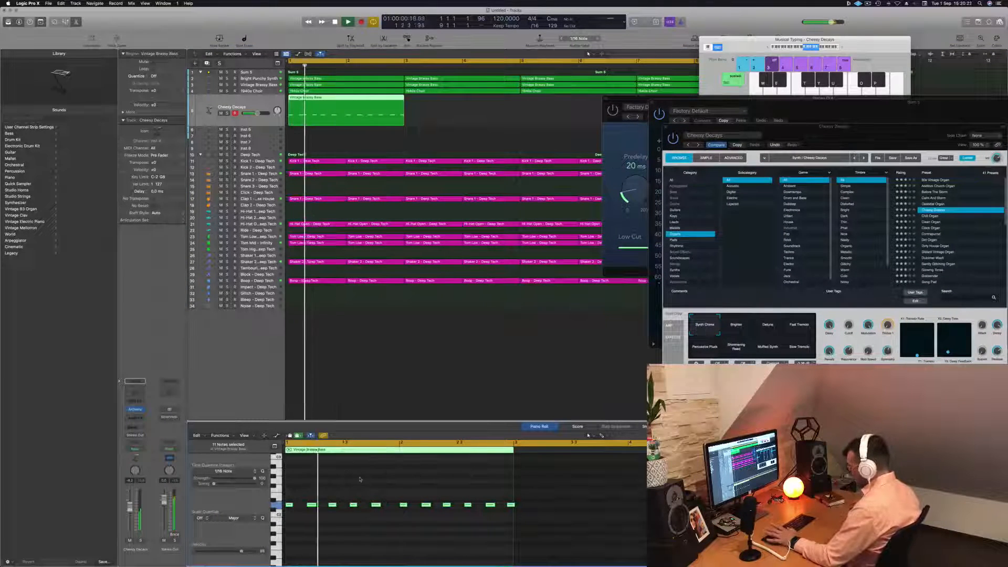
Step: Shift the fifth note slightly earlier, audition the rhythm, and copy that note into the gap just before bar 2
key("space")
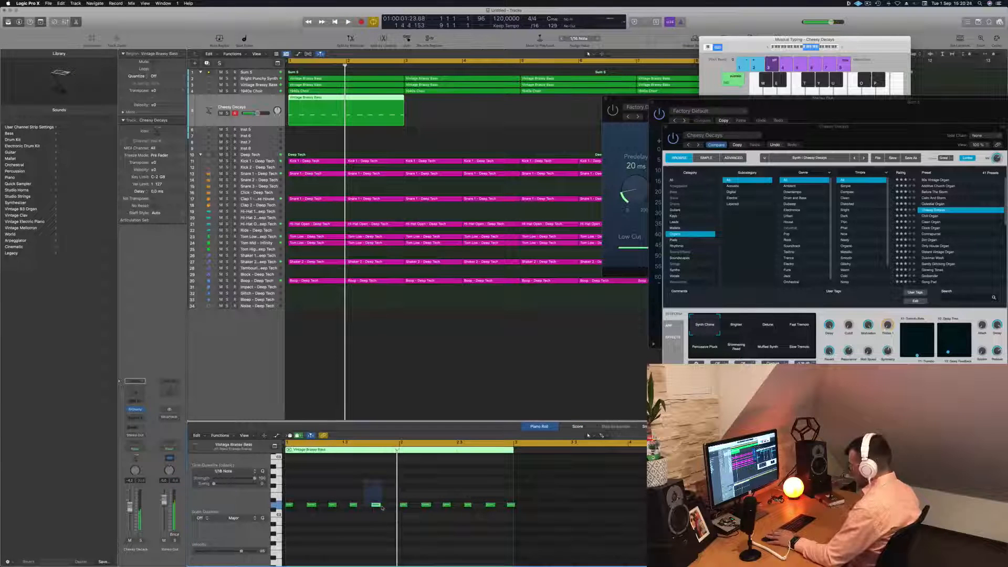
key("space")
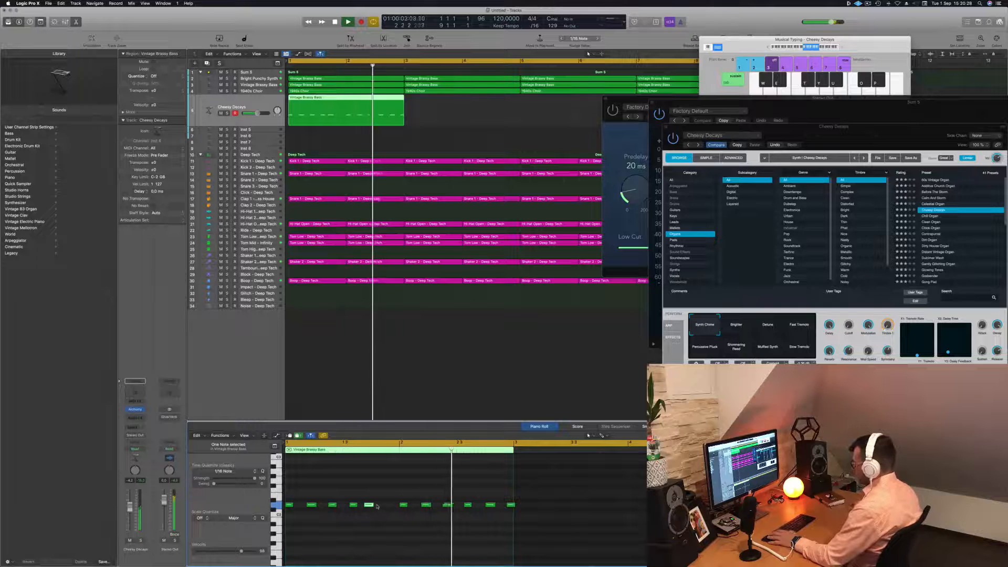
key("space")
key("space")
key("space")
key("space")
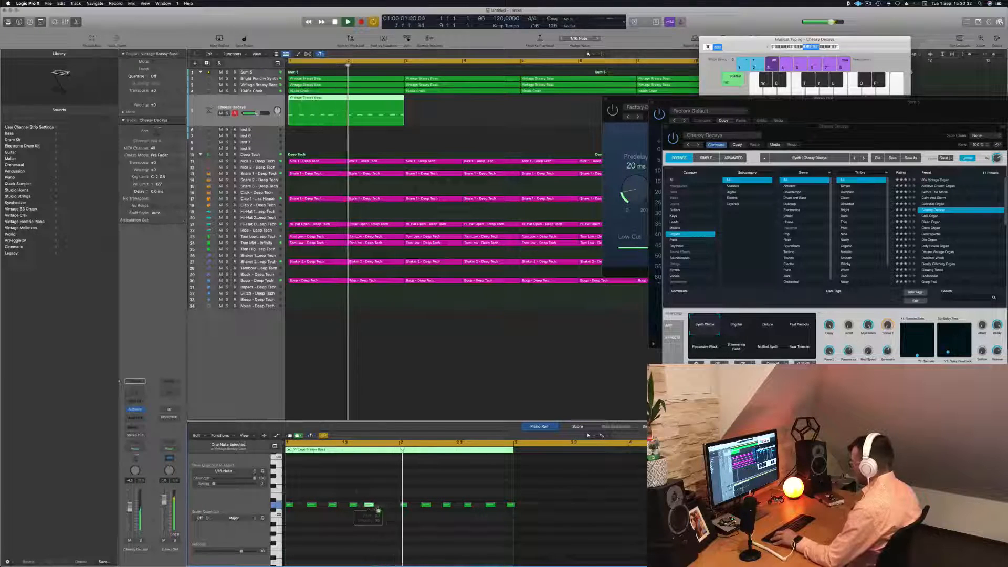
left_click_drag(369, 508, 390, 508)
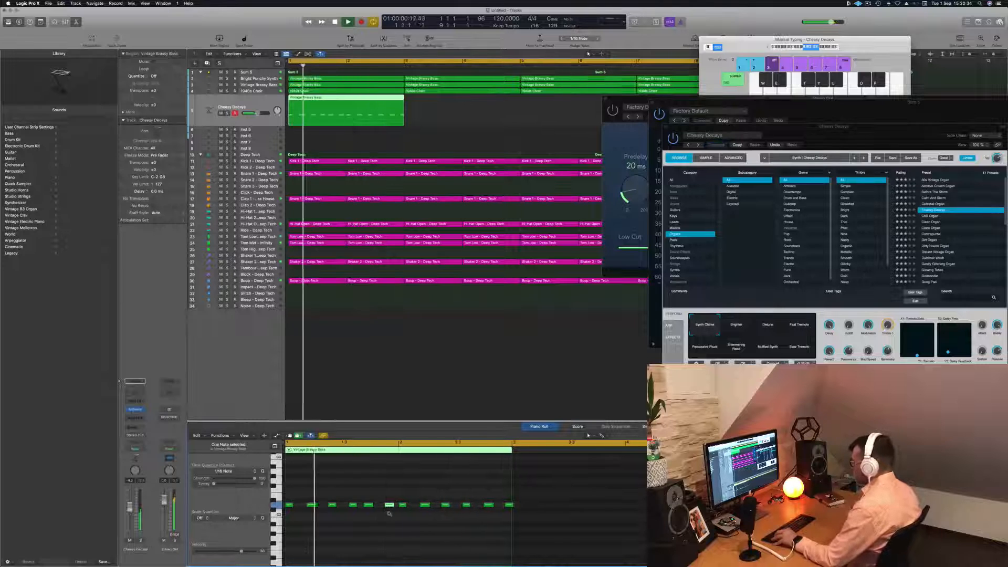
key("super+Left")
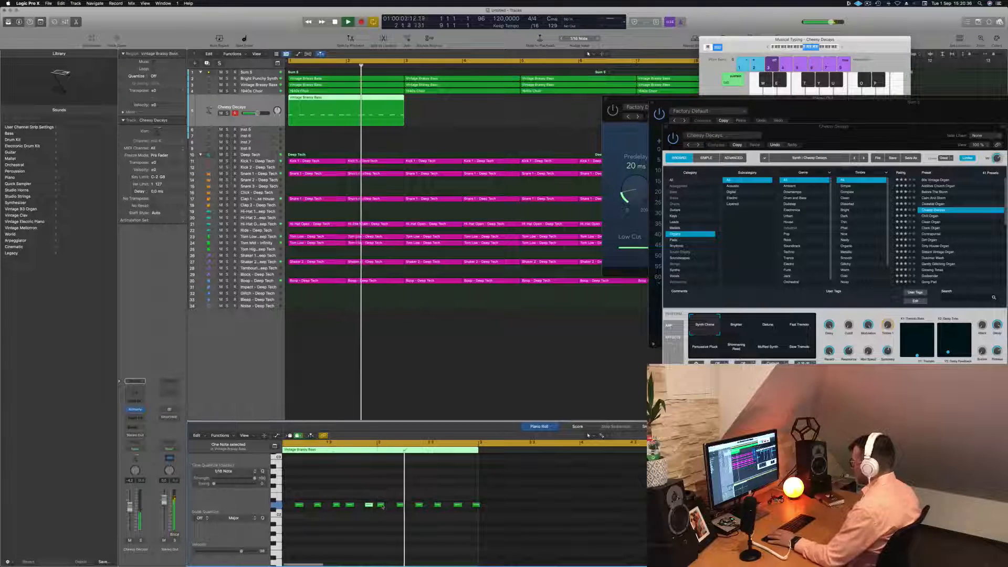
Step: Delete the notes in the second bar and replace them with a copy of the first bar's six-note pattern
left_click_drag(376, 527, 487, 508)
key("super+Right")
key("Delete")
left_click_drag(411, 474, 389, 507)
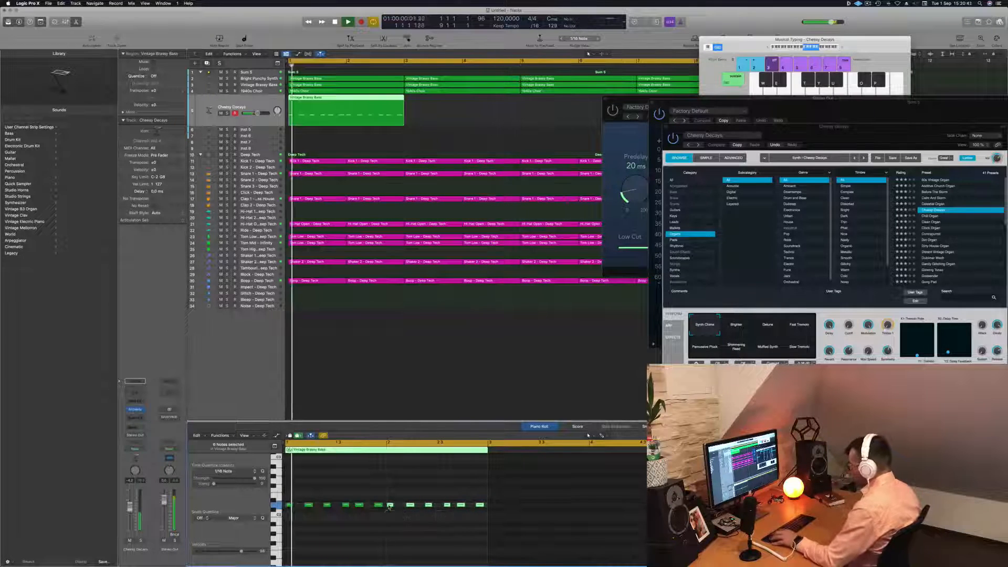
key("super+Left")
left_click(356, 533)
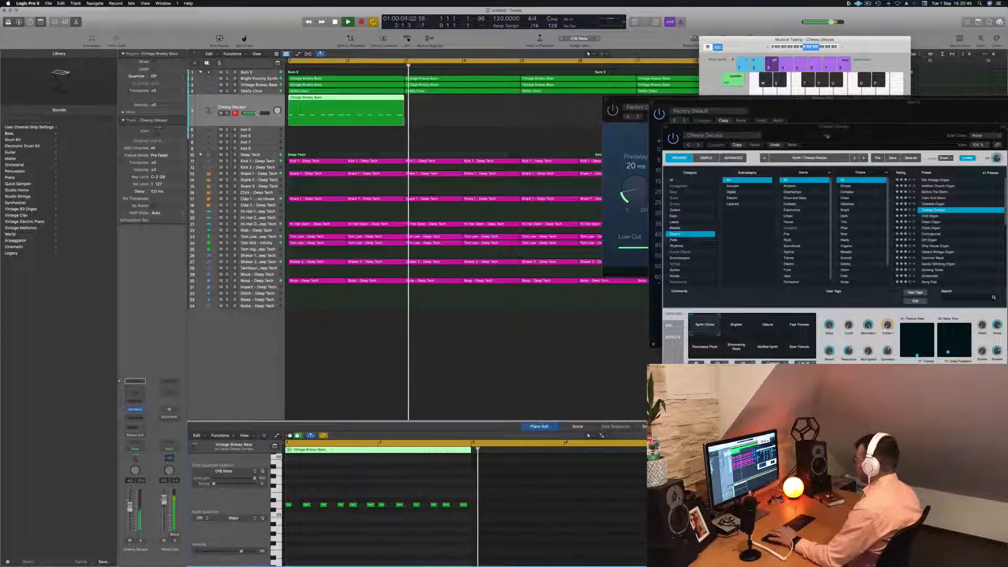
Step: Duplicate the edited two-bar region into bars 3–4, then copy both regions to bar 5 to fill eight bars
left_click_drag(746, 127, 616, 131)
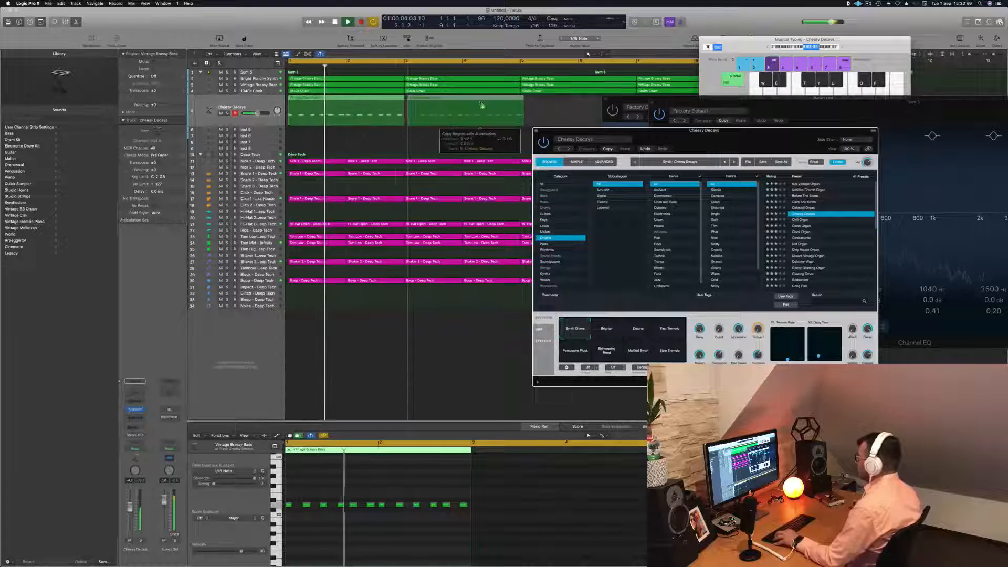
key("super+r")
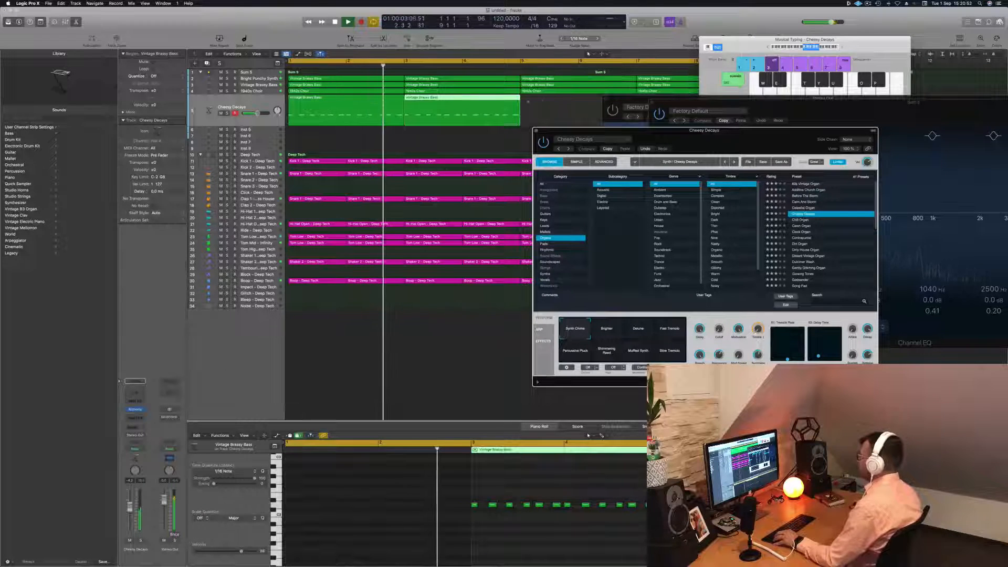
left_click(391, 100, "shift")
left_click_drag(364, 100, 597, 101)
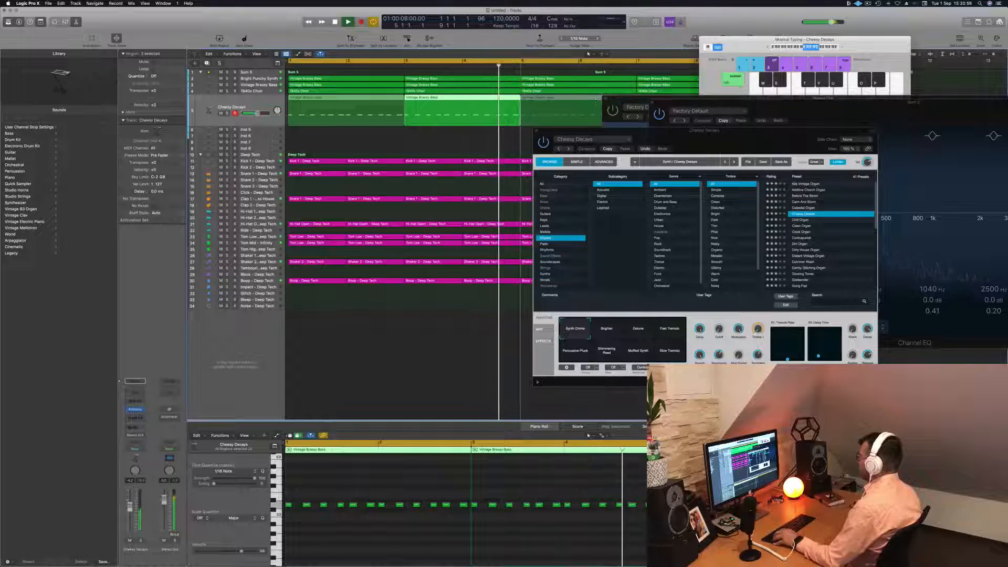
Step: Audition the Cheesy Decays snapshots, including Detune, Fast Tremolo, Percussive Pluck, Muffled Synth and Slow Tremolo, then return to Synth Chime
left_click_drag(692, 137, 478, 189)
key("space")
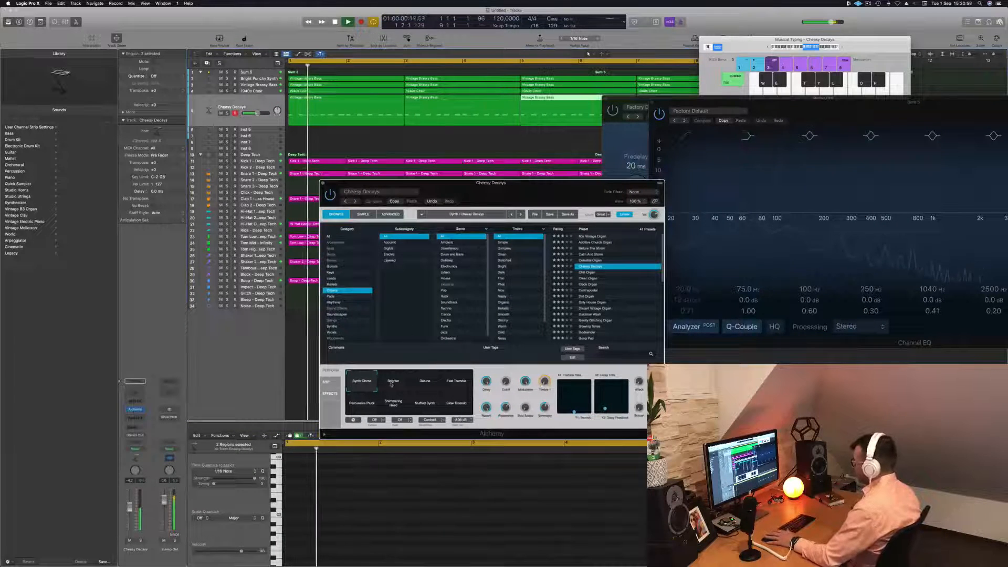
left_click(433, 389)
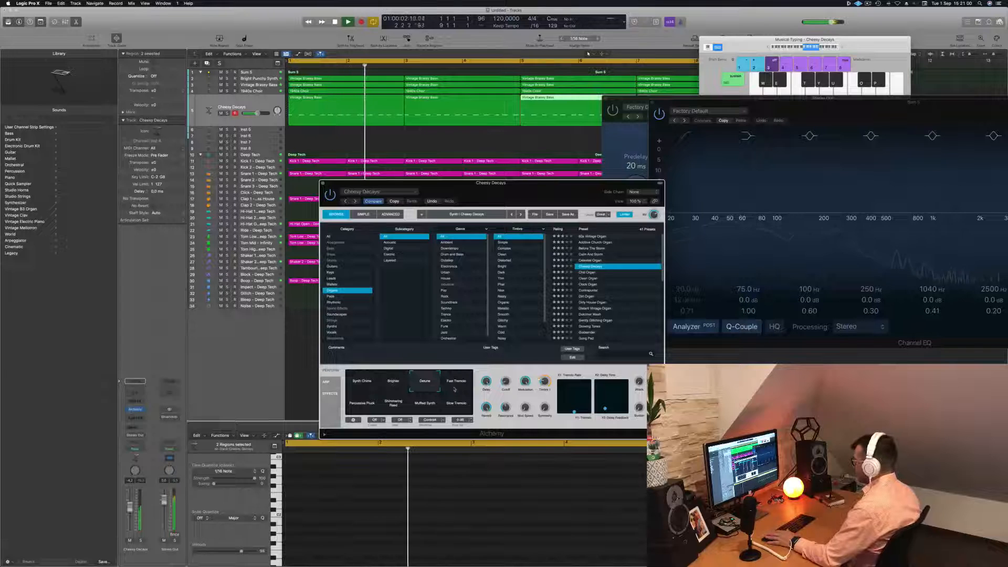
left_click(457, 388)
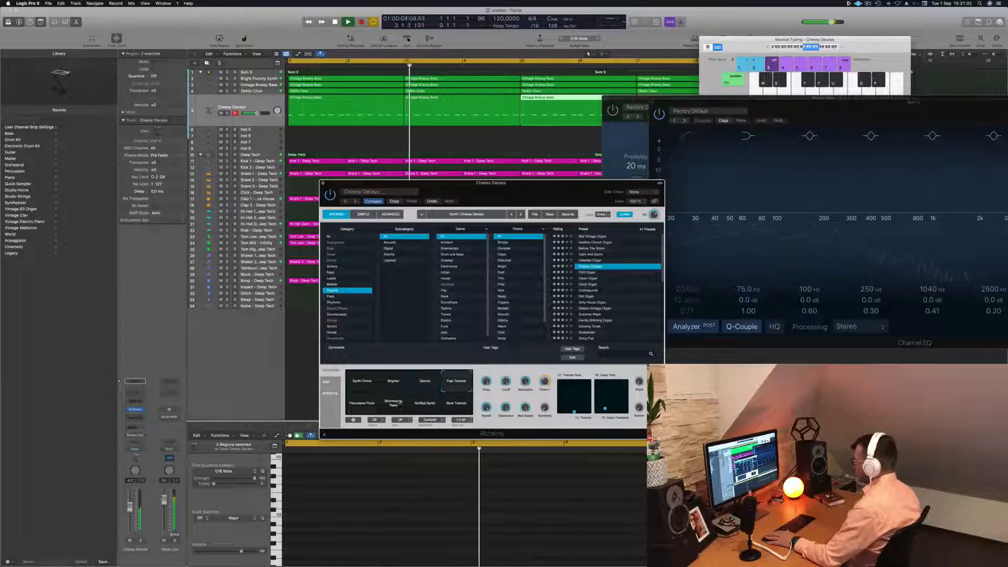
left_click(357, 406)
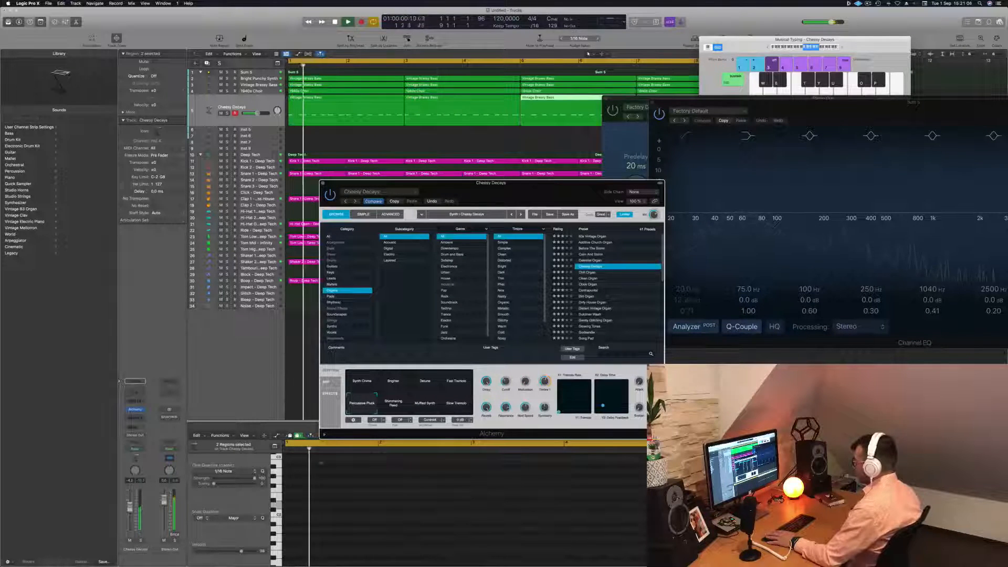
left_click(395, 404)
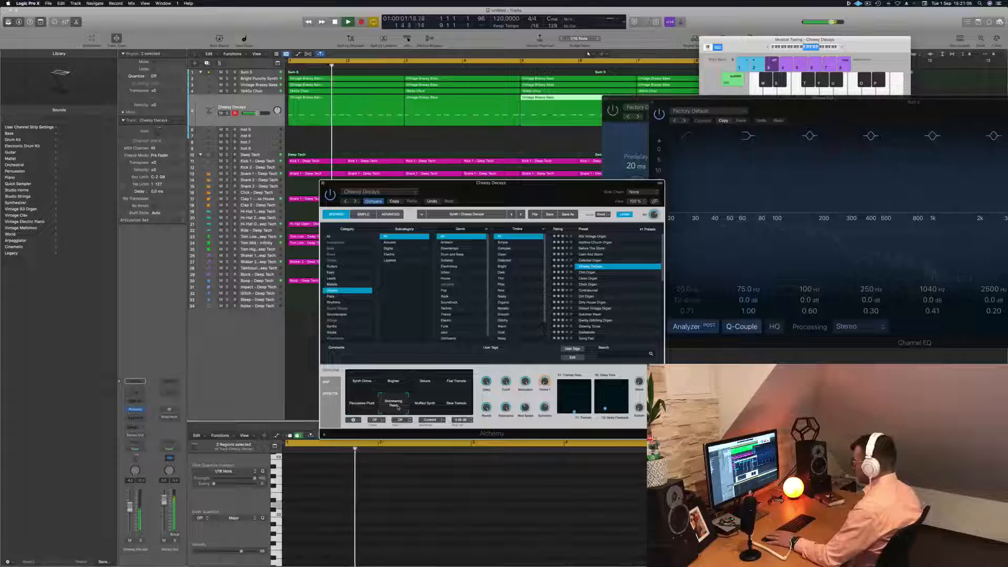
left_click(425, 405)
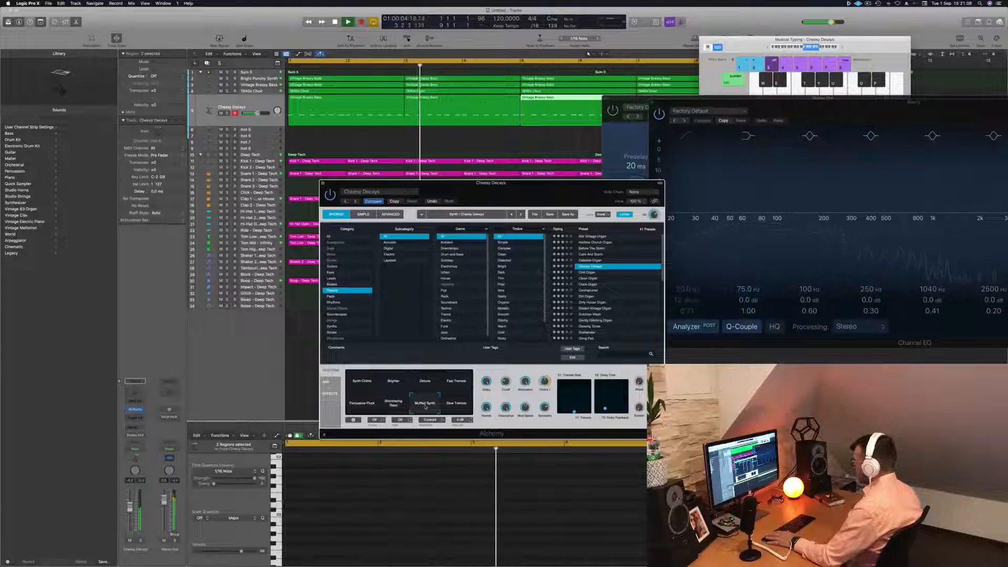
left_click(457, 404)
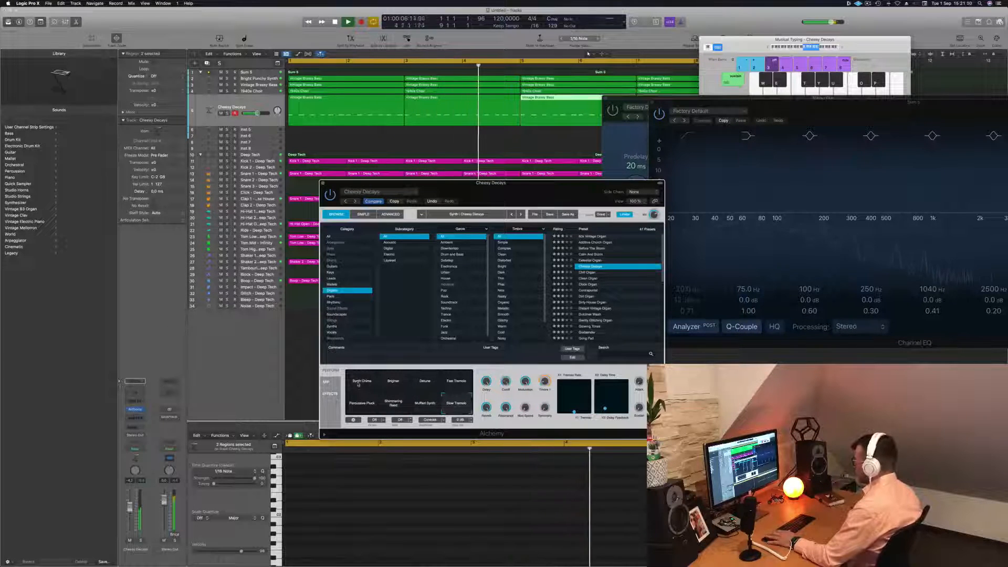
left_click(359, 384)
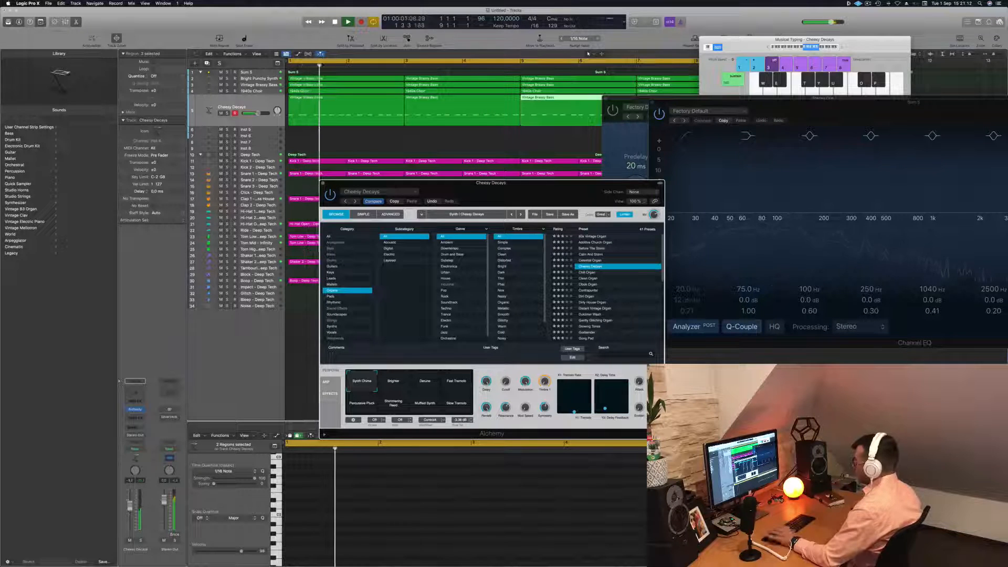
Step: With the Cheesy Decays settings copied, load the Chill Organ preset and slightly raise the track's volume
left_click(130, 508)
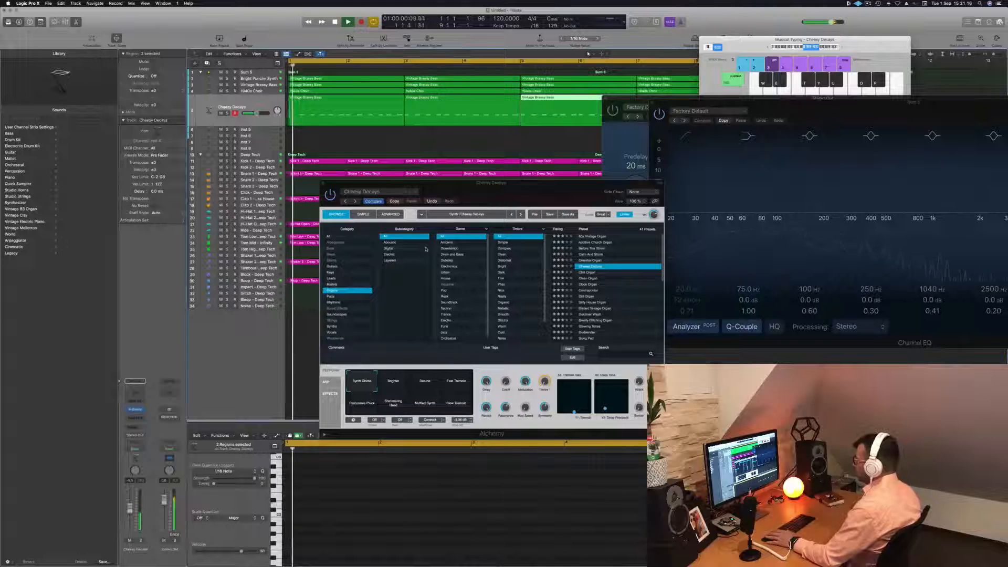
left_click(394, 201)
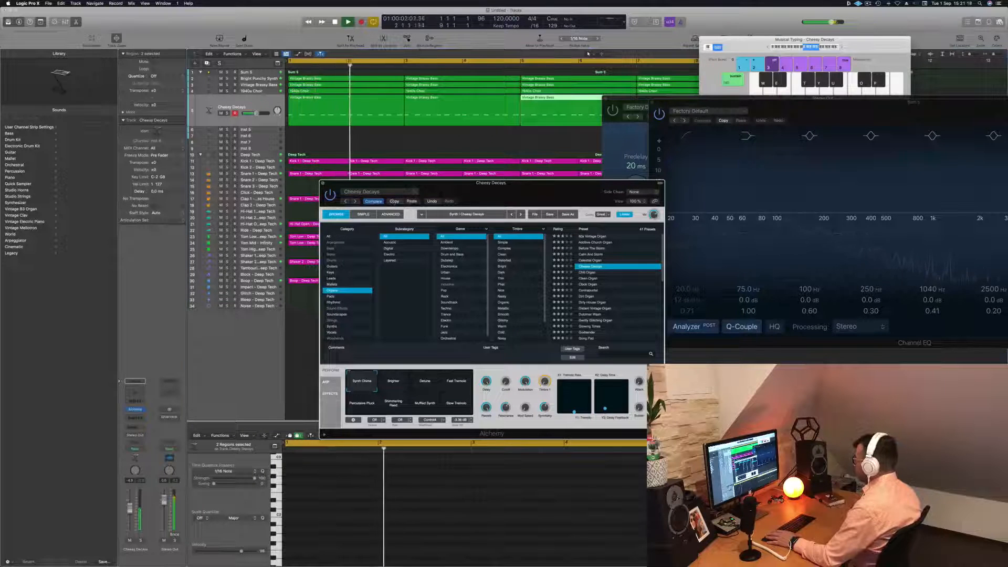
left_click(587, 273)
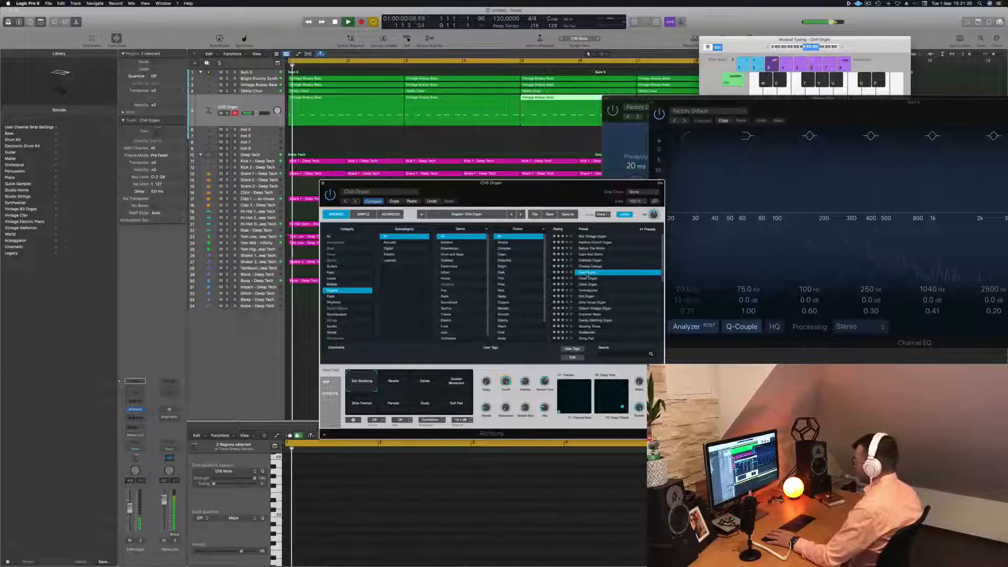
left_click_drag(130, 505, 129, 502)
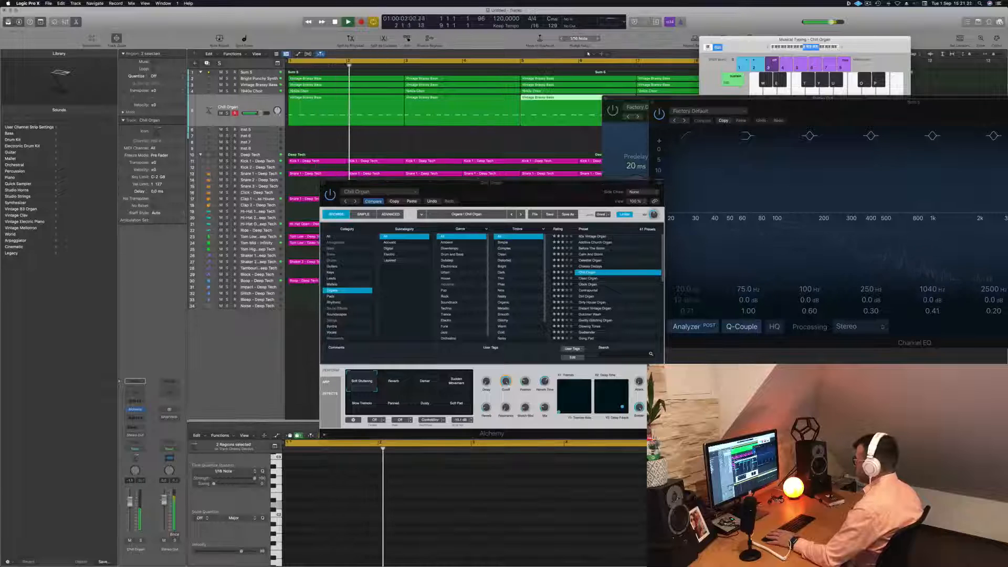
Step: Audition the Clean Organ and Clock Organ presets against the loop, then load Contrapuntal
left_click(587, 282)
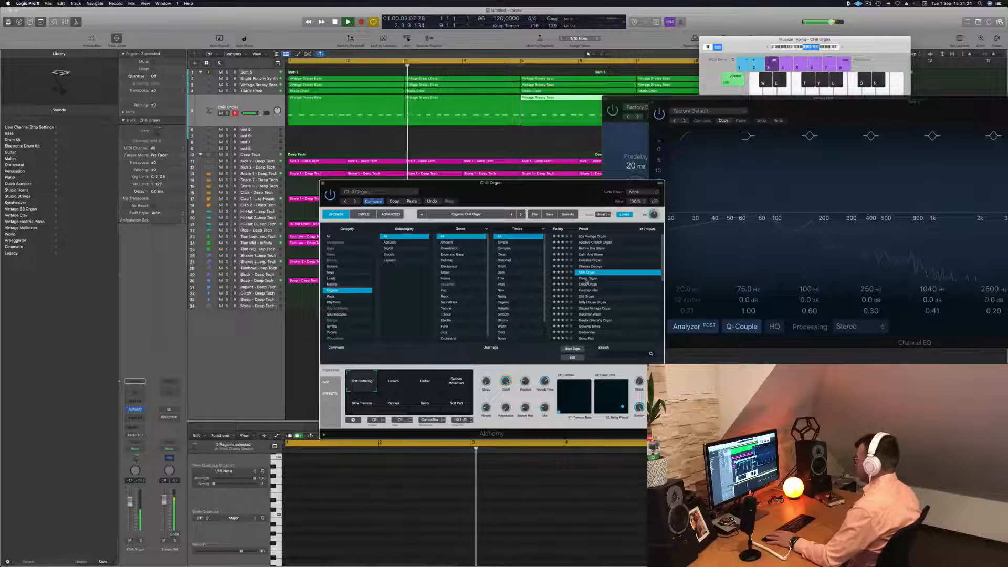
left_click(587, 278)
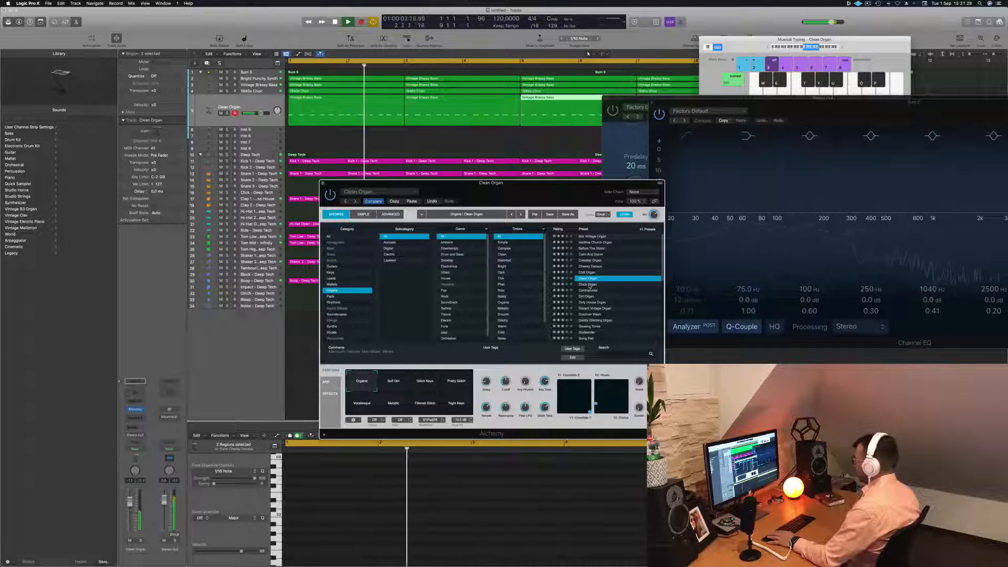
left_click(590, 284)
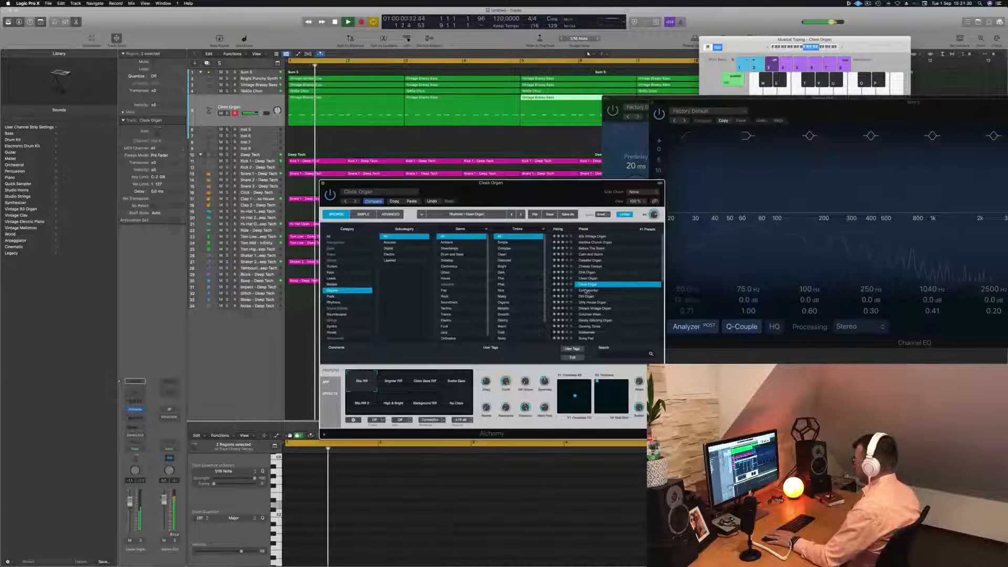
left_click(586, 291)
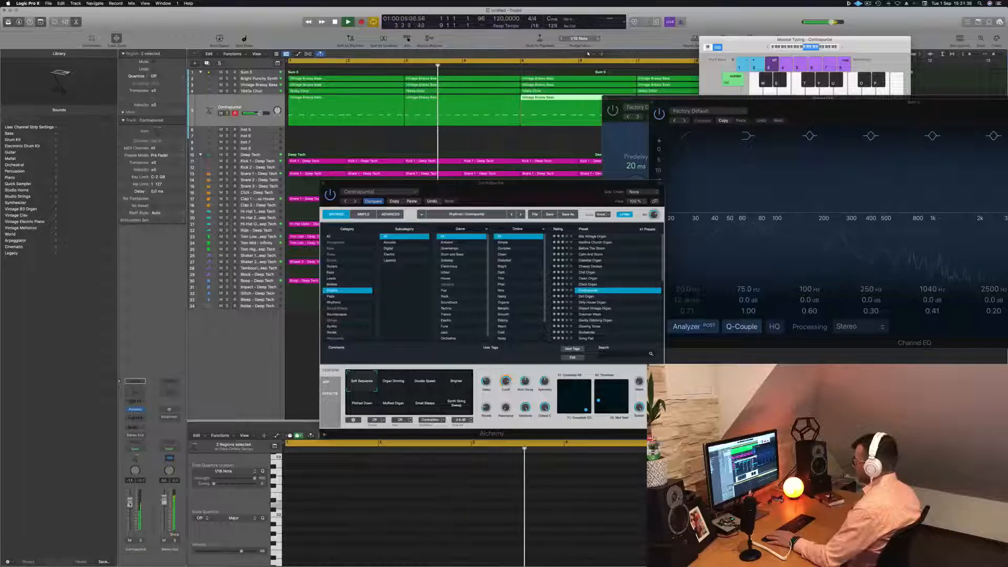
Step: Audition the Contrapuntal snapshots, including Double Speed, Muffled Organ and Small Bleeps, partly soloed, and return to Soft Sequence
left_click(391, 385)
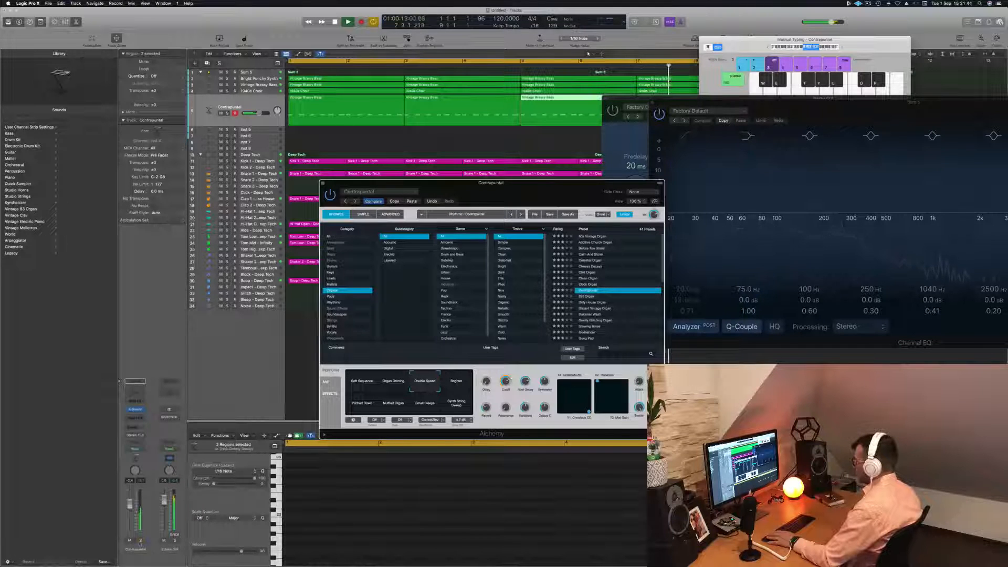
key("s")
key("s")
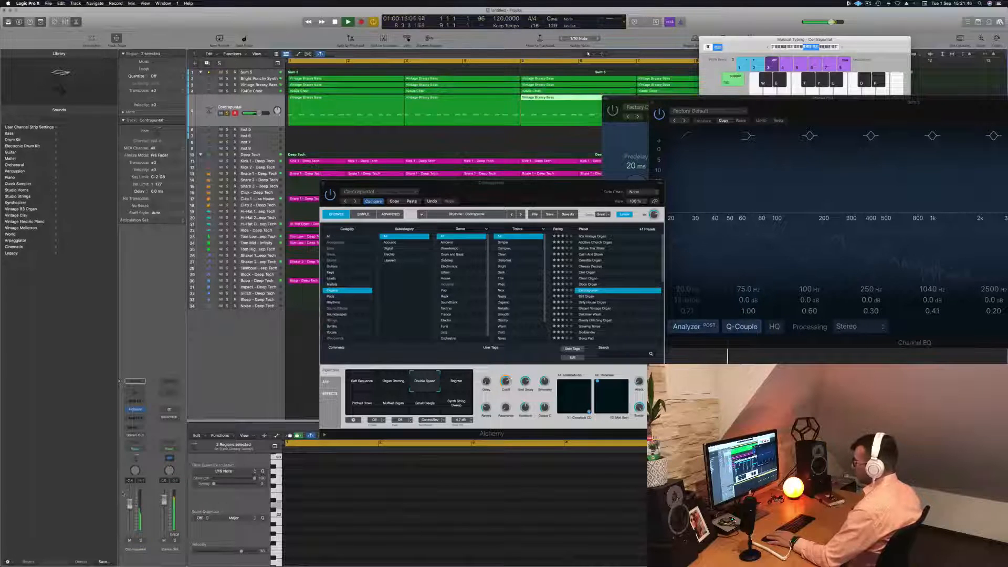
left_click(361, 403)
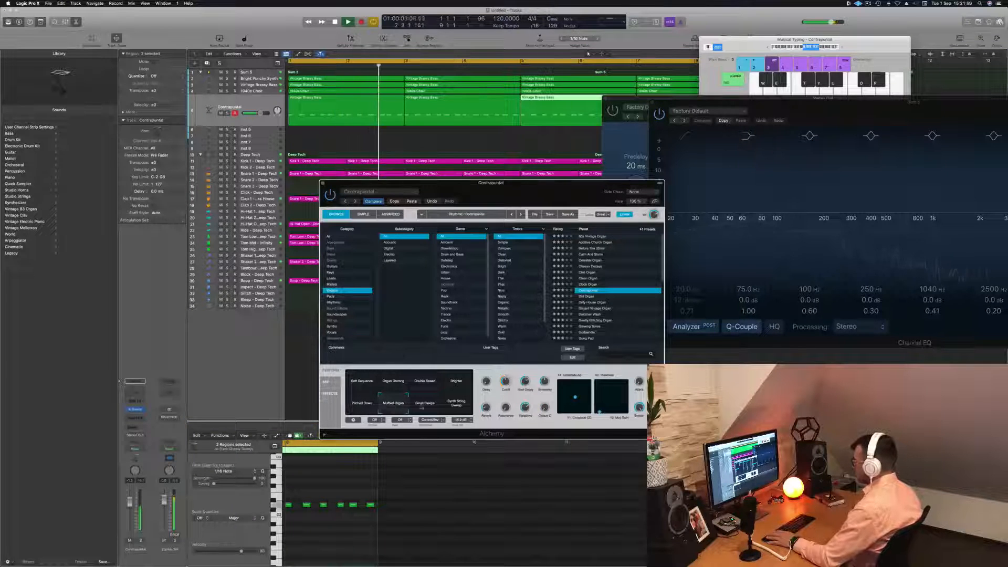
left_click(426, 405)
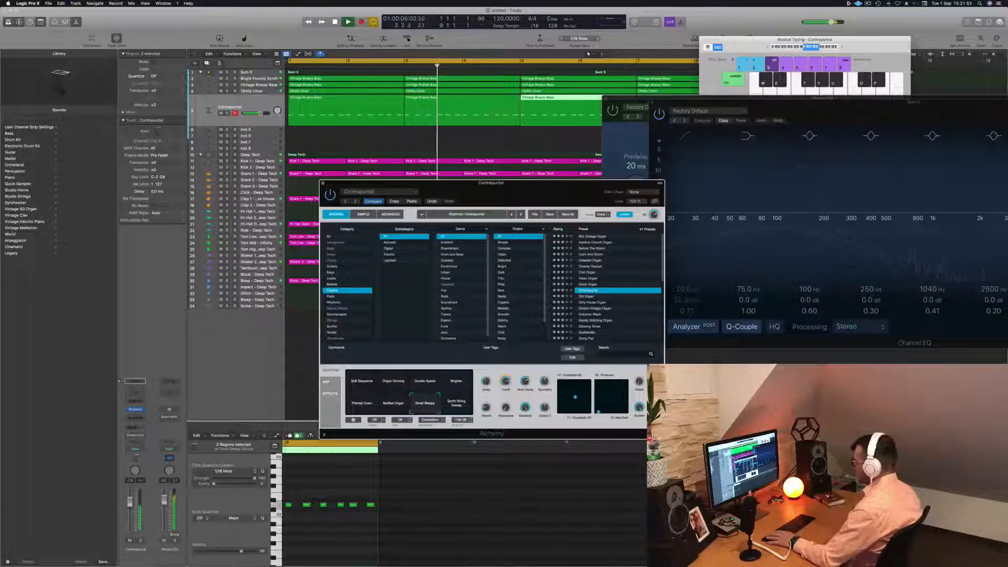
left_click(354, 383)
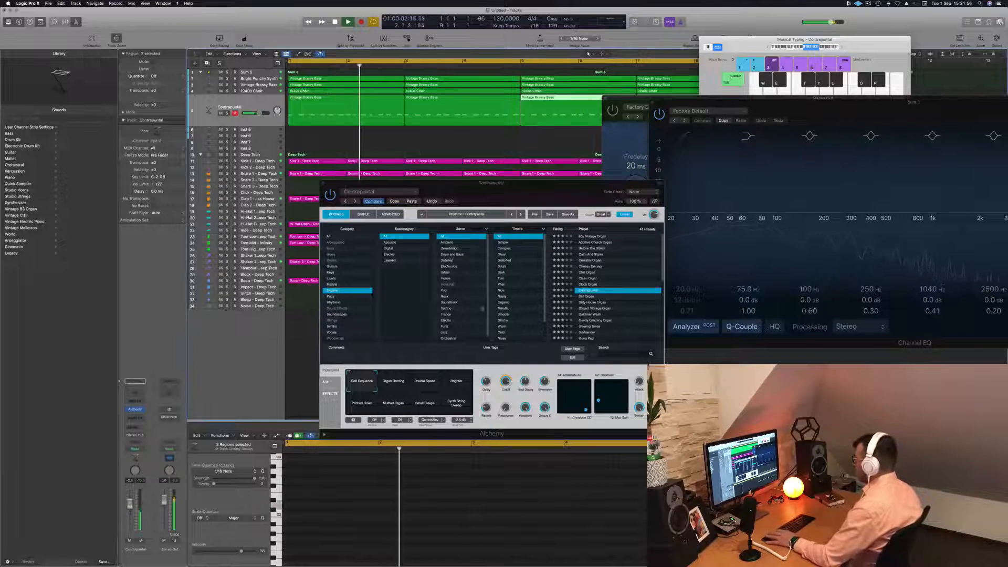
Step: Load the Gong Pad preset from the Organs category to hear it against the loop
scroll(593, 315, "down", 2)
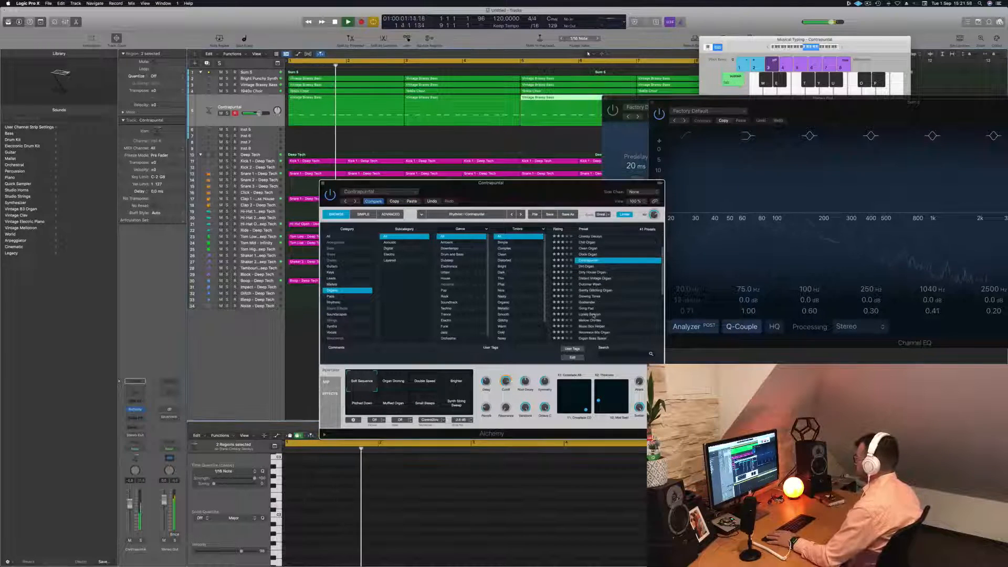
left_click(593, 315)
left_click(587, 309)
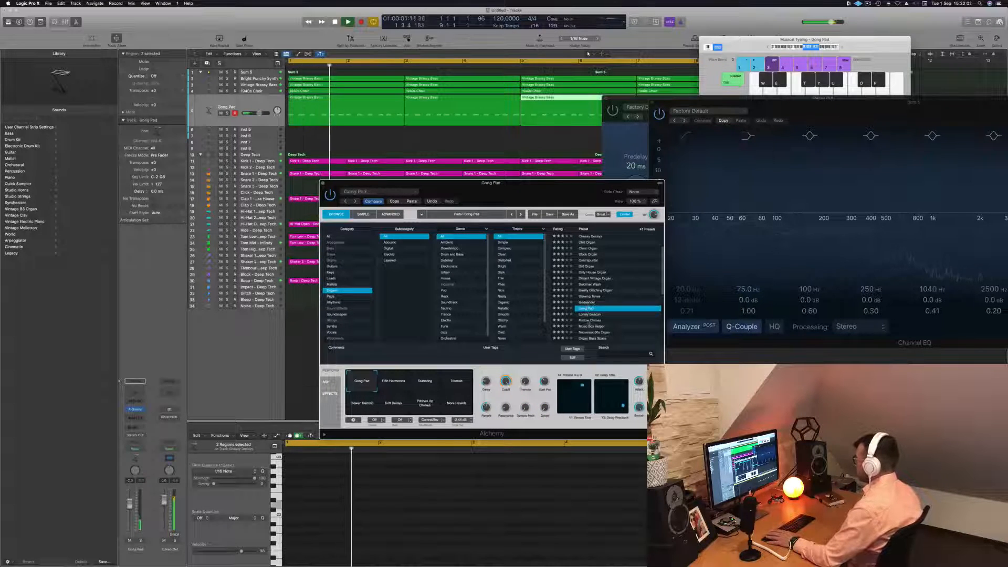
Step: Load the Mellow Chimes organ preset and audition its High Glide and Crystal Seq snapshots against the loop
left_click(590, 320)
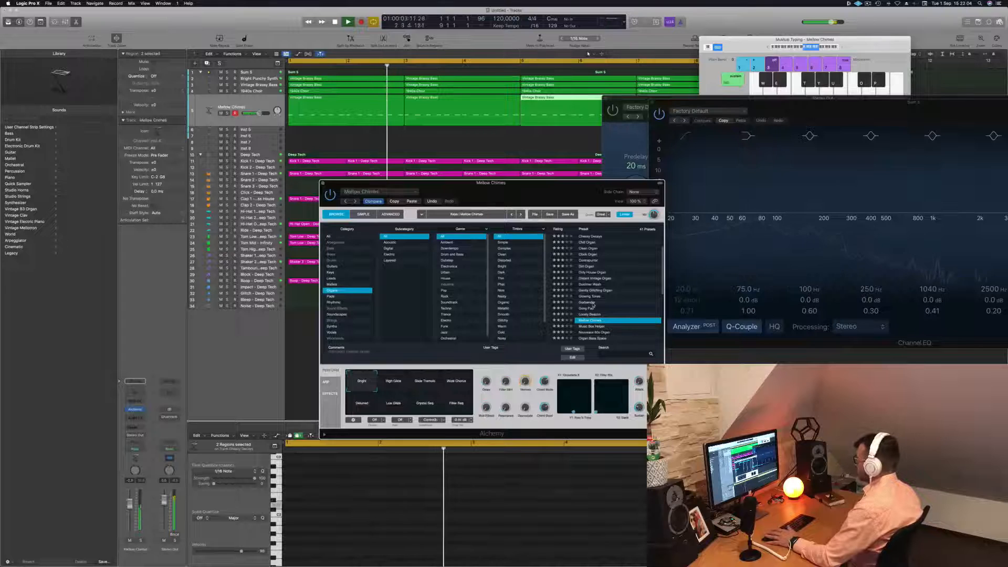
left_click_drag(259, 113, 257, 113)
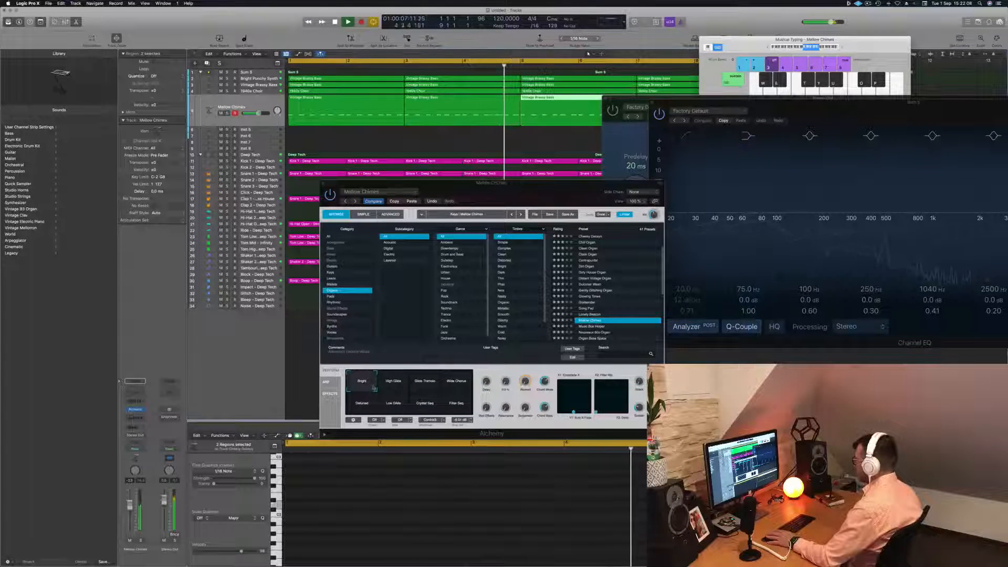
left_click(392, 385)
left_click(426, 404)
Step: Audition the Music Box Helper preset and the two organ presets below it, ending on Organ Bass Space
left_click(585, 327)
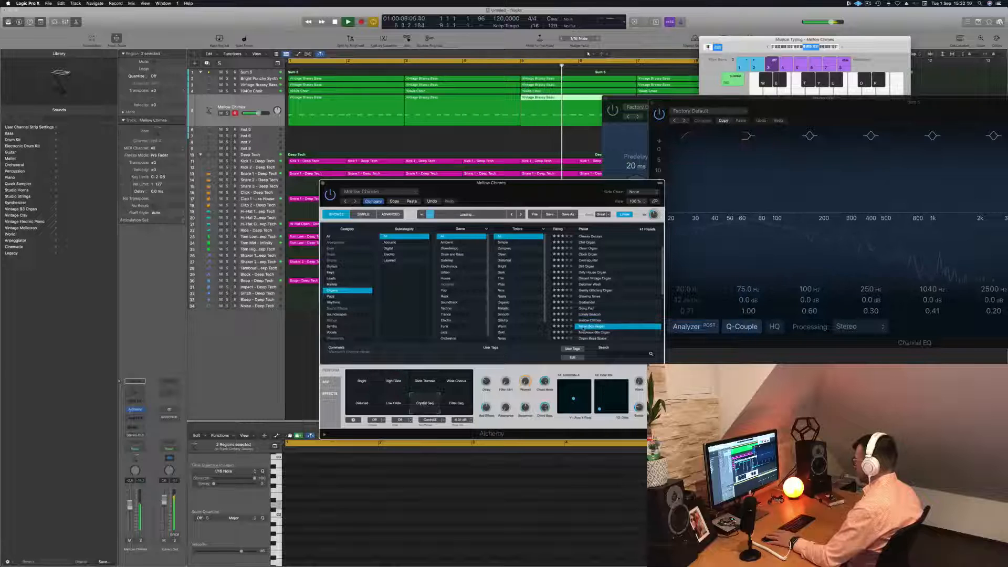
scroll(593, 312, "down", 2)
left_click(597, 296)
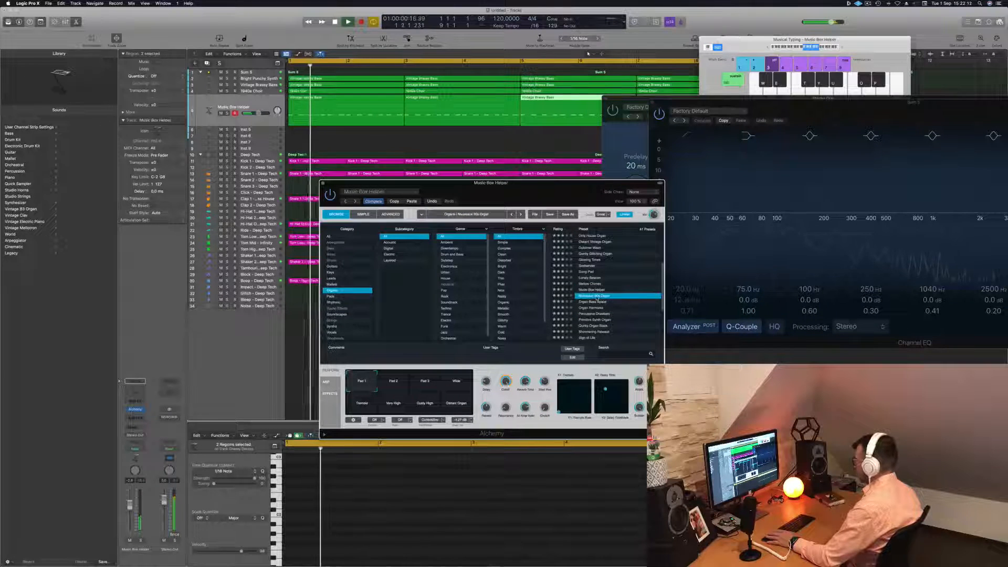
left_click(596, 303)
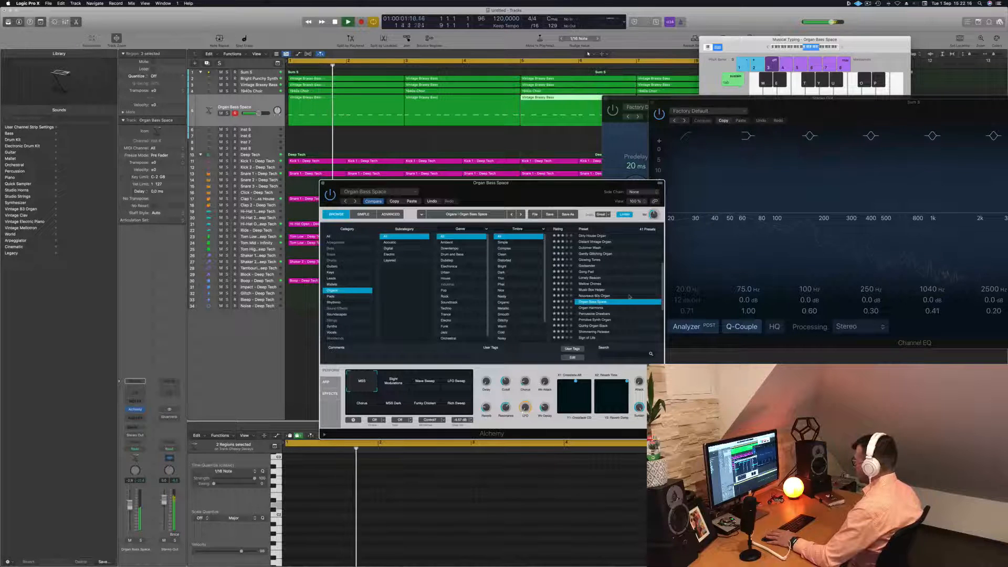
Step: Audition the Percussive Drawbars, Primitive Synth Organ and Quirky Organ Stack presets against the loop
scroll(630, 297, "down", 2)
left_click(596, 288)
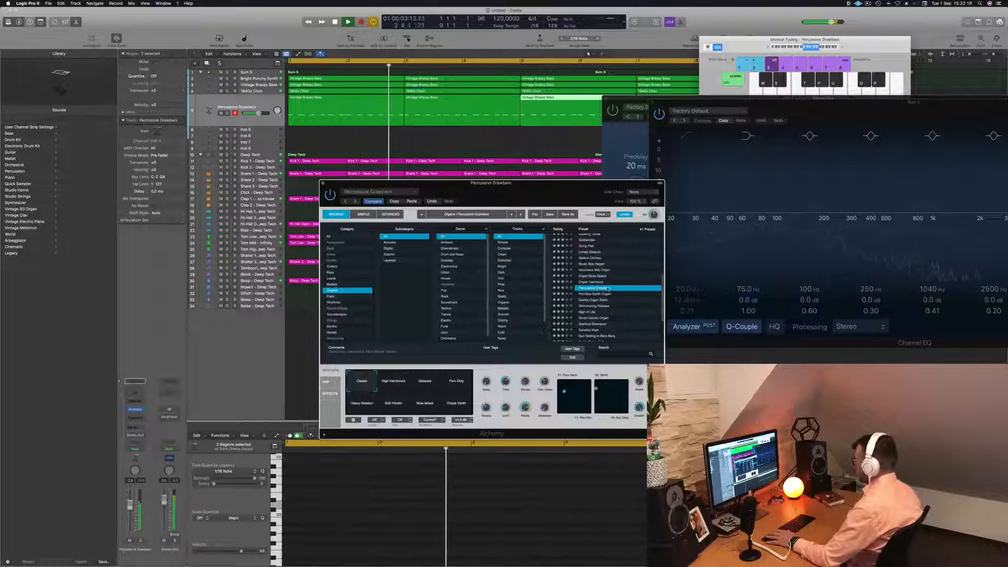
left_click(587, 295)
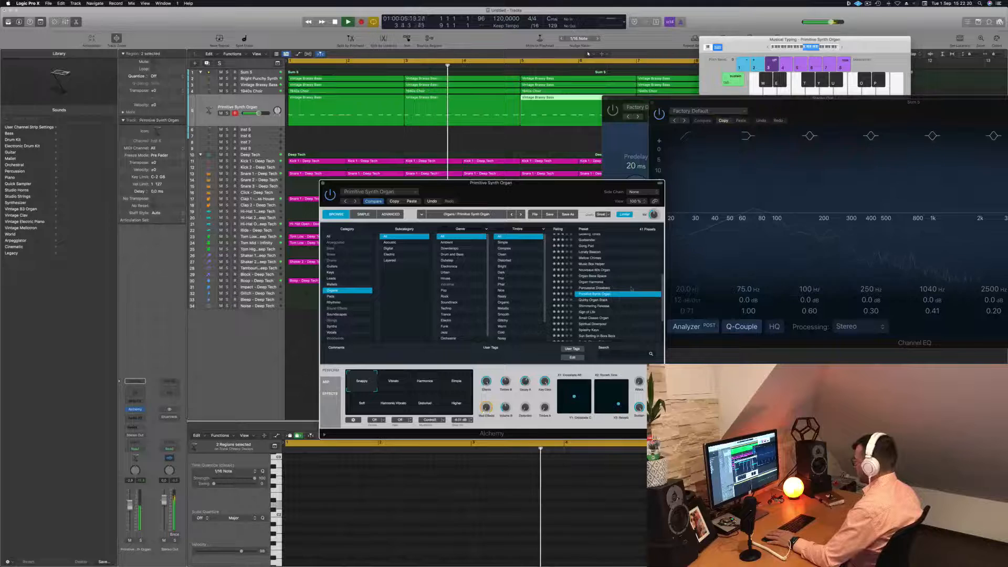
scroll(631, 289, "down", 2)
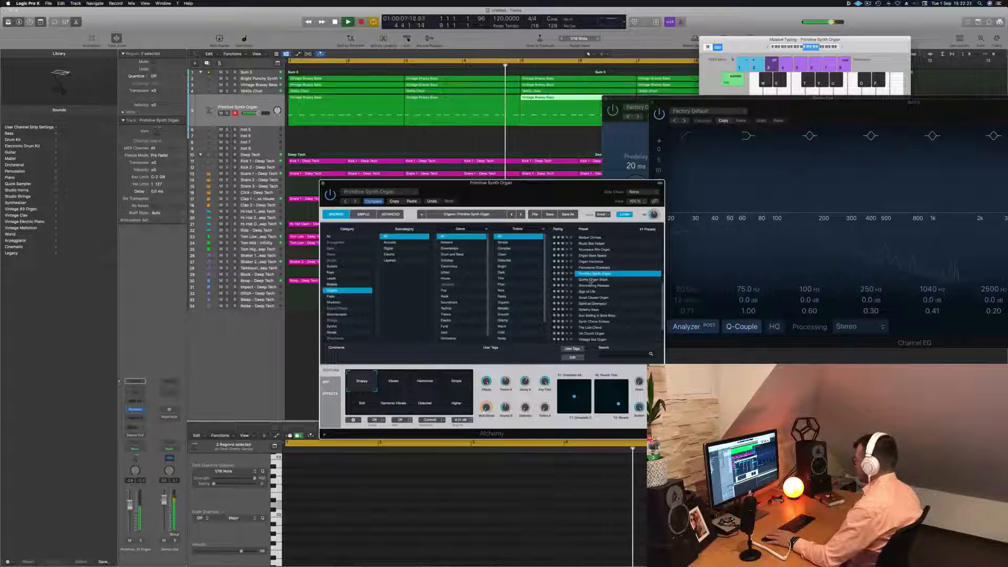
left_click(592, 279)
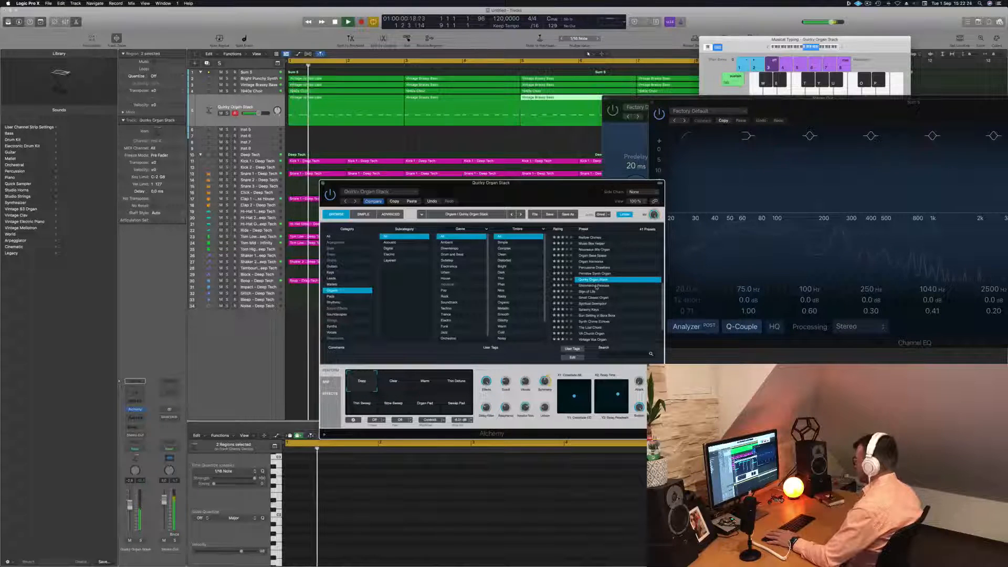
Step: Load the Shimmering Release preset, shift the Alchemy window slightly aside and briefly solo the track
left_click(597, 285)
key("space")
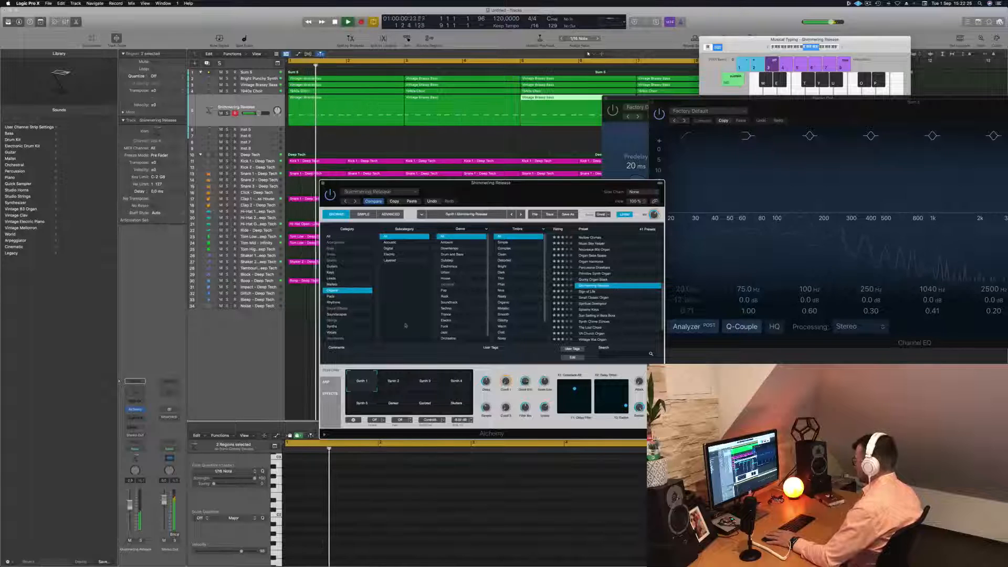
left_click_drag(409, 183, 428, 183)
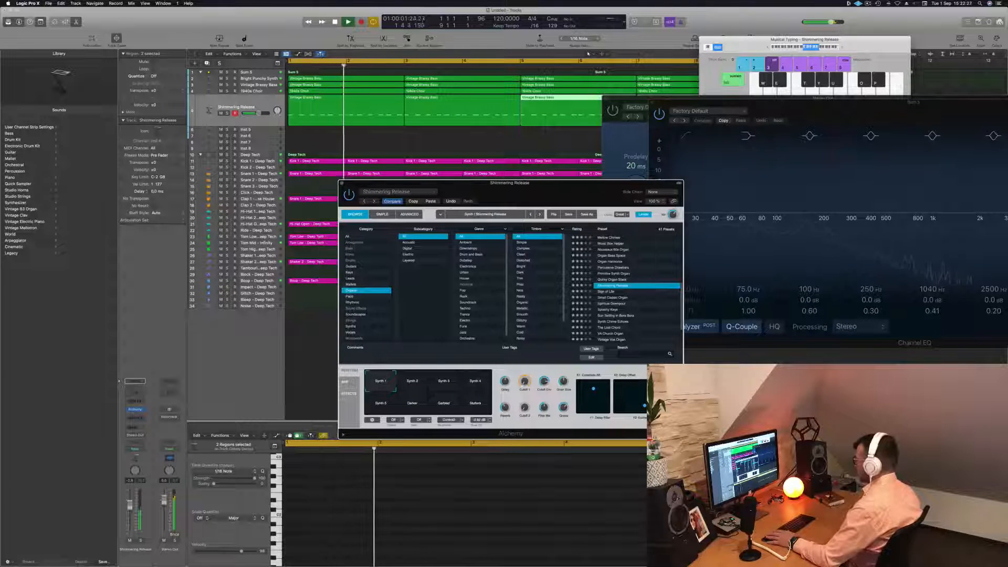
left_click(141, 540)
left_click(141, 540)
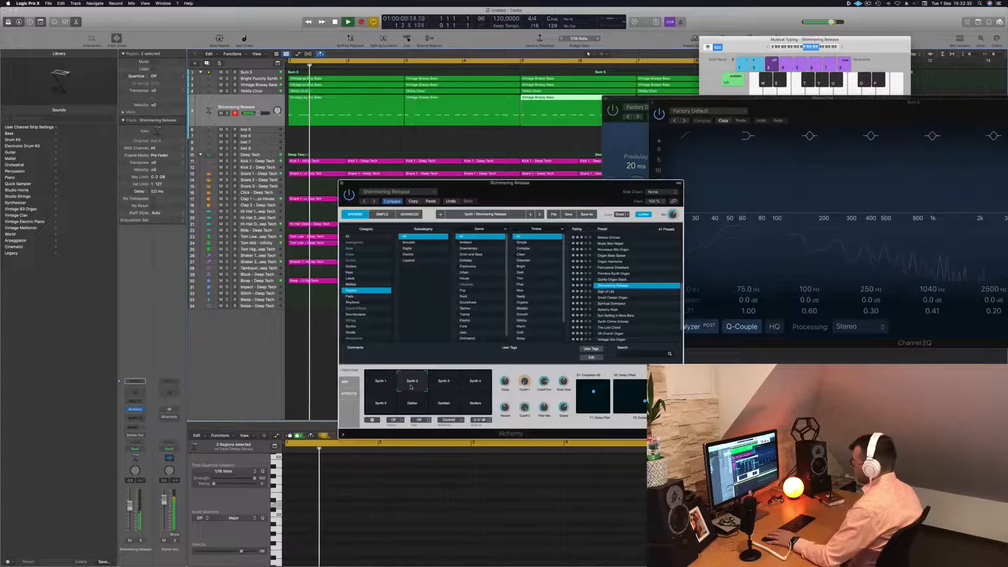
Step: Compare a few Shimmering Release snapshots, including Synth 4, in the loop and return to Synth 1
left_click(475, 403)
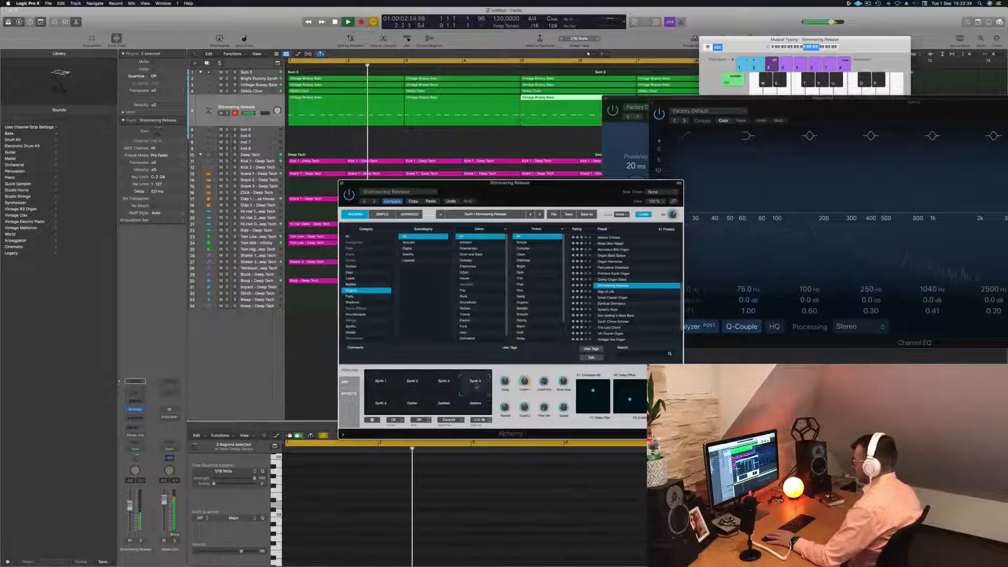
left_click(370, 387)
key("Return")
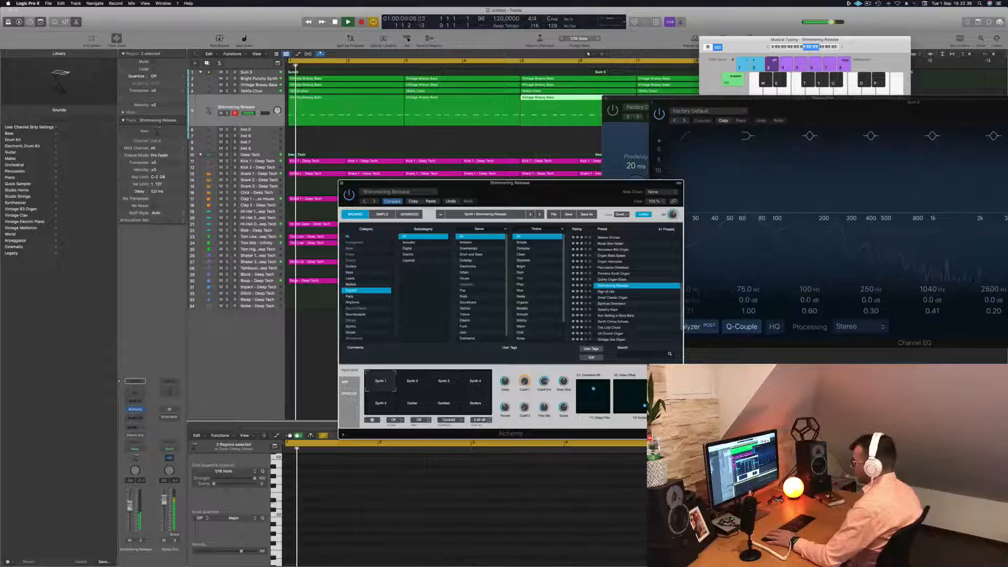
left_click(587, 452)
key("Return")
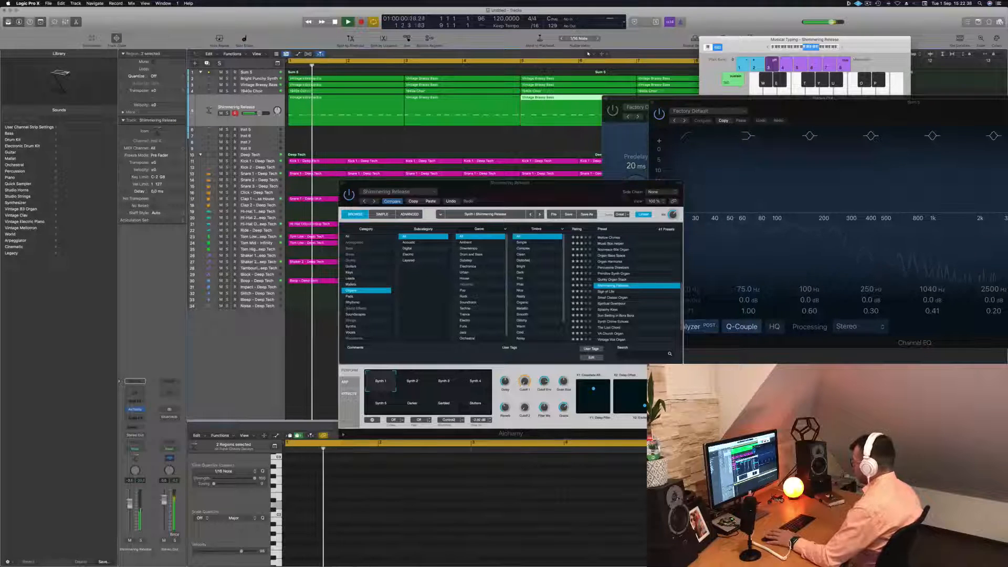
left_click(645, 406)
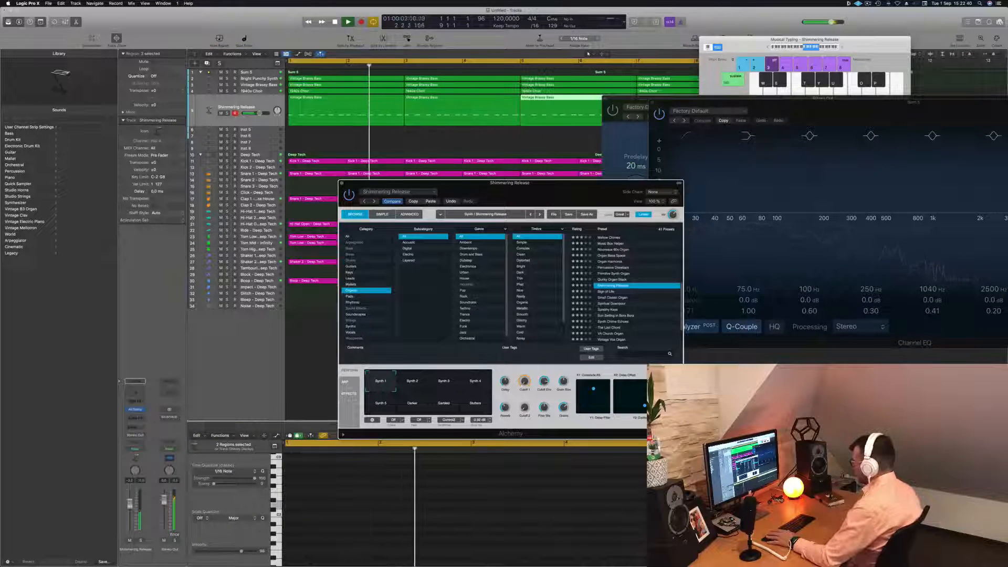
Step: Solo and unsolo the Shimmering Release track to compare it with the full mix, moving the Alchemy window clear of the mixer
left_click(141, 540)
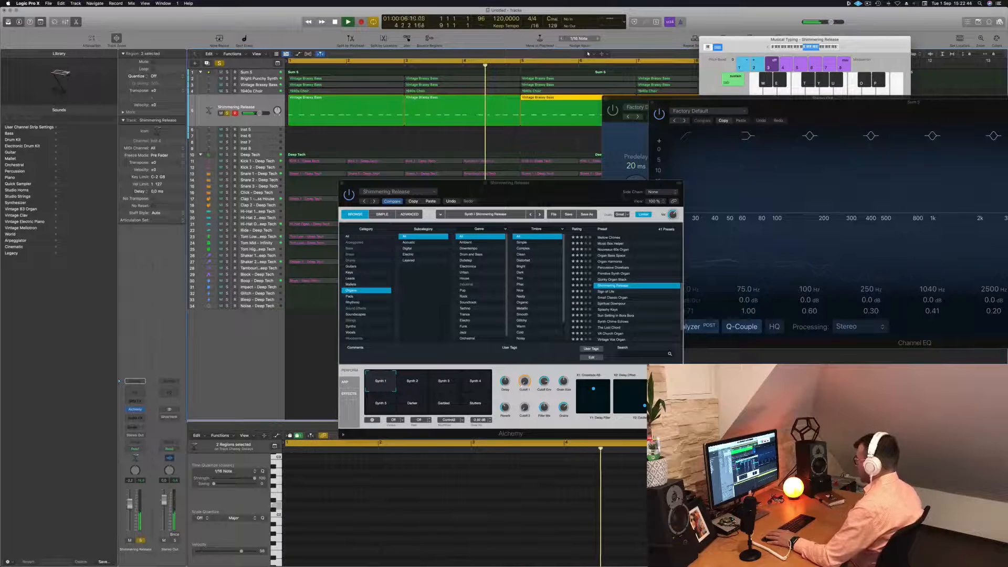
left_click(522, 384)
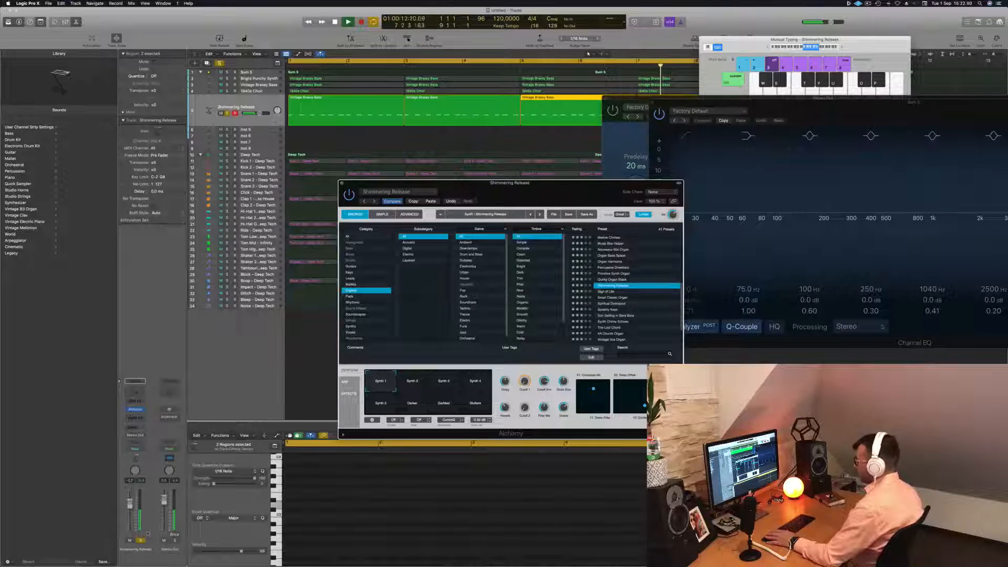
left_click(142, 540)
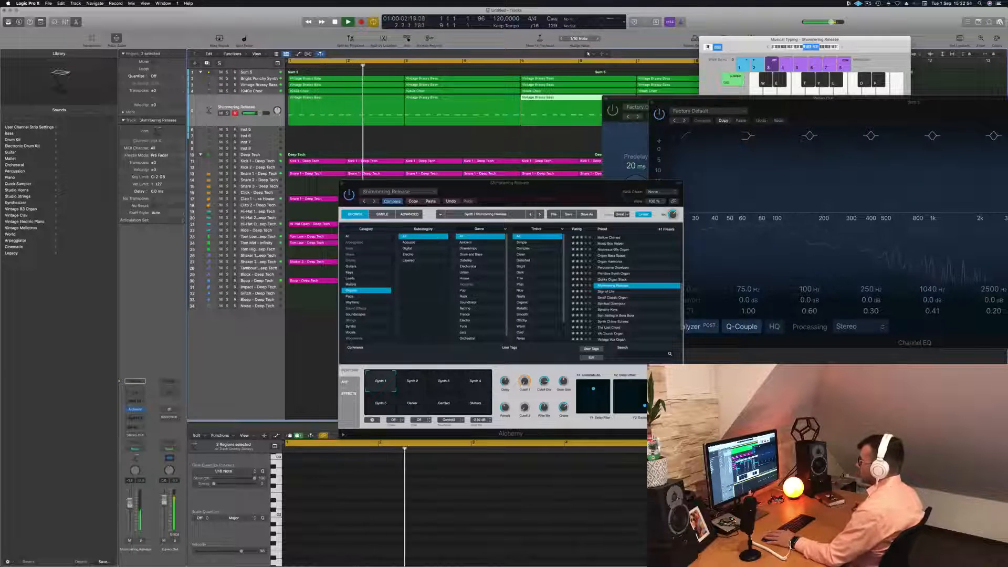
left_click_drag(569, 191, 455, 213)
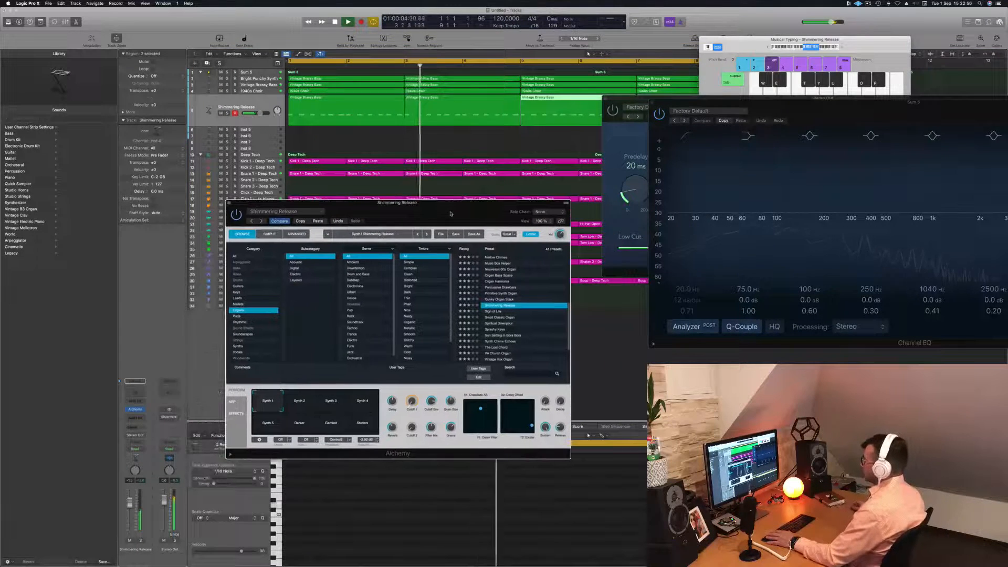
left_click(141, 541)
left_click(140, 541)
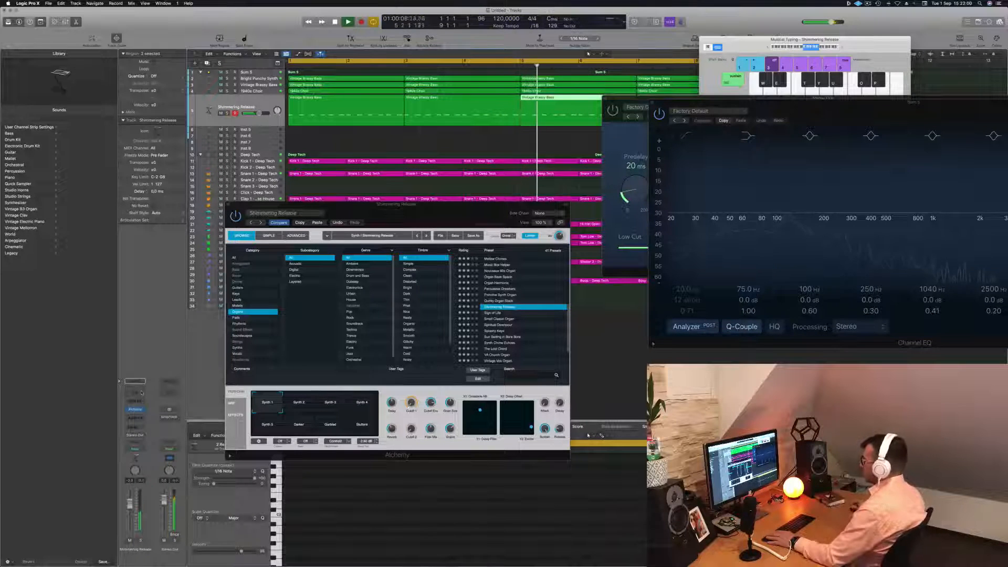
Step: Audition the remaining Shimmering Release snapshots, including Darker, Synth 5, Synth 3 and Synth 2, return to Synth 1 and check it soloed
left_click(356, 431)
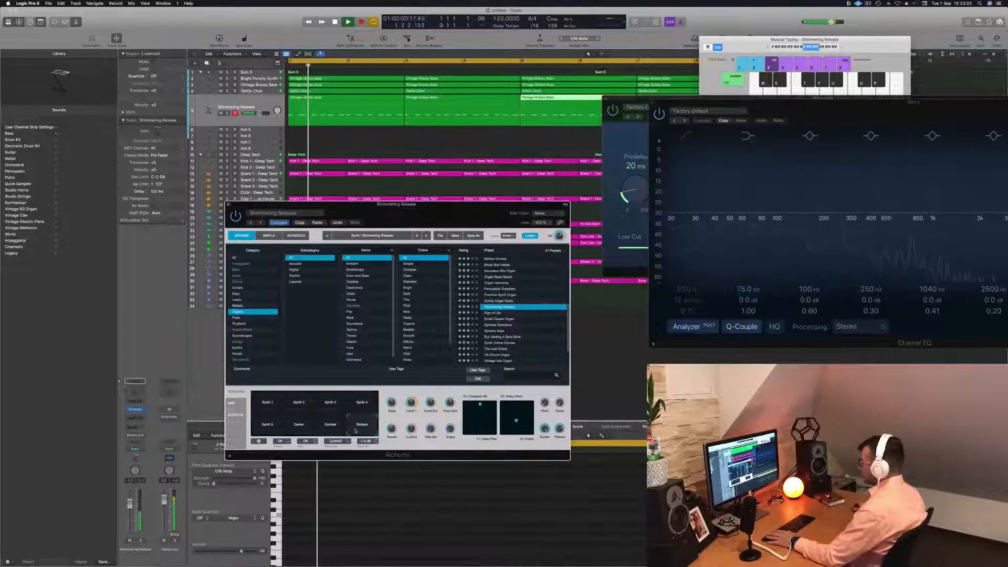
left_click(334, 430)
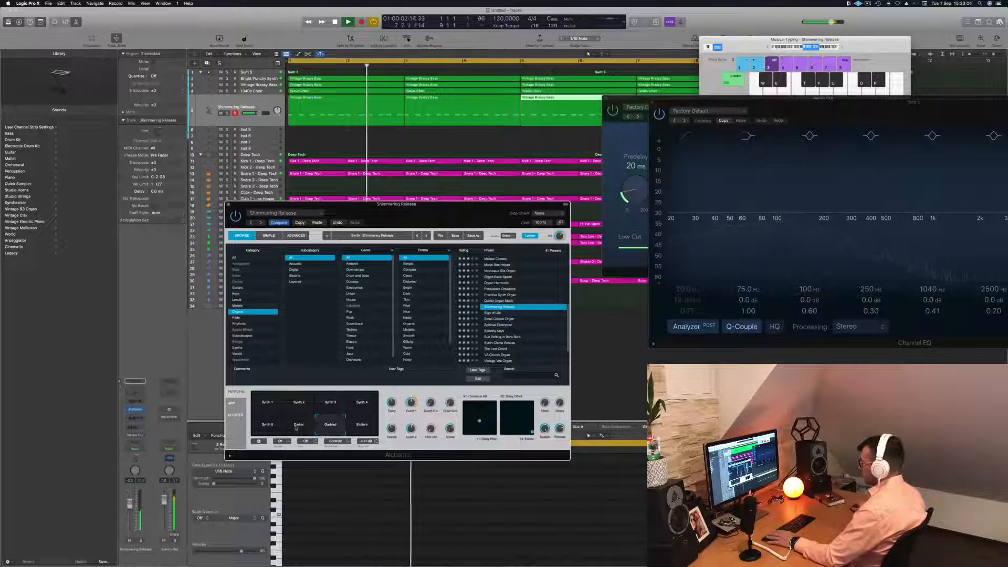
left_click(293, 429)
left_click(262, 428)
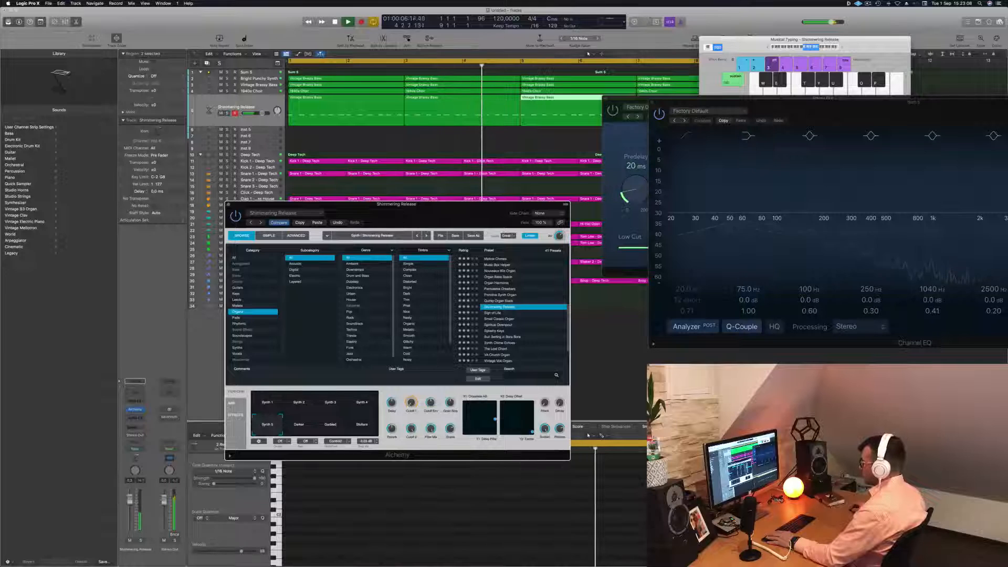
left_click(362, 404)
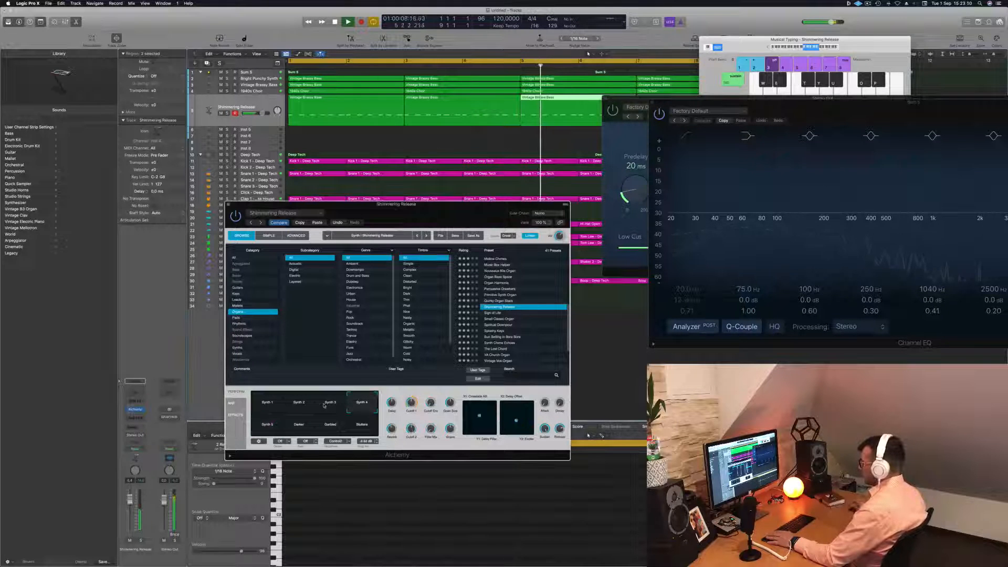
left_click(322, 405)
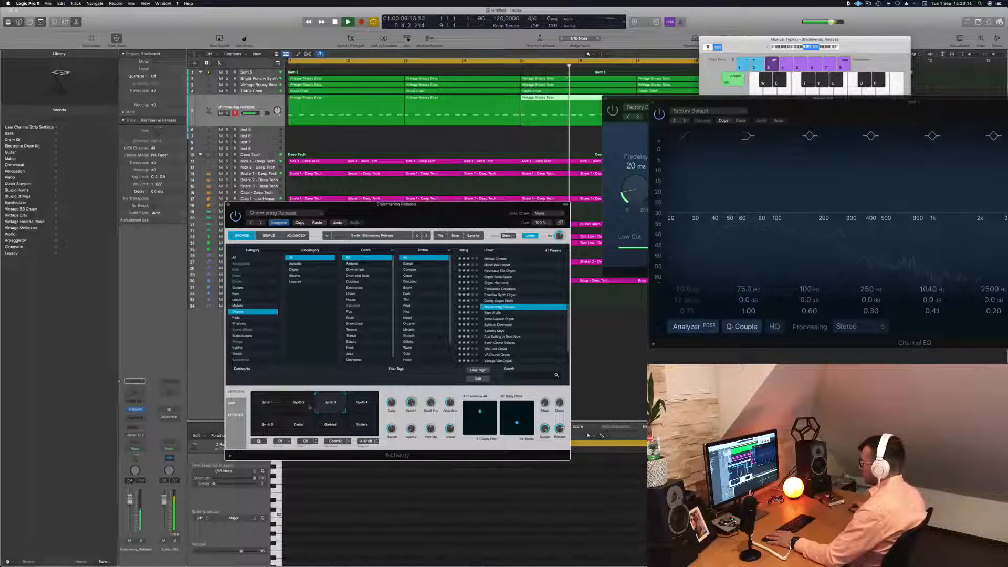
left_click(305, 407)
left_click(268, 402)
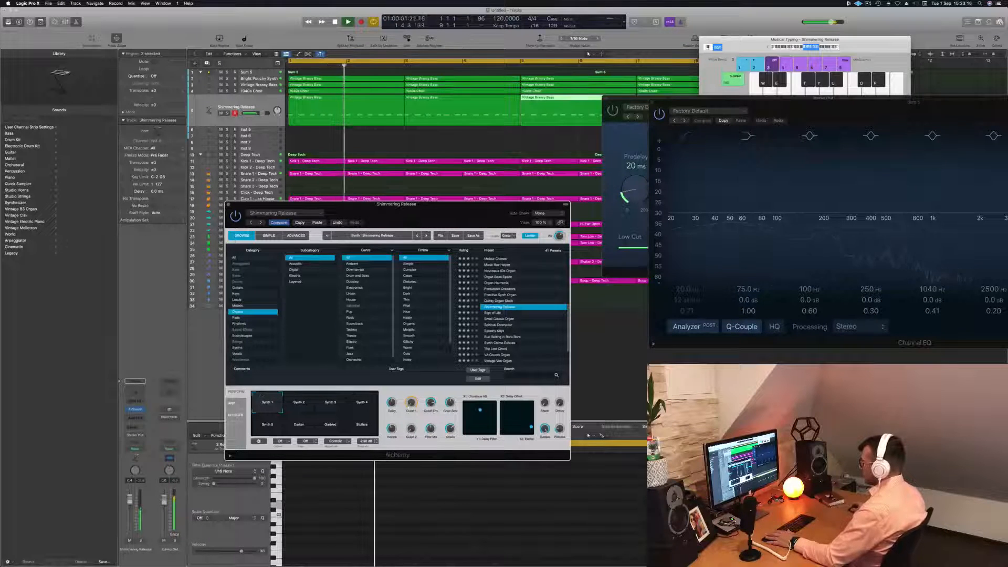
left_click(141, 541)
left_click(140, 542)
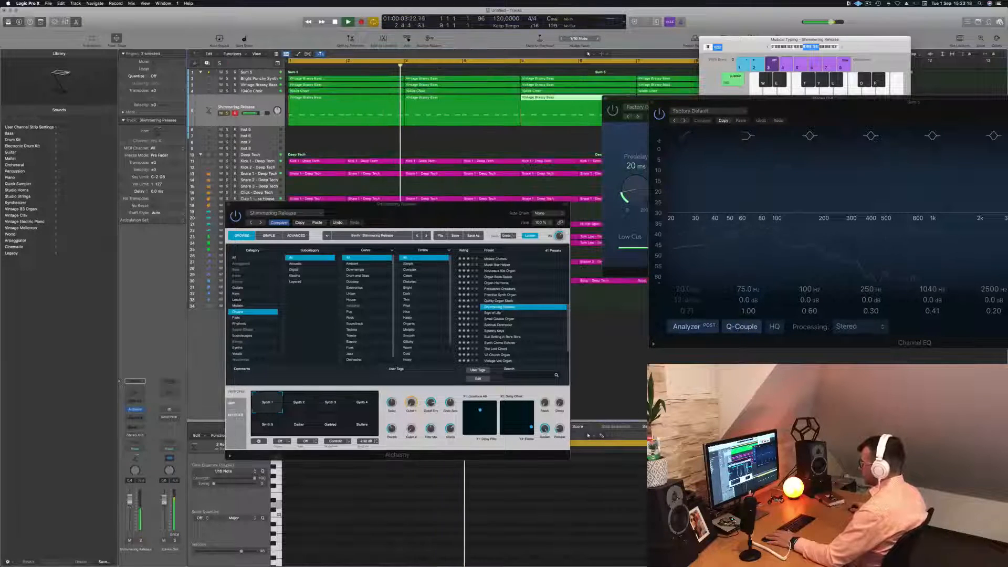
Step: Move the Alchemy window aside and insert a Compressor on the Shimmering Release track, side-chained to Kick 1 - Deep Tech
left_click_drag(416, 205, 771, 212)
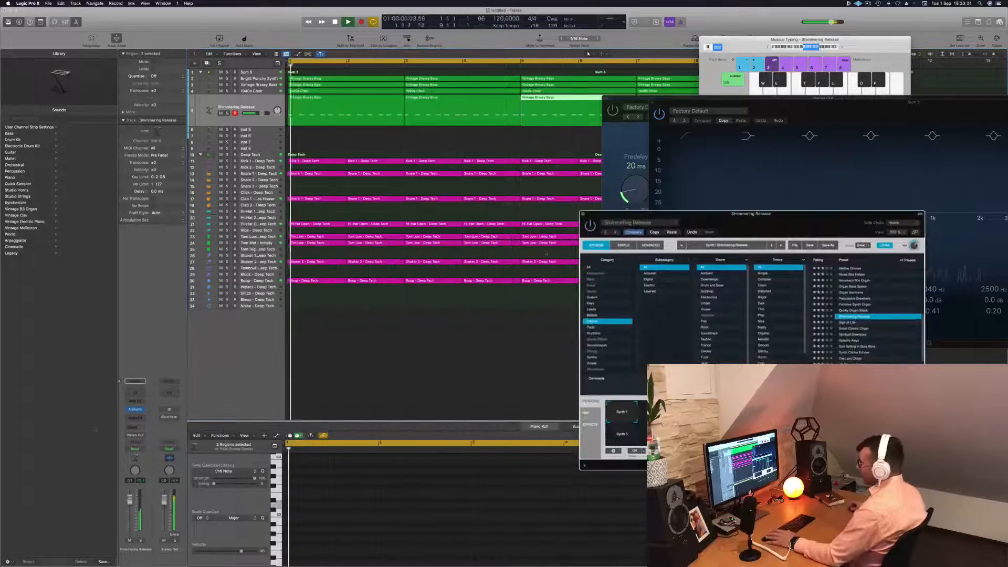
left_click(135, 418)
left_click(187, 442)
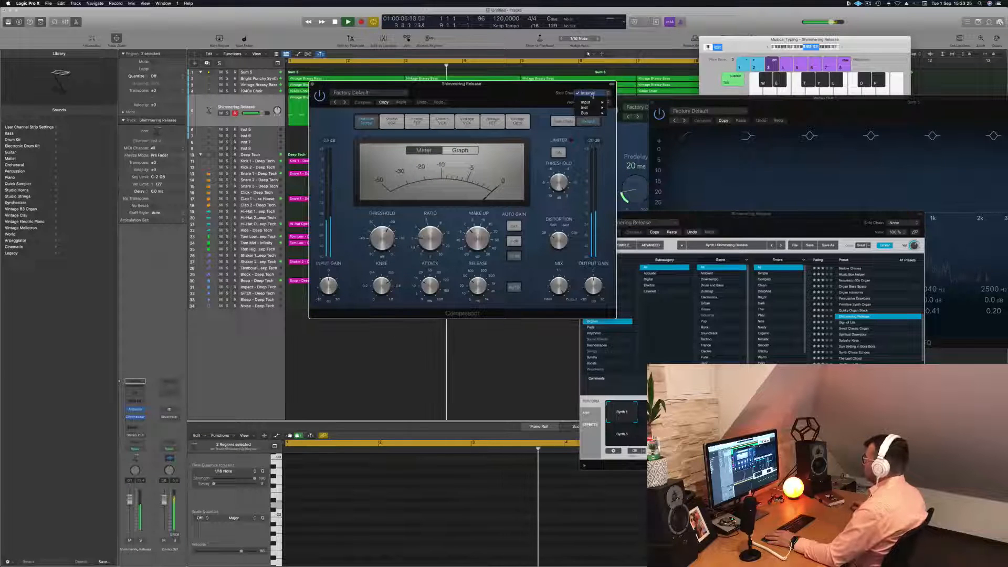
mouse_move(593, 113)
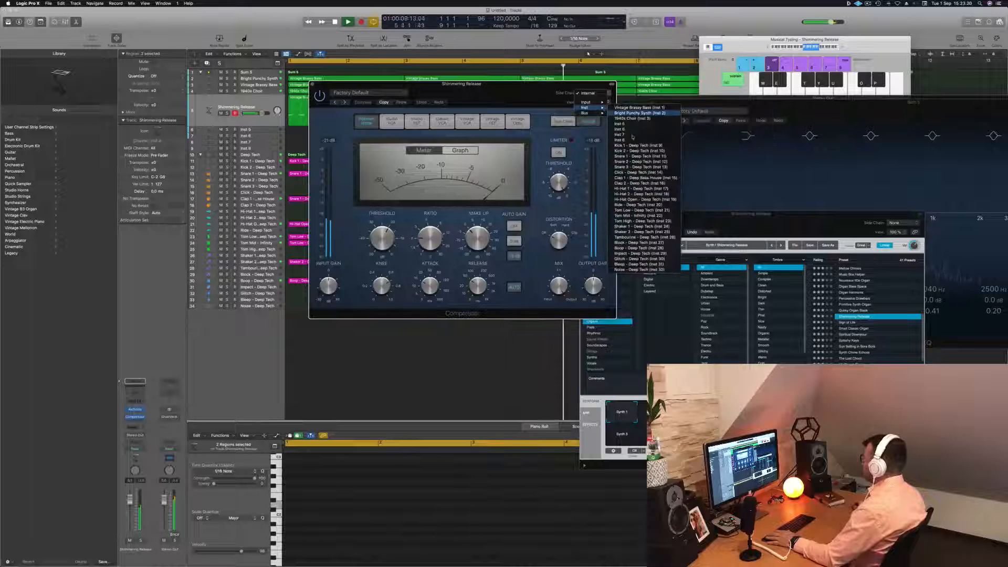
left_click(634, 146)
Step: Adjust the Compressor's threshold while listening to the side-chained loop, and close the plug-in window
left_click_drag(509, 88, 534, 98)
key("space")
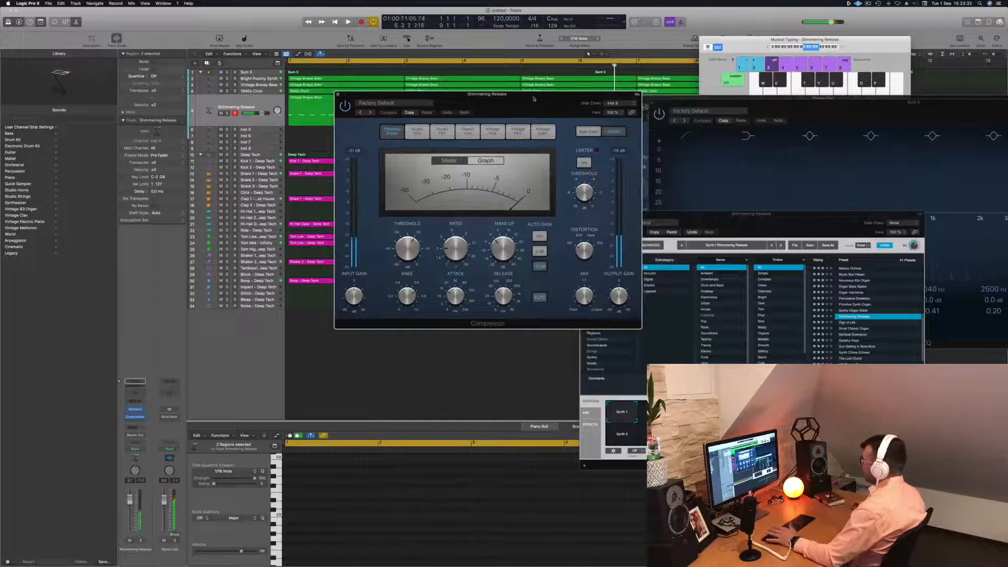
key("space")
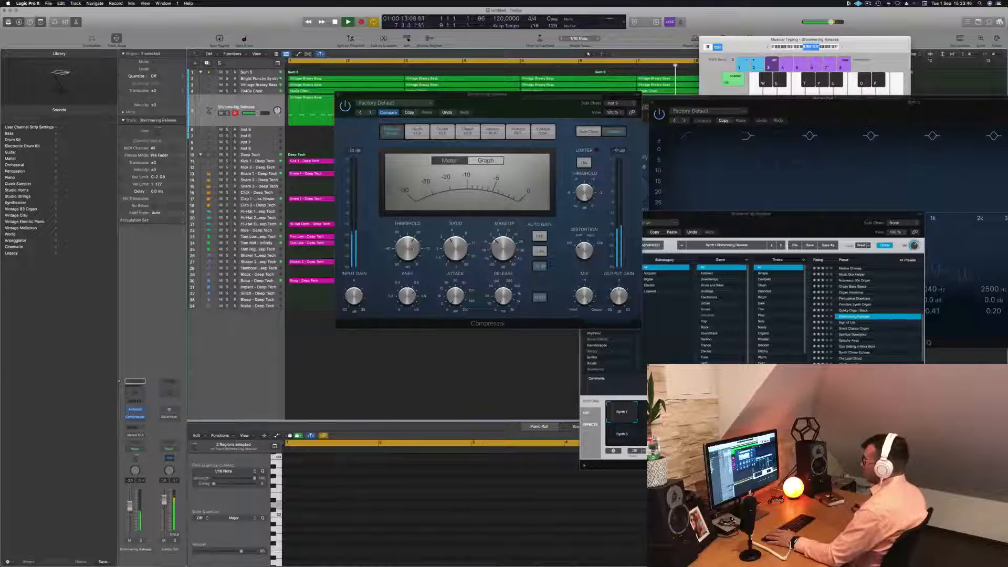
left_click(410, 252)
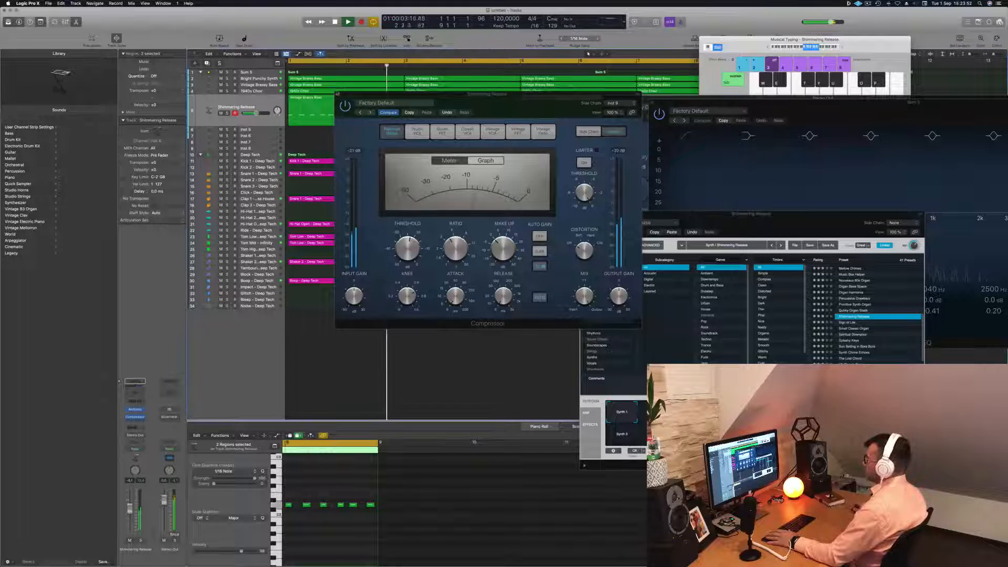
left_click(338, 95)
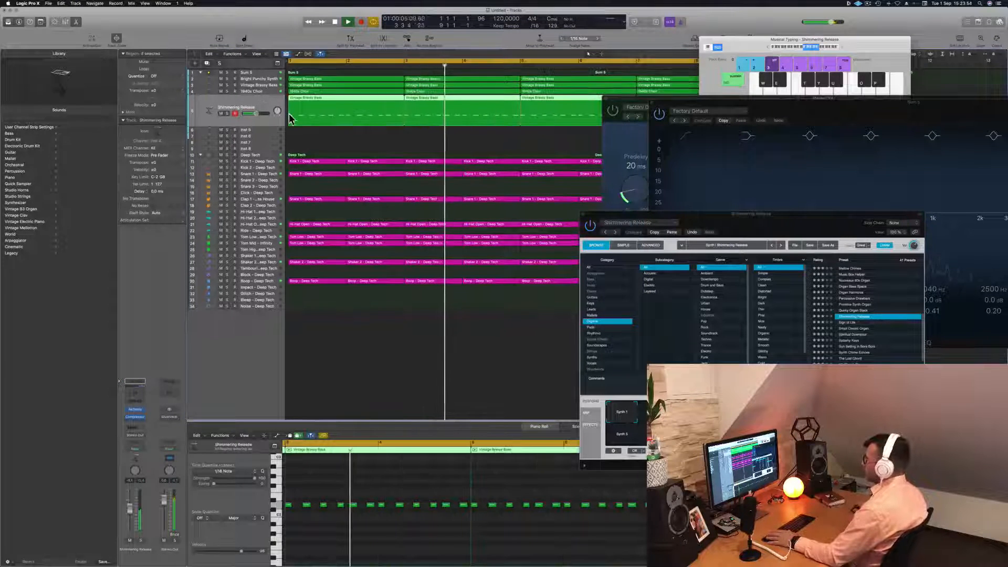
Step: Select the 1940s Choir track and close the open Alchemy, Channel EQ and reverb plug-in windows
left_click(260, 91)
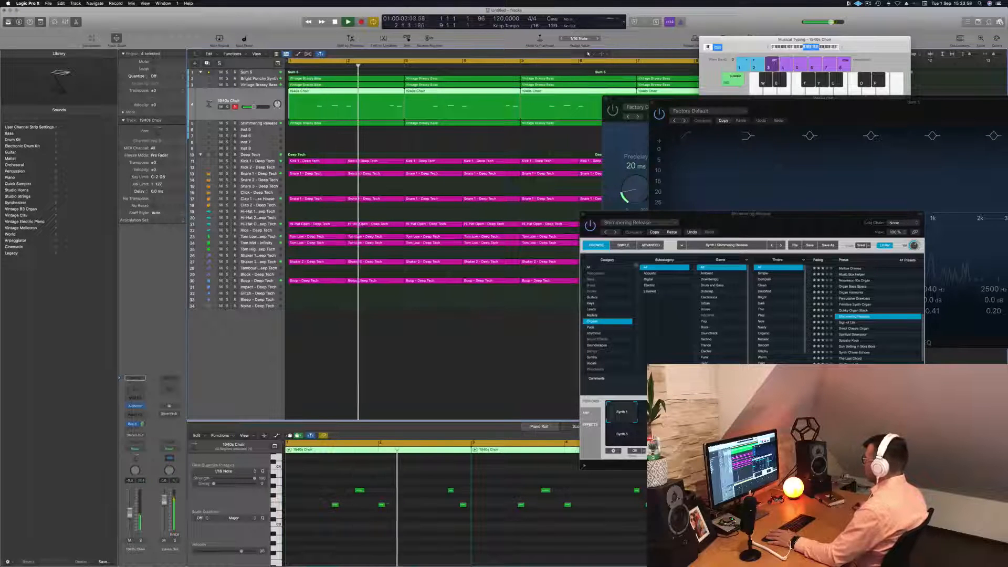
left_click_drag(749, 225, 581, 260)
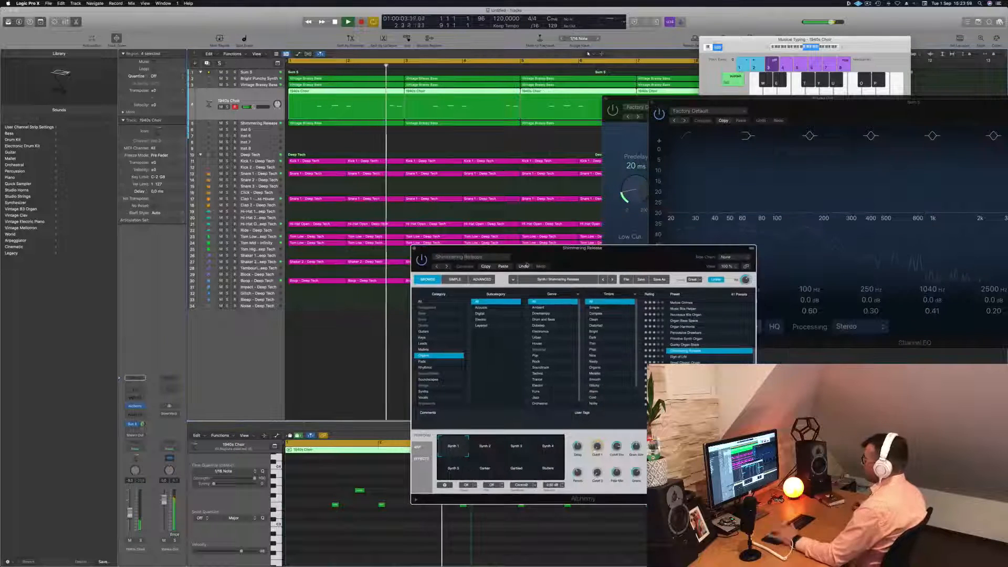
left_click(415, 249)
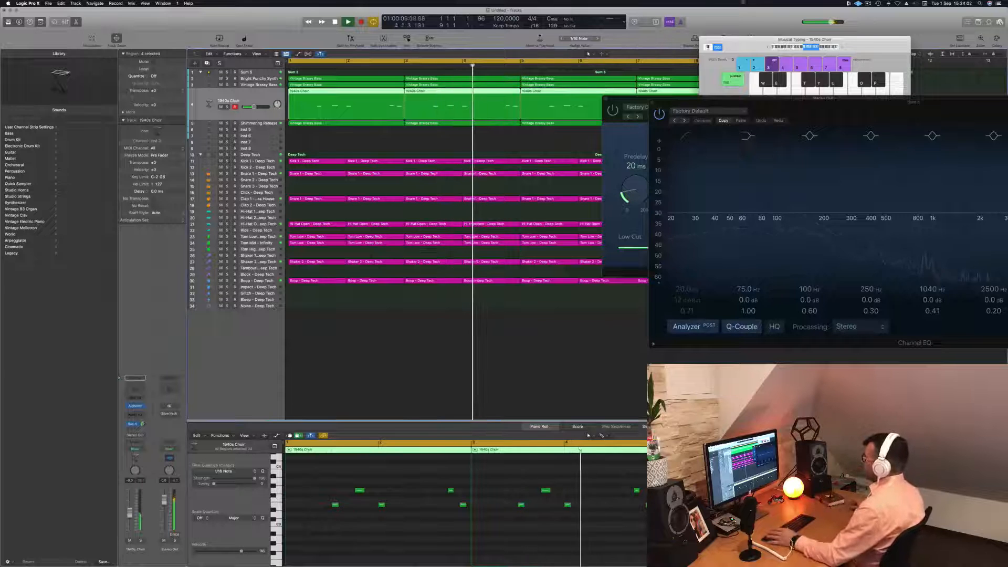
left_click(653, 102)
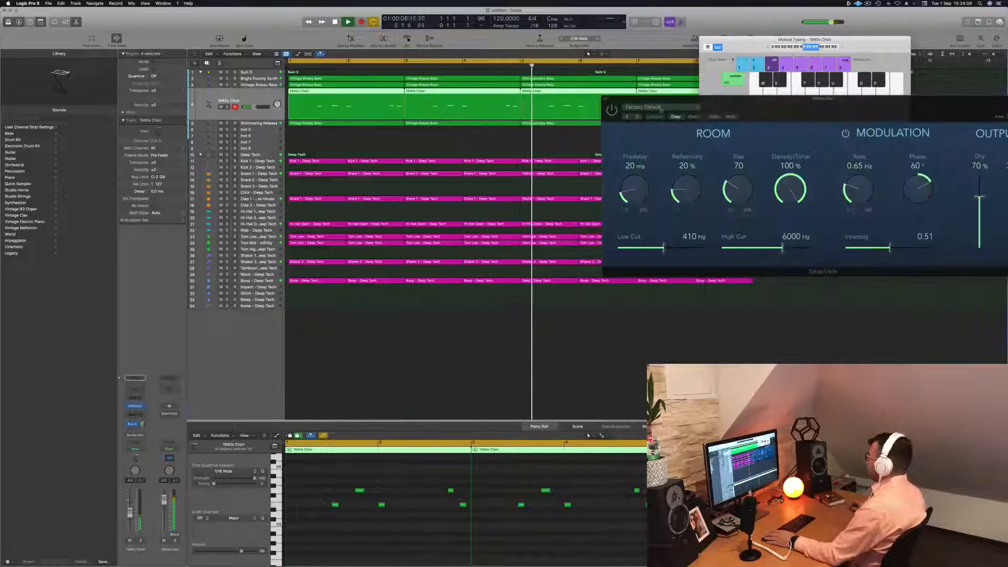
left_click_drag(621, 108, 486, 168)
left_click(470, 160)
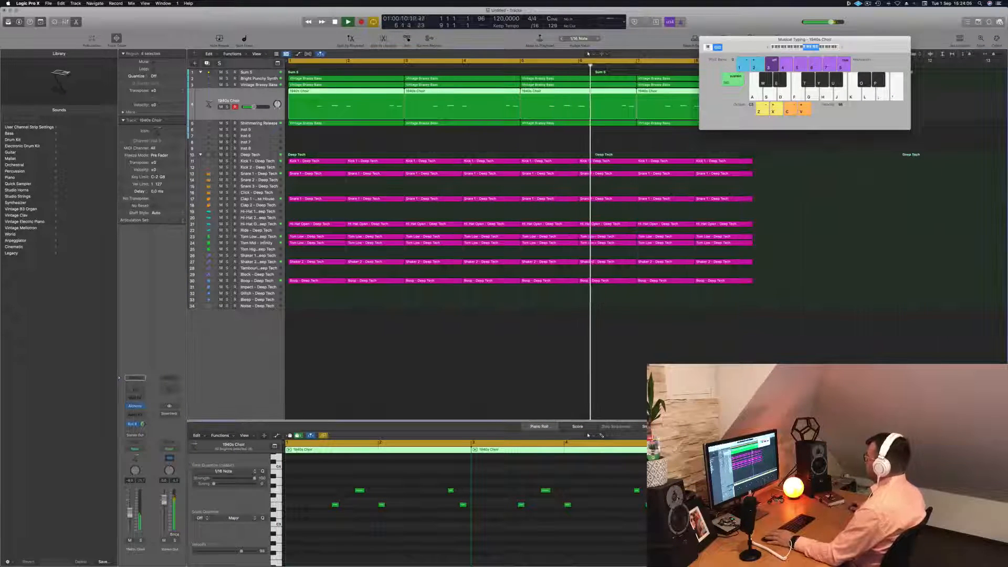
Step: Move the Musical Typing keyboard clear of the regions, enlarge the track rows and clear the region selection
left_click_drag(808, 39, 745, 233)
scroll(453, 239, "up", 5)
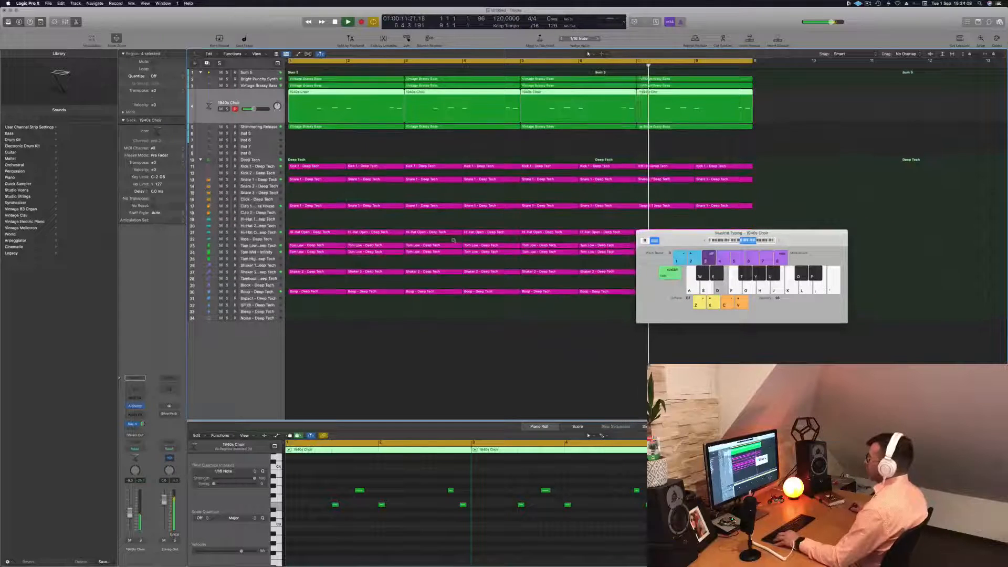
scroll(454, 240, "up", 8)
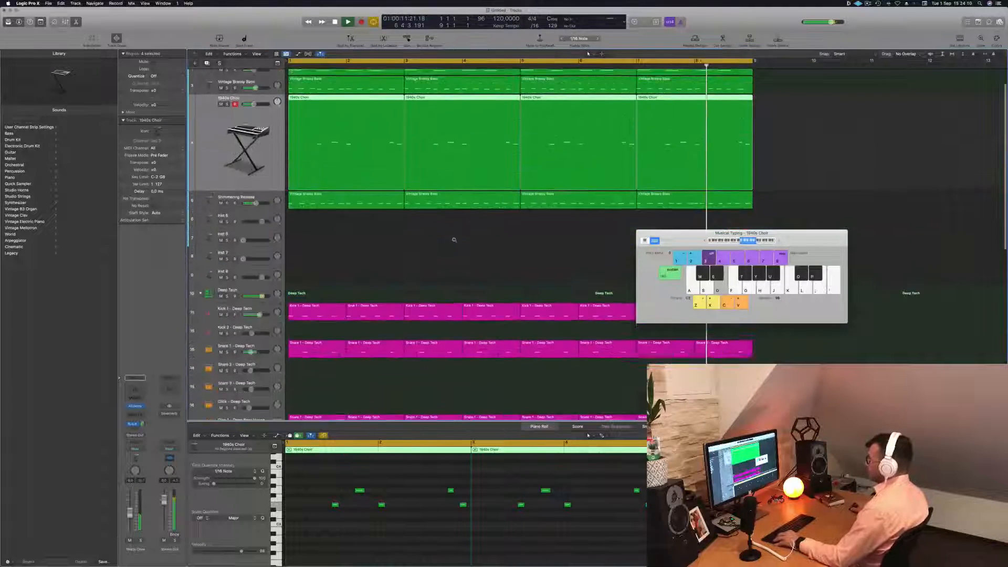
scroll(348, 343, "up", 5)
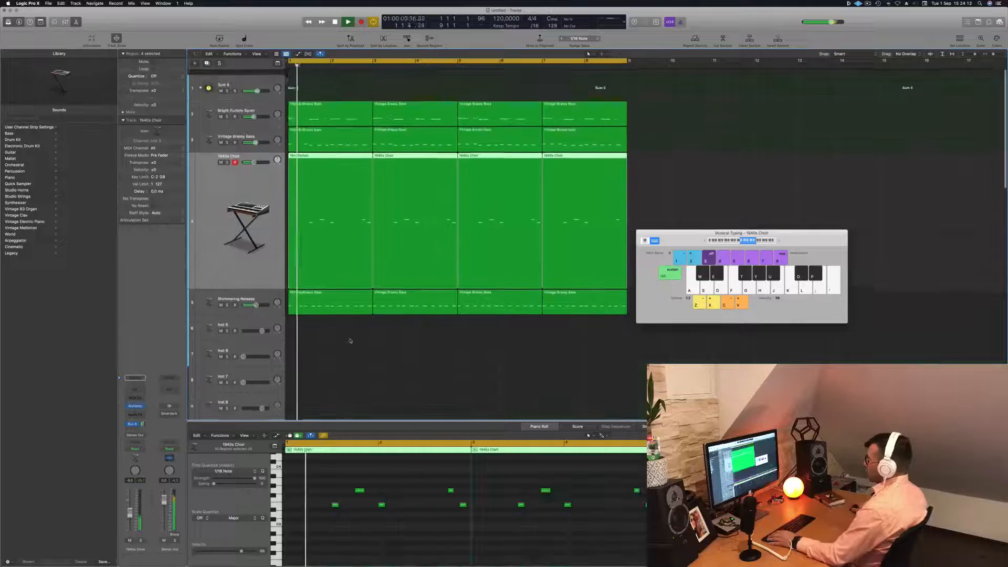
left_click(350, 338)
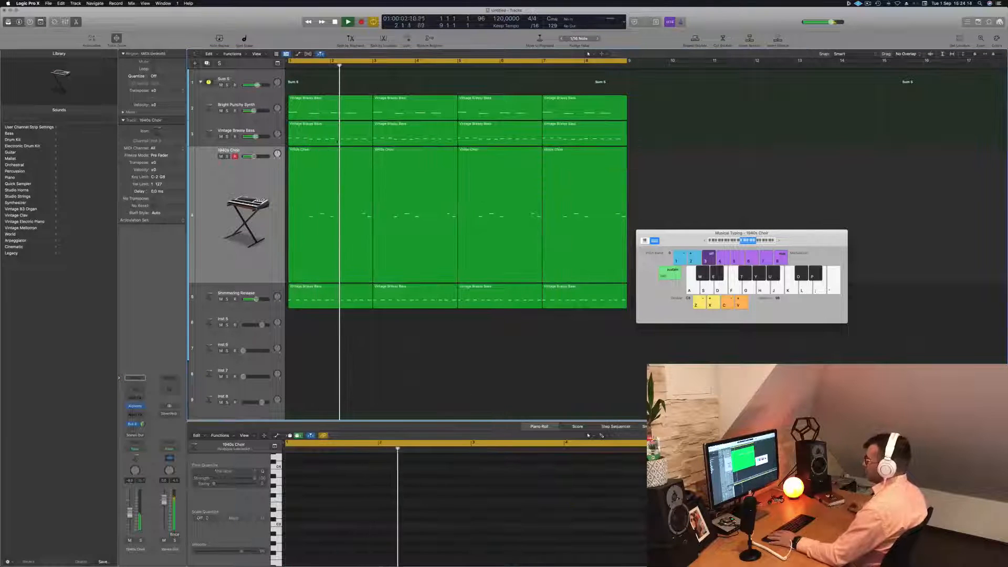
Step: Mute and unmute the Vintage Brassy Bass and Bright Punchy Synth tracks to compare the loop with and without them
left_click(220, 136)
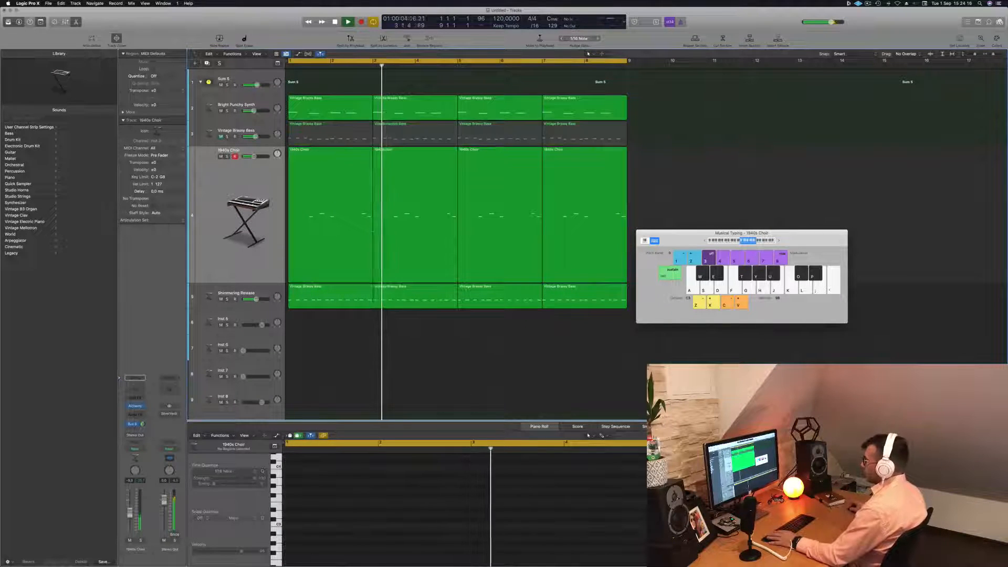
left_click(220, 112)
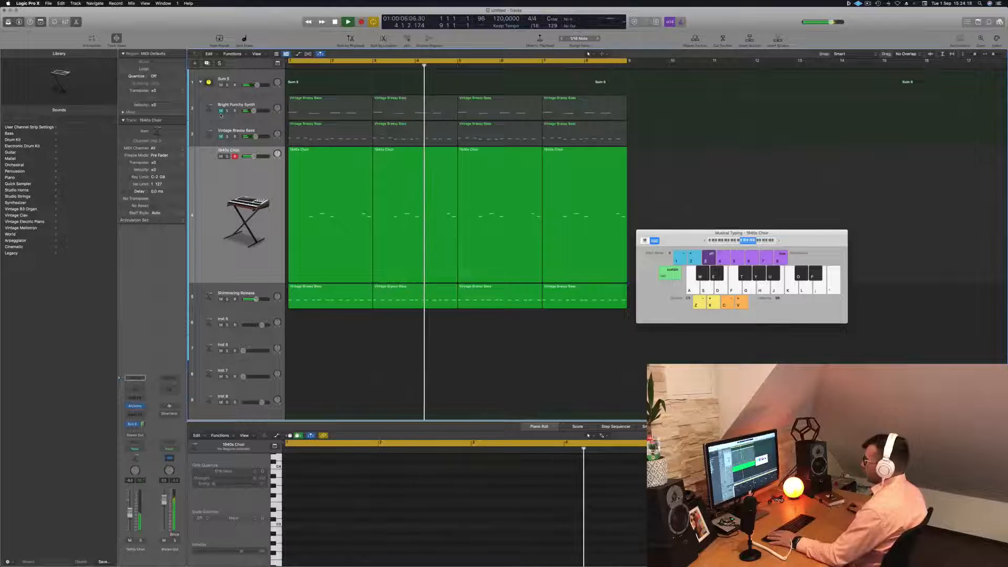
left_click(221, 115)
left_click(221, 106)
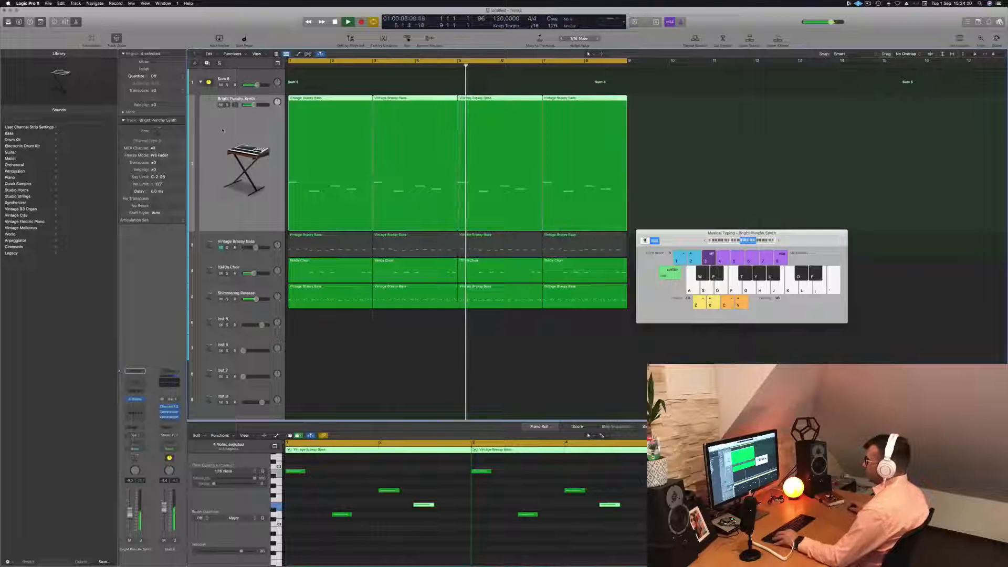
scroll(223, 131, "down", 2)
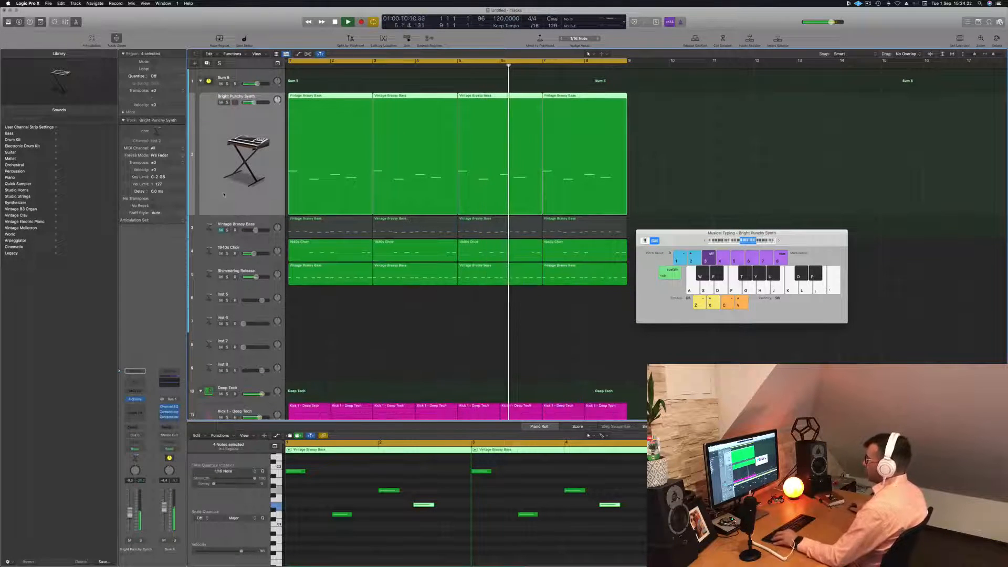
scroll(224, 194, "down", 3)
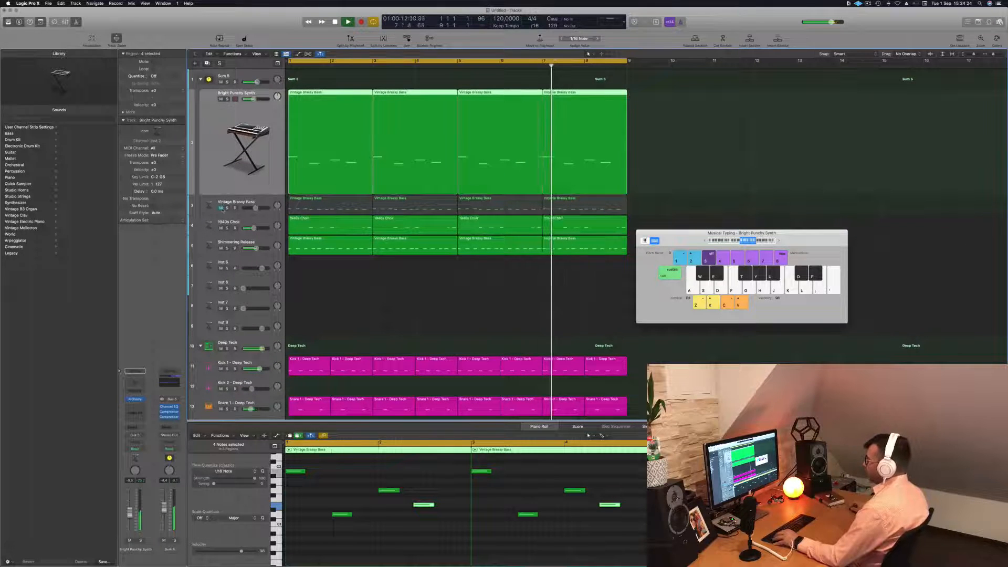
left_click(261, 201)
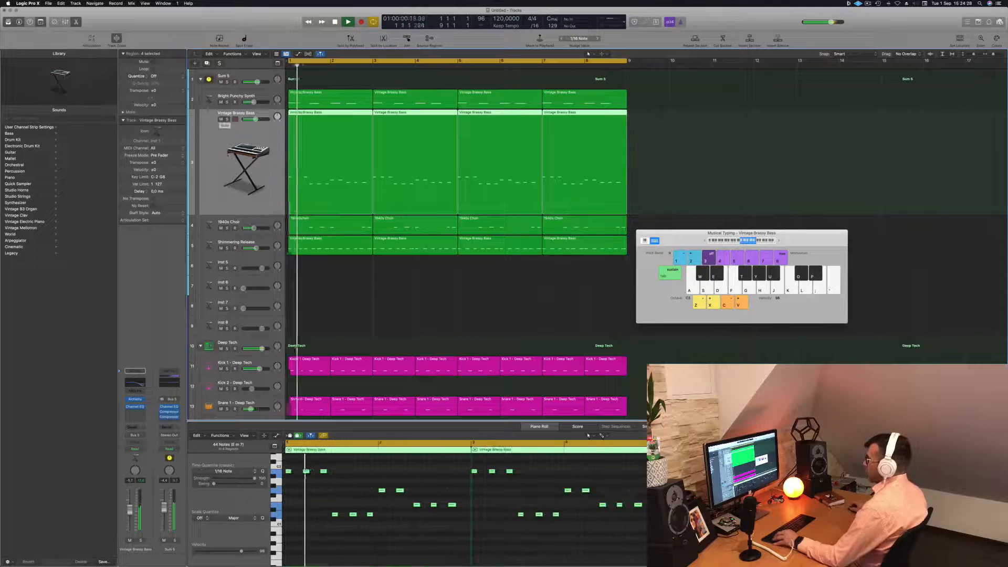
key("ctrl+m")
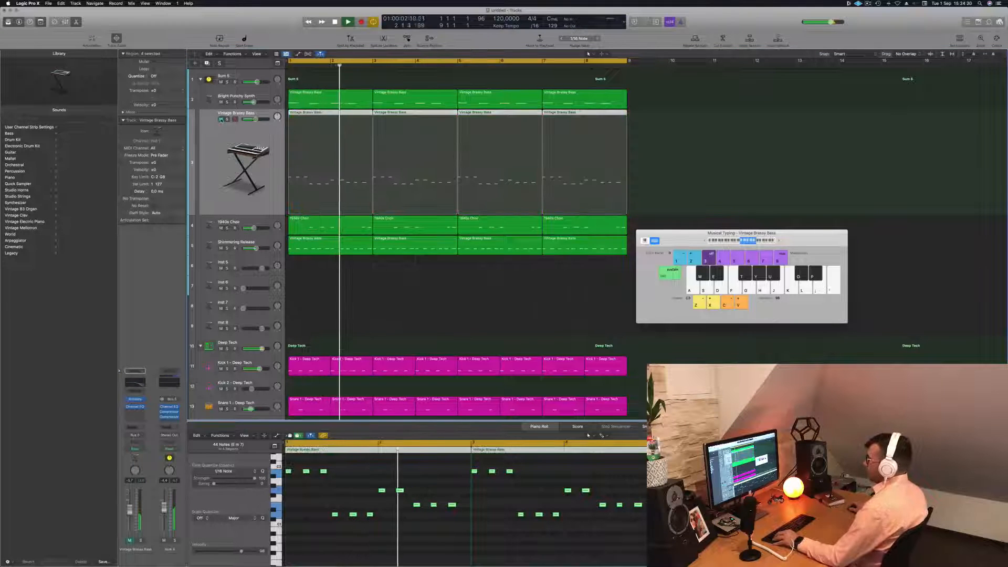
left_click(221, 120)
left_click_drag(255, 214, 255, 210)
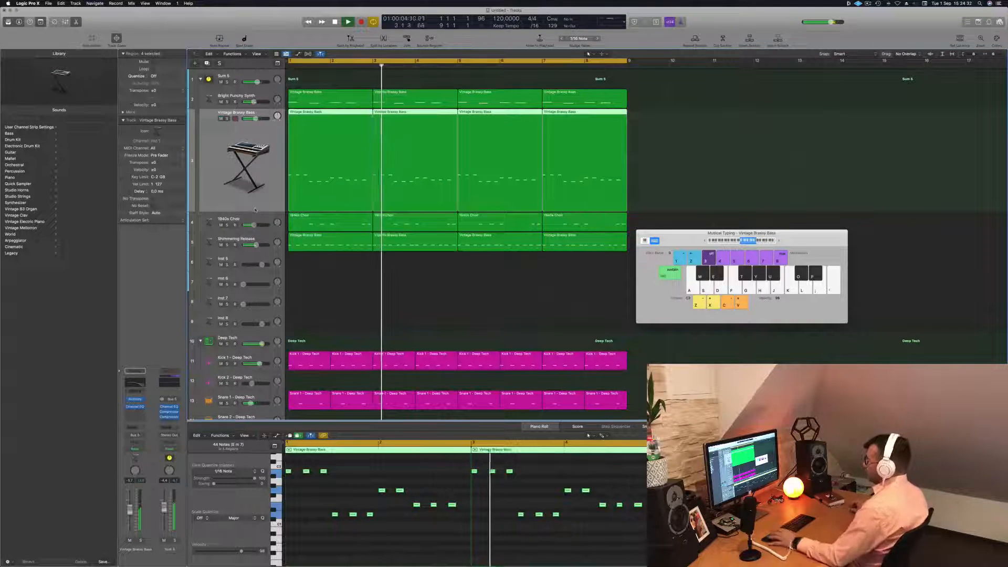
left_click(345, 306)
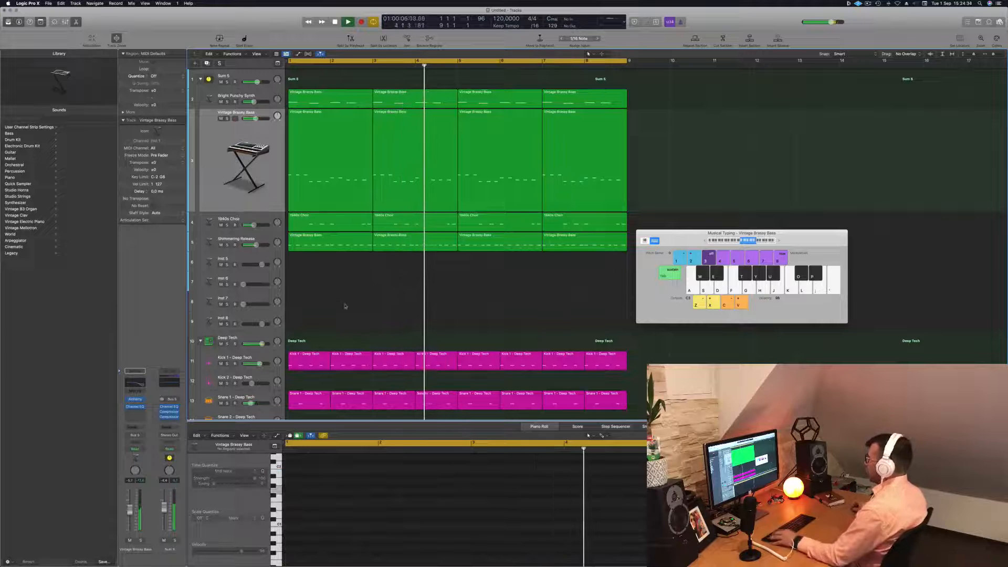
Step: Mute the 1940s Choir track and select the empty Inst 5 track
left_click(221, 223)
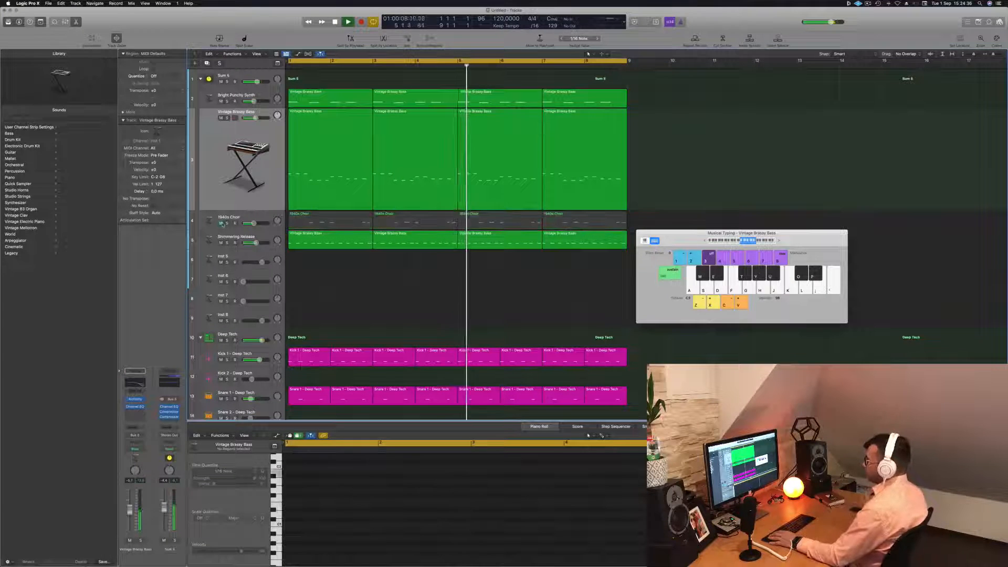
scroll(357, 307, "down", 1)
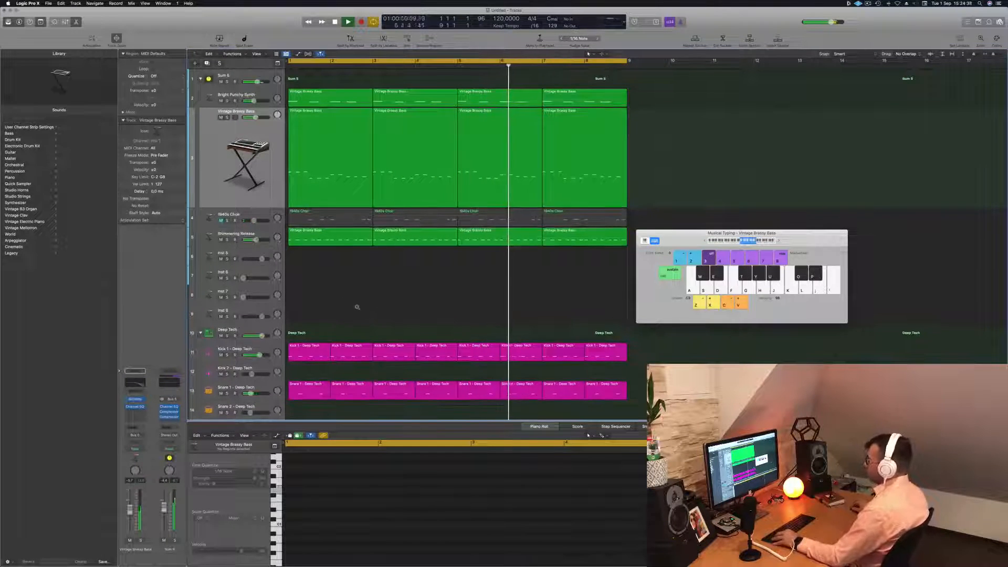
scroll(357, 307, "down", 2)
left_click(257, 237)
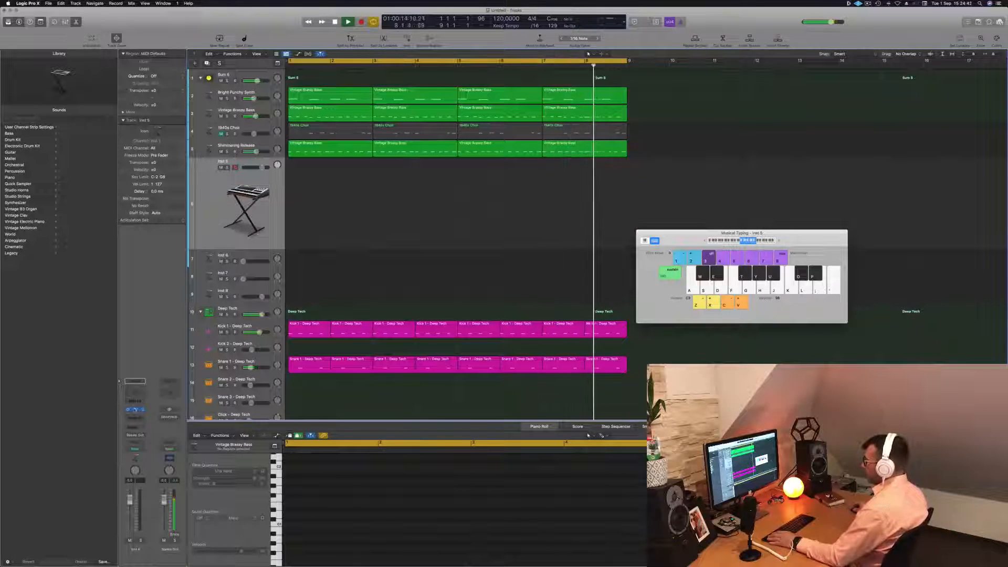
Step: Open Alchemy on the Inst 5 track and load the Fractal Strum preset from the Pads category, Fast Attack subcategory
left_click(135, 409)
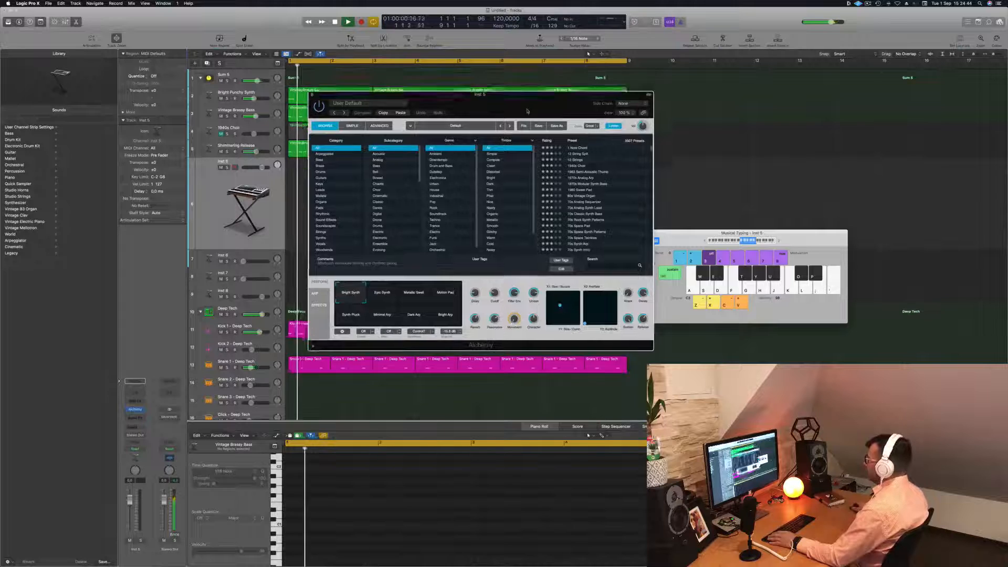
left_click_drag(528, 111, 637, 142)
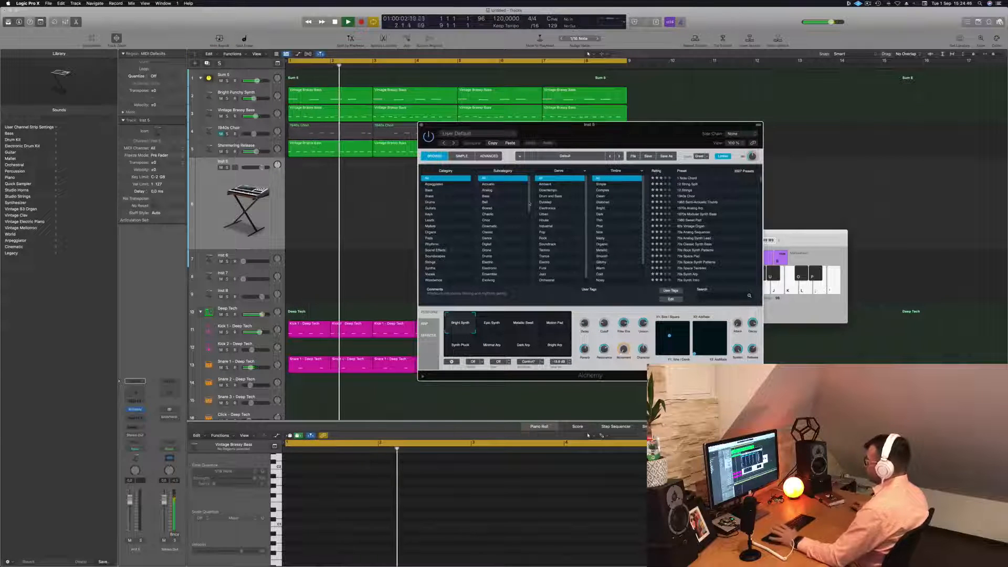
left_click(431, 238)
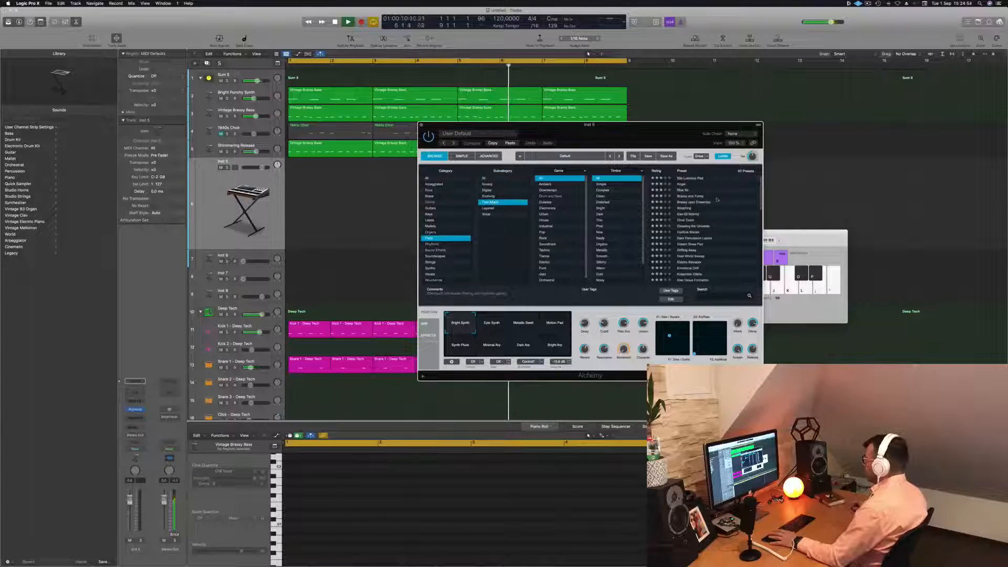
scroll(686, 237, "down", 4)
left_click(687, 236)
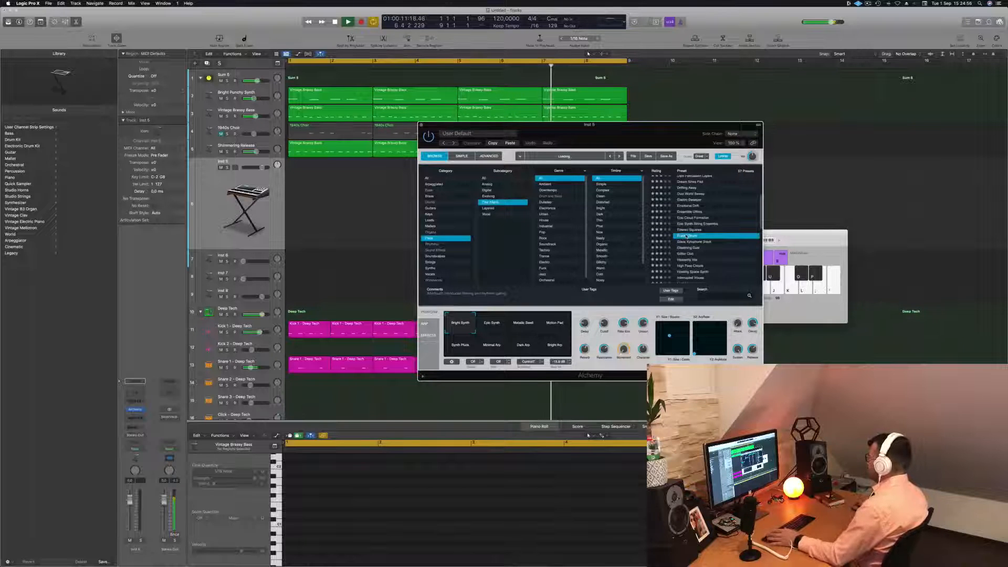
Step: Add a send to Bus 8 on the Fractal Strum track and play the sound with Musical Typing
left_click_drag(802, 243, 811, 240)
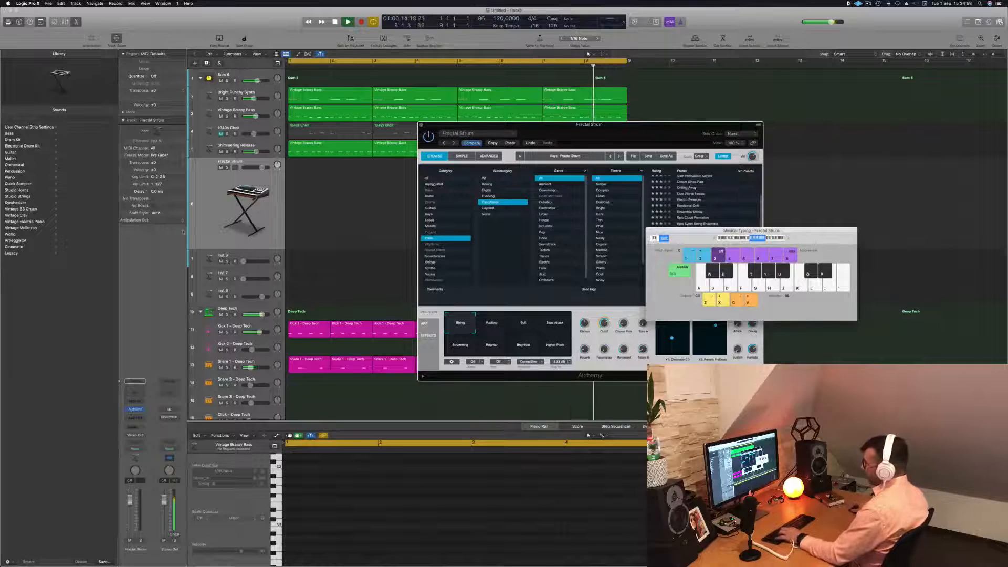
left_click(129, 429)
mouse_move(142, 436)
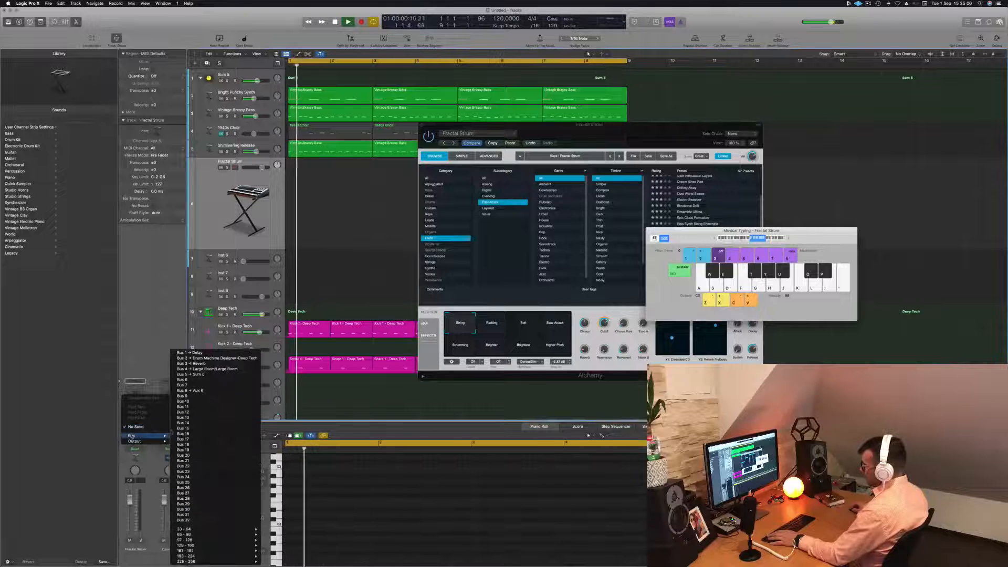
left_click(203, 391)
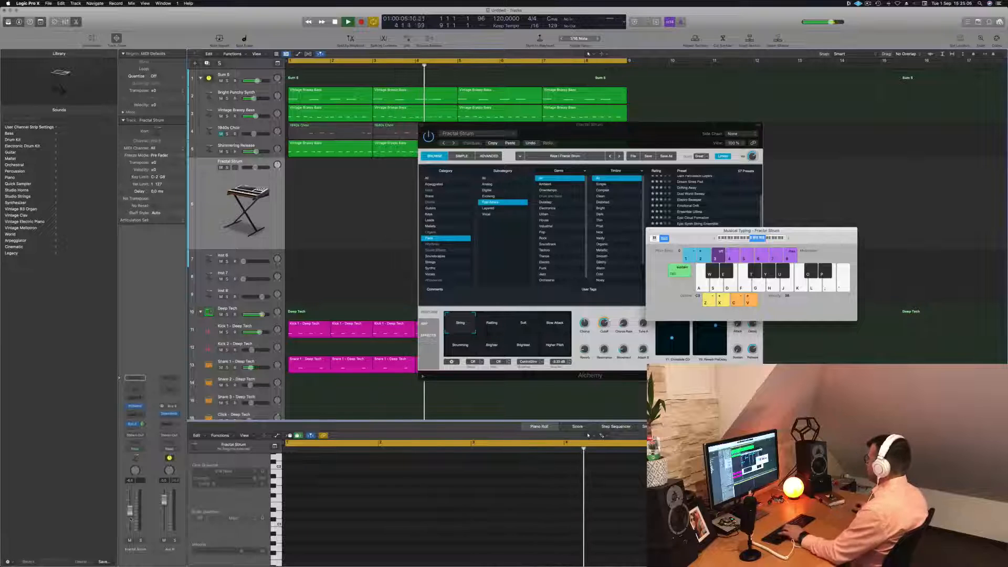
key("g")
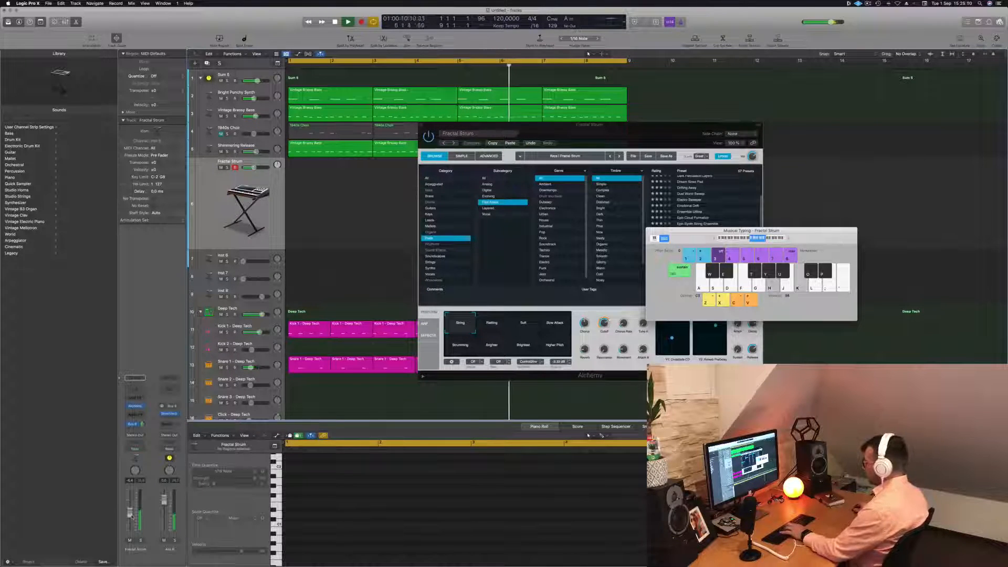
Step: Audition the Glitter Club, High Pass Clouds and Light Harmonics pad presets over the loop, lowering the track's volume
left_click_drag(660, 128, 642, 110)
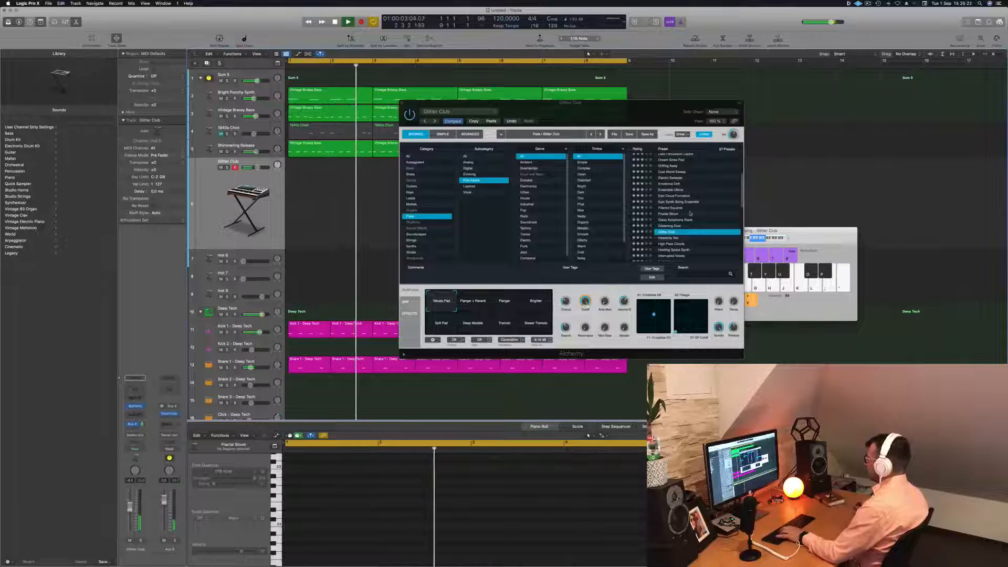
scroll(674, 222, "down", 2)
left_click(674, 222)
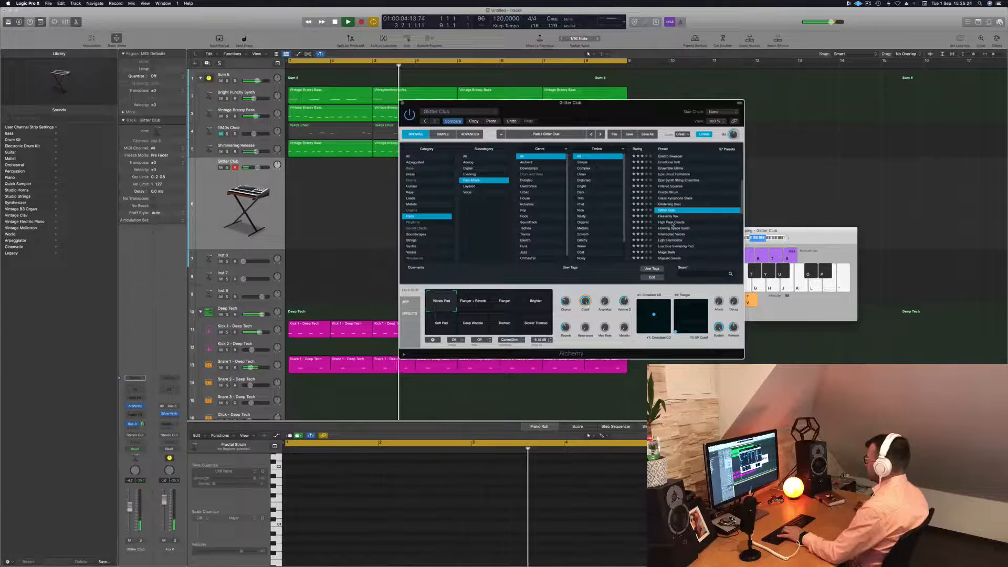
left_click(673, 222)
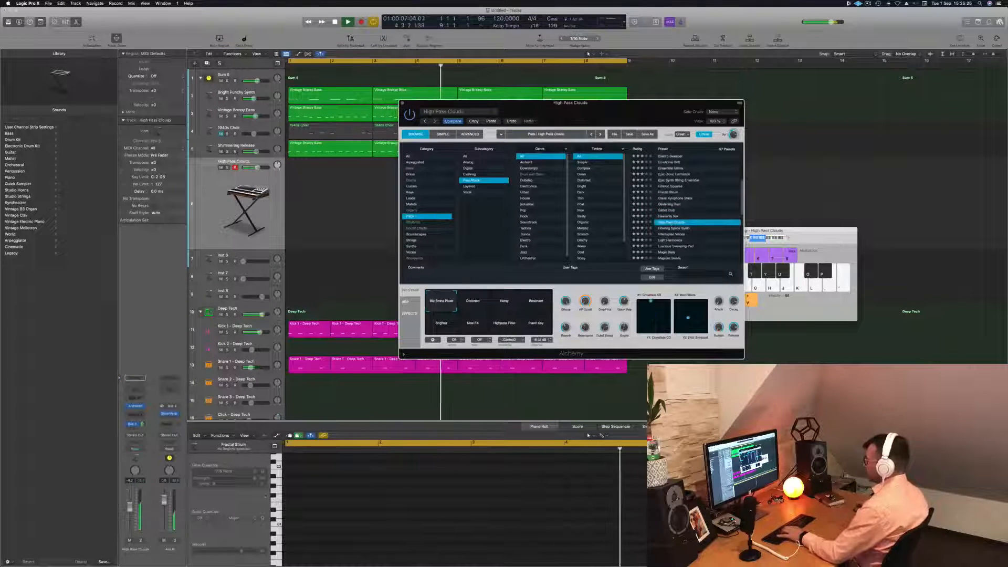
left_click(139, 508)
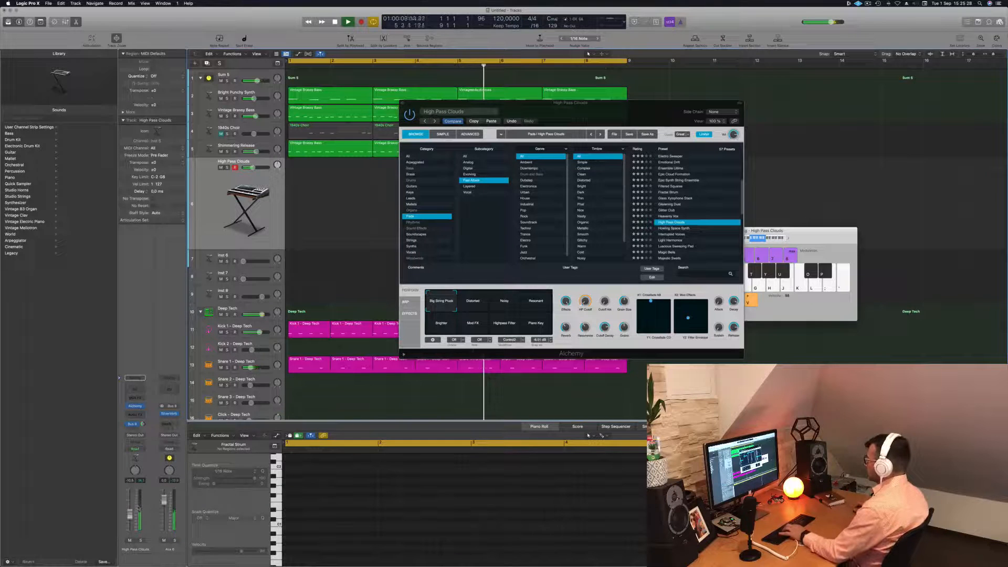
left_click(675, 240)
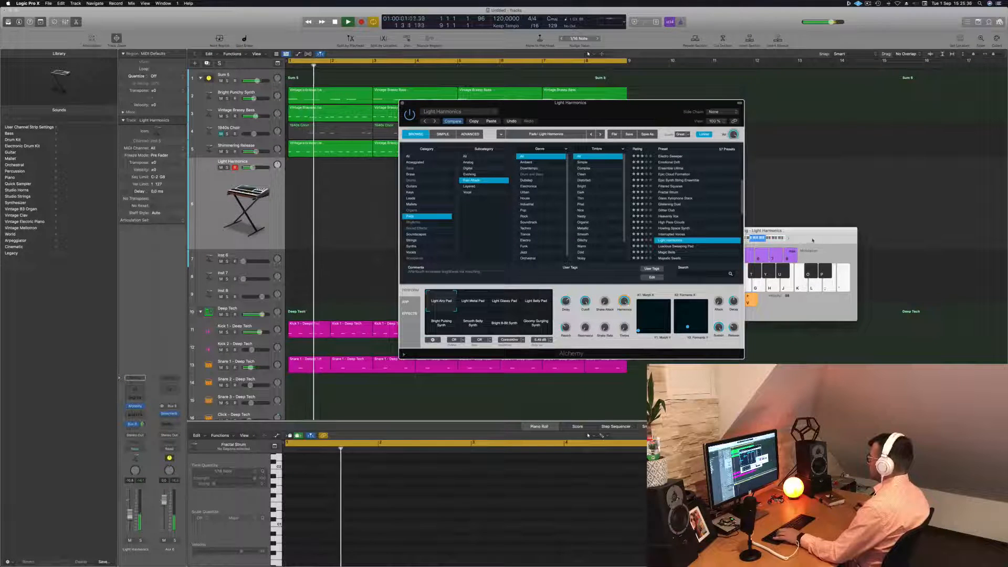
left_click(812, 240)
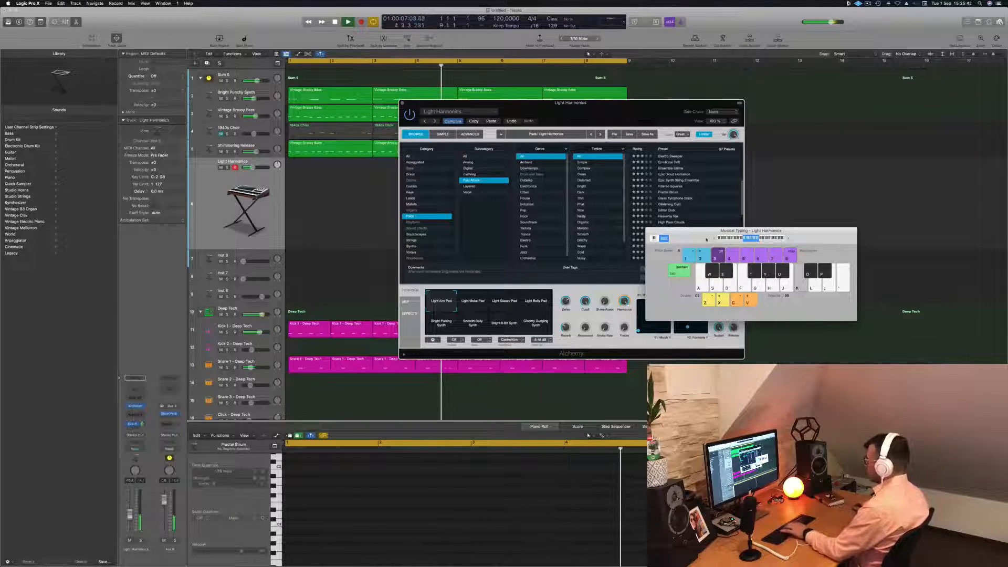
Step: Record a melody on the Light Harmonics track with Musical Typing while the loop plays, moving the floating windows aside
key("j")
left_click_drag(706, 239, 808, 182)
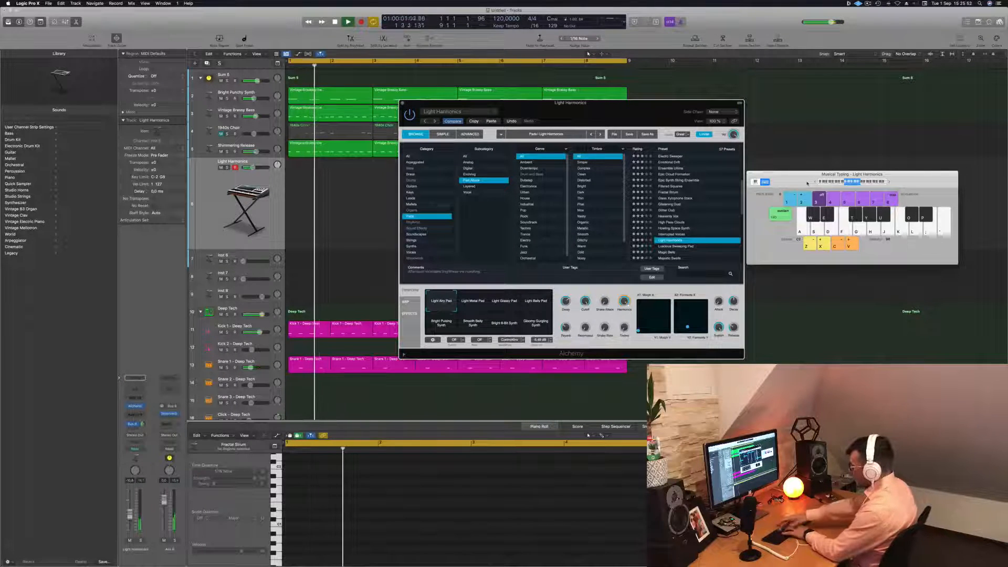
key("r")
key("k")
key("k")
key("k")
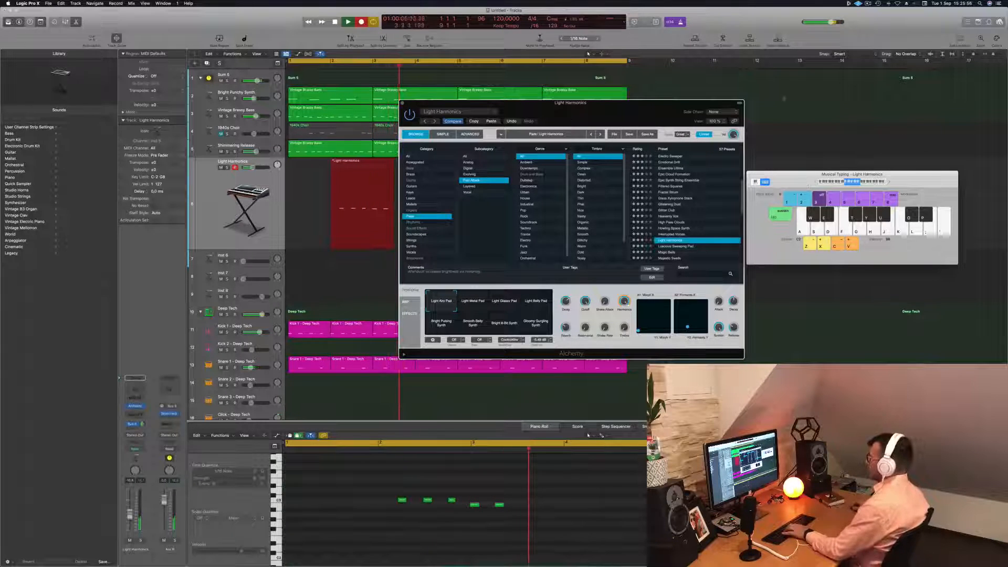
left_click_drag(640, 103, 962, 122)
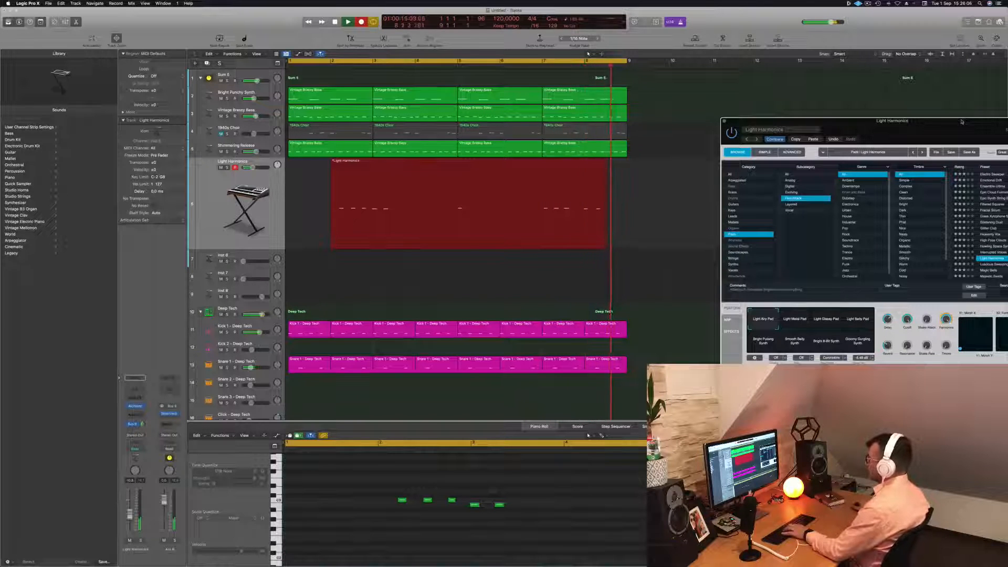
key("r")
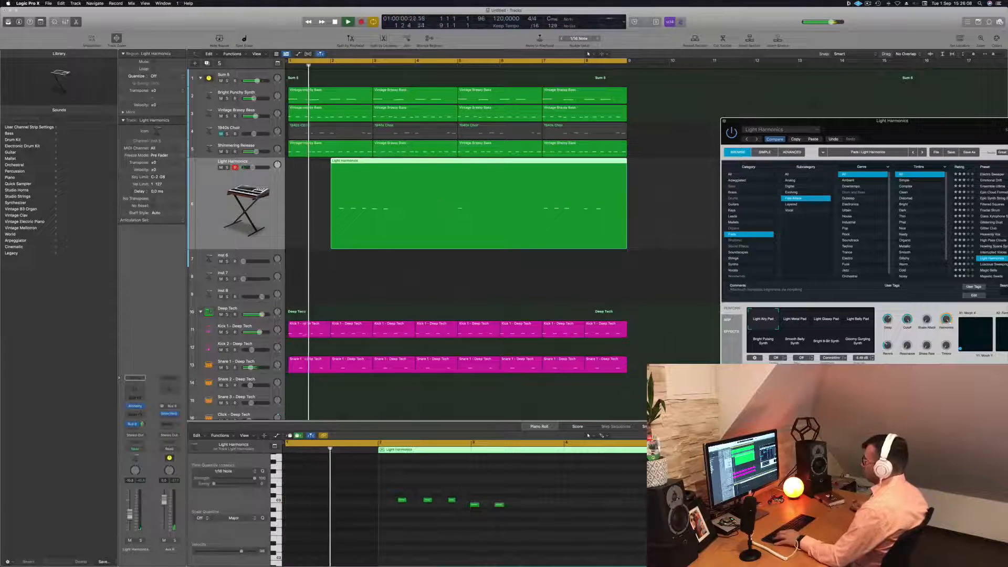
Step: Split the recorded Light Harmonics region at bar 4 and delete everything after the split
mouse_move(399, 166)
left_mouse_down()
mouse_move(357, 166)
mouse_move(414, 164)
left_mouse_up()
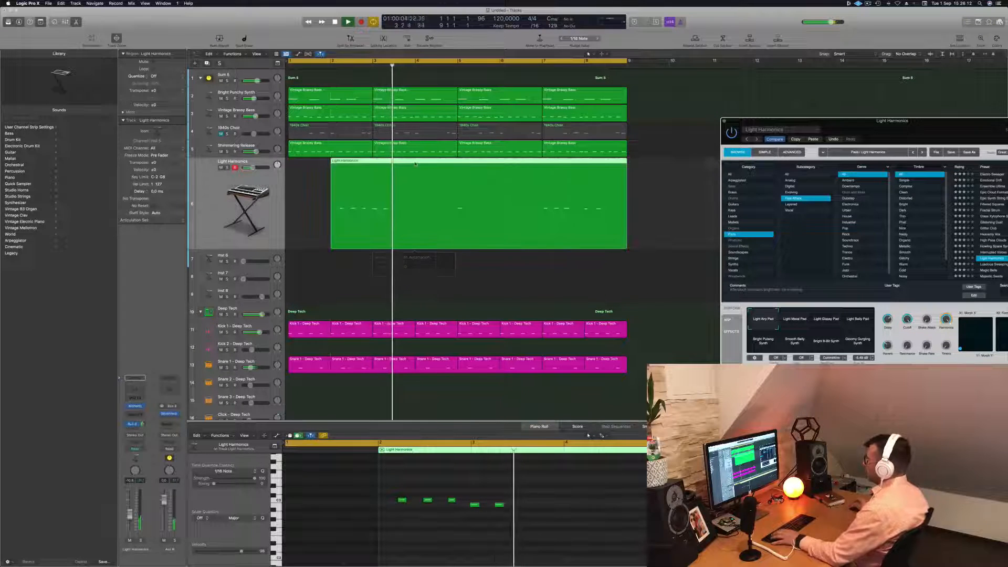
key("Return")
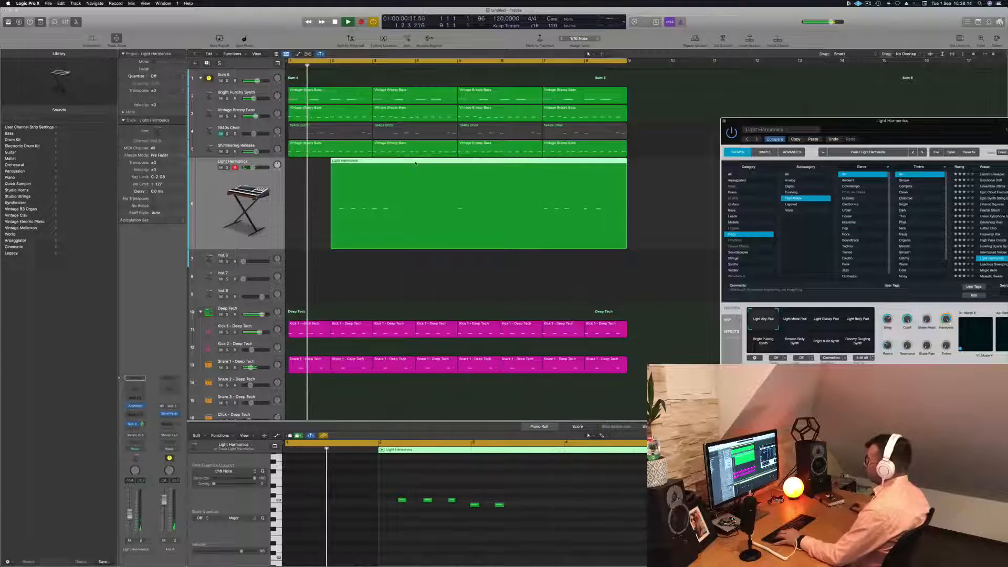
left_click(416, 163, "super")
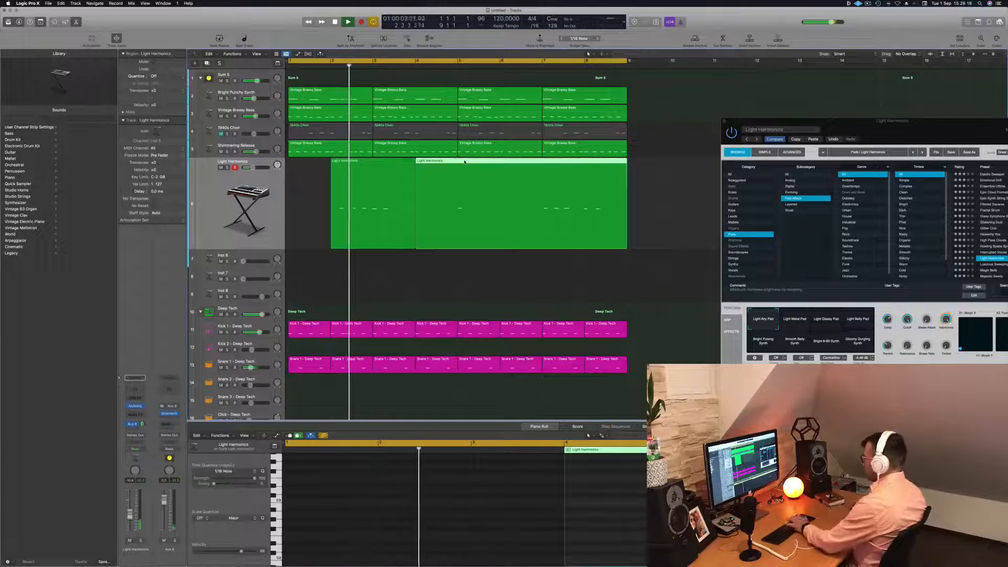
key("Delete")
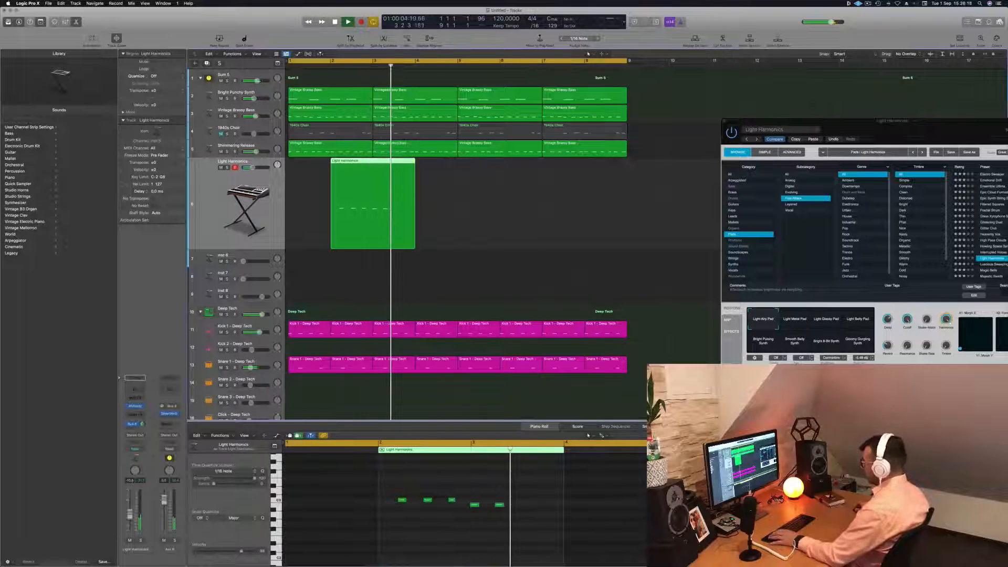
Step: Quantize all notes of the trimmed Light Harmonics region to 1/16 notes and raise the track's volume during playback
key("space")
left_click(407, 542)
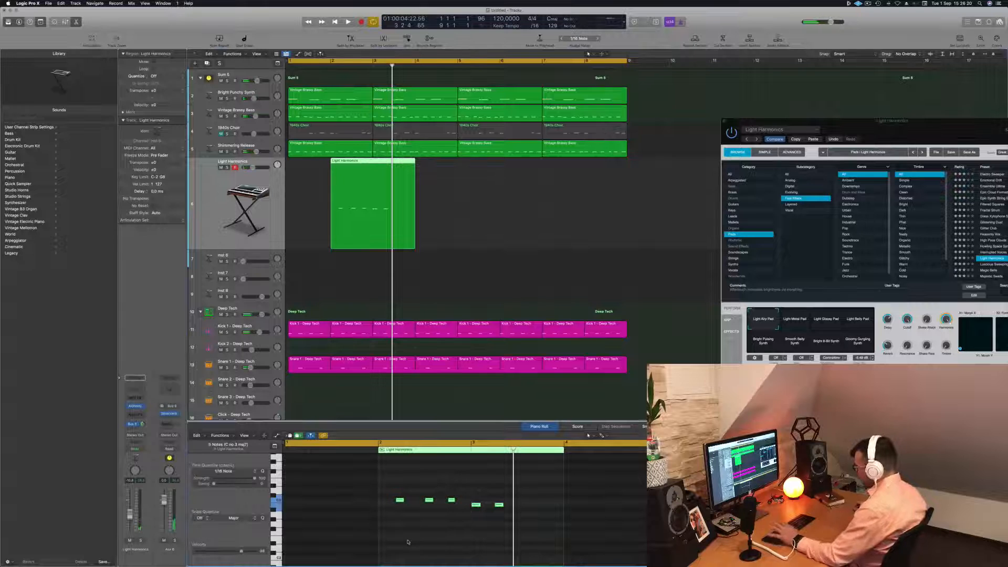
key("space")
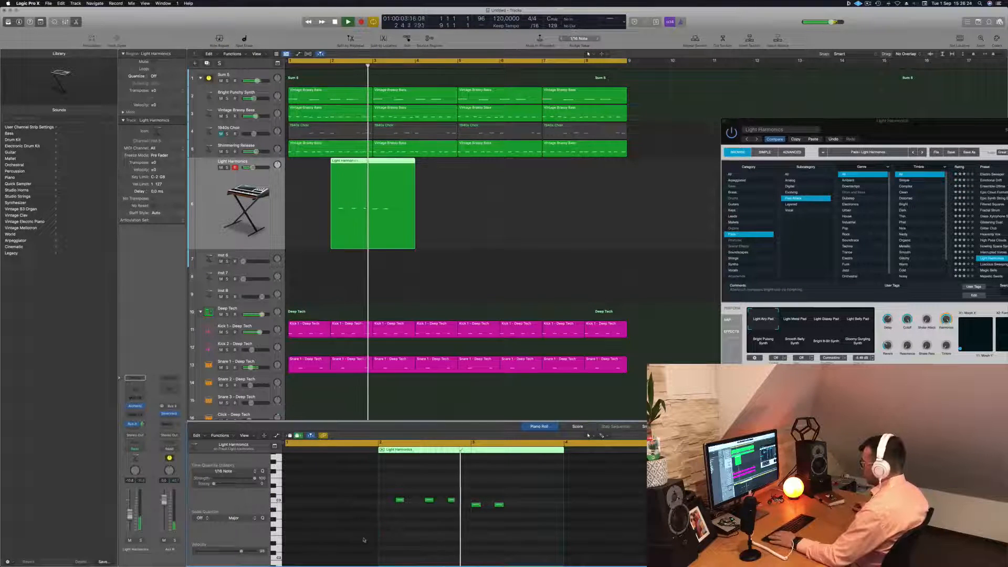
key("Return")
left_click(130, 515)
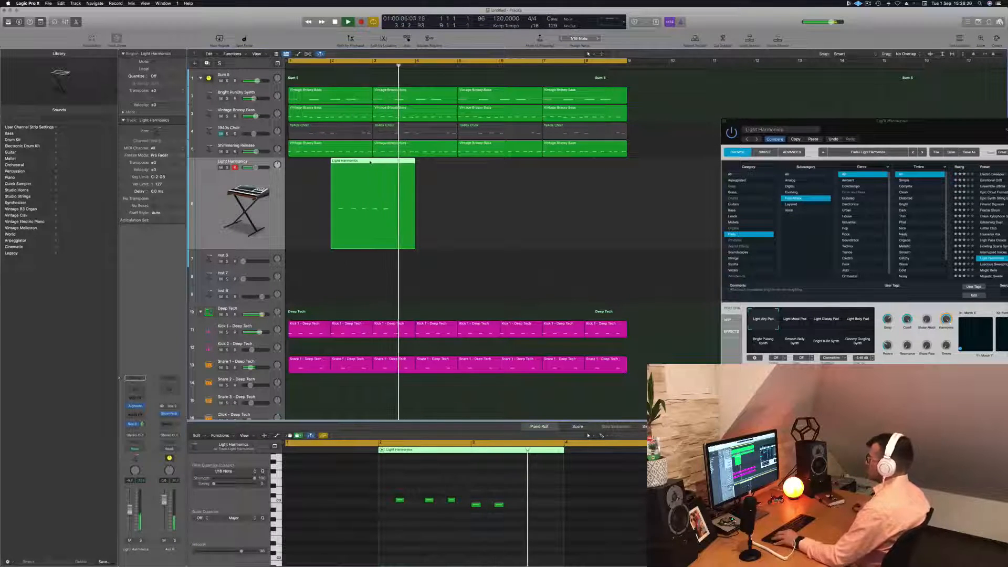
Step: Copy the Light Harmonics region up to the cycle end, split the overhang at bar 9 and move that leftover piece to bar 1
left_click_drag(377, 169, 460, 170, "alt")
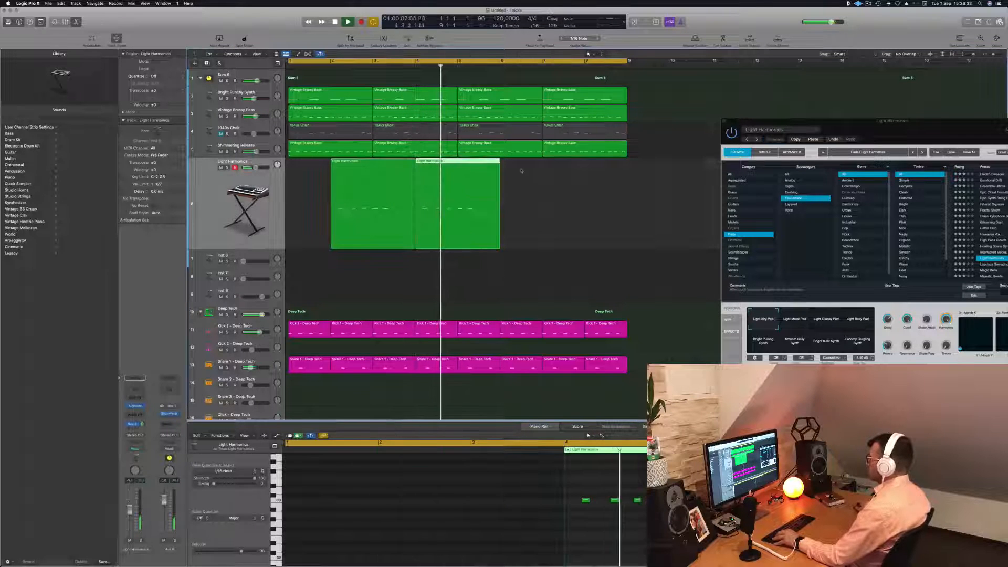
left_click(355, 199, "shift")
left_click_drag(352, 165, 523, 171, "alt")
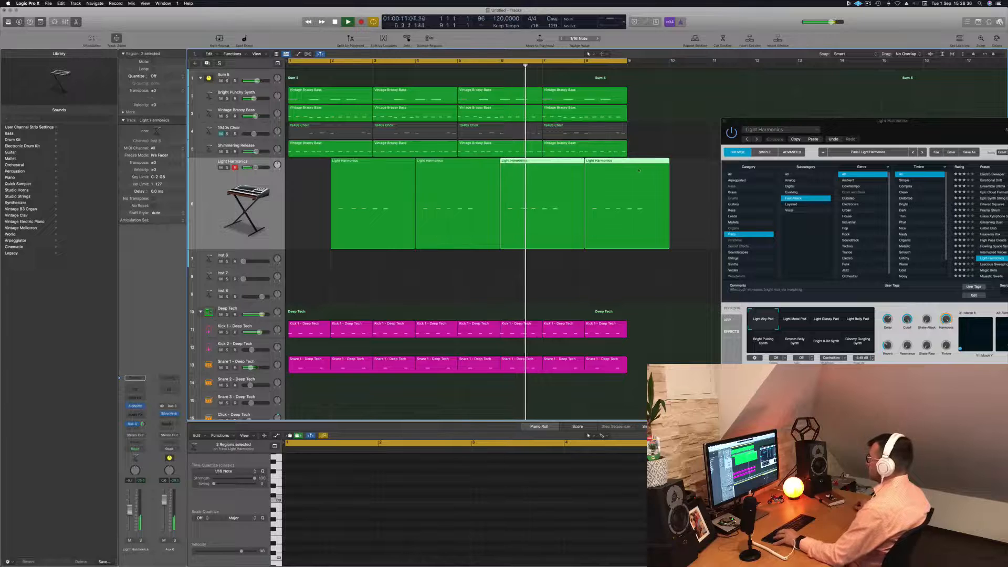
double_click(628, 162, "super")
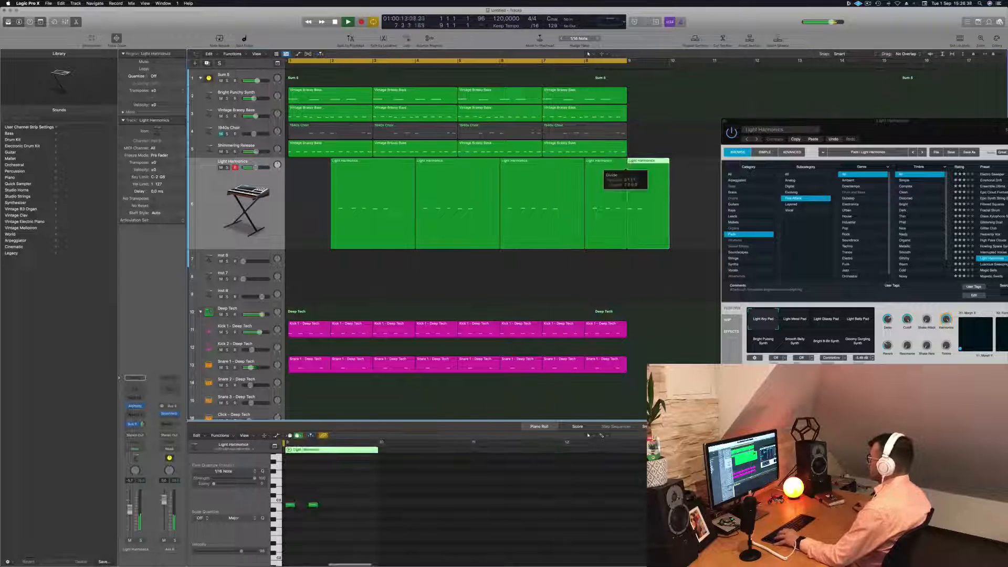
key("BackSpace")
left_click_drag(648, 228, 309, 231)
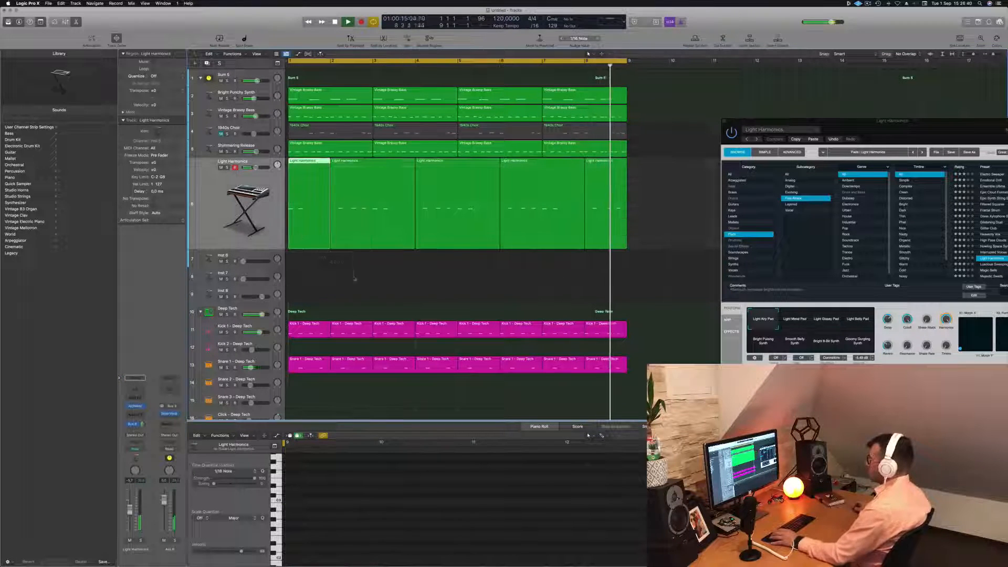
Step: Play the loop from the start with the Light Harmonics regions selected, bring Alchemy back into view and slightly lower the track's volume
left_click(364, 292)
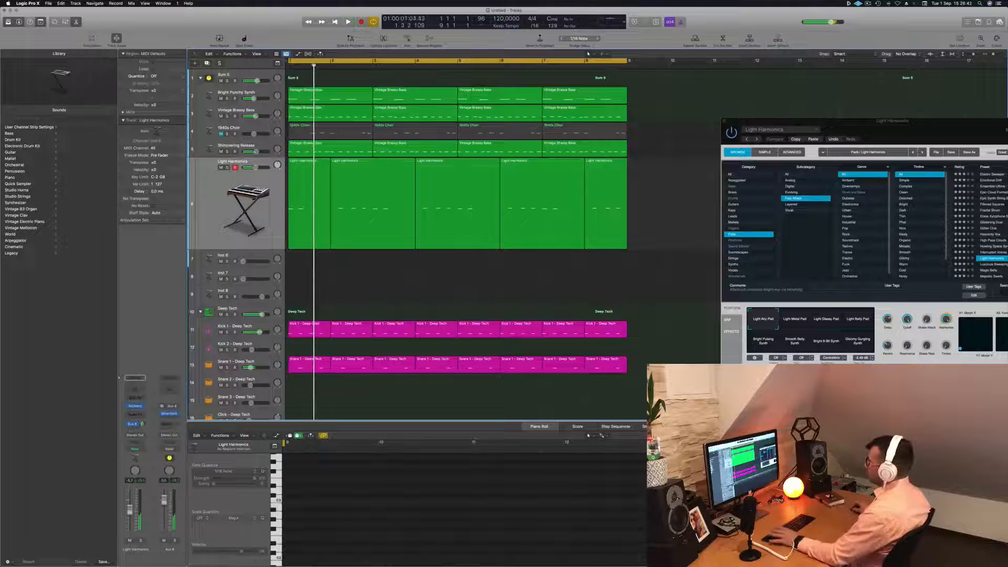
left_click(231, 210)
key("space")
key("space")
left_click_drag(912, 129, 604, 139)
key("space")
key("space")
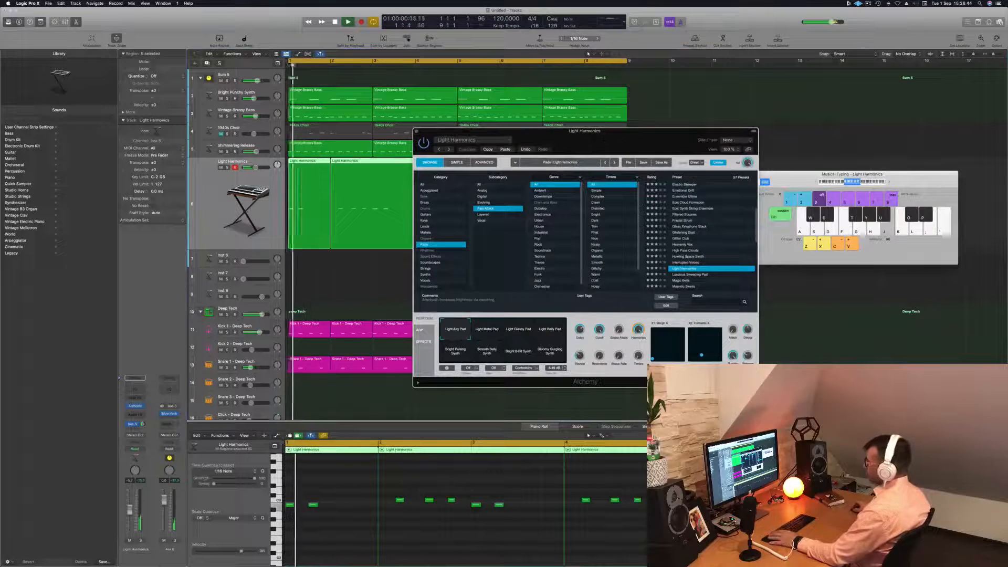
left_click_drag(133, 512, 132, 513)
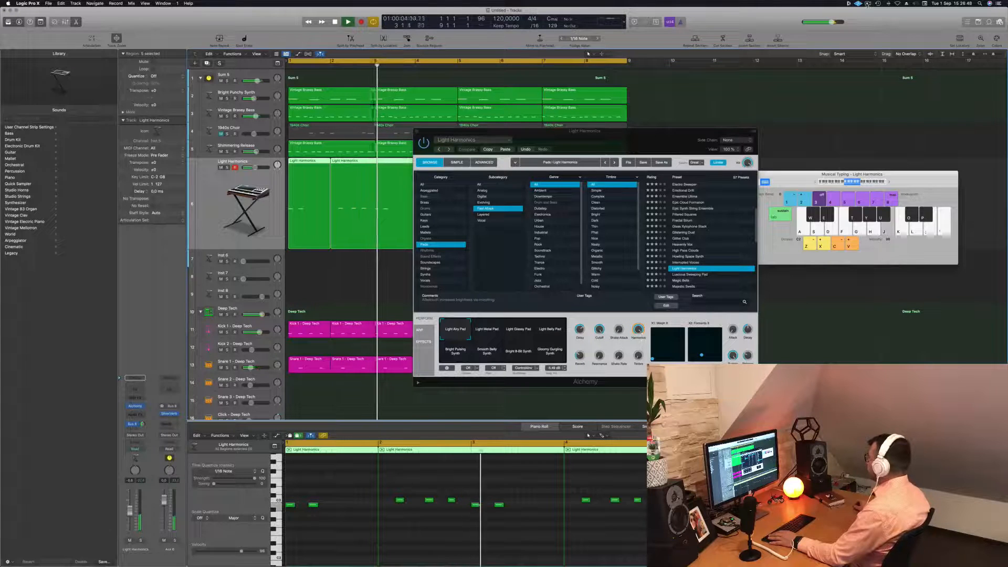
Step: Audition the Light Metal Pad variation in Alchemy and settle on Light Glassy Pad while the loop plays
left_click(868, 4)
left_click(902, 80)
left_click_drag(589, 145, 525, 151)
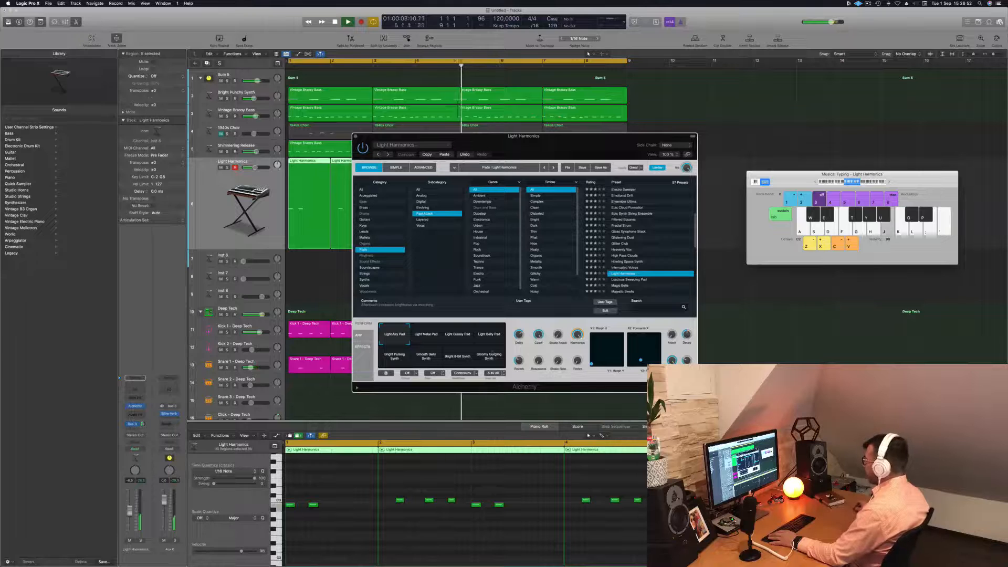
key("space")
left_click(429, 341)
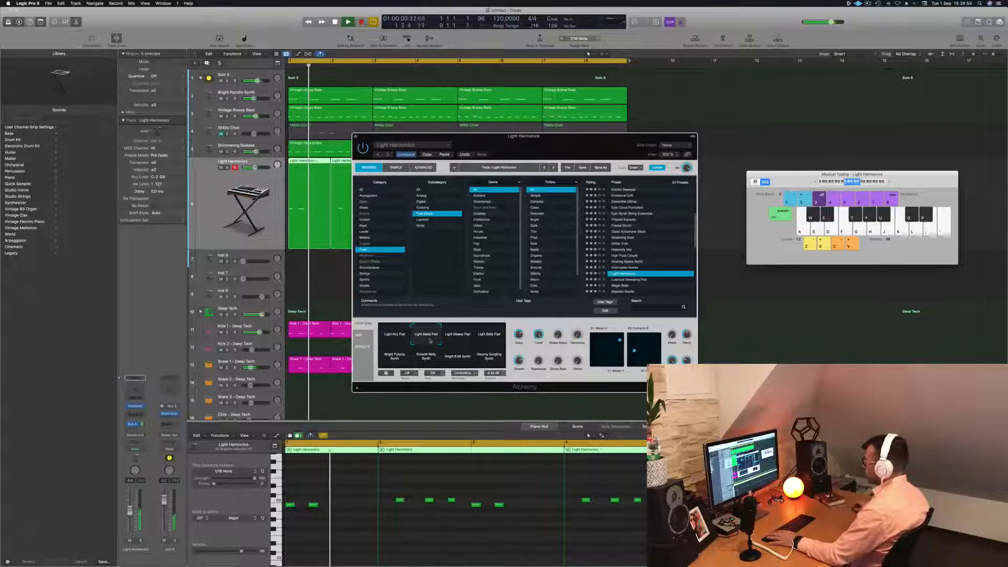
left_click(464, 339)
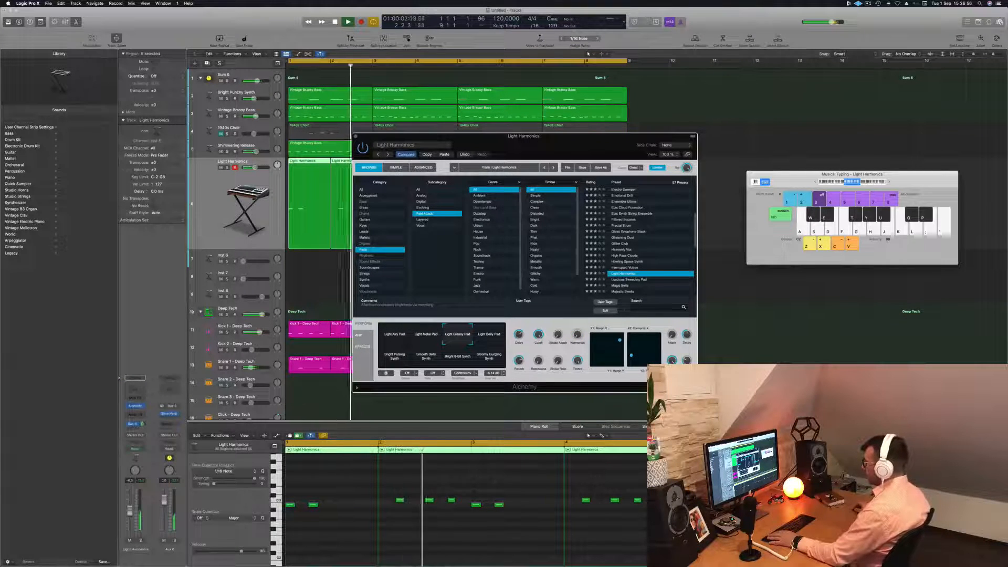
left_click_drag(601, 149, 736, 186)
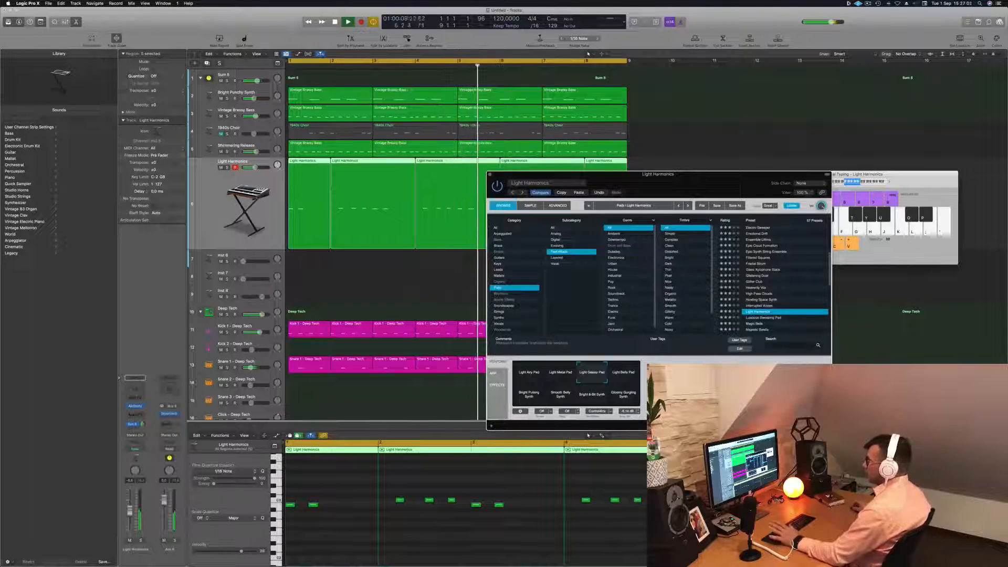
Step: Unmute the 1940s Choir track, return to the Light Harmonics track, close the Alchemy window and deselect the regions
left_click(259, 129)
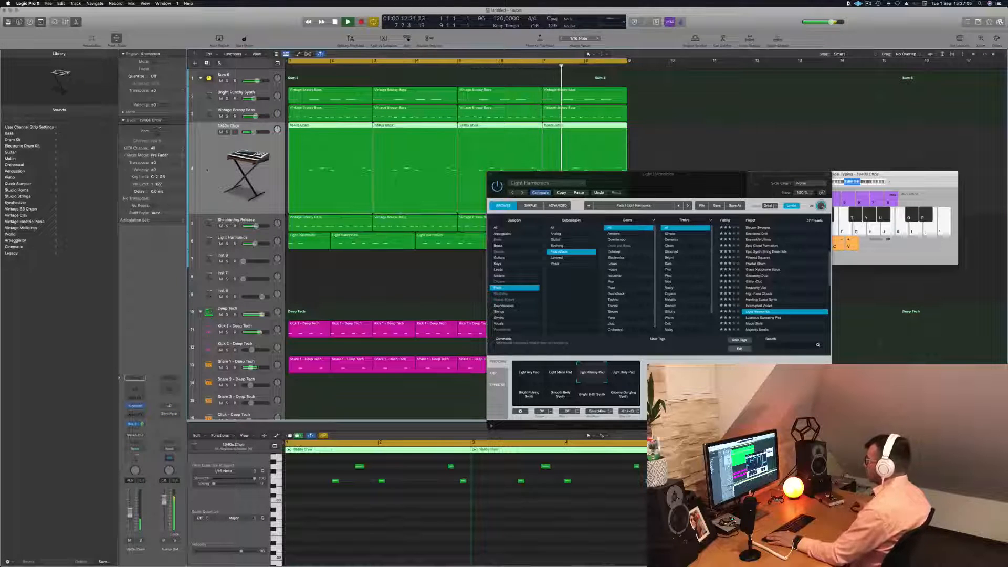
left_click_drag(668, 185, 795, 131)
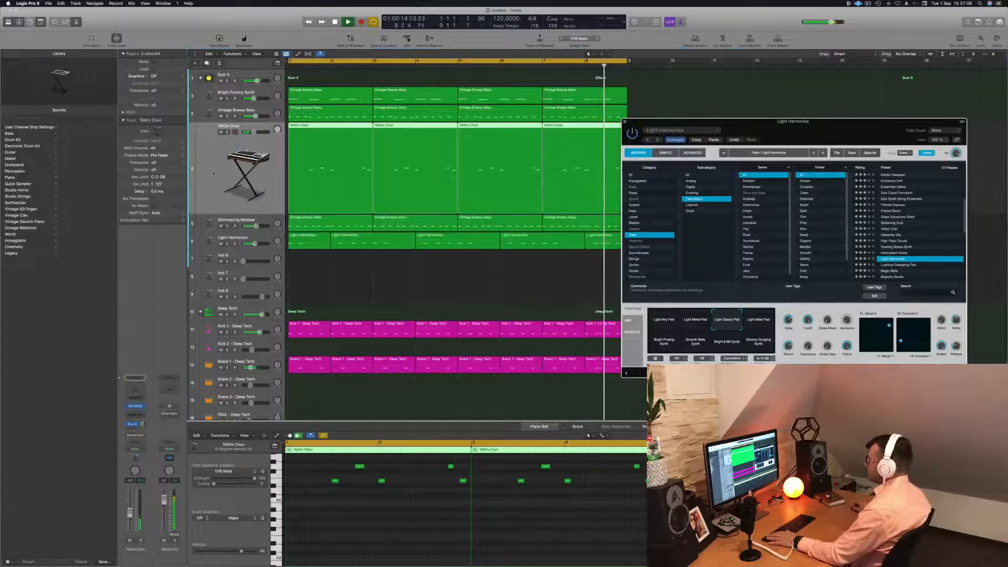
left_click(214, 241)
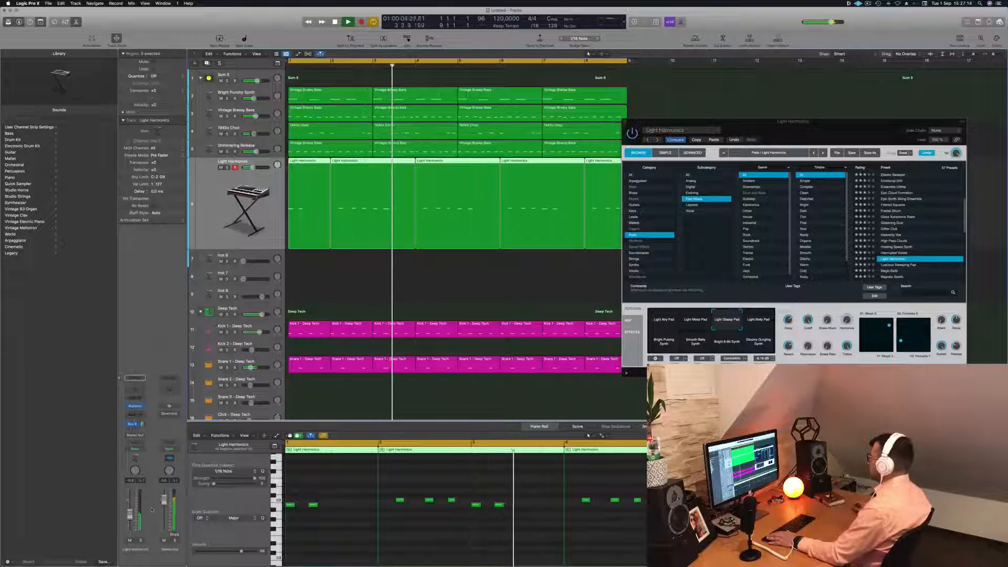
left_click_drag(769, 137, 566, 195)
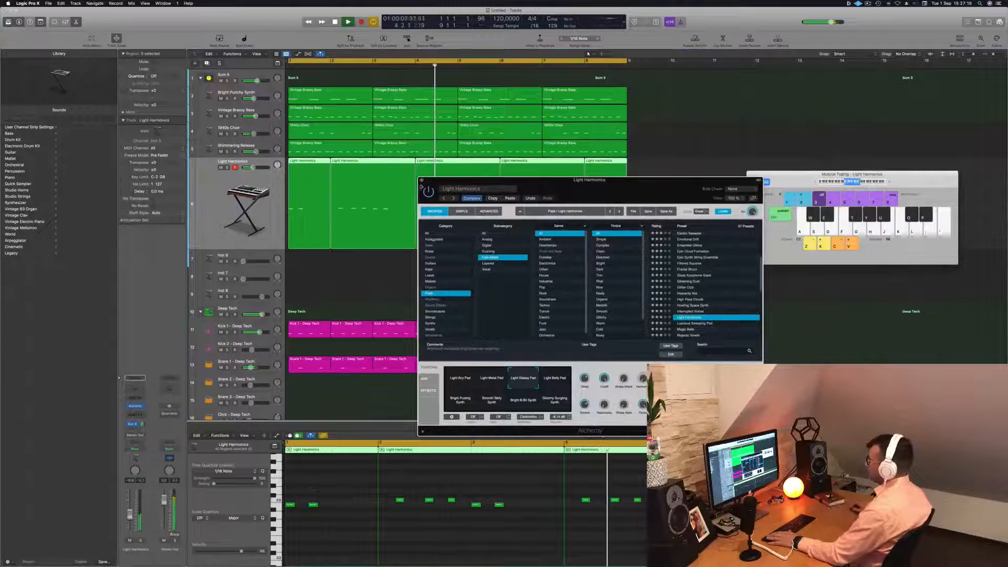
left_click(421, 180)
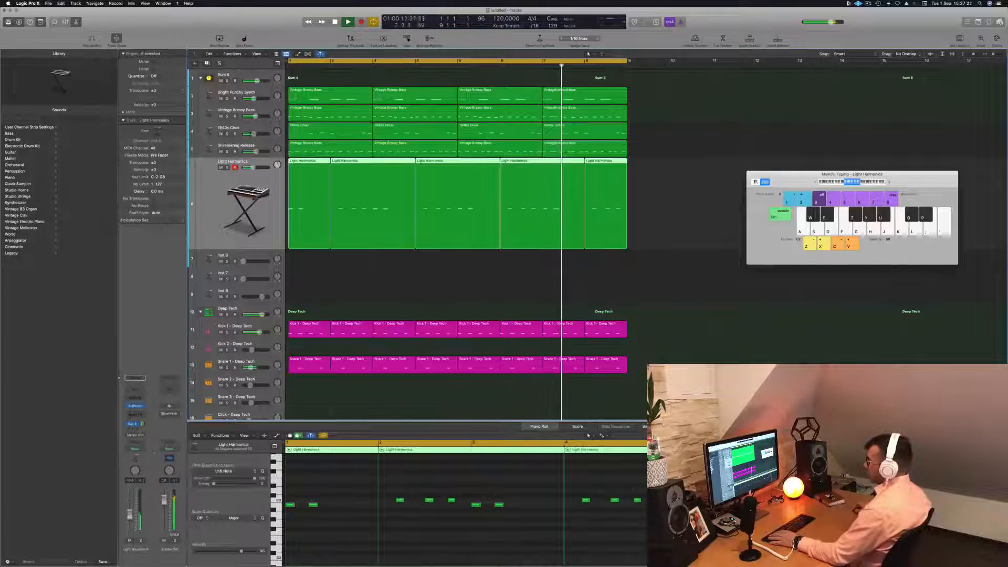
left_click(376, 268)
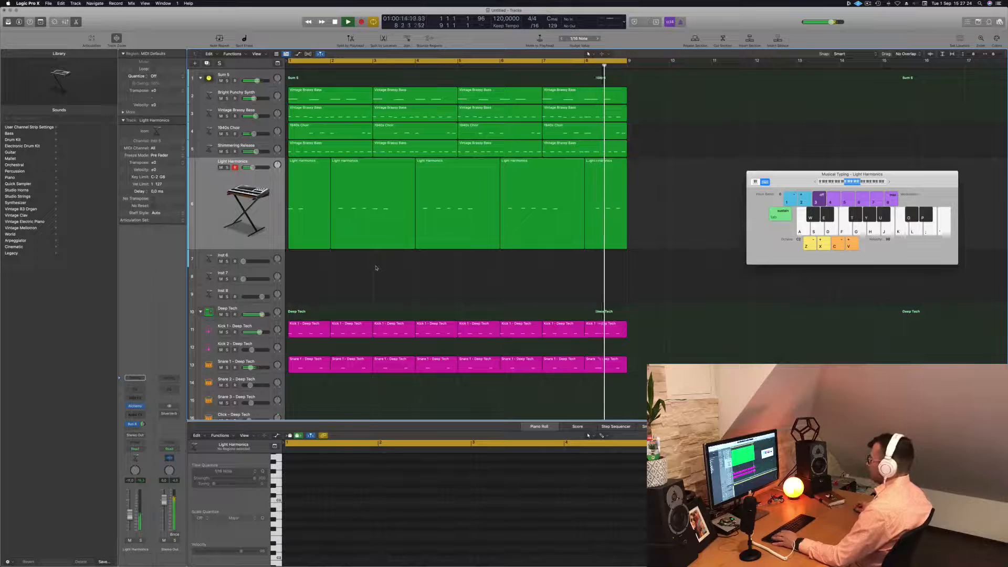
Step: Save the project as a package named EP123 GUYS in the Logic folder and play the loop
key("super+s")
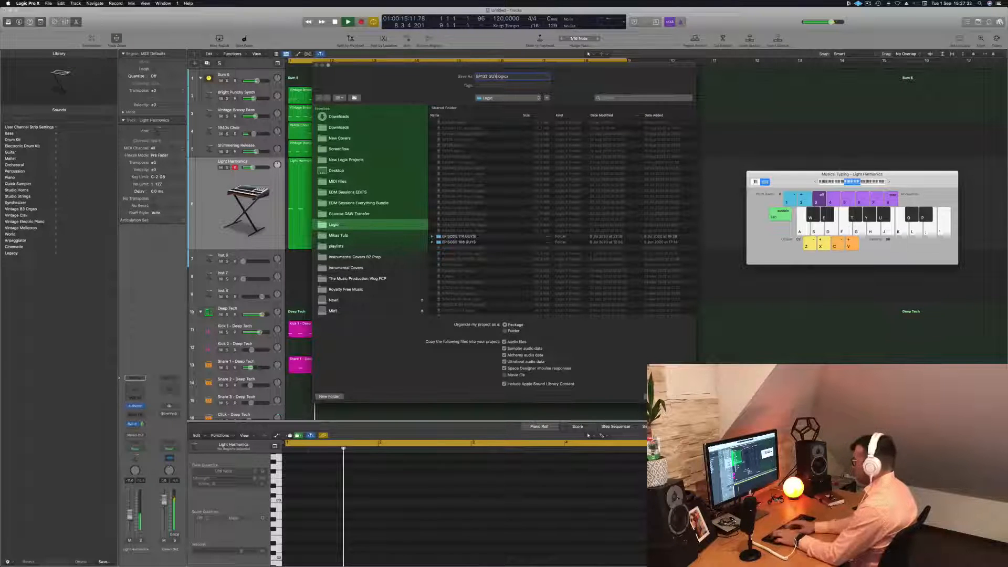
key("Return")
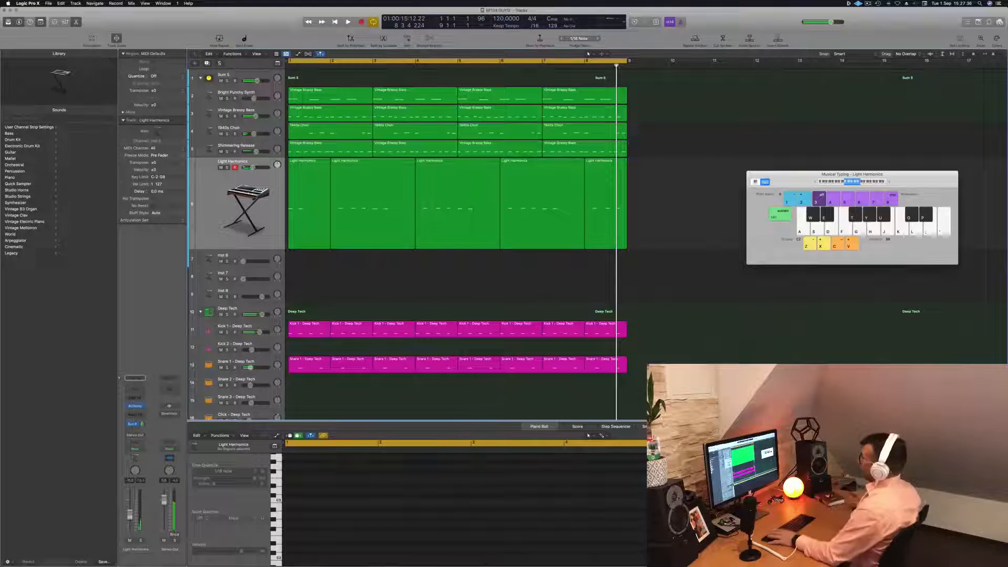
key("space")
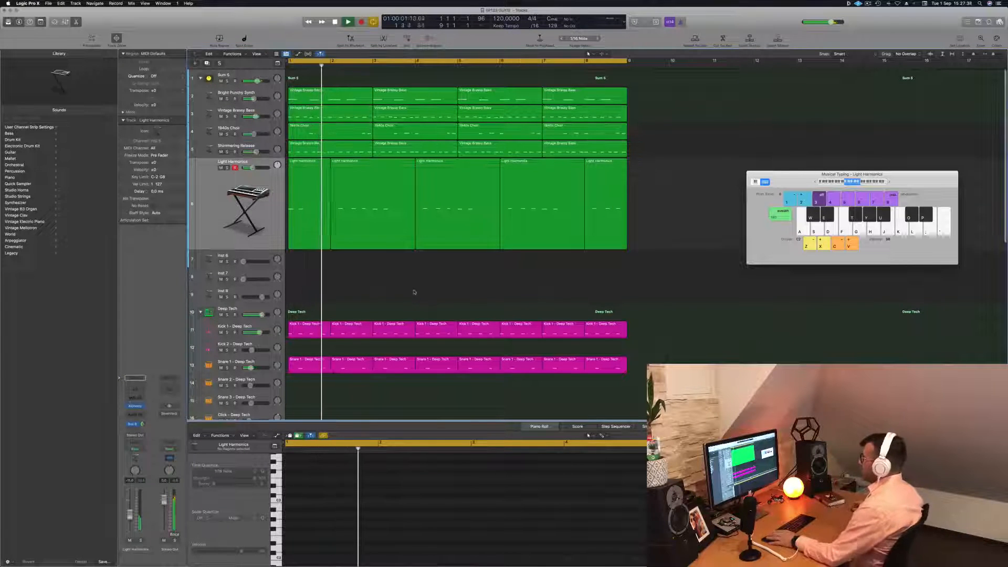
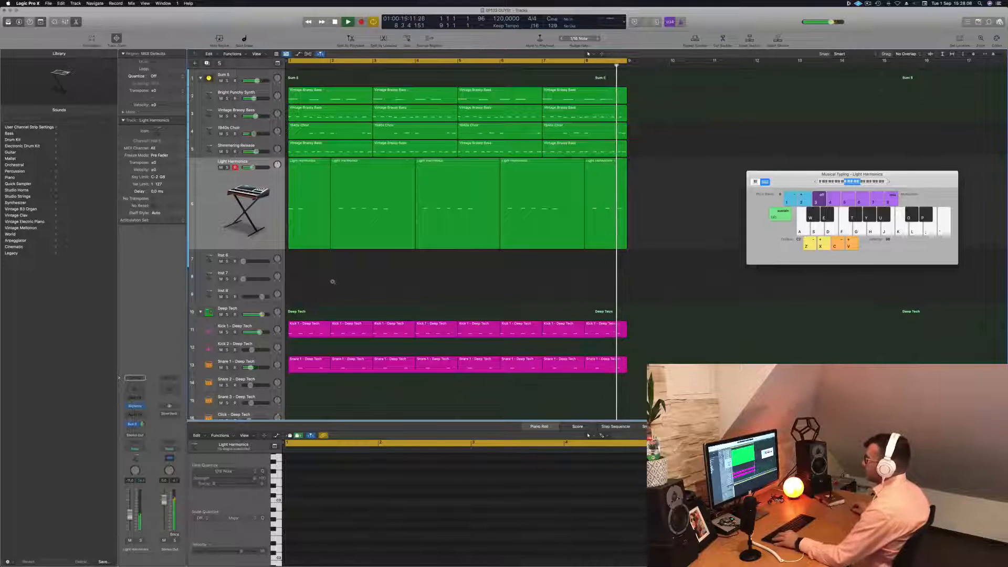
Step: Mute the Bright Punchy Synth and Vintage Brassy Bass tracks
scroll(332, 282, "down", 3)
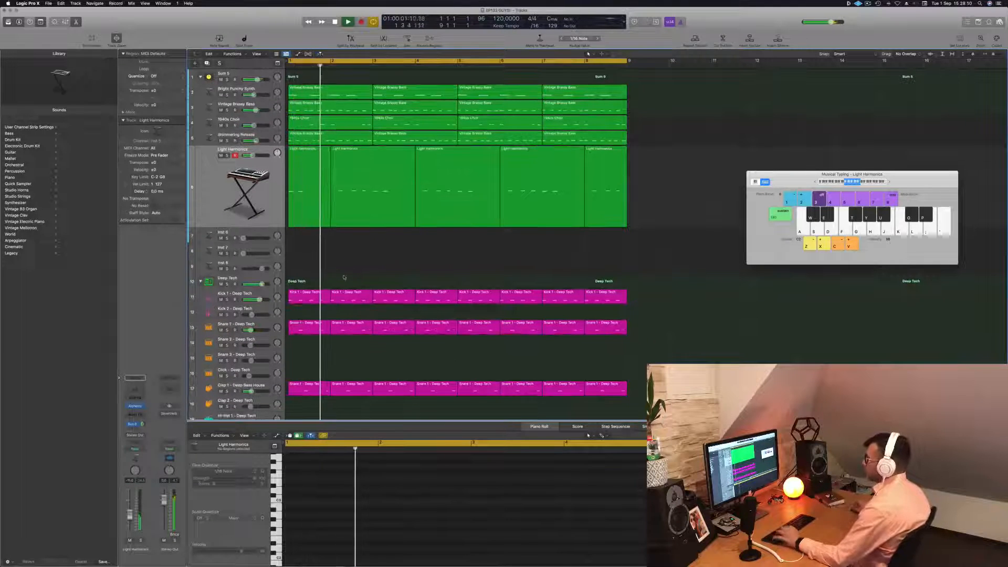
scroll(378, 260, "down", 3)
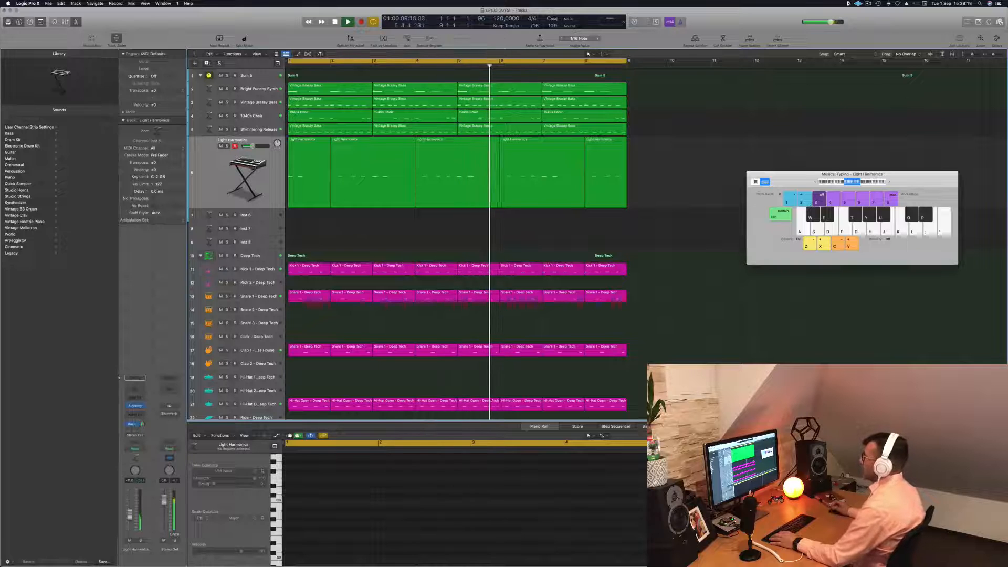
left_click_drag(221, 88, 221, 103)
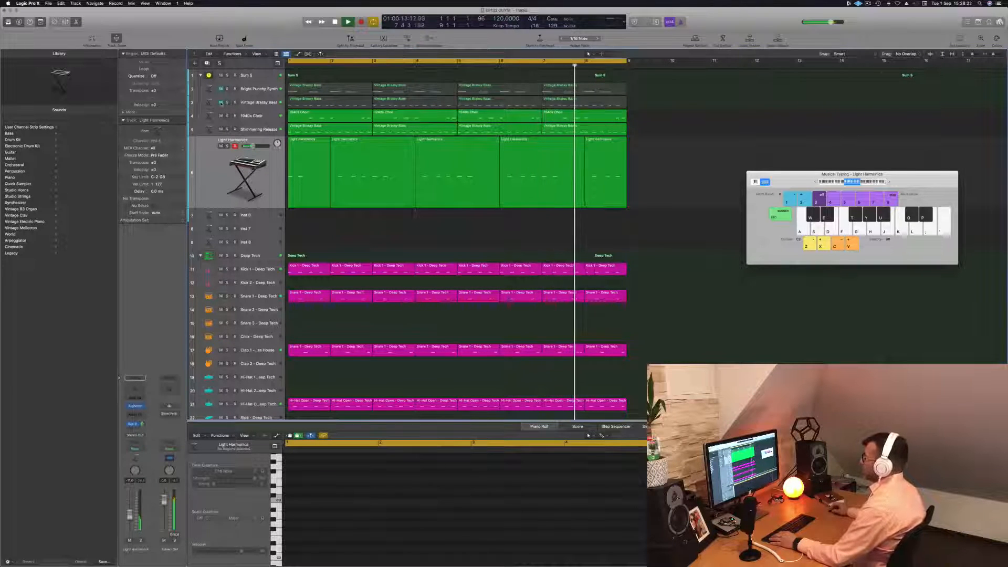
Step: Unmute the Bright Punchy Synth and Vintage Brassy Bass tracks and mute the 1940s Choir track
left_click(221, 89)
left_click(221, 102)
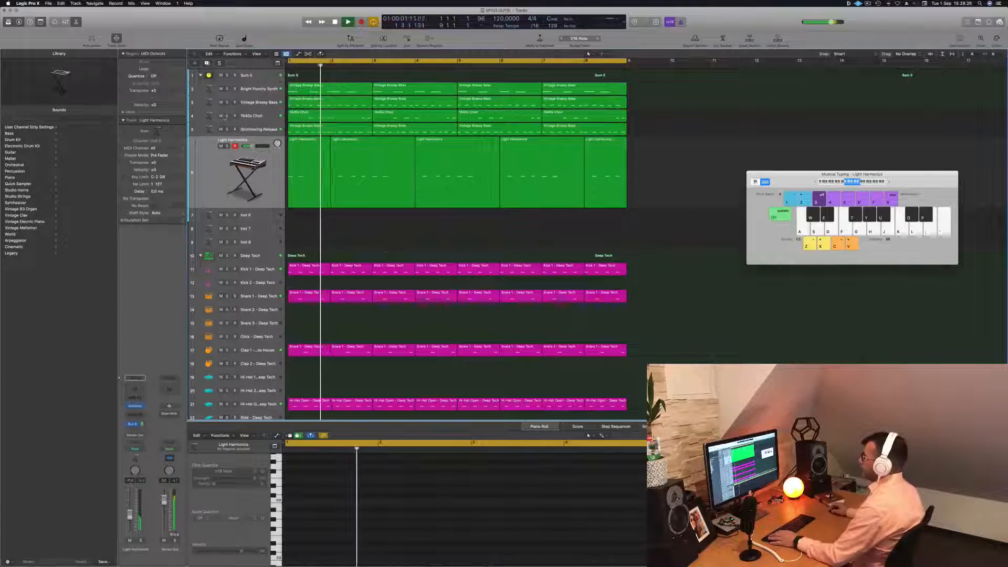
left_click(221, 115)
Step: Add a new instrument track with the same Alchemy sound directly below Light Harmonics and stop playback
left_click(217, 184)
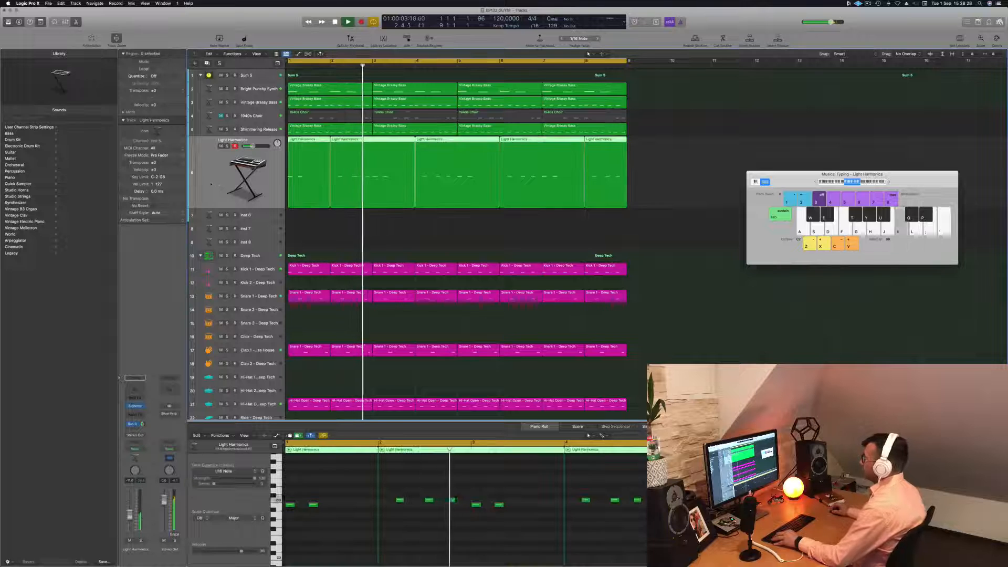
key("super+Left")
key("super+Left")
scroll(217, 185, "up", 1)
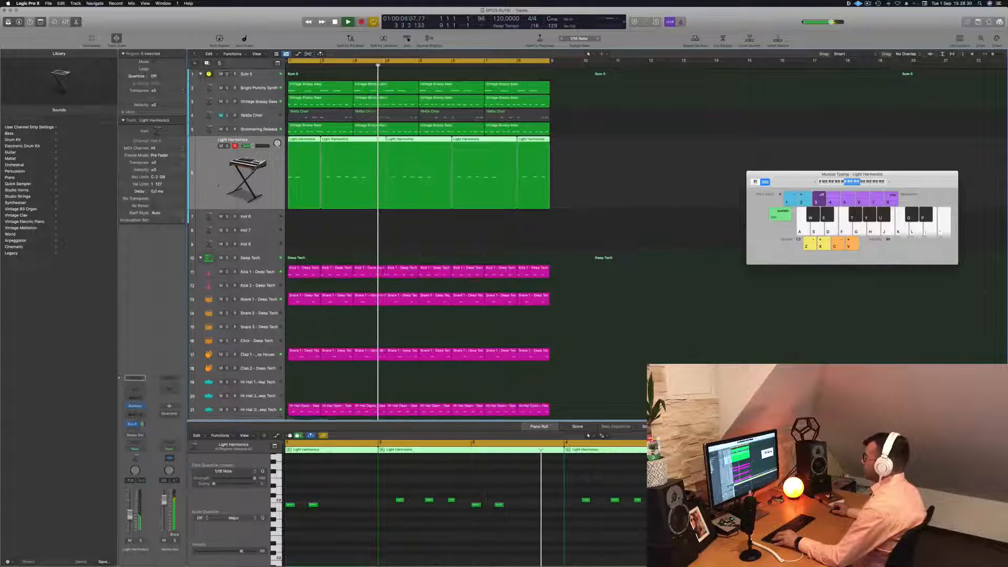
scroll(271, 183, "up", 1)
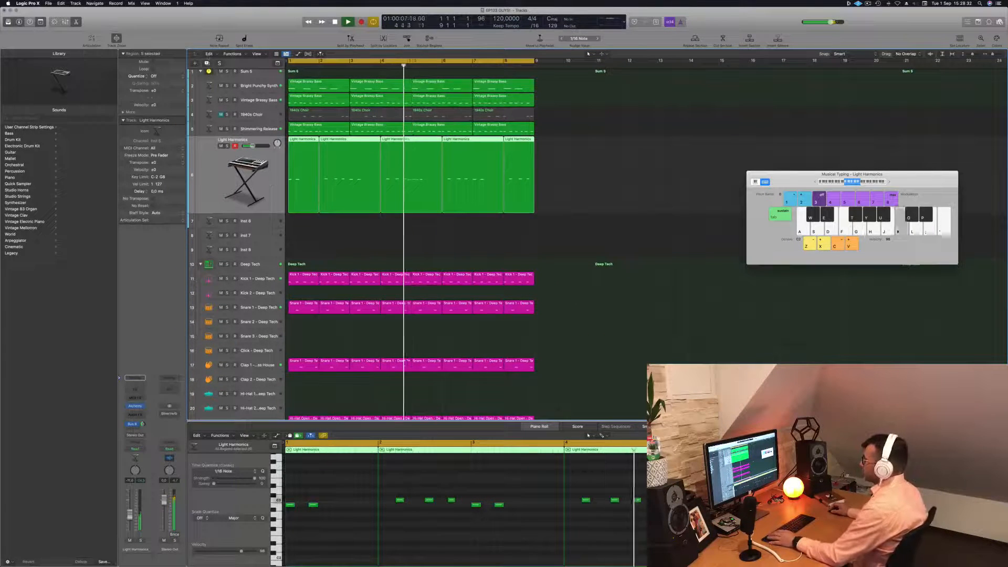
key("alt+super+s")
key("space")
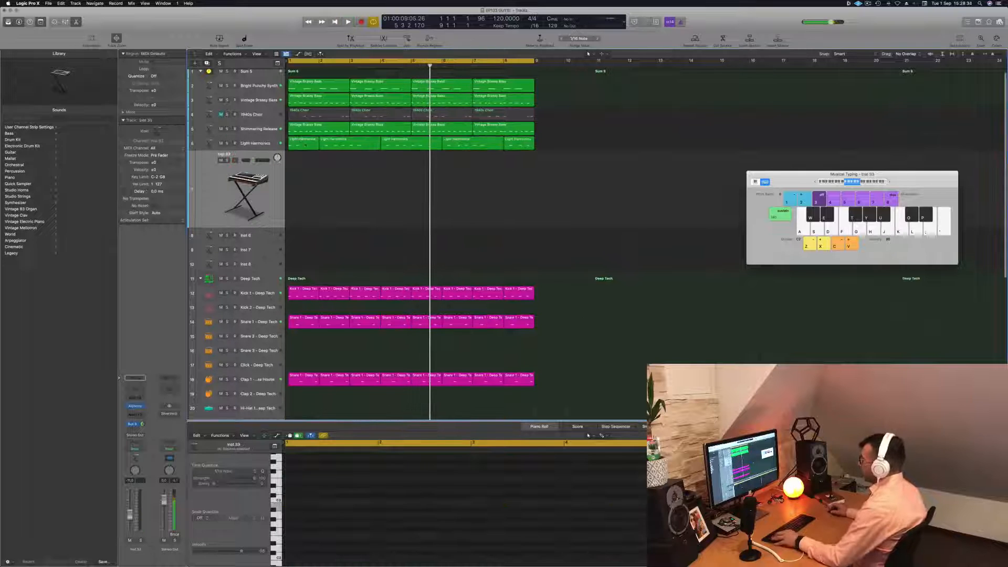
Step: Copy the first Light Harmonics region onto the new track four times, starting halfway through bars 1, 3, 5 and 7
left_click_drag(297, 147, 372, 164)
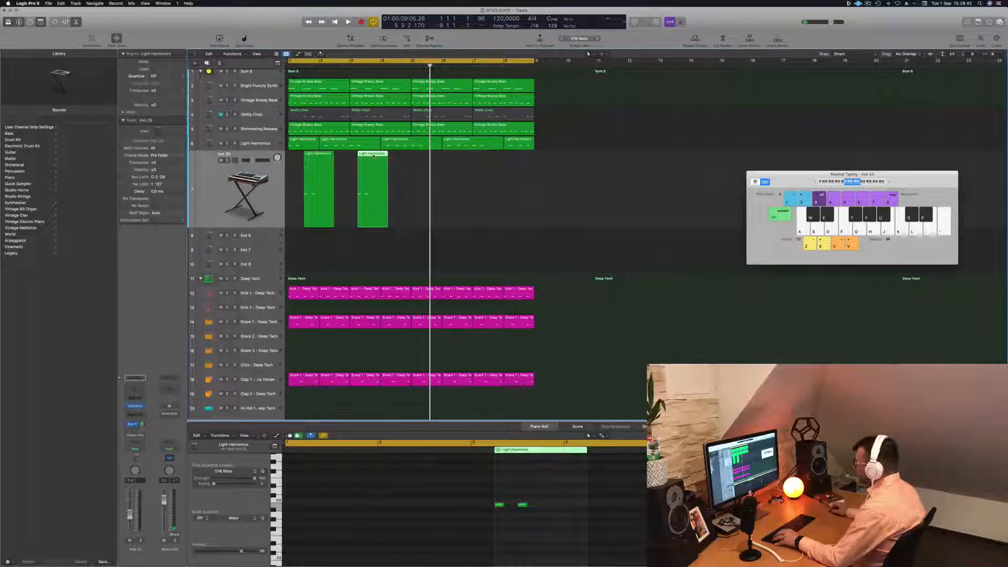
left_click_drag(373, 154, 388, 154)
left_click_drag(316, 156, 440, 165)
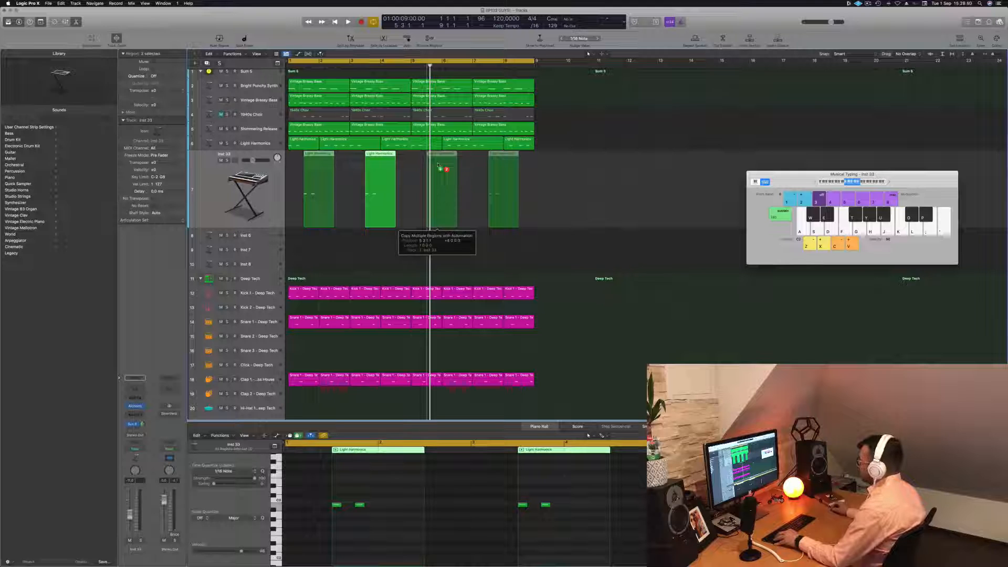
left_click_drag(439, 165, 440, 164)
Step: Play the loop, switch the new track's Alchemy sound to the Bright Pulsing Synth variation and adjust the track's volume
left_click(224, 195)
key("space")
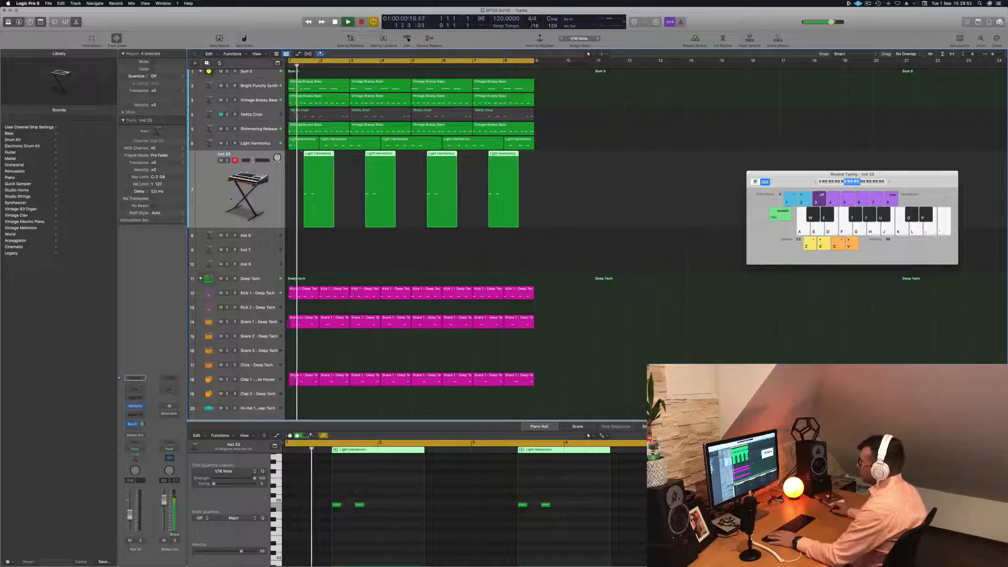
key("space")
key("space")
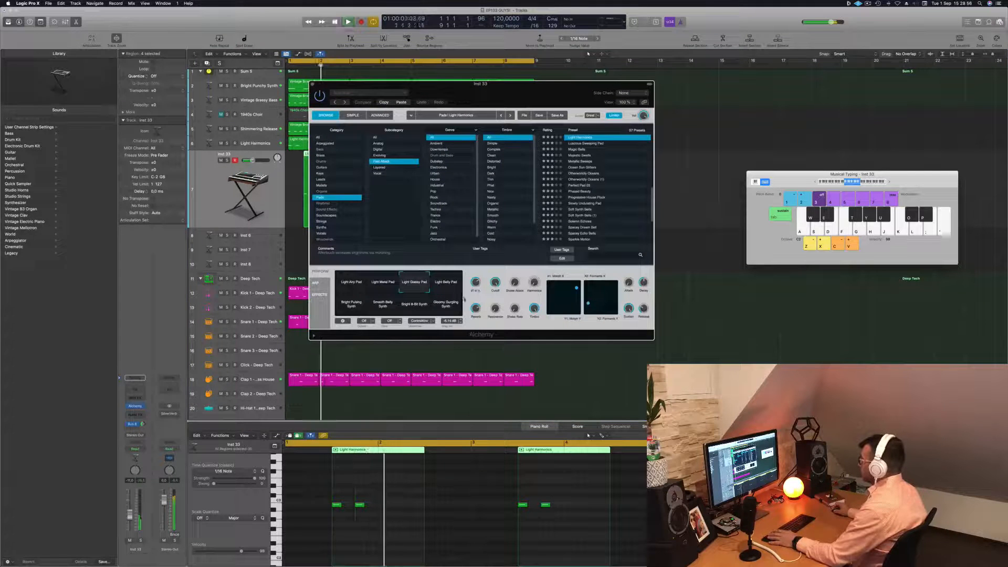
key("space")
left_click(446, 284)
left_click_drag(411, 266, 547, 273)
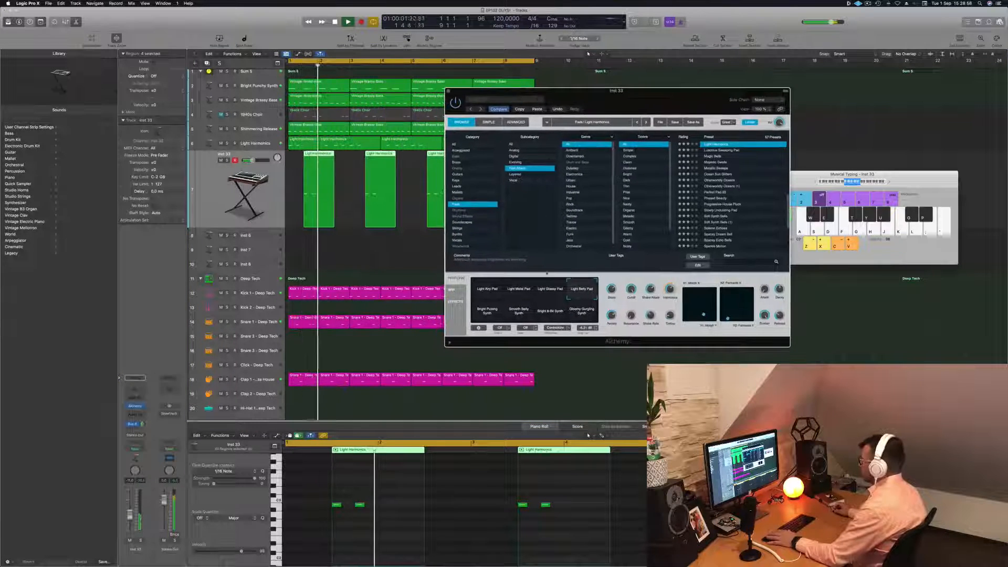
left_click(489, 309)
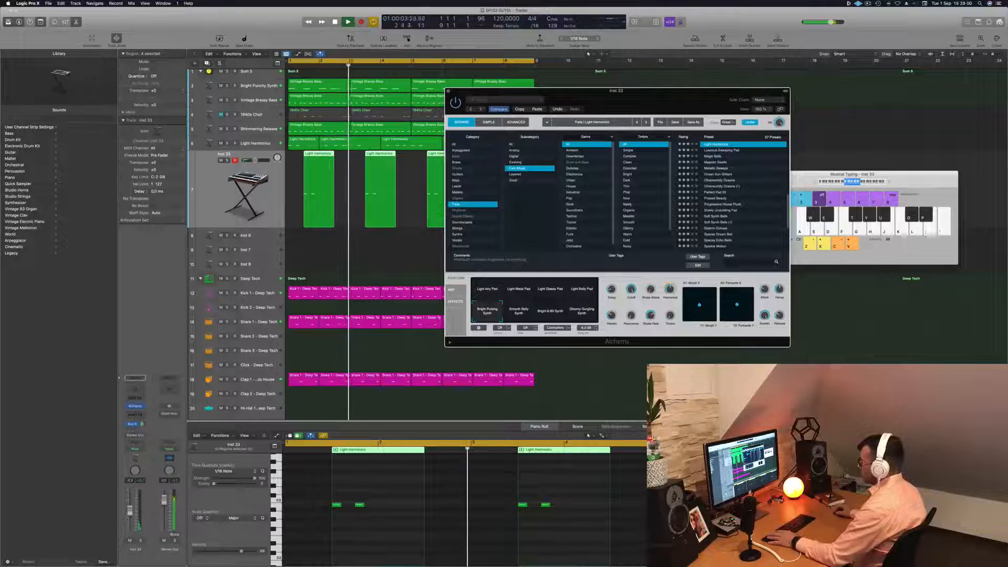
left_click_drag(129, 511, 130, 509)
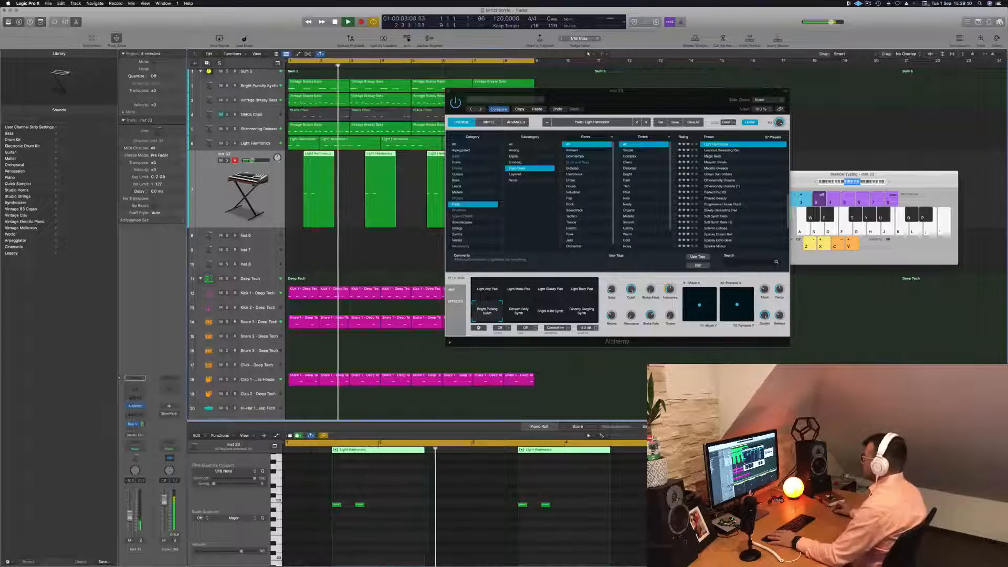
Step: Close the Alchemy window and deselect the regions on the new track
left_click_drag(682, 106, 625, 139)
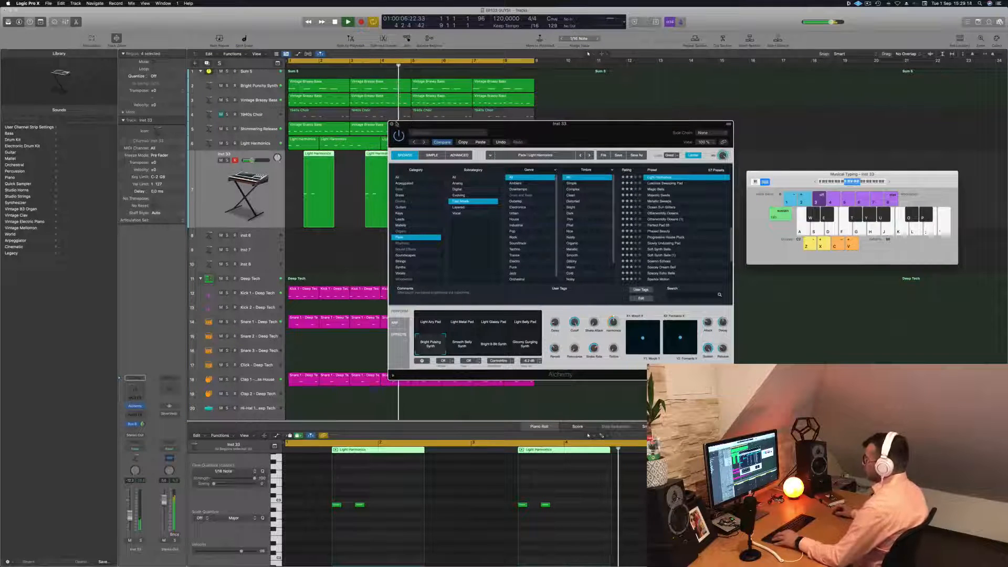
left_click(392, 124)
scroll(407, 268, "down", 5)
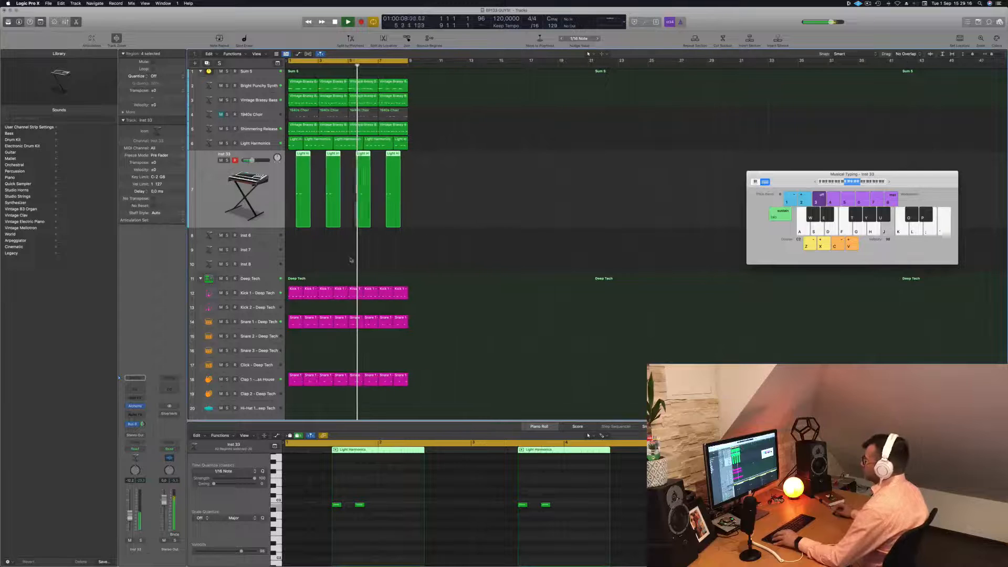
scroll(386, 252, "right", 2)
scroll(479, 232, "down", 5)
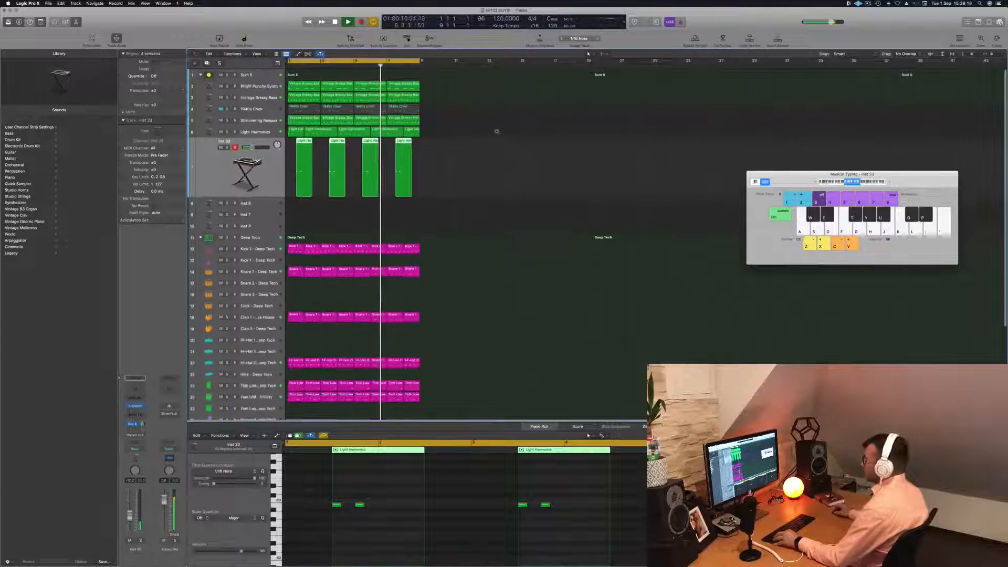
scroll(497, 131, "down", 3)
scroll(492, 157, "right", 2)
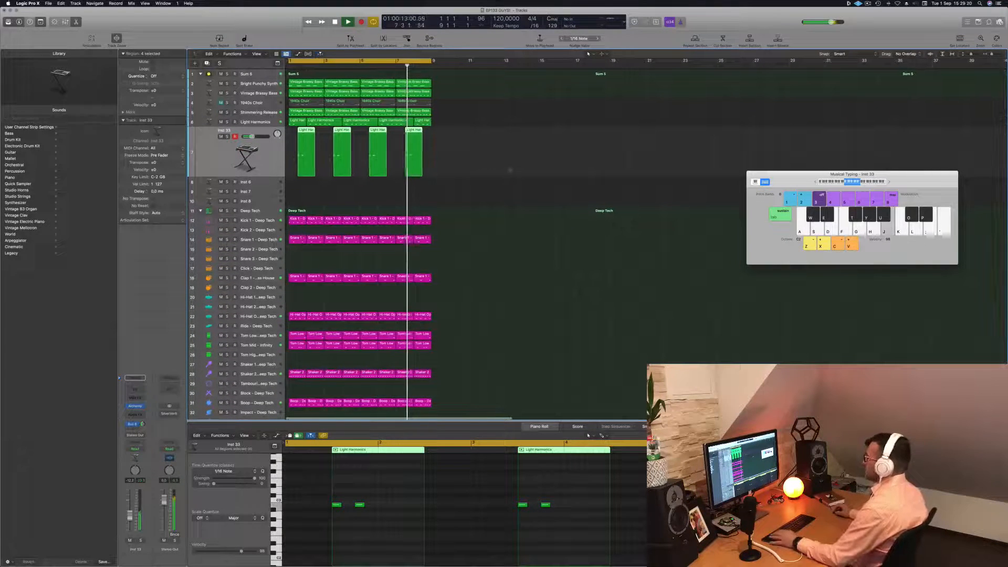
left_click(347, 201)
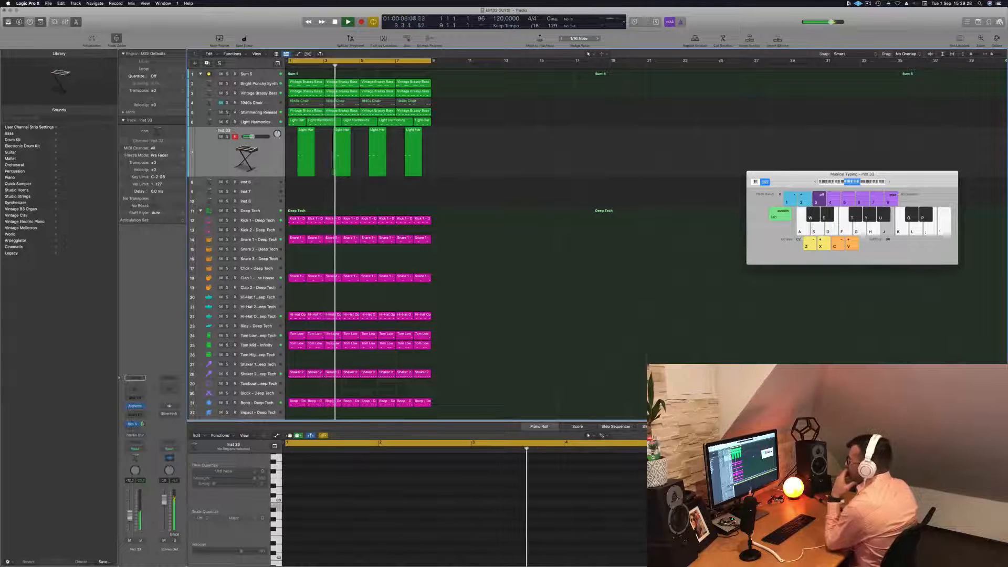
Step: Briefly solo the Shimmering Release track to check it, select the track and deselect its regions
left_click(227, 112)
left_click(227, 113)
left_click(251, 113)
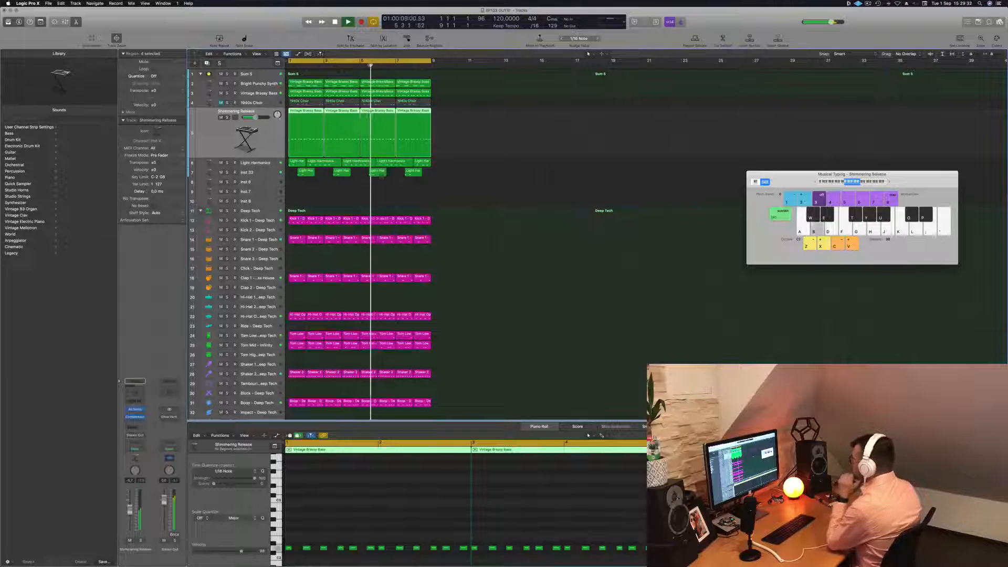
left_click(499, 256)
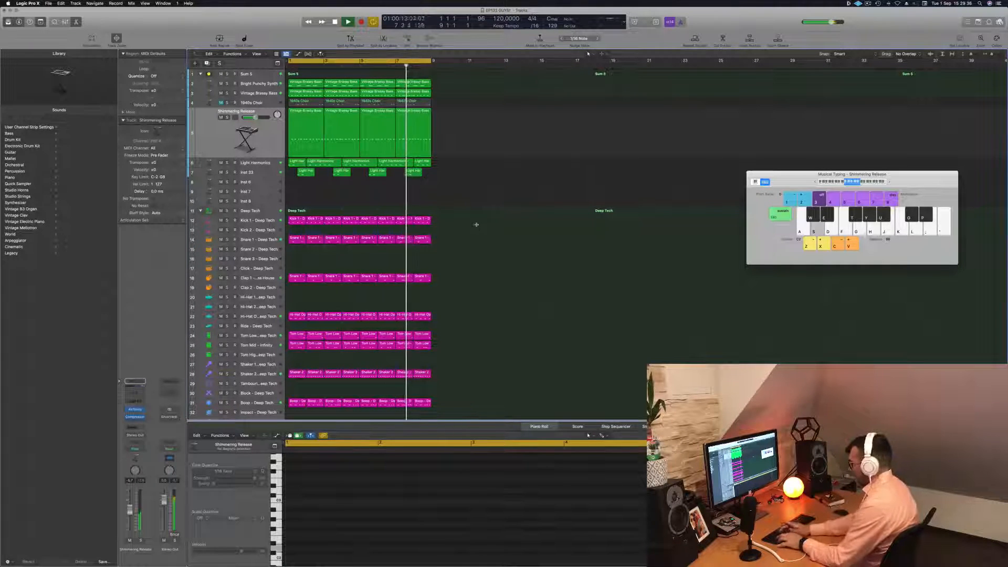
Step: Select all regions in the arrangement and repeat them three times
key("super+a")
key("super+r")
key("super+r")
key("super+r")
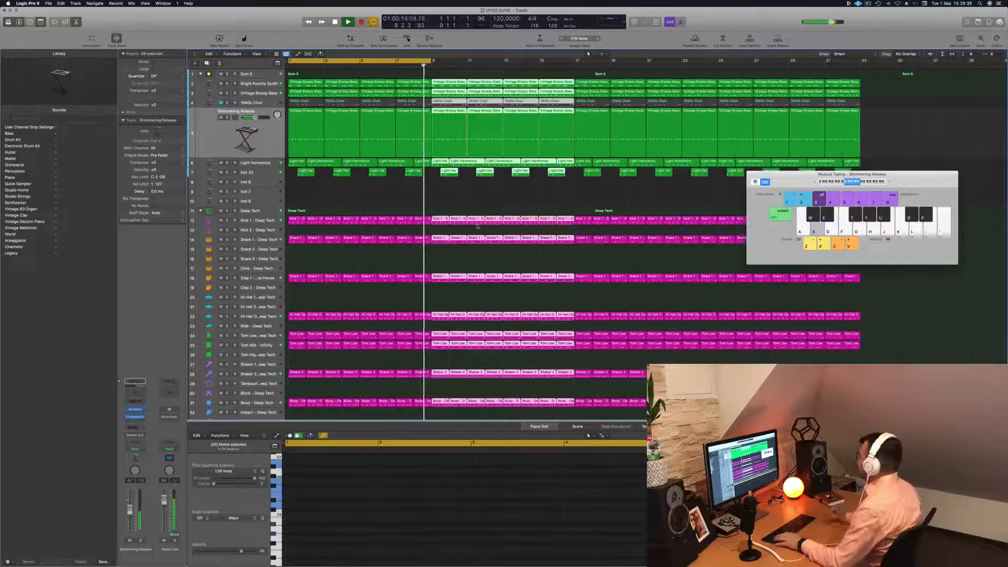
Step: Shorten the project end to just past the last regions and extend the cycle range over the whole arrangement
key("super+Left")
key("super+Left")
key("super+Left")
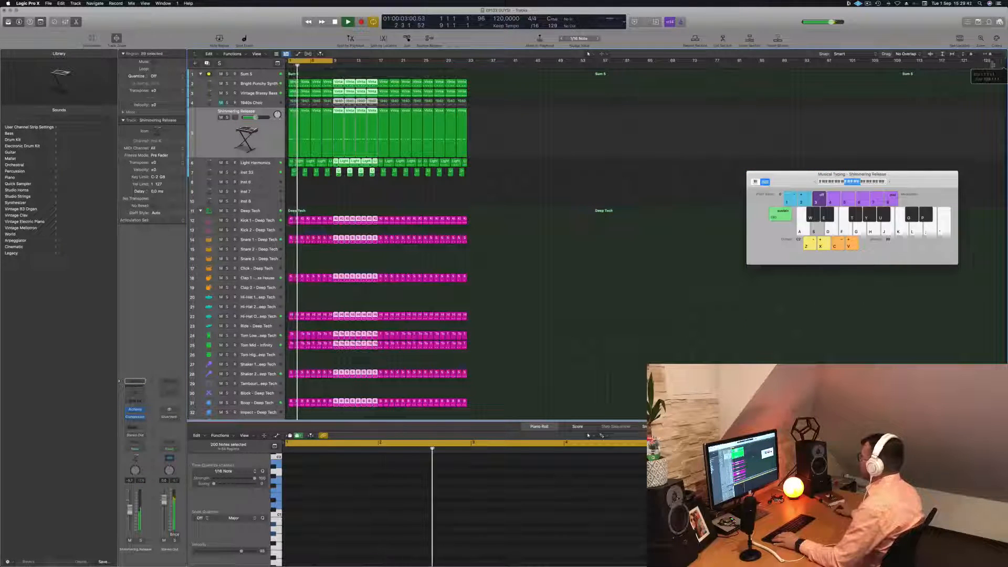
left_click_drag(992, 65, 477, 106)
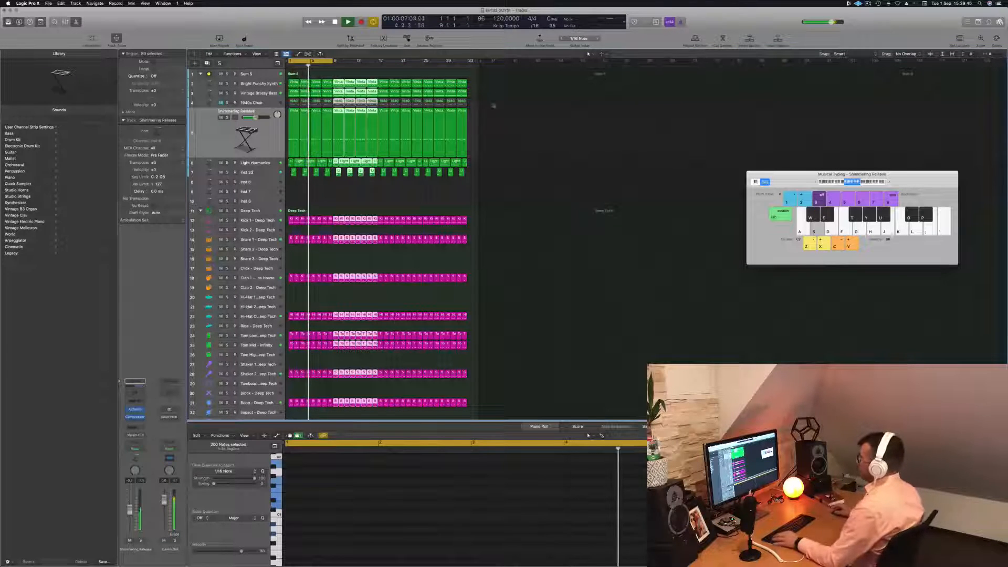
left_click_drag(336, 78, 468, 82)
key("space")
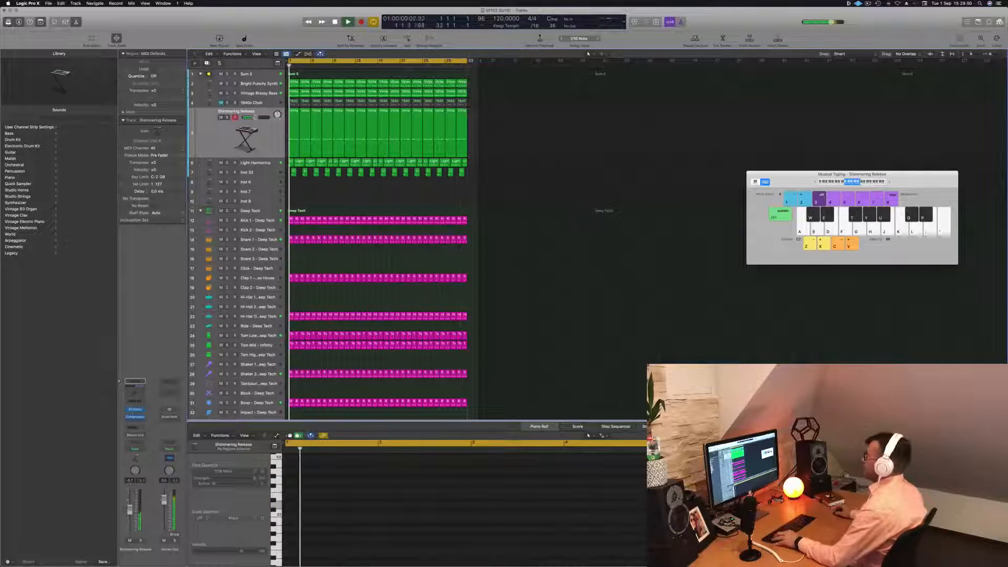
Step: Fit the whole arrangement in the Tracks area and show the secondary ruler with time values
key("z")
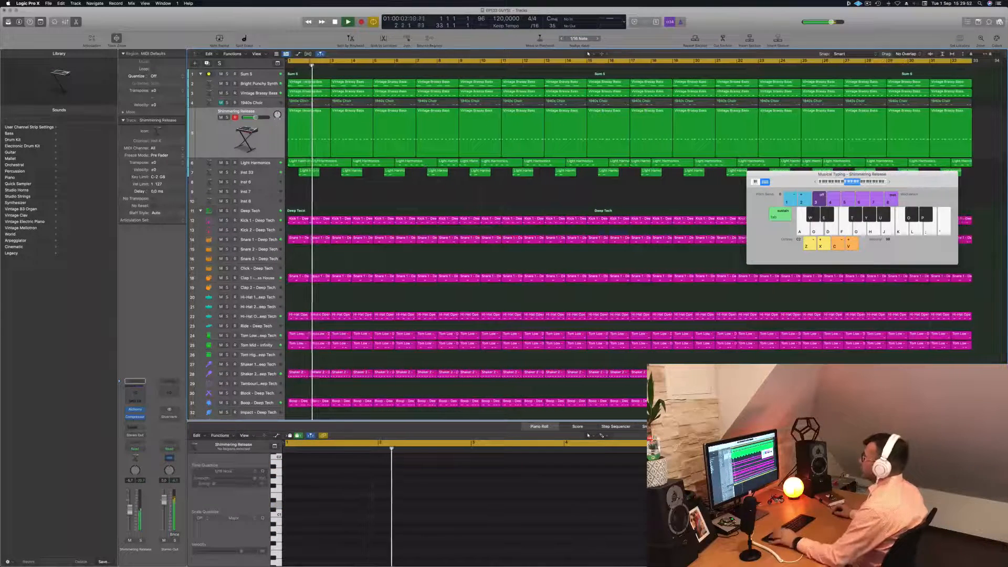
left_click(257, 54)
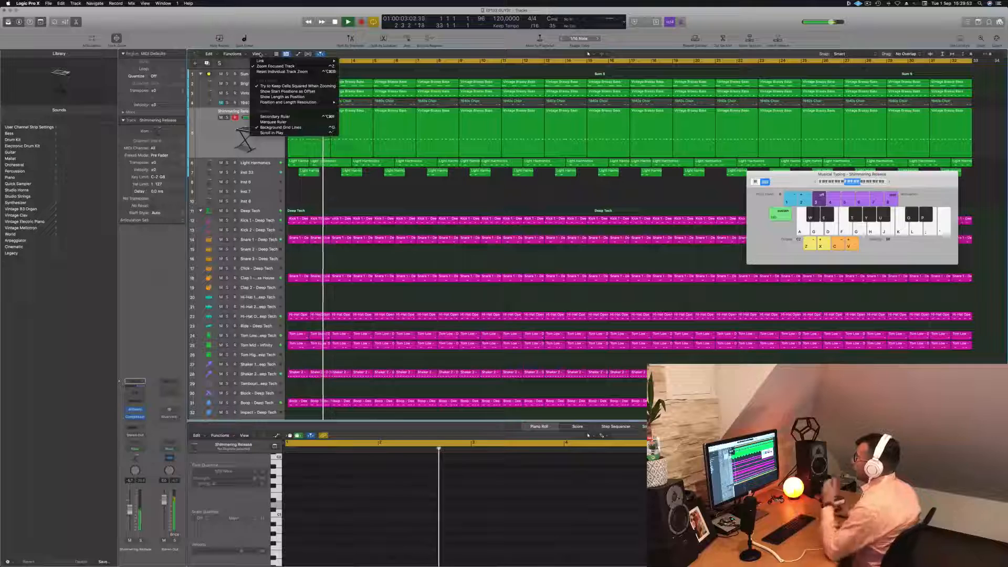
left_click(288, 118)
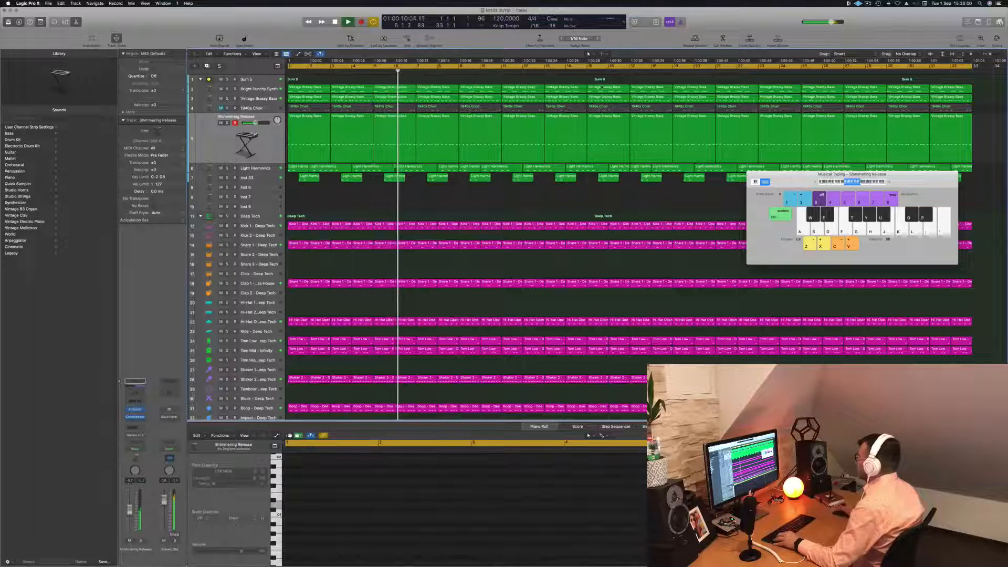
Step: Move the Musical Typing window out of the way of the regions and restart playback from the beginning
scroll(603, 88, "down", 1)
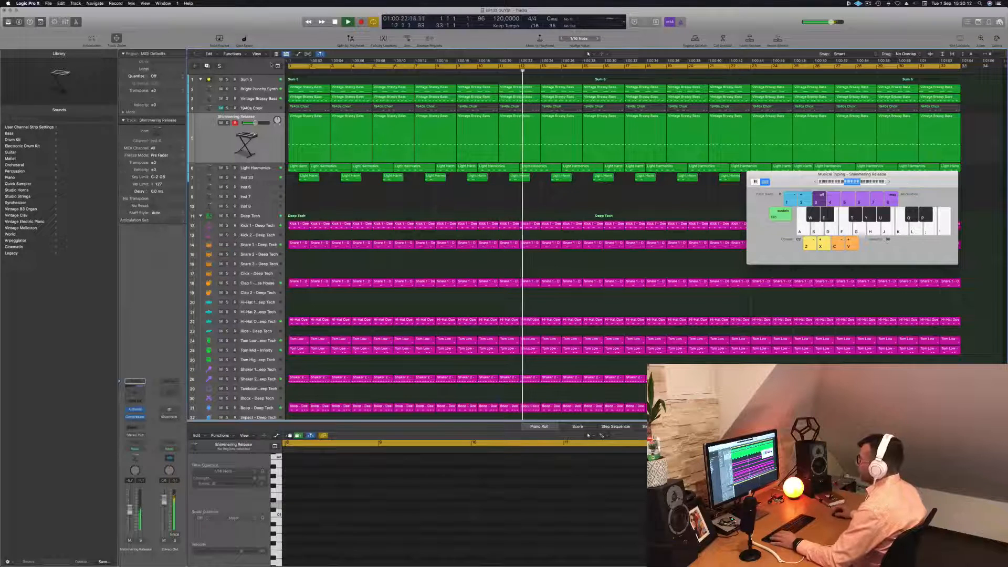
scroll(484, 178, "down", 2)
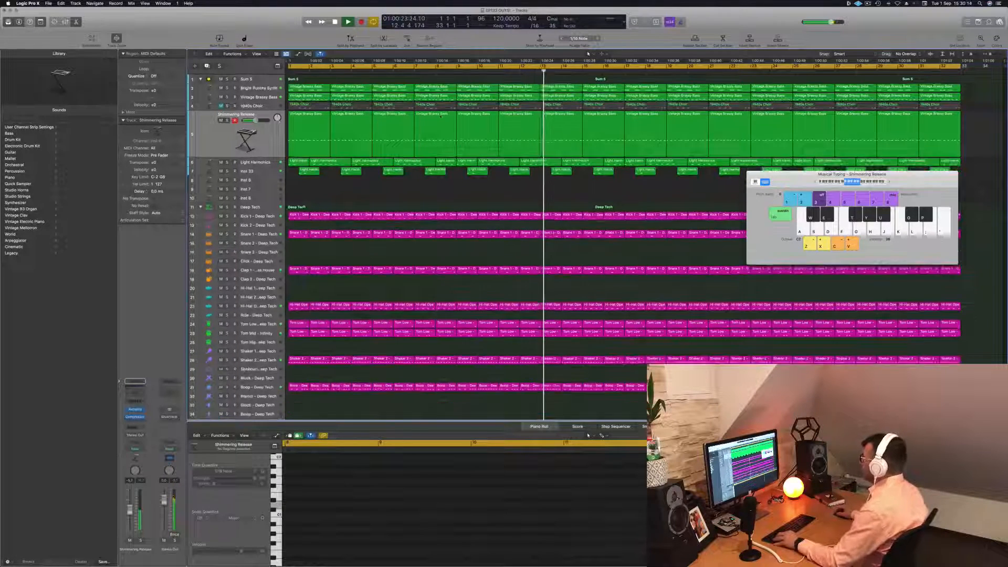
mouse_move(780, 183)
left_mouse_down()
mouse_move(700, 225)
mouse_move(602, 219)
mouse_move(798, 181)
left_mouse_up()
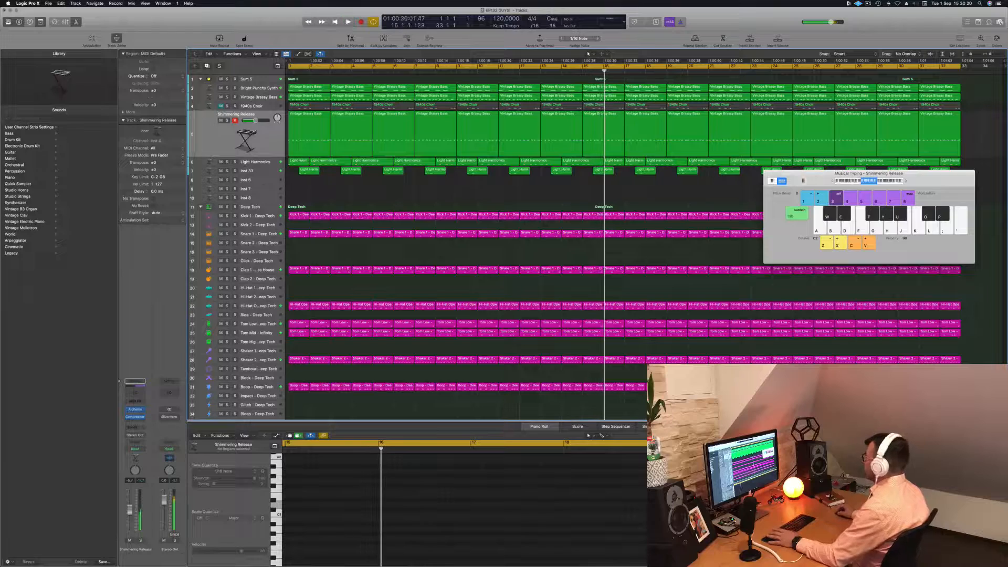
left_click_drag(764, 175, 854, 192)
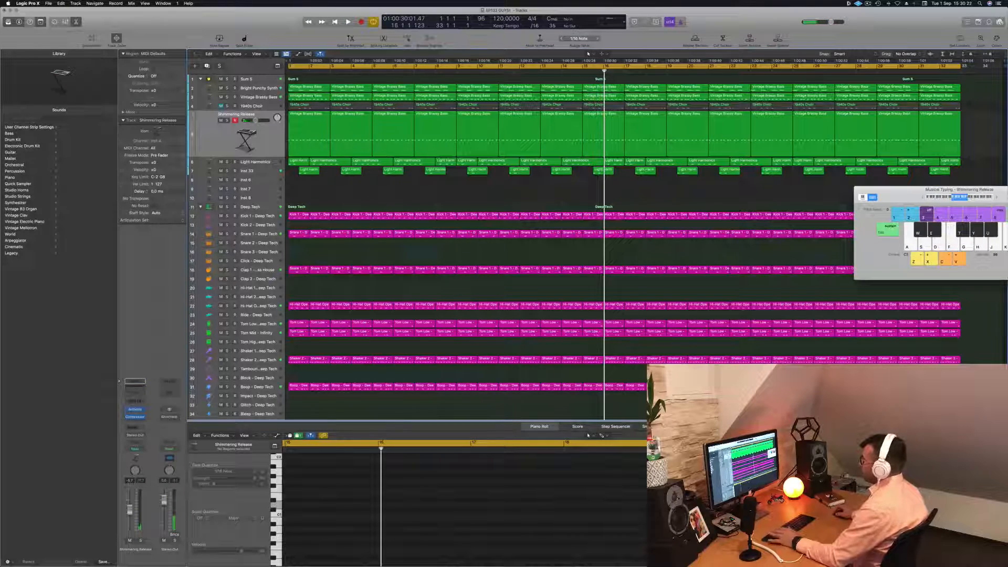
key("space")
Step: Delete all drum regions except the kick in the first four bars, and the first Shimmering Release region
scroll(322, 225, "down", 2)
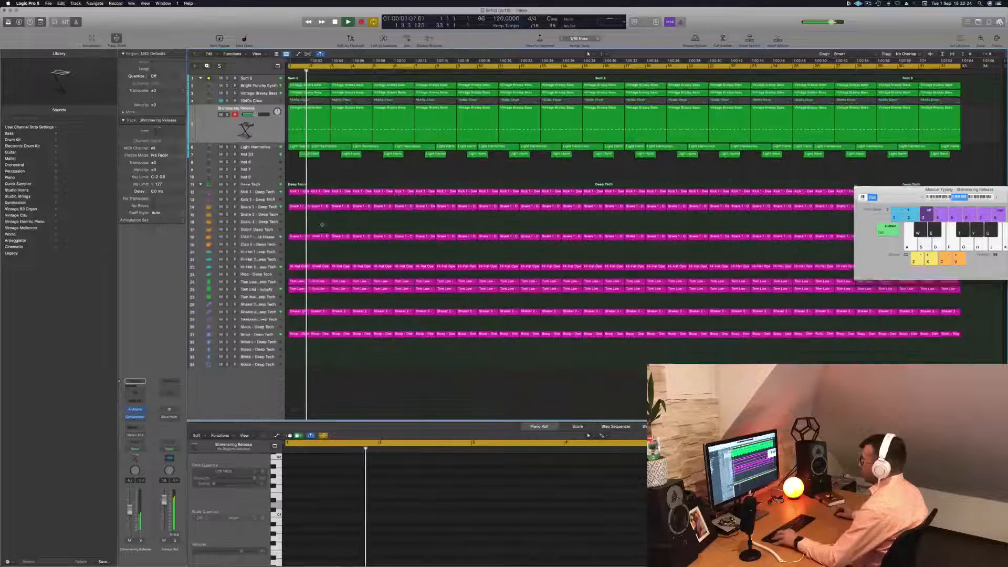
scroll(322, 225, "down", 2)
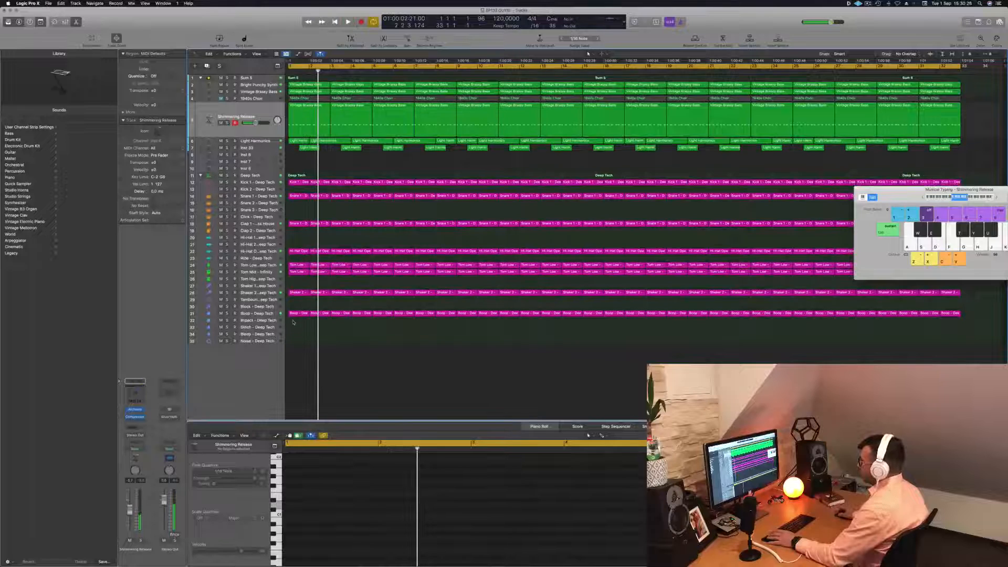
left_click_drag(293, 323, 368, 200)
key("Delete")
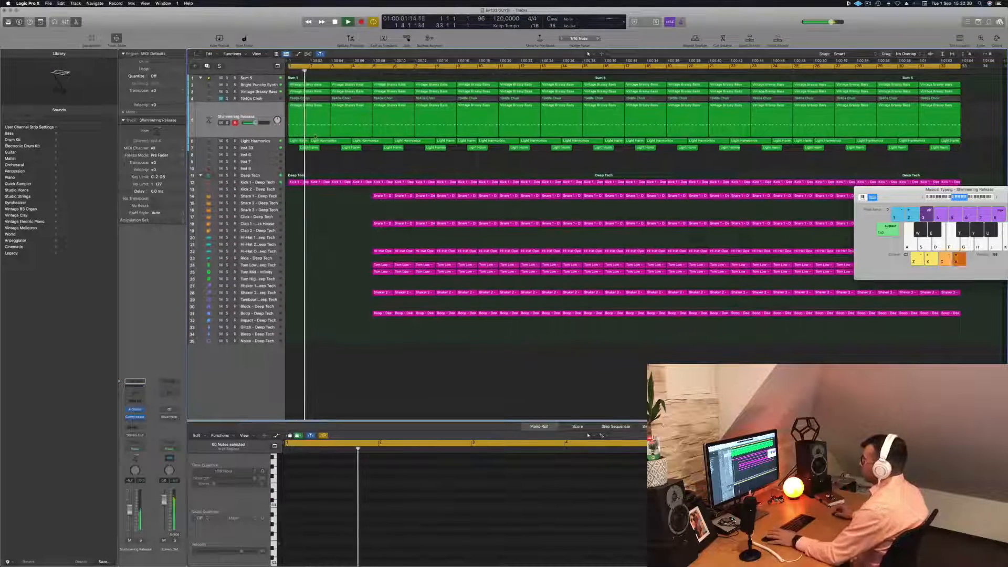
left_click(317, 117)
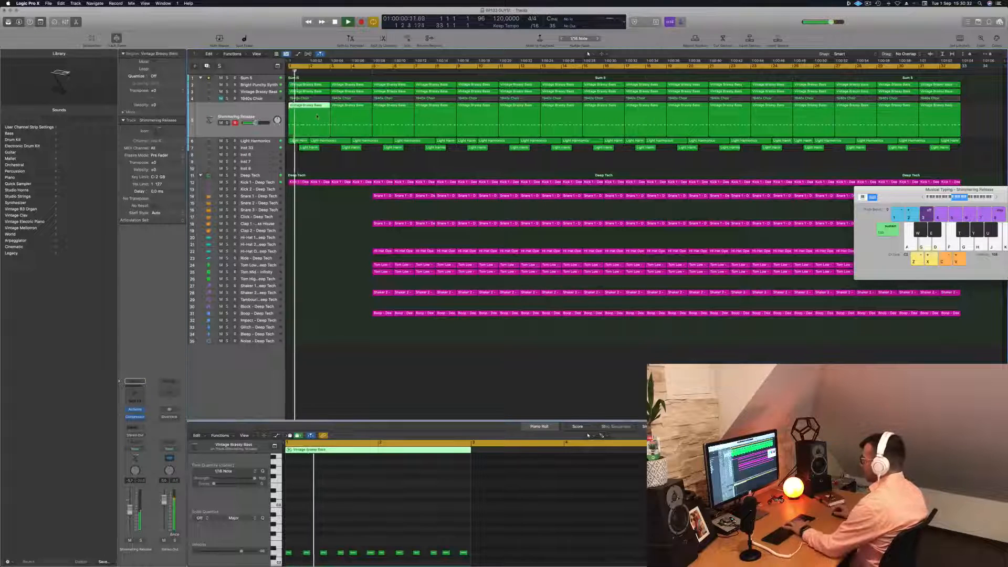
key("Delete")
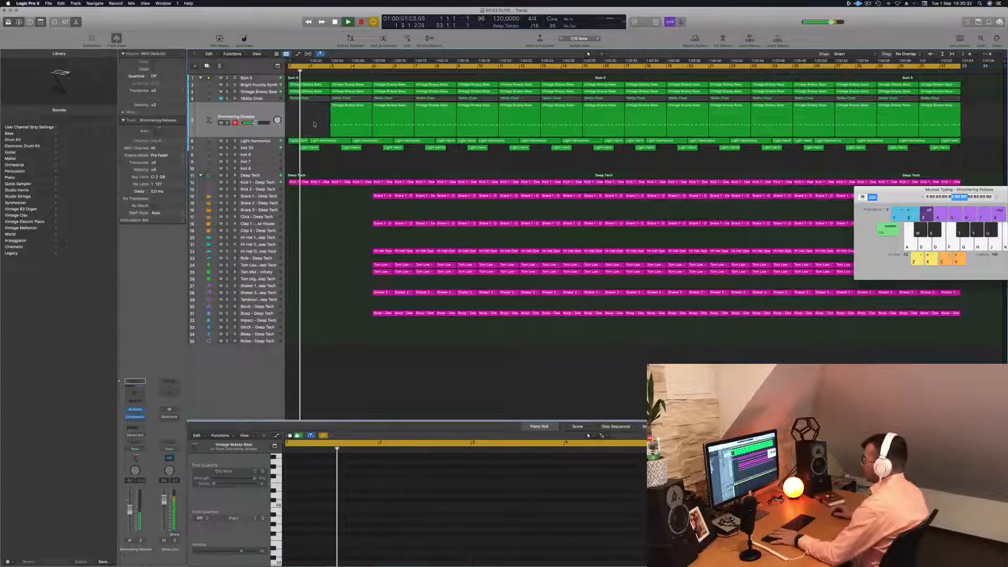
Step: Delete the Vintage Brassy Bass and Inst 33 track regions in bars 1–4 and the Shimmering Release region in bars 3–4, then restart playback
left_click(314, 85)
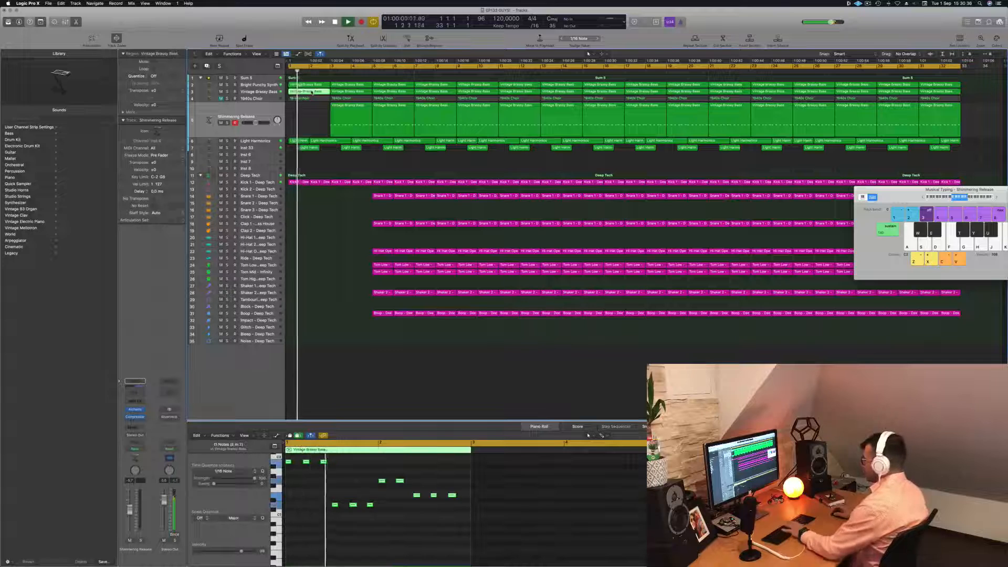
key("Delete")
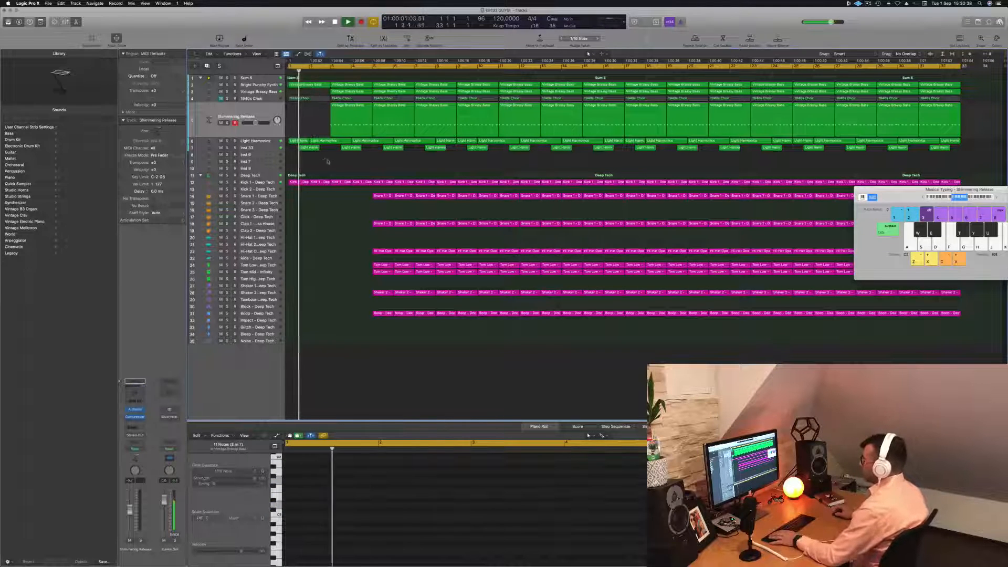
left_click(311, 149)
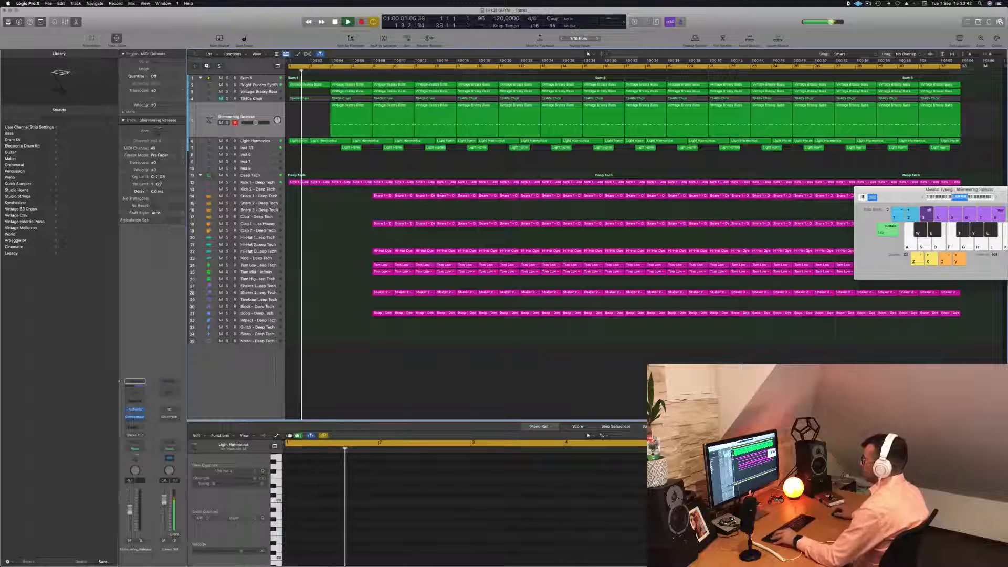
left_click(359, 109)
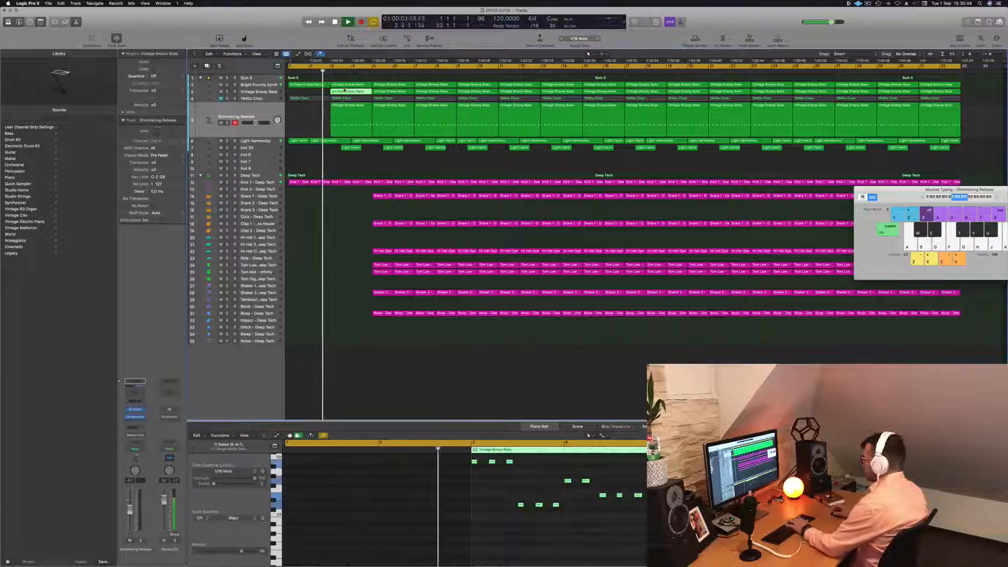
key("Delete")
left_click(357, 148)
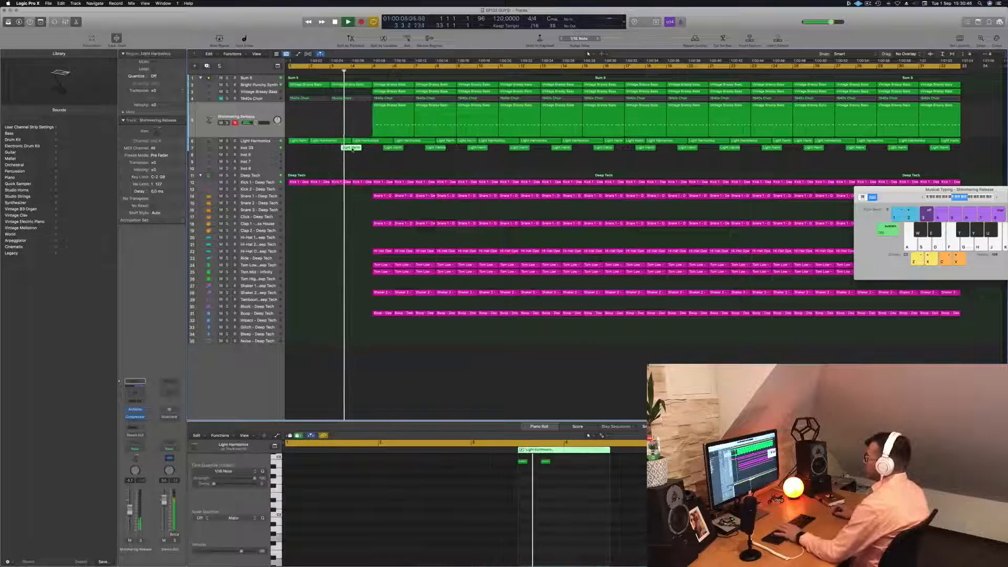
key("Delete")
key("space")
key("space")
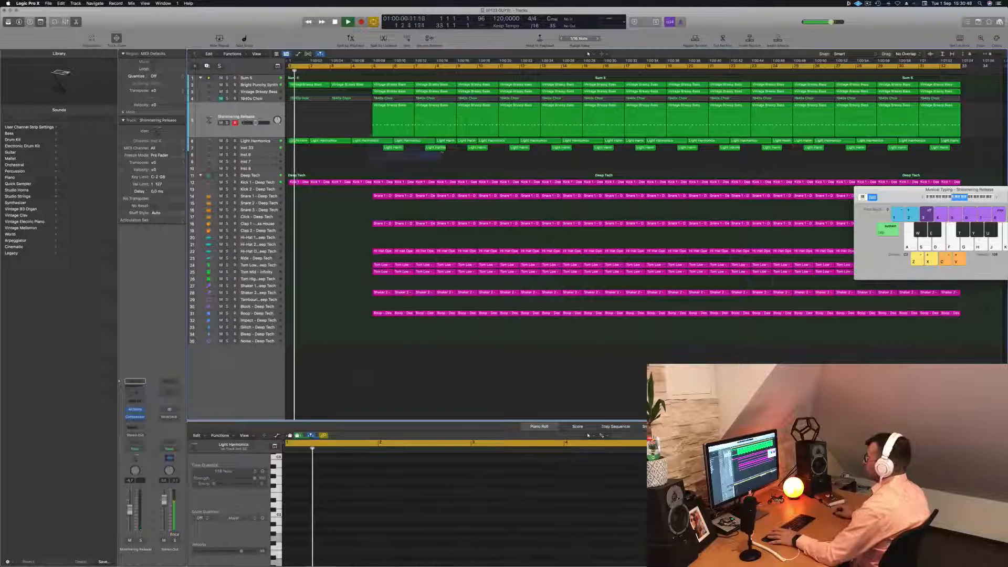
Step: Delete the two Inst 33 regions and the two Vintage Brassy Bass track regions in bars 5–8
left_click_drag(370, 159, 442, 150)
key("Delete")
key("space")
key("space")
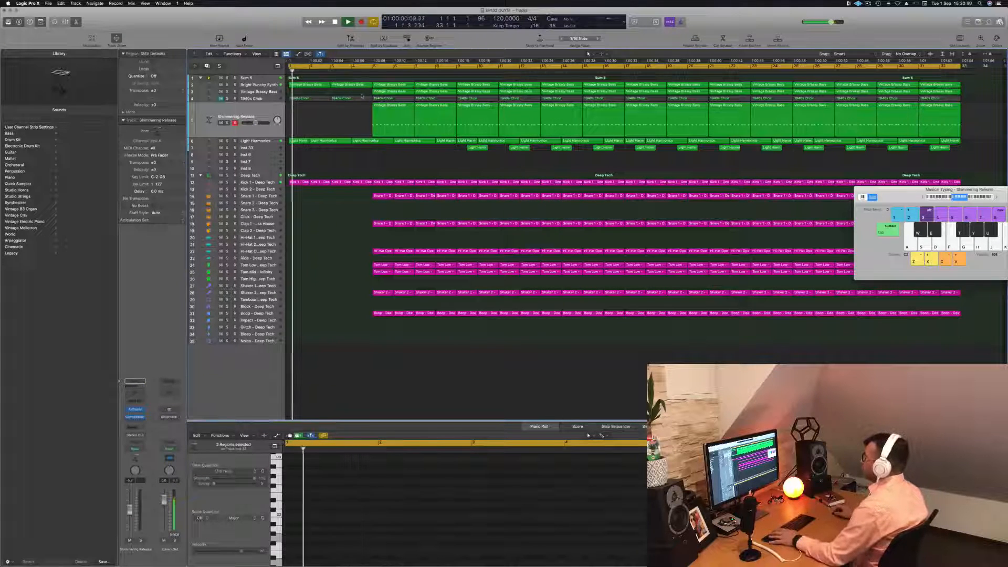
left_click_drag(362, 96, 438, 93)
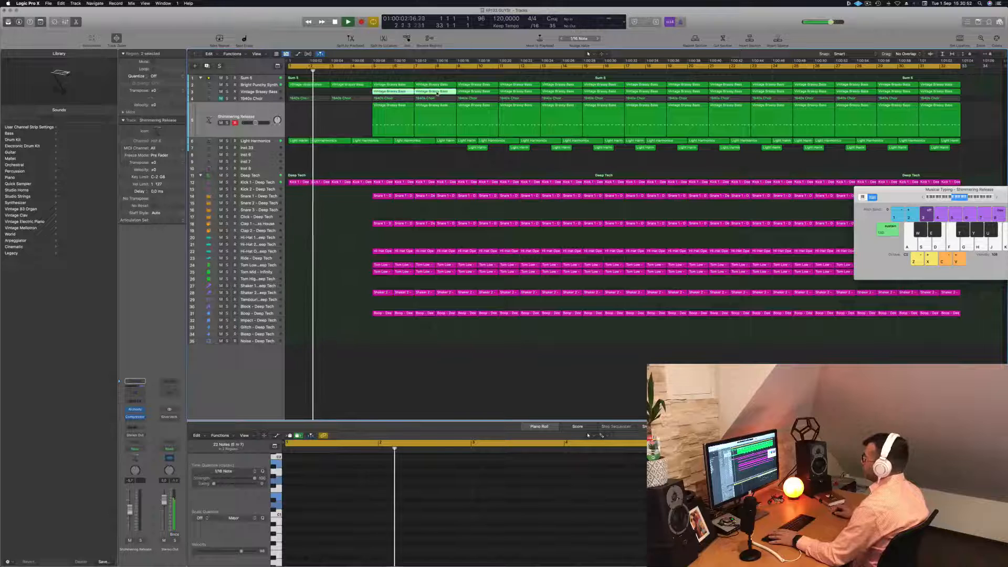
key("Delete")
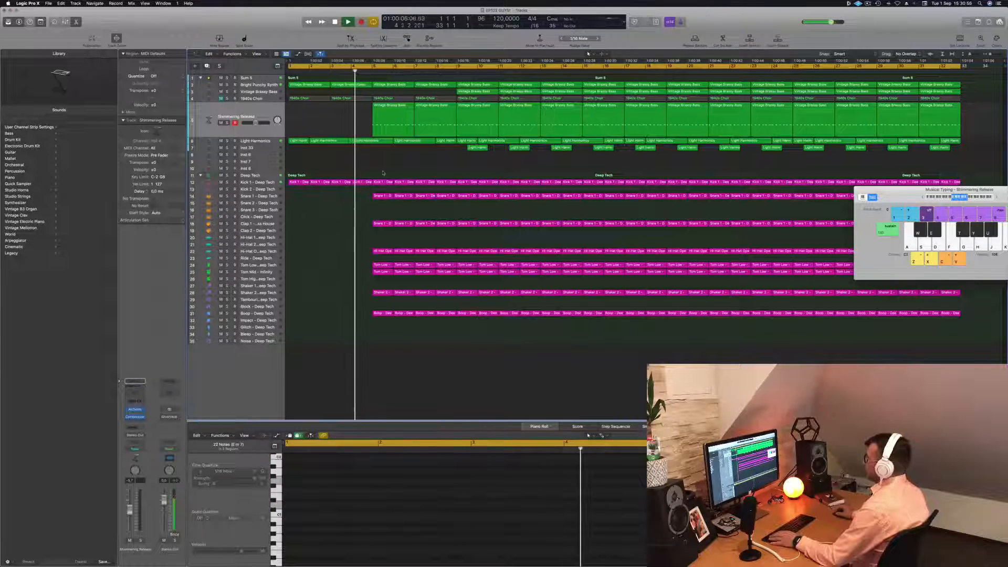
Step: Delete all drum regions, including the kick, in bars 5–8 and restart playback from the beginning
left_click_drag(383, 173, 438, 329)
key("Delete")
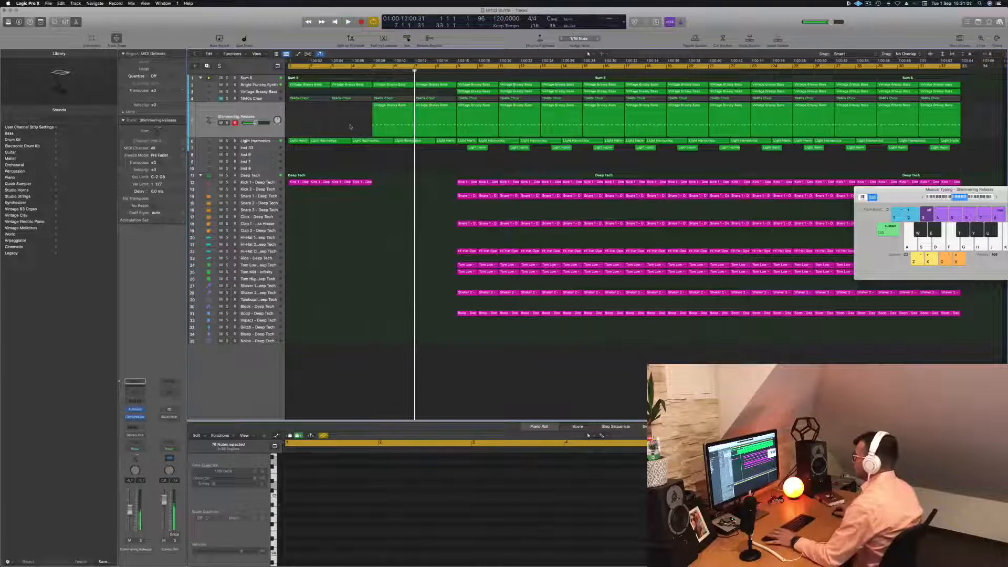
key("Return")
key("space")
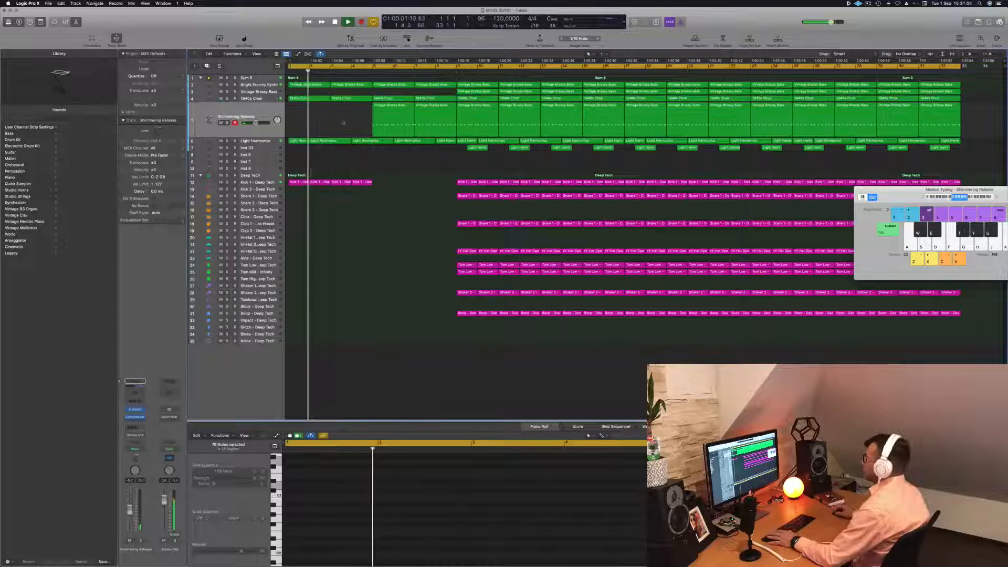
Step: Delete the two 1940s Choir regions in the first four bars and save the project
left_click_drag(343, 123, 325, 93)
key("BackSpace")
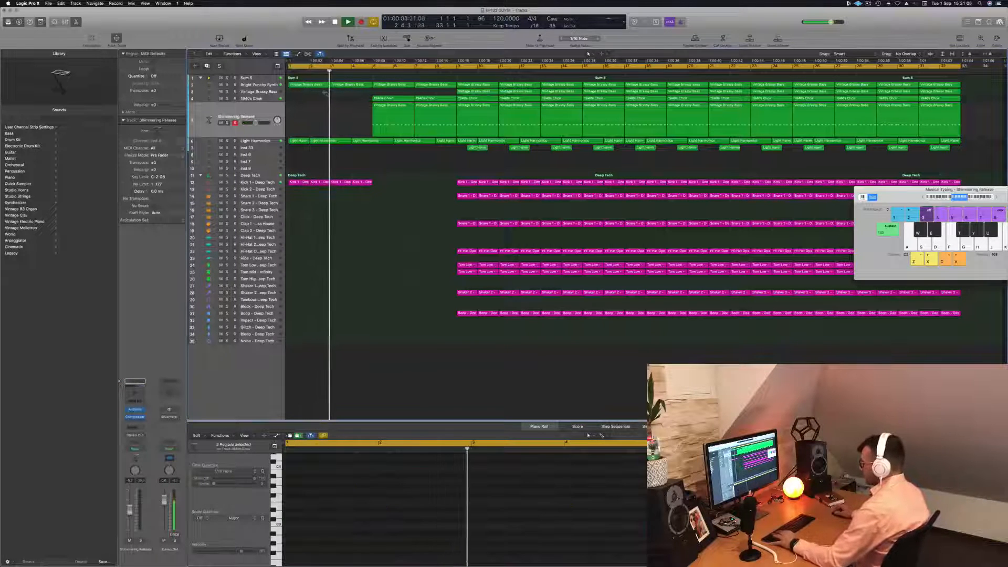
key("super+s")
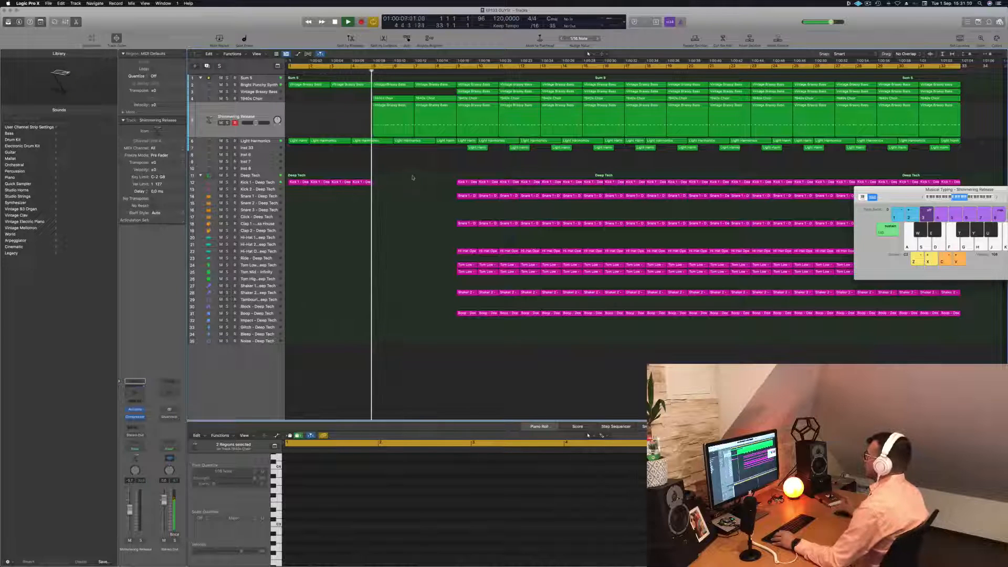
Step: Delete the two Shimmering Release regions in bars 5–8
scroll(408, 191, "down", 1)
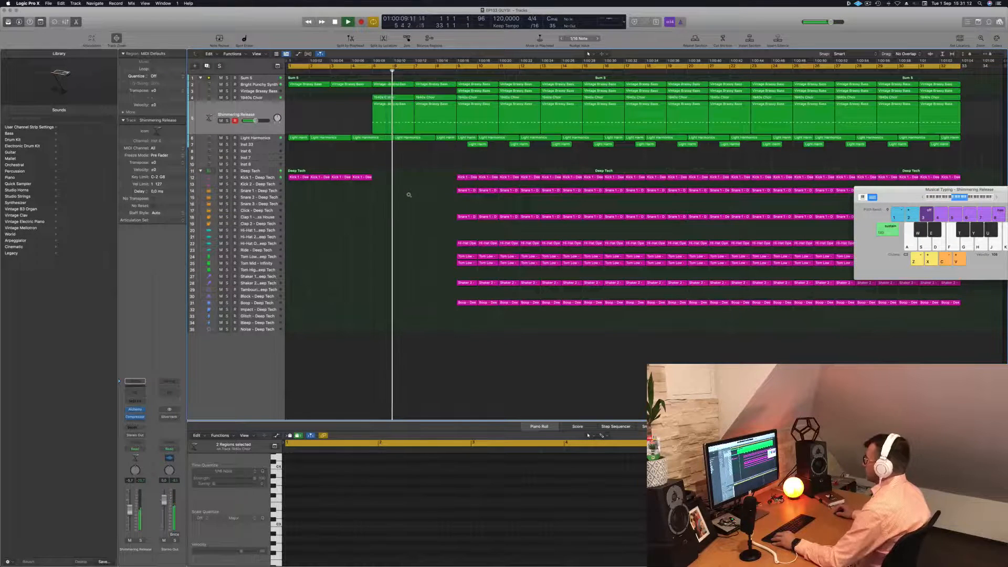
left_click(400, 110)
key("s")
key("super+x")
left_click(438, 114)
key("super+x")
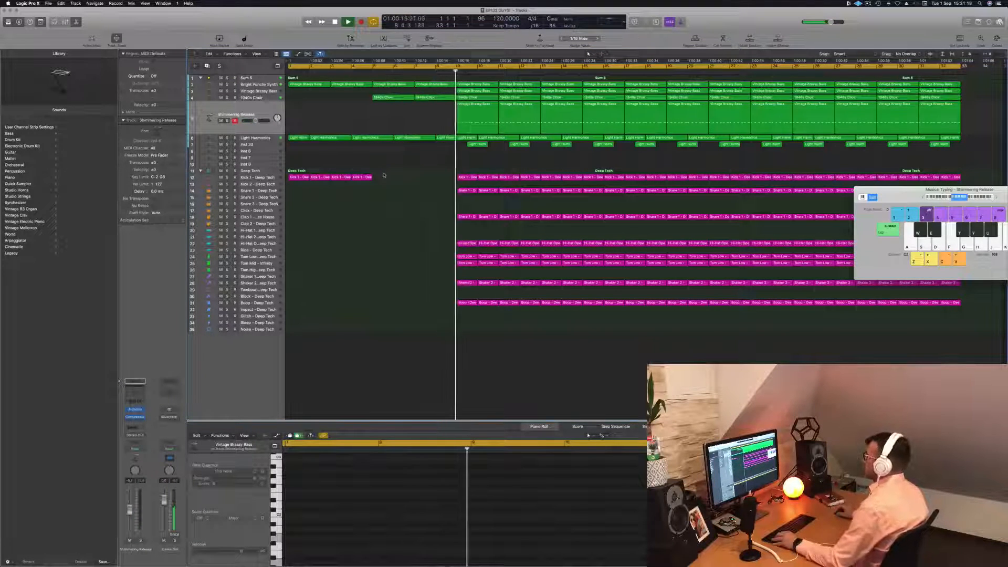
Step: Restart playback from the beginning and enlarge the track heights in the Tracks area
scroll(395, 229, "down", 3)
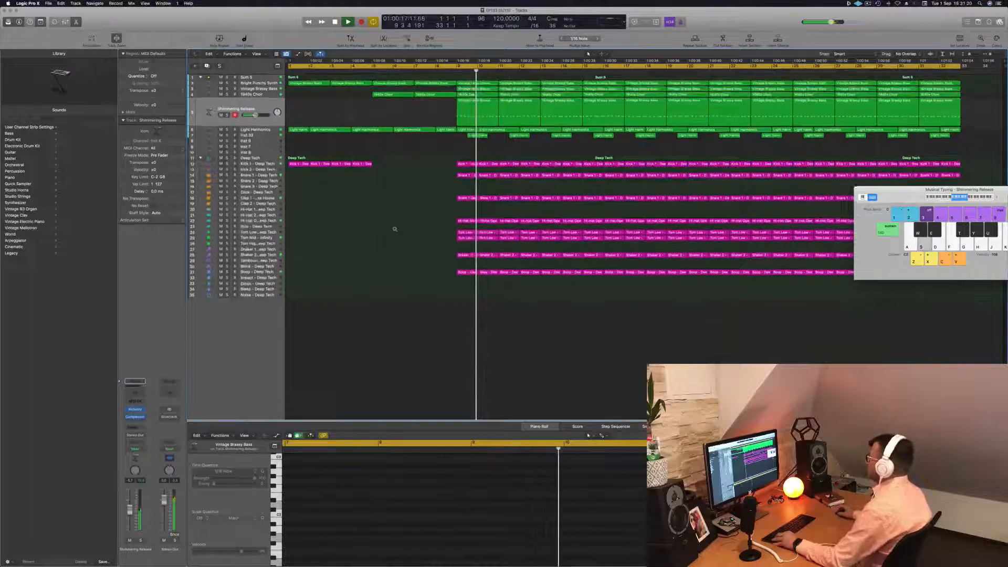
scroll(395, 229, "up", 1)
scroll(395, 228, "up", 2)
key("Return")
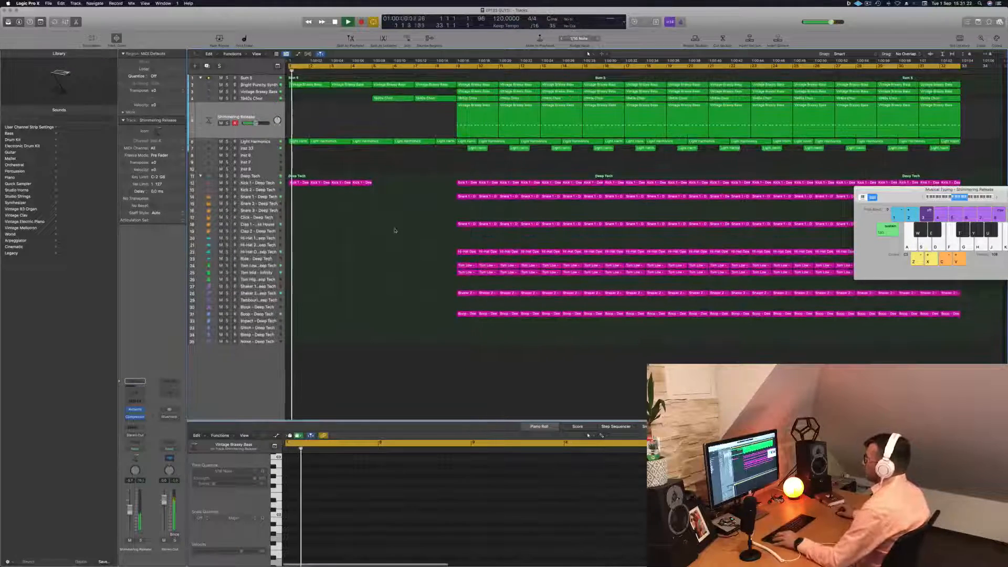
scroll(393, 230, "up", 5)
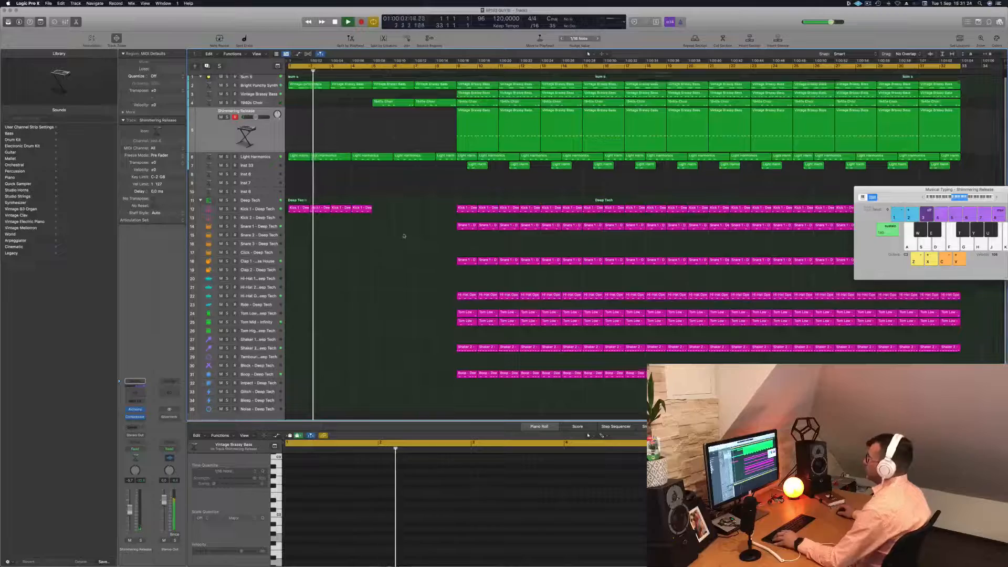